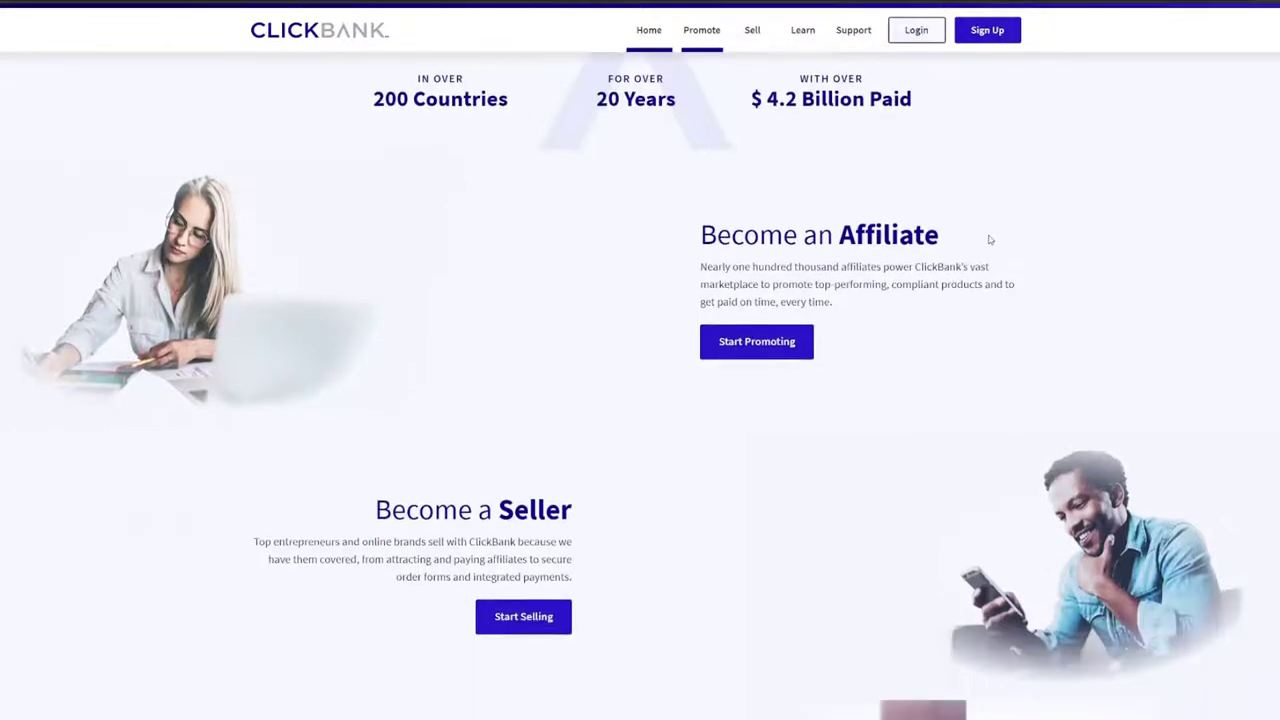
# Open ClickBank's sign-up page and review the registration form down to the terms agreement
pyautogui.scroll(-1, 986, 240)
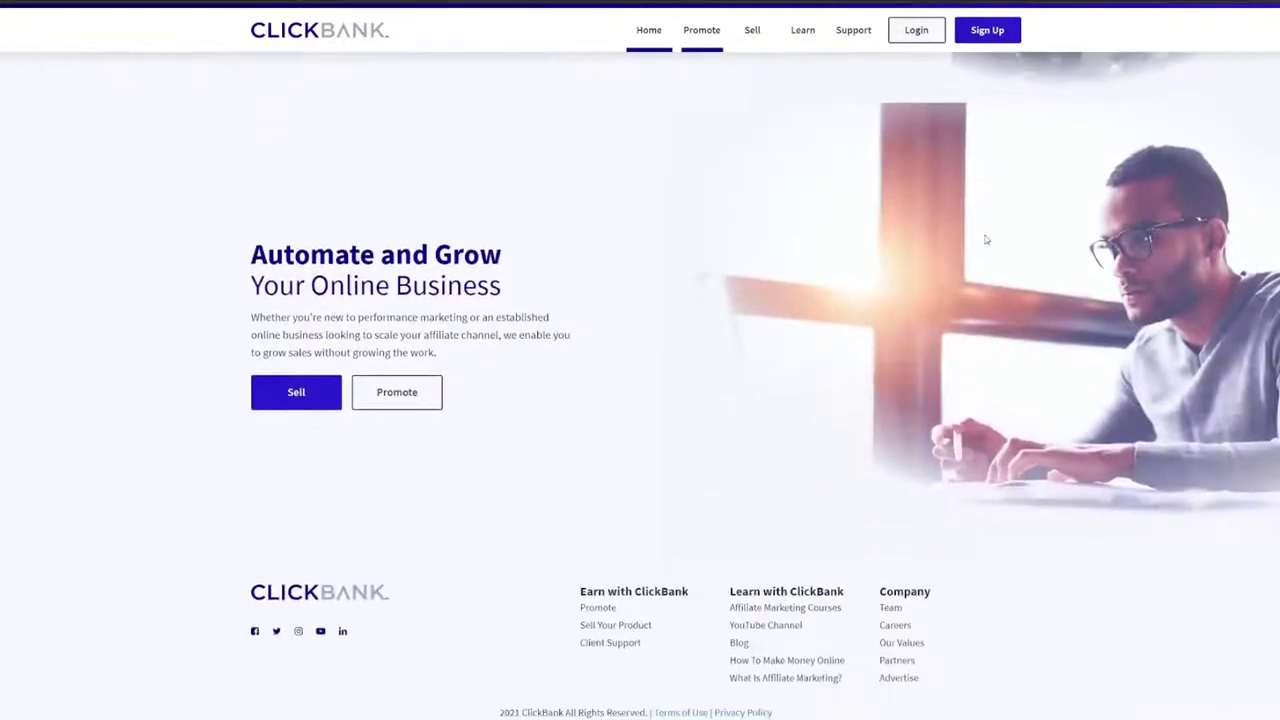
pyautogui.scroll(12, 986, 240)
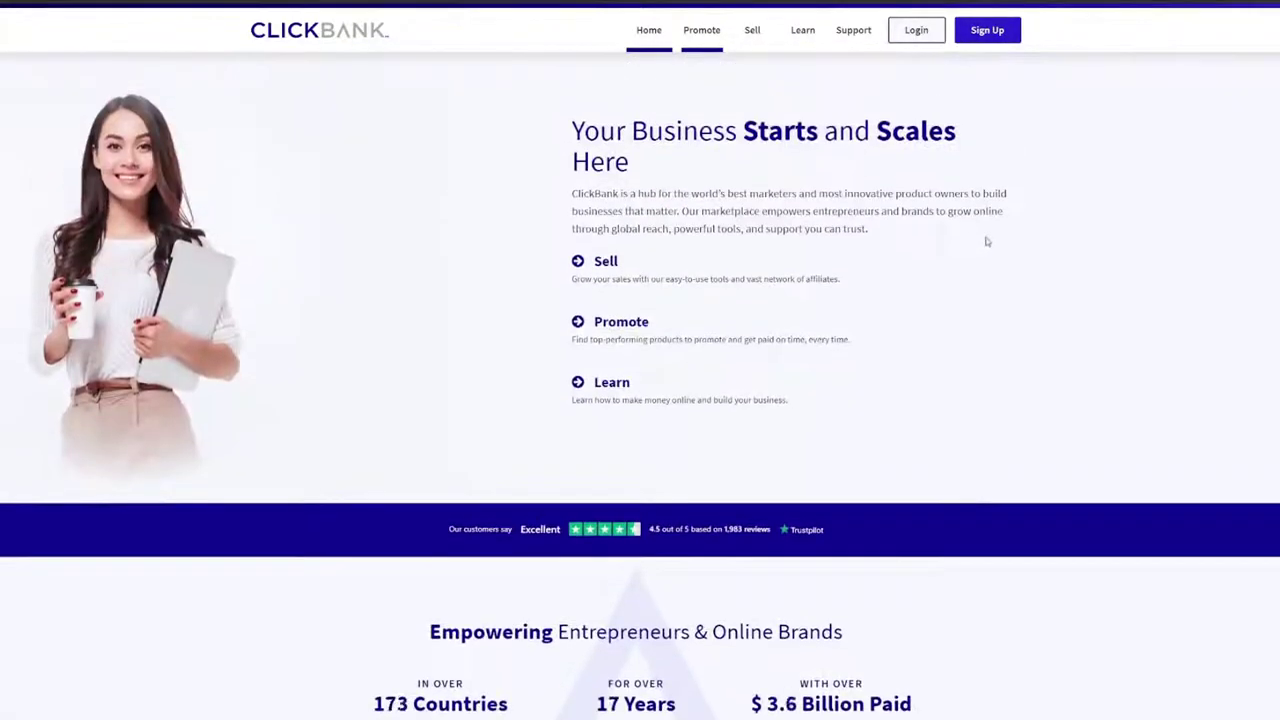
pyautogui.click(987, 29)
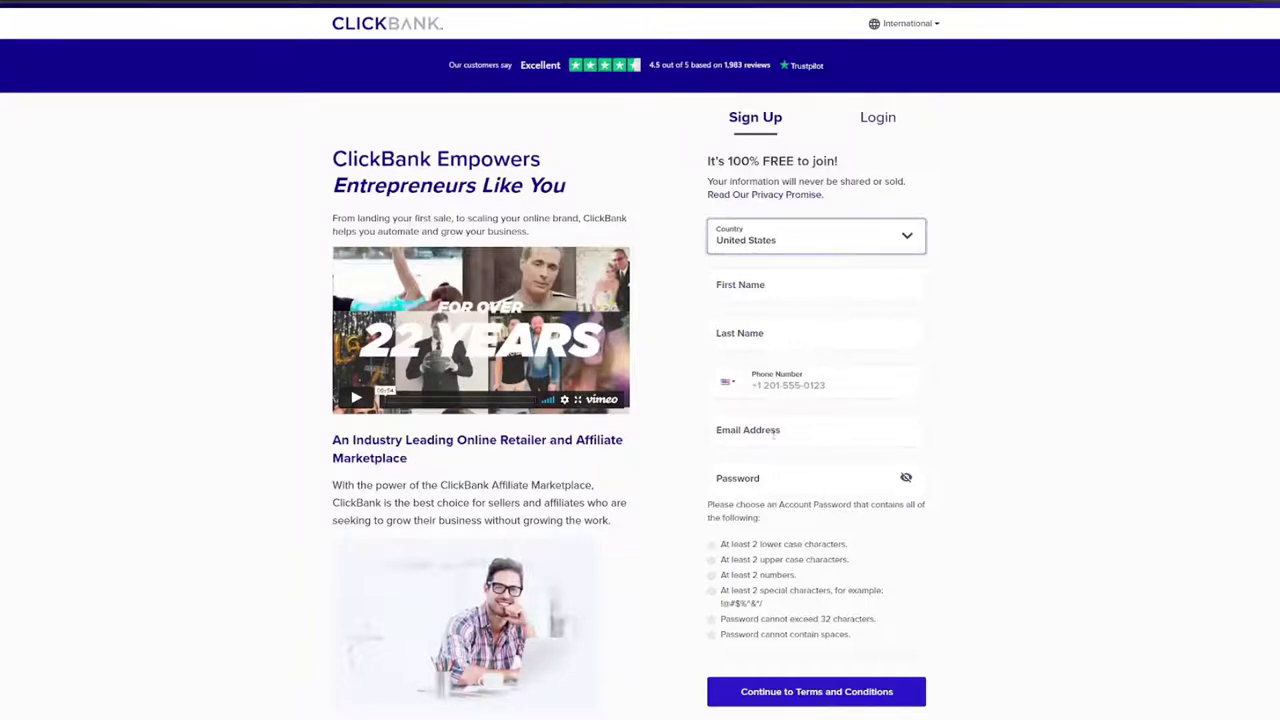
pyautogui.scroll(-2, 773, 434)
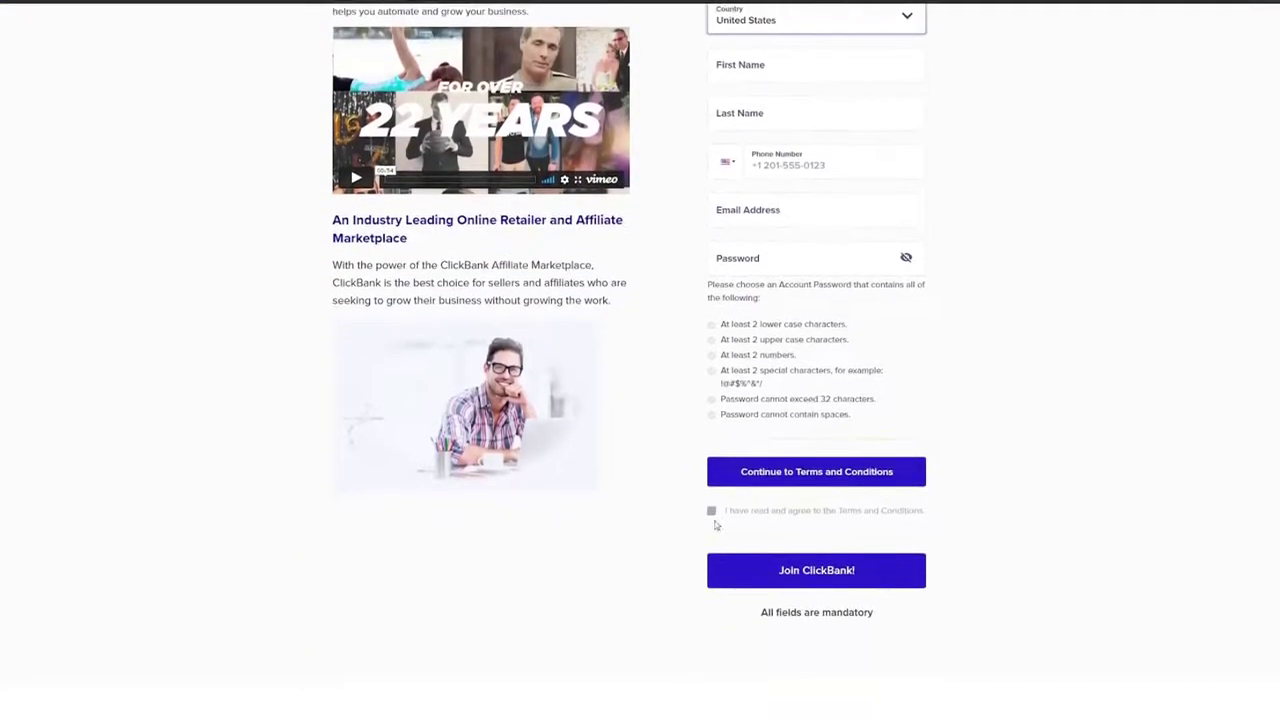
pyautogui.scroll(2, 775, 582)
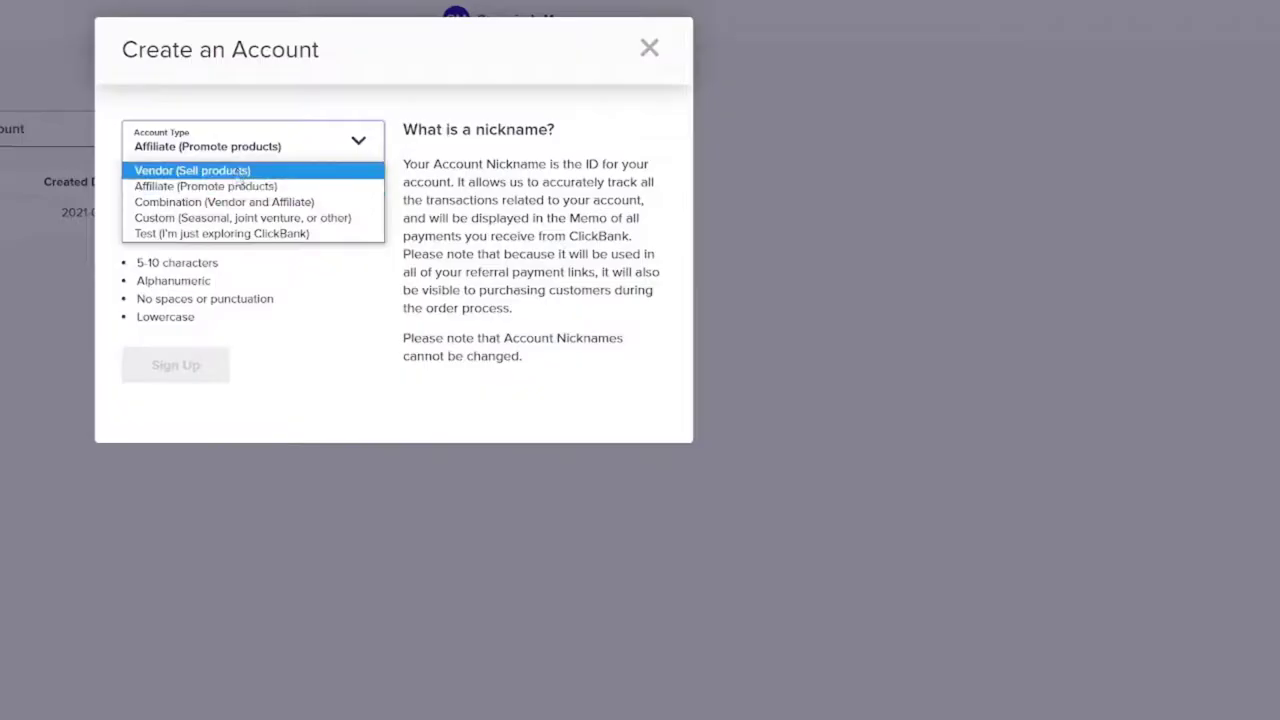
# Set the new account's type to Affiliate (Promote products) and enter webincome5 as its nickname
pyautogui.click(240, 186)
pyautogui.click(256, 198)
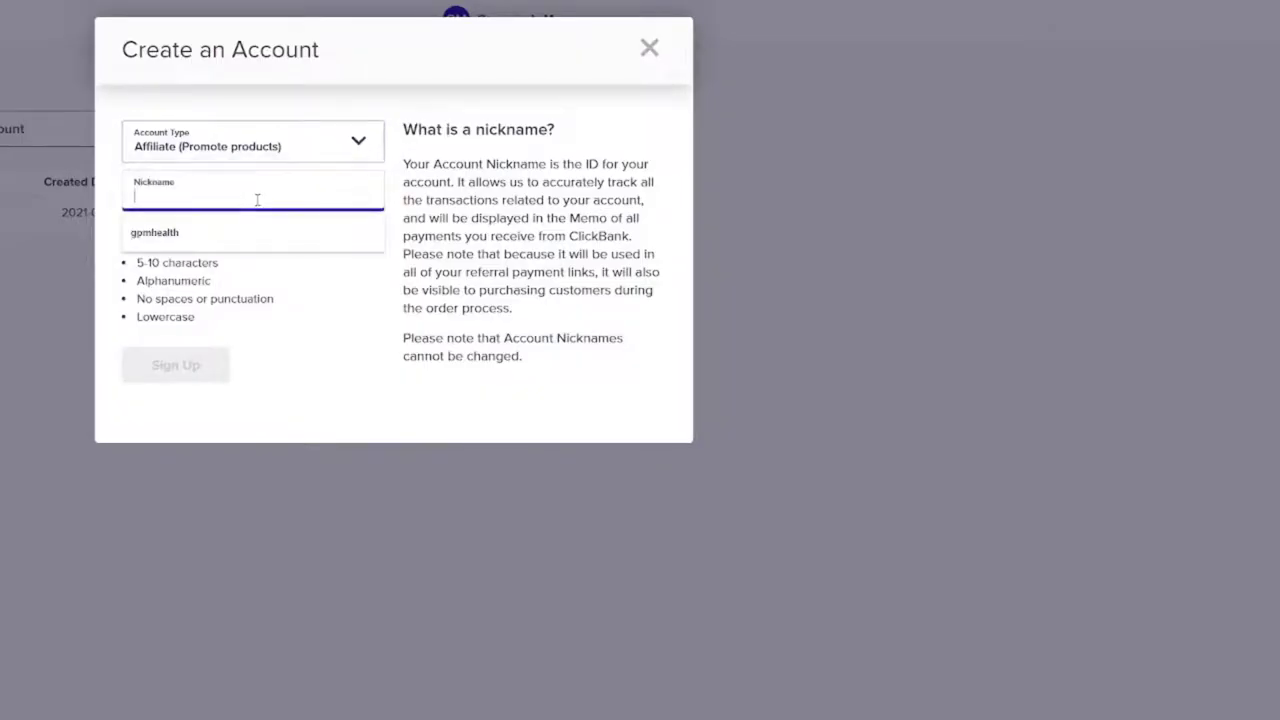
pyautogui.click(271, 323)
pyautogui.click(244, 189)
pyautogui.write('web')
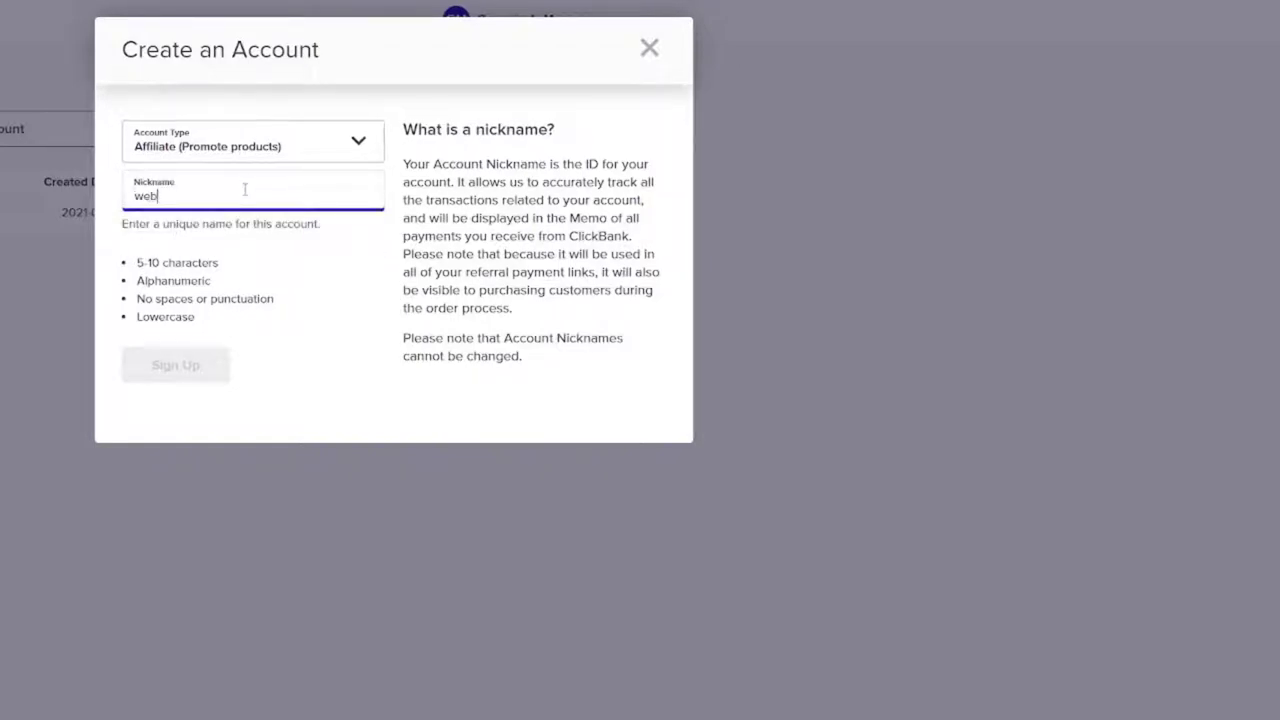
pyautogui.write('income')
pyautogui.click(265, 408)
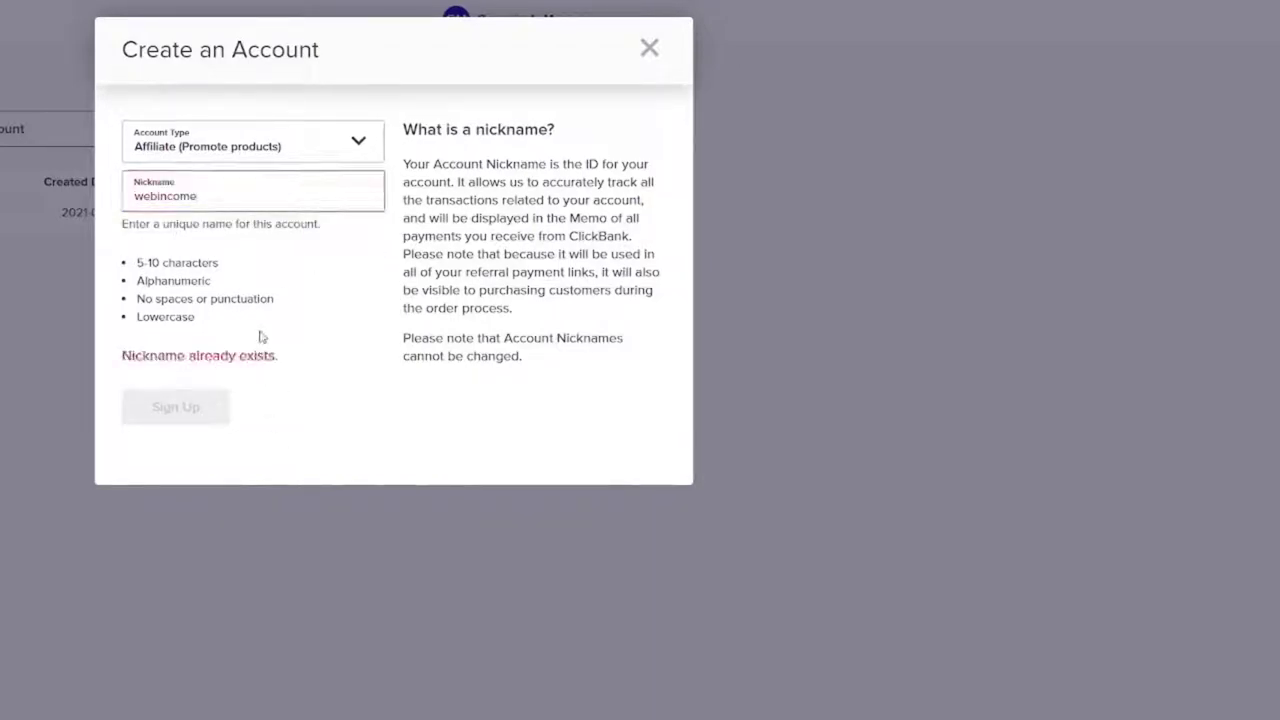
pyautogui.click(203, 196)
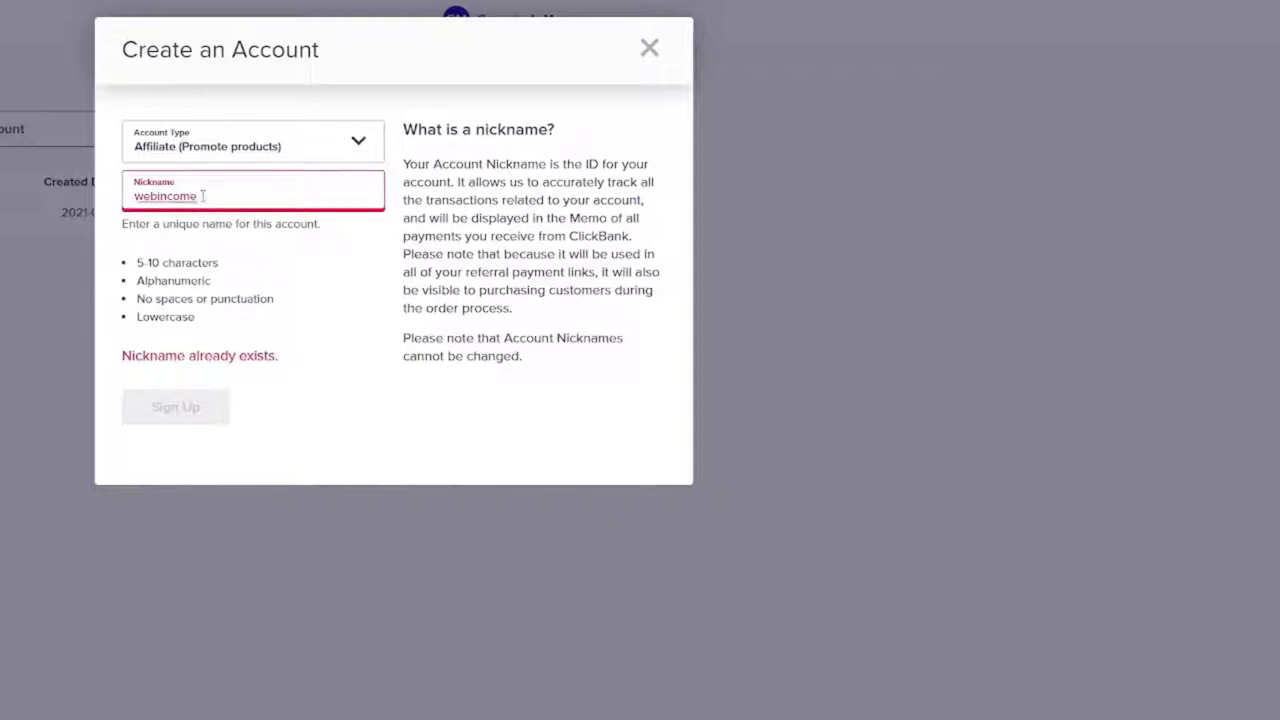
pyautogui.write('5')
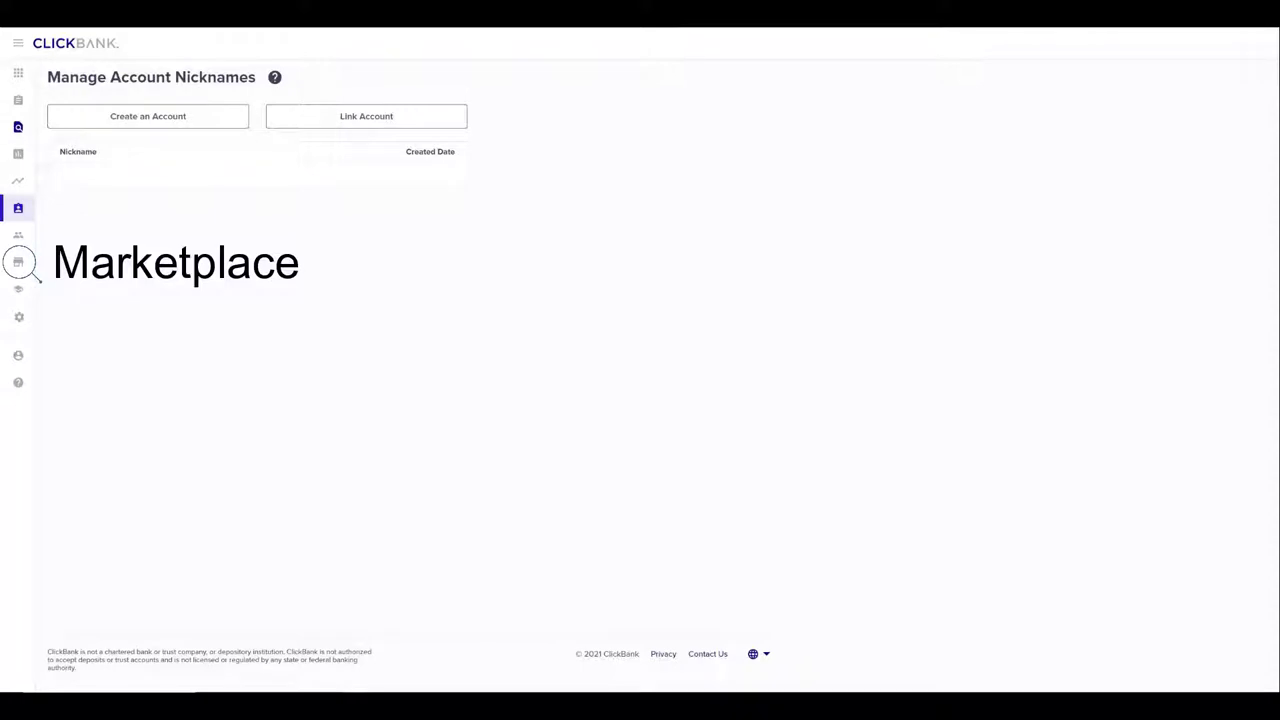
# Open the ClickBank affiliate marketplace and search its products for "flat belly code"
pyautogui.click(18, 262)
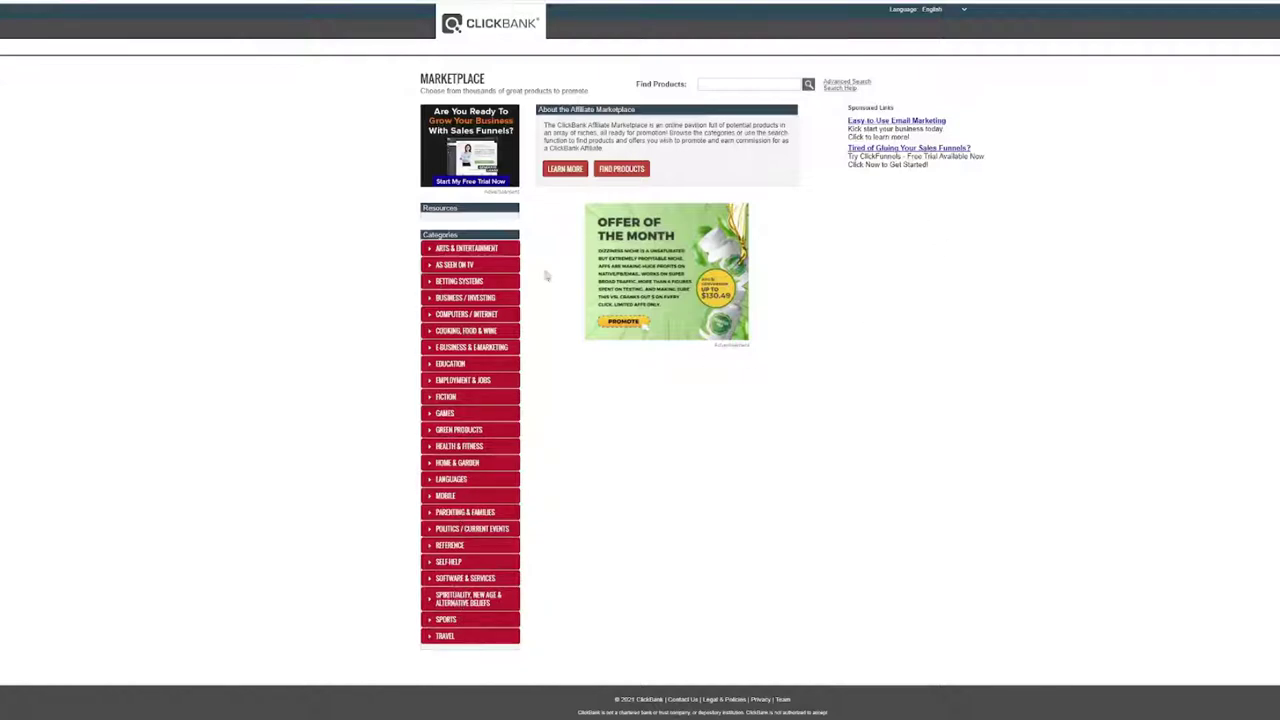
pyautogui.click(463, 447)
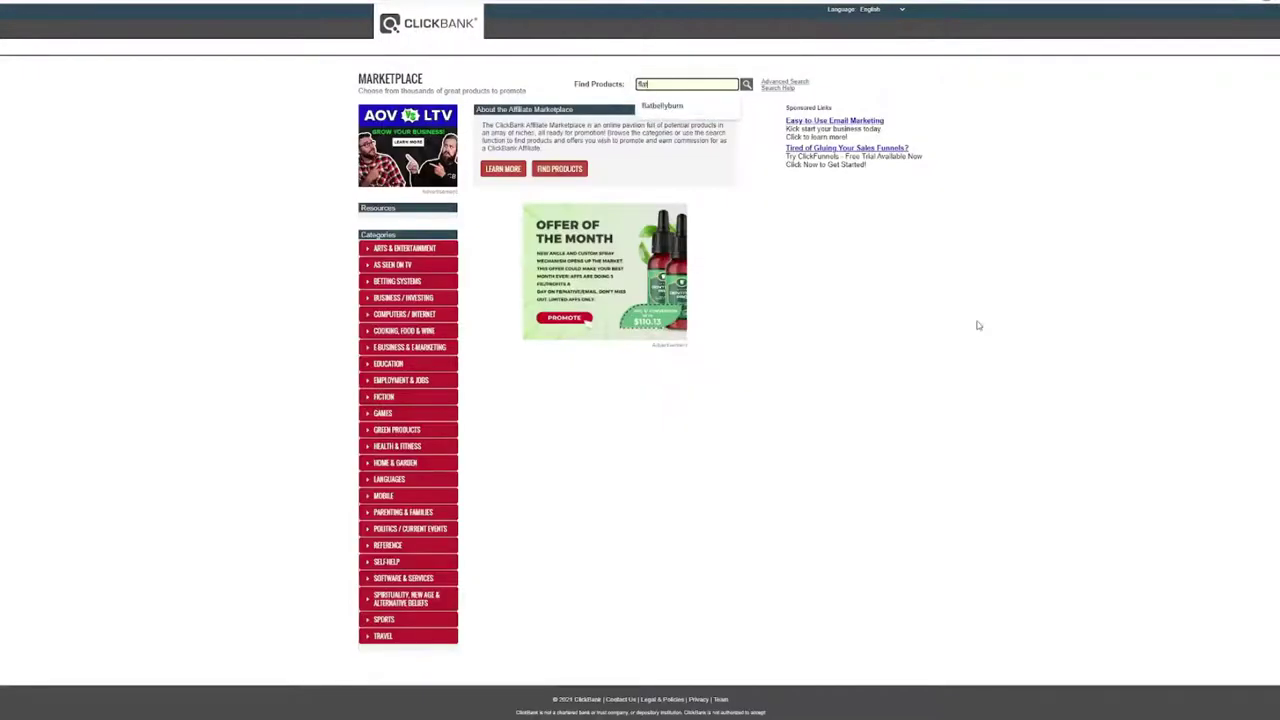
pyautogui.write('t belly f')
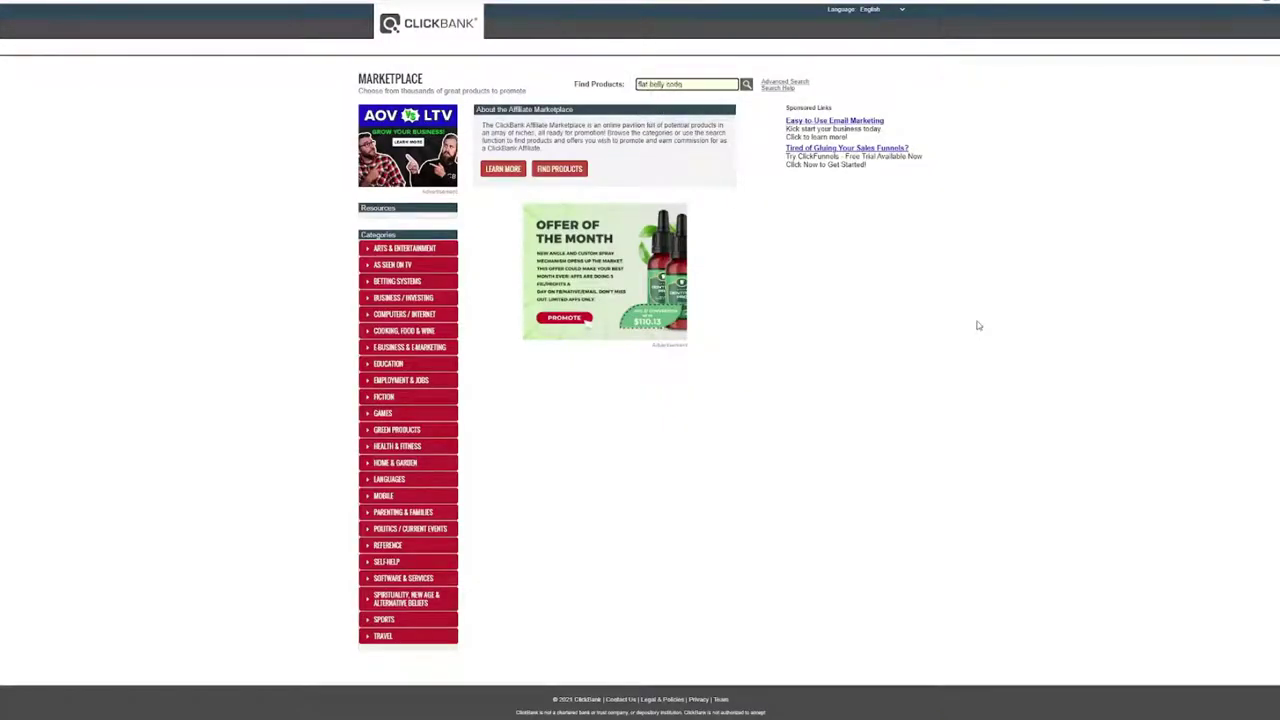
pyautogui.press('Return')
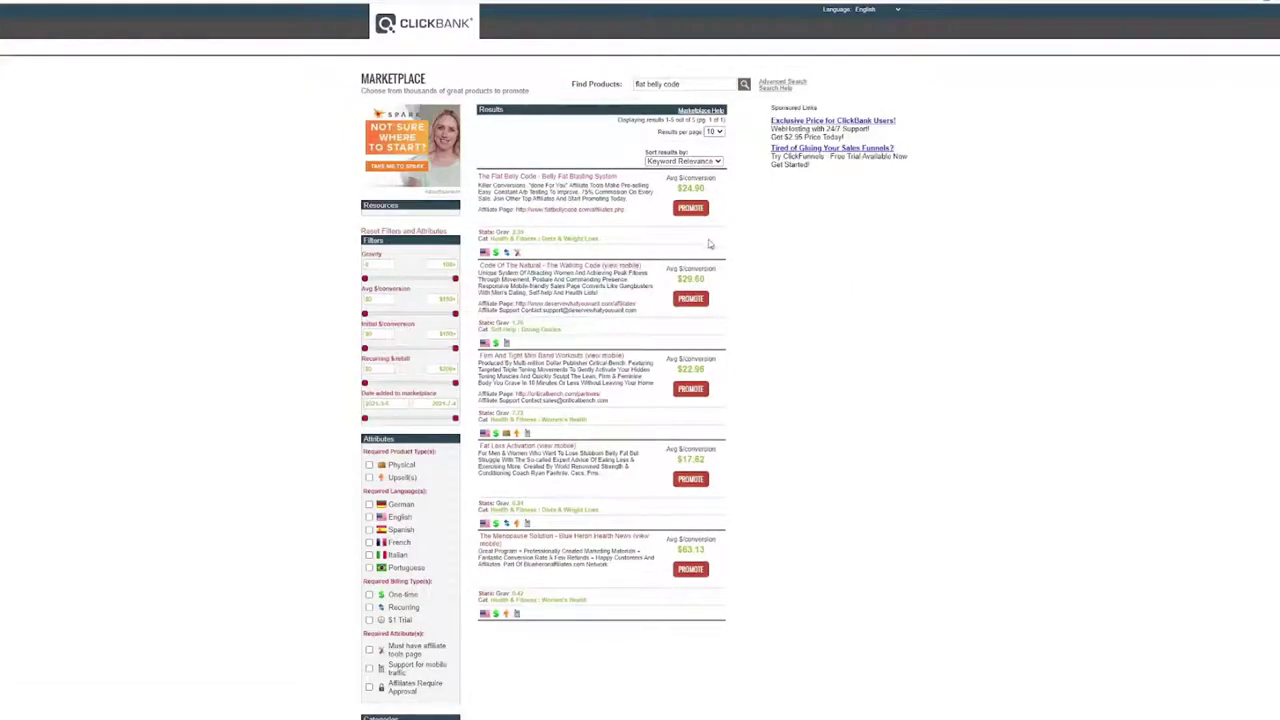
# Open The Flat Belly Code's sales page from the results and review it down to the final order offer
pyautogui.rightClick(572, 180)
pyautogui.click(596, 188)
pyautogui.click(783, 14)
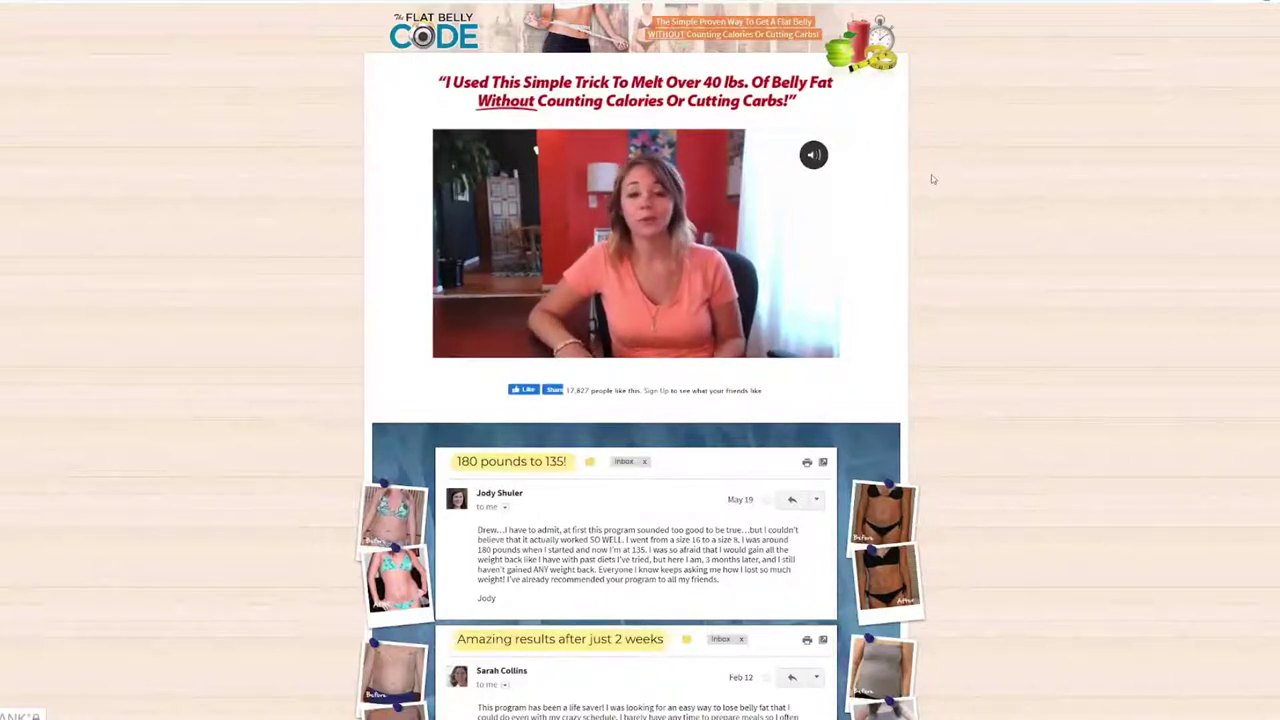
pyautogui.scroll(-15, 600, 120)
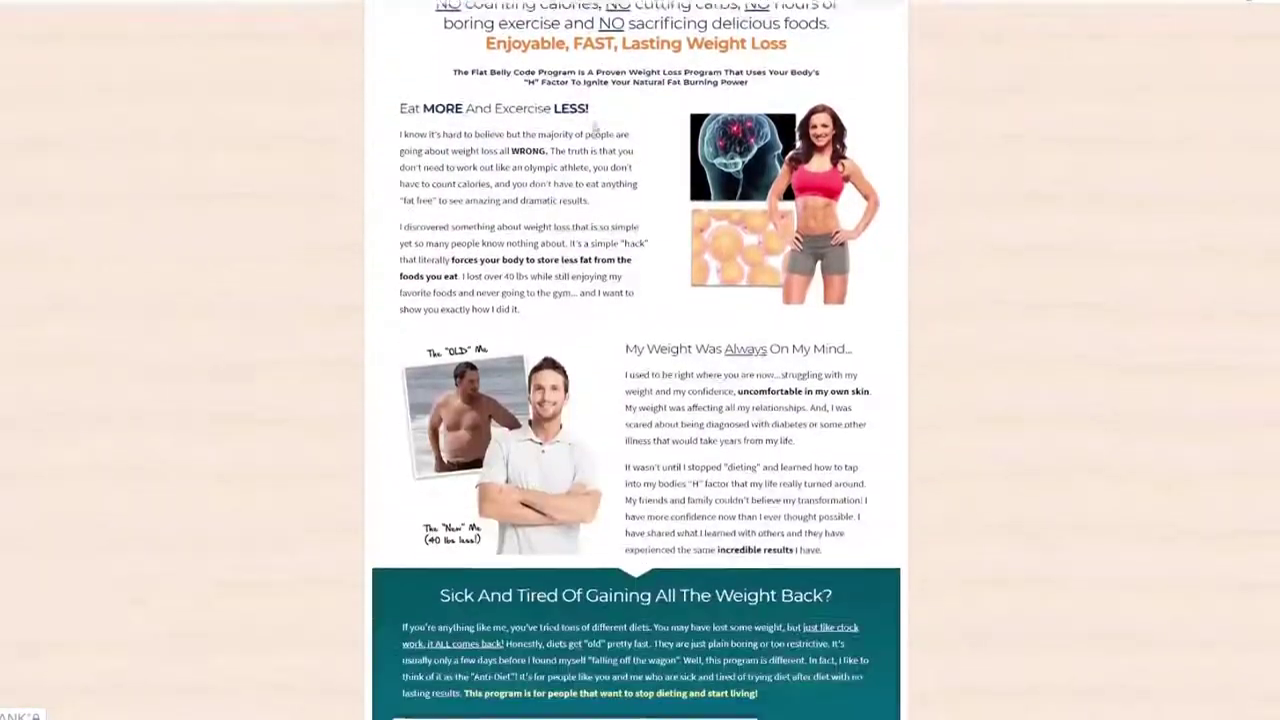
pyautogui.scroll(-20, 598, 126)
pyautogui.scroll(-20, 633, 209)
pyautogui.scroll(-5, 641, 226)
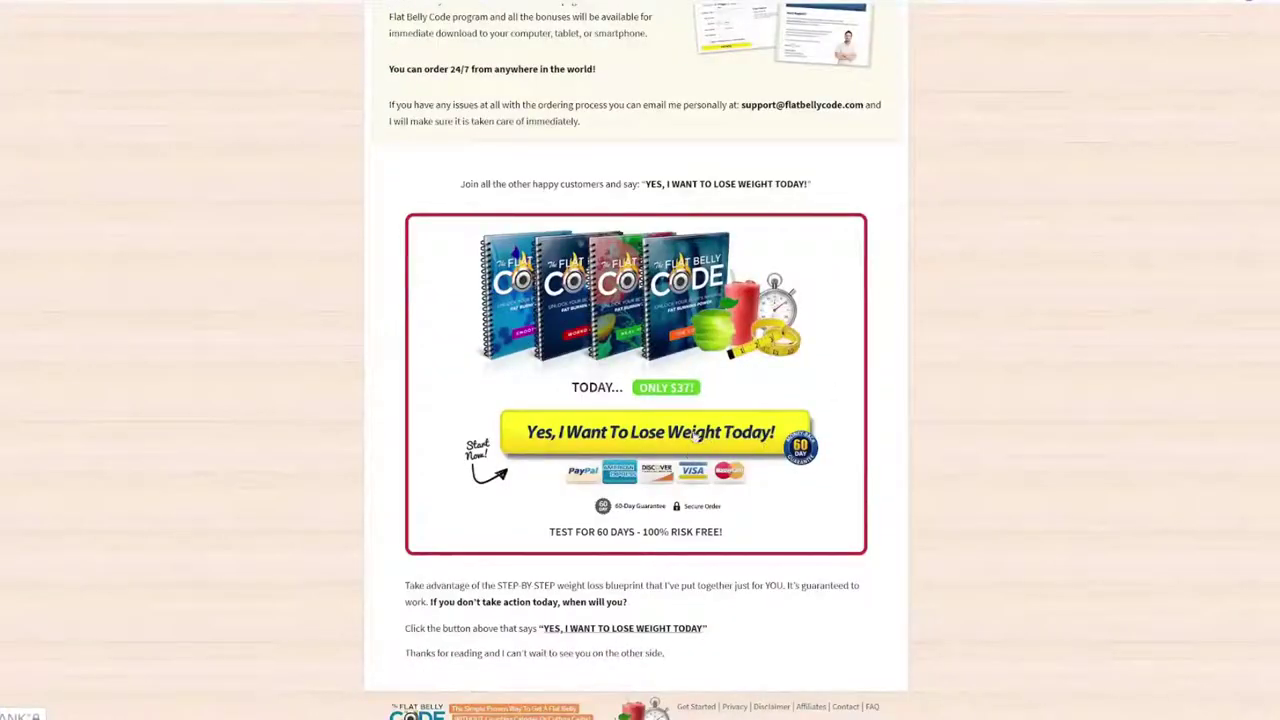
pyautogui.click(652, 440)
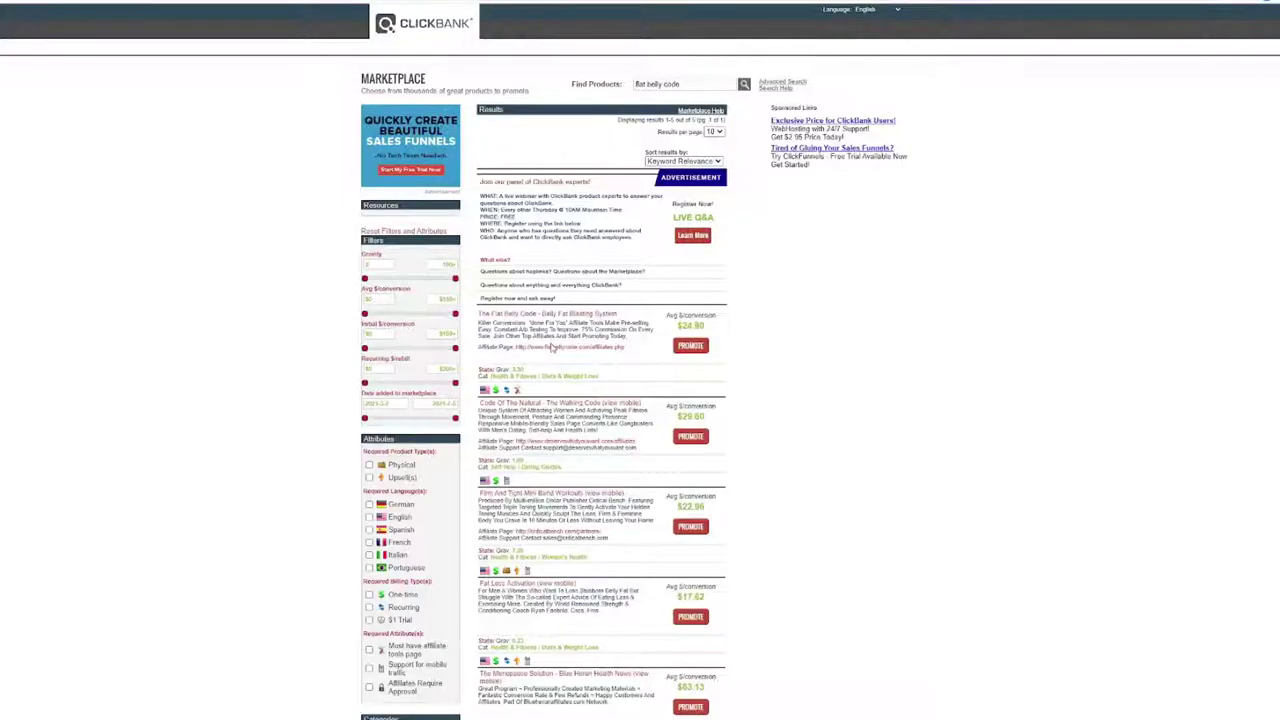
# Open The Flat Belly Code's affiliate page from its marketplace listing and review the introduction down to the affiliate ID section
pyautogui.scroll(-1, 563, 300)
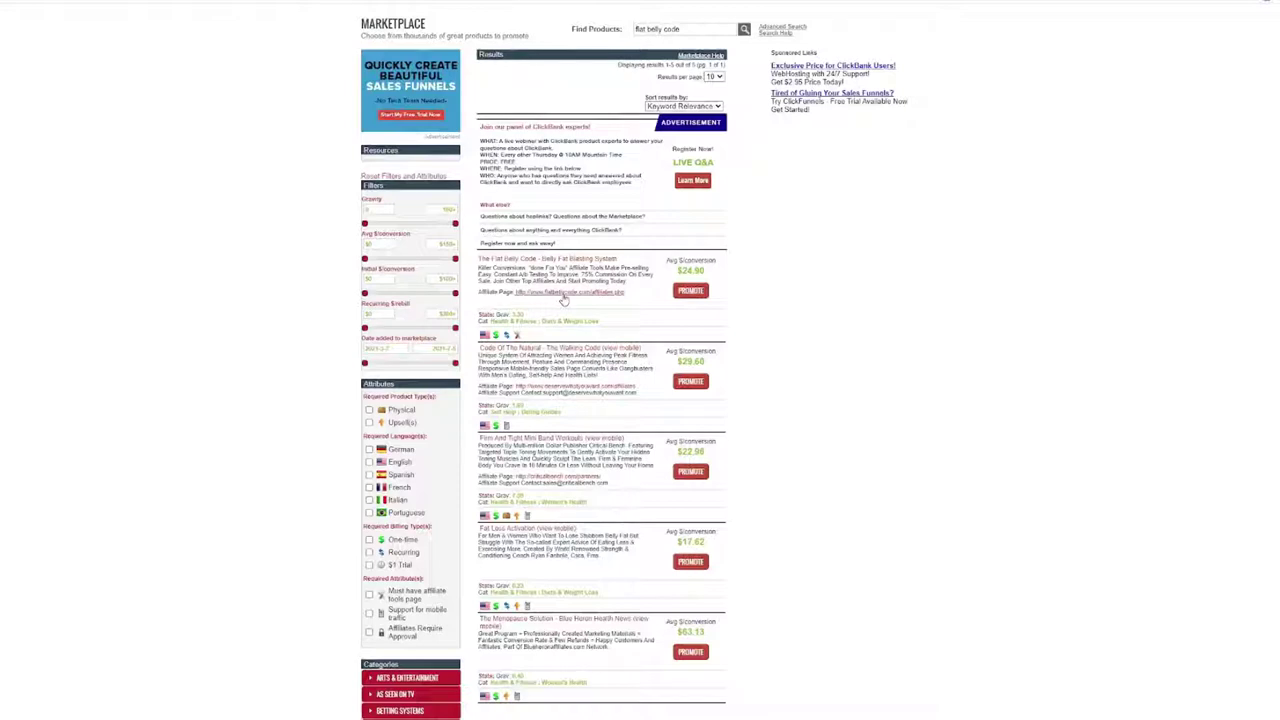
pyautogui.click(565, 294)
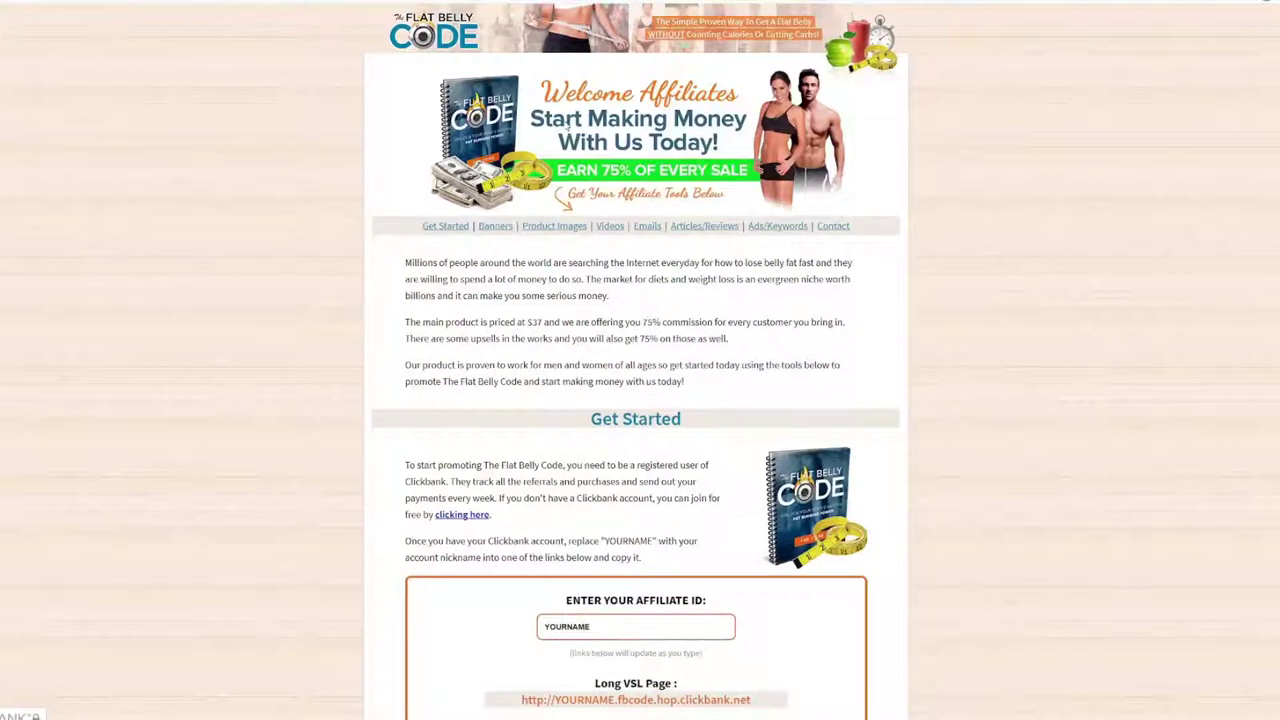
pyautogui.scroll(-1, 624, 101)
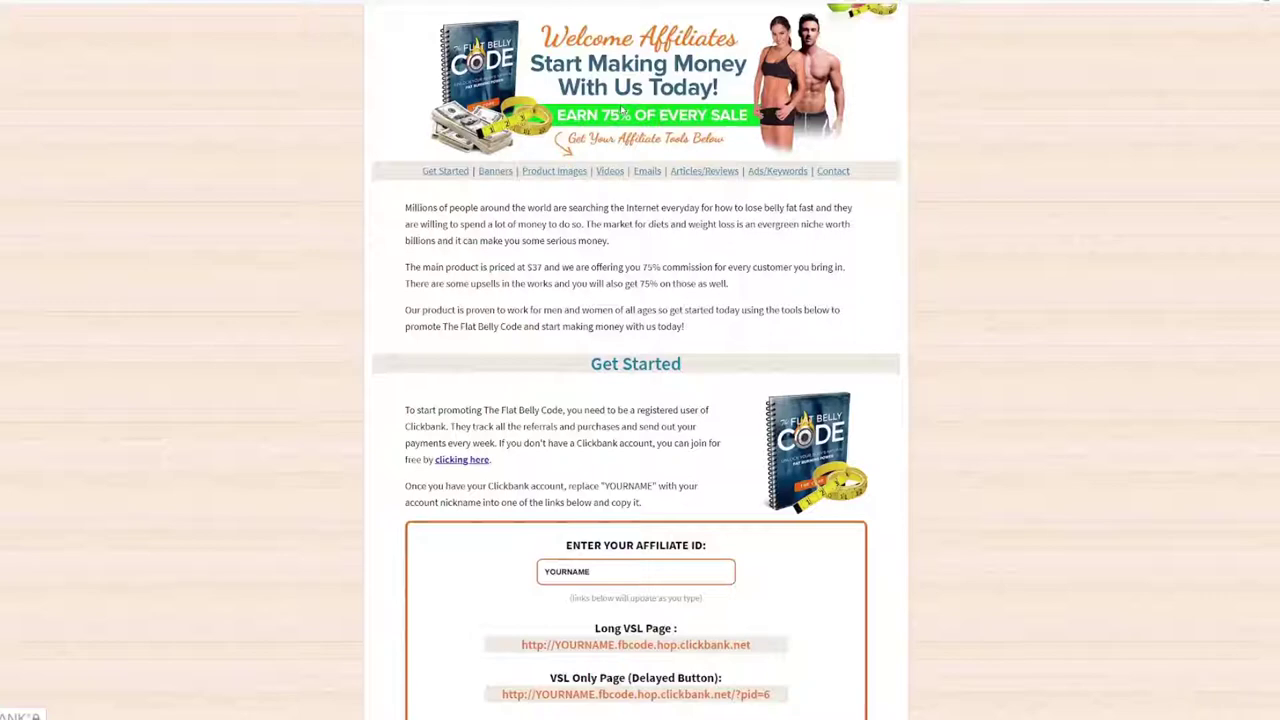
pyautogui.scroll(1, 622, 112)
pyautogui.scroll(-3, 628, 130)
pyautogui.scroll(-4, 631, 148)
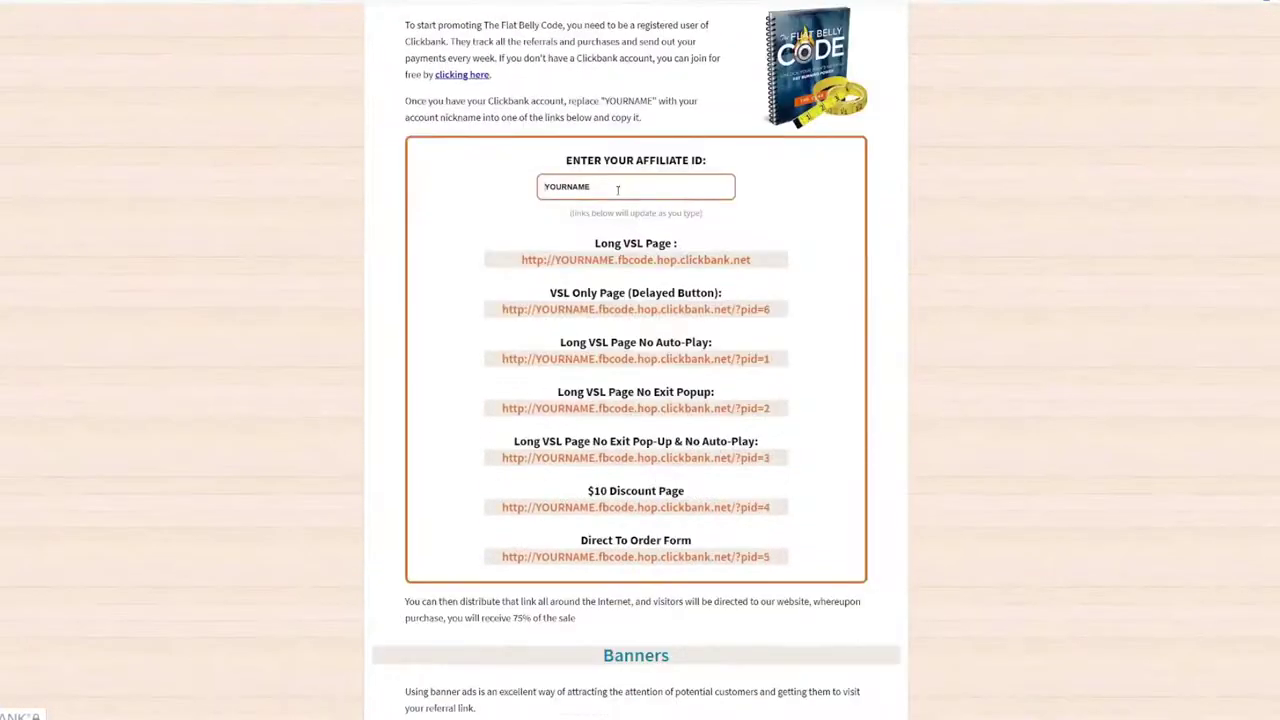
# Enter incomeweb as the affiliate ID and select the generated Long VSL Page link
pyautogui.click(618, 190)
pyautogui.write('incomeweb')
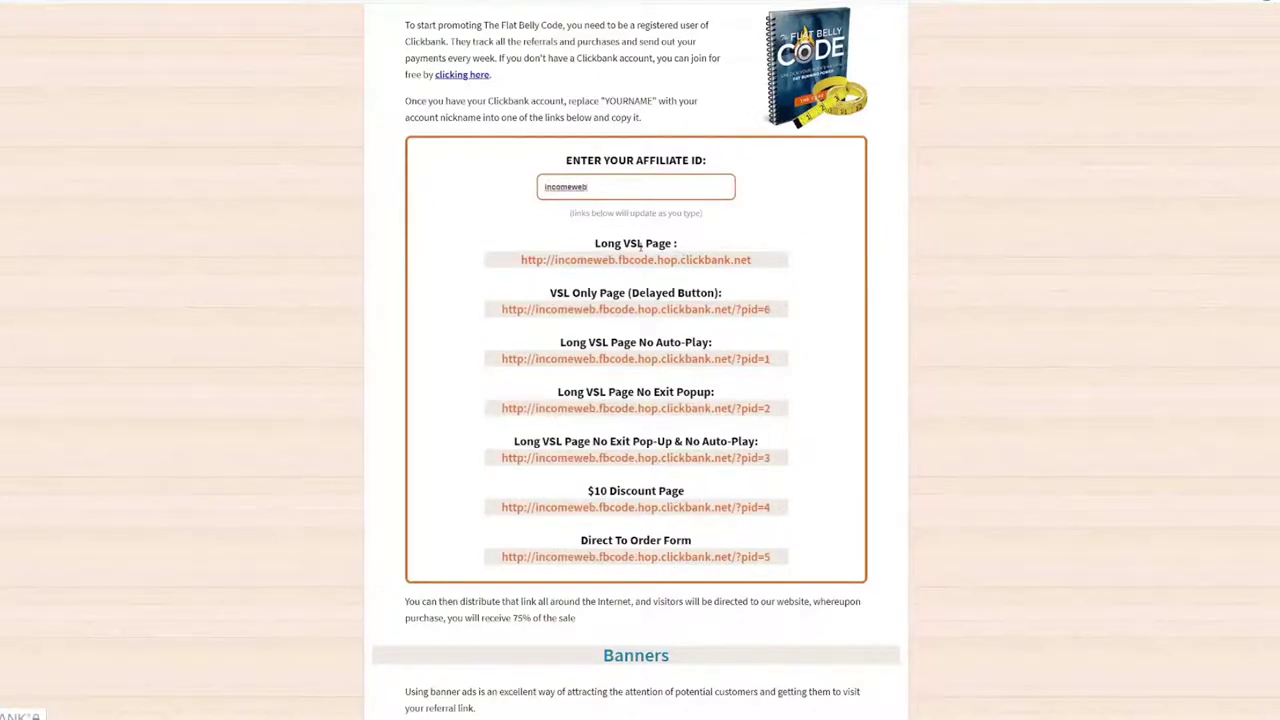
pyautogui.scroll(8, 637, 240)
pyautogui.scroll(-8, 637, 240)
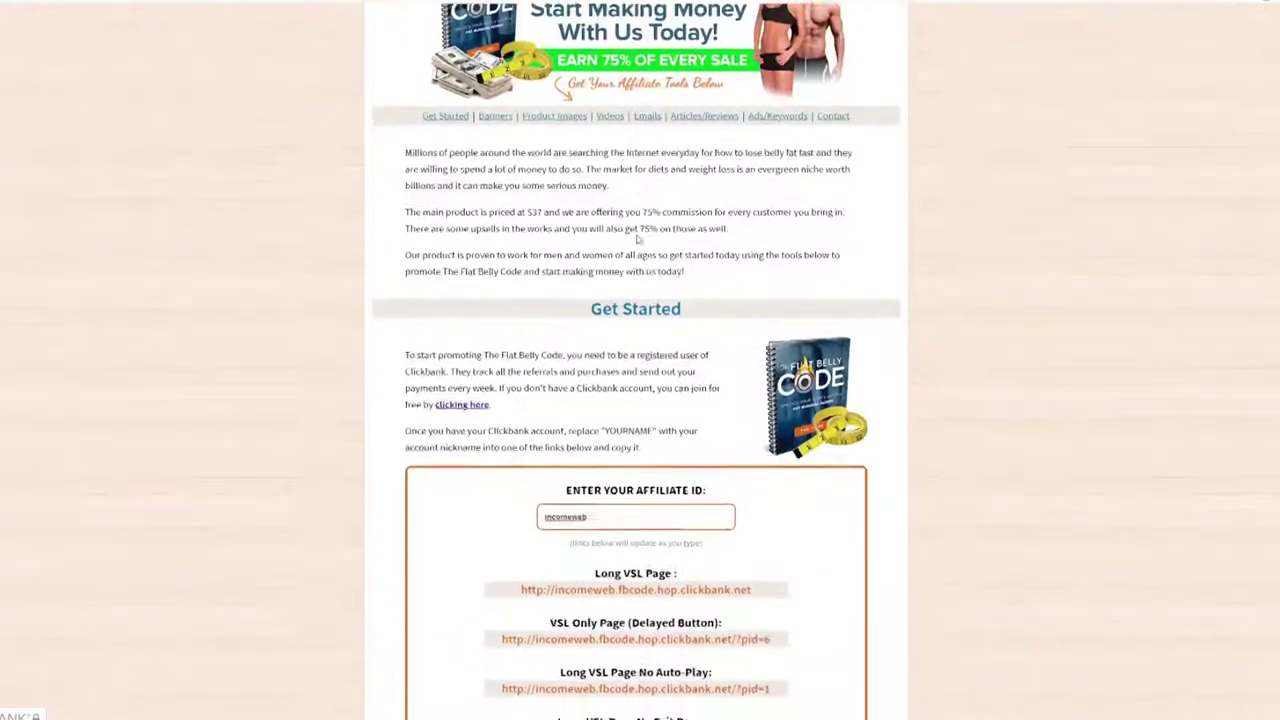
pyautogui.scroll(-4, 621, 245)
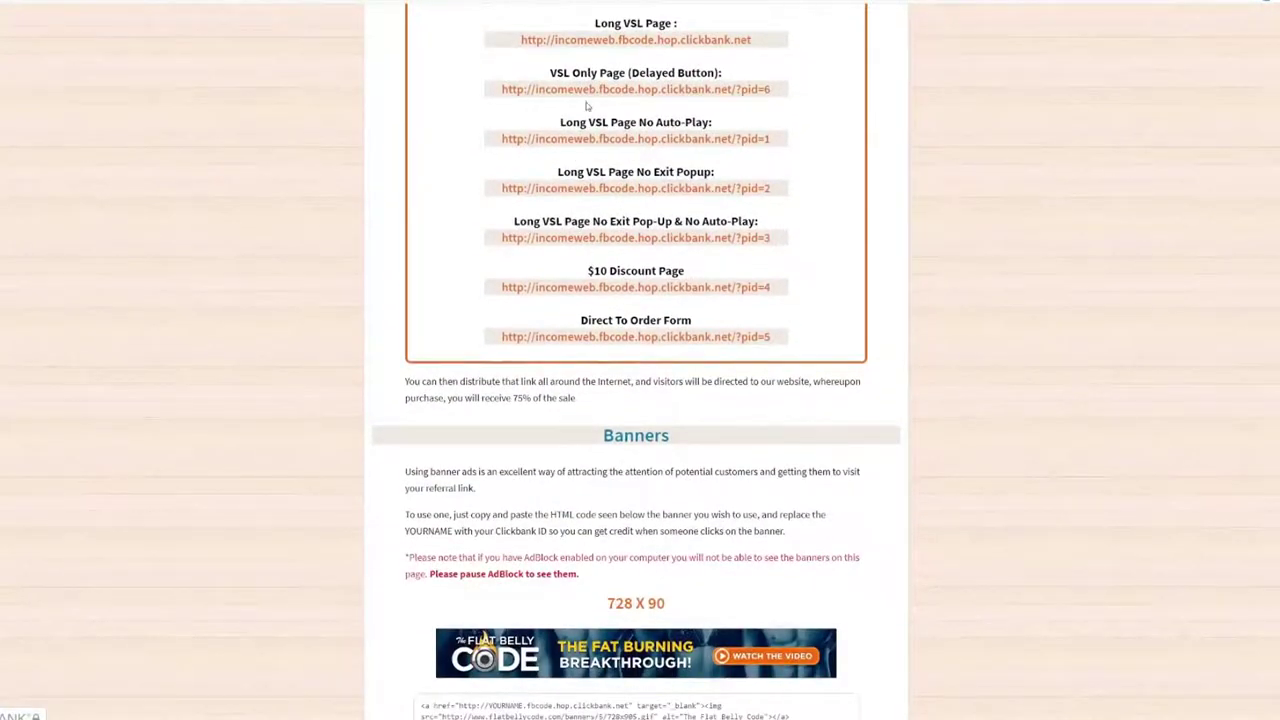
pyautogui.scroll(2, 586, 108)
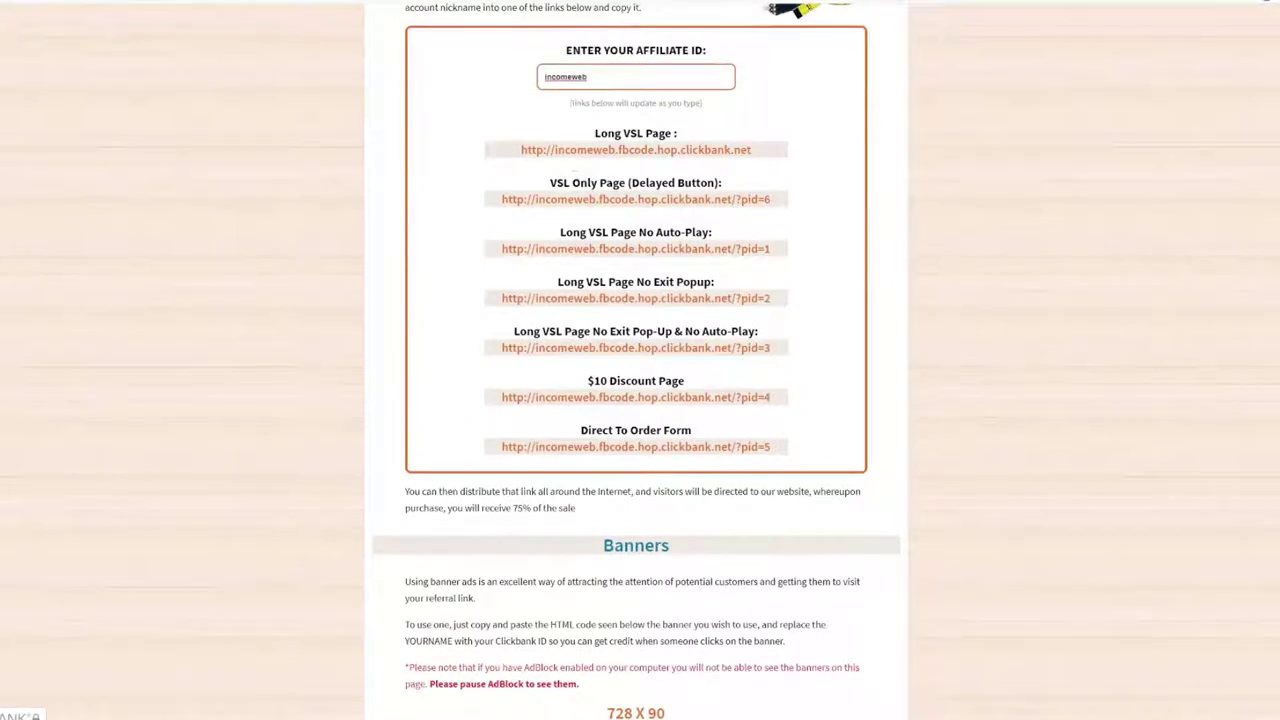
pyautogui.moveTo(523, 150); pyautogui.dragTo(752, 151)
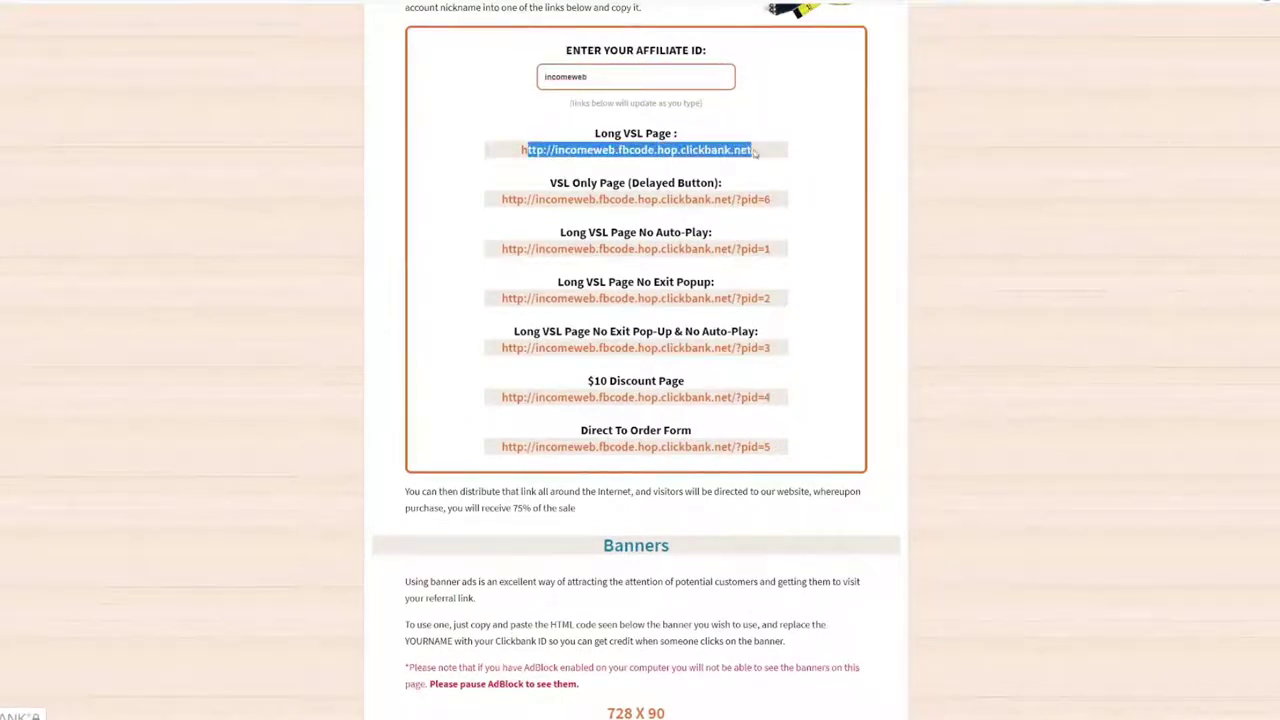
pyautogui.click(620, 179)
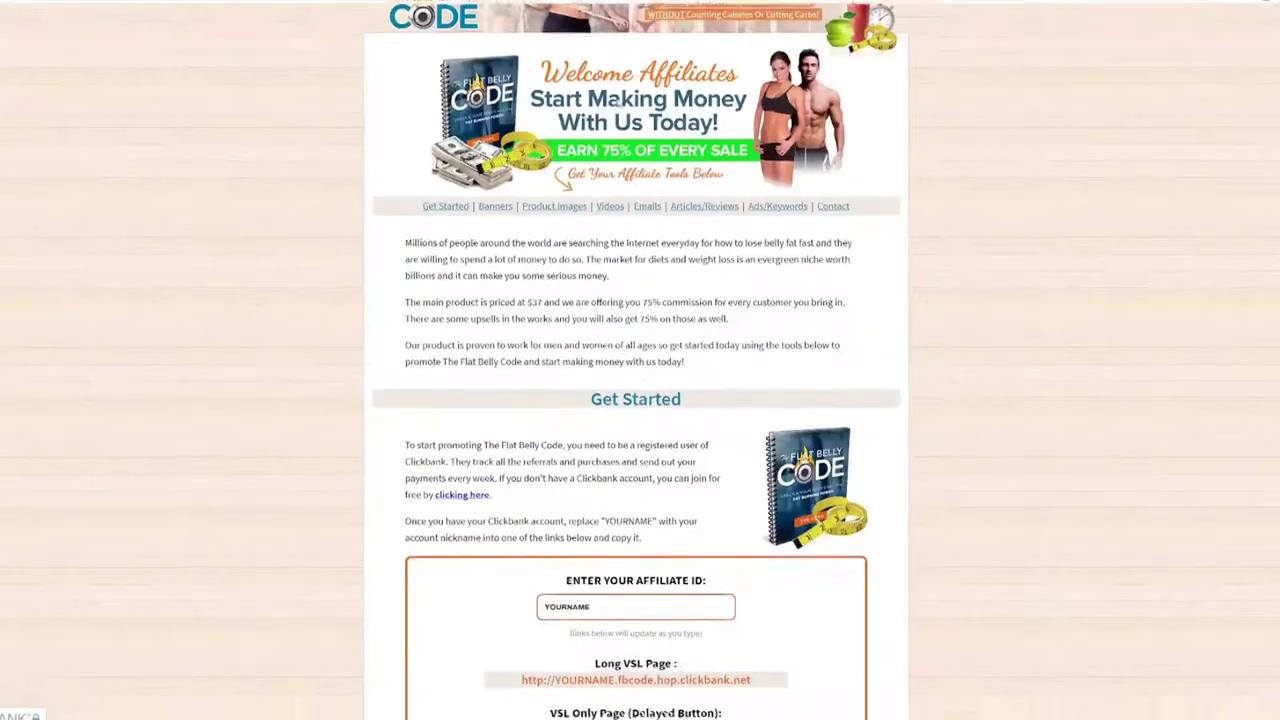
# Go to the Emails section of The Flat Belly Code's affiliate tools
pyautogui.scroll(-1, 636, 360)
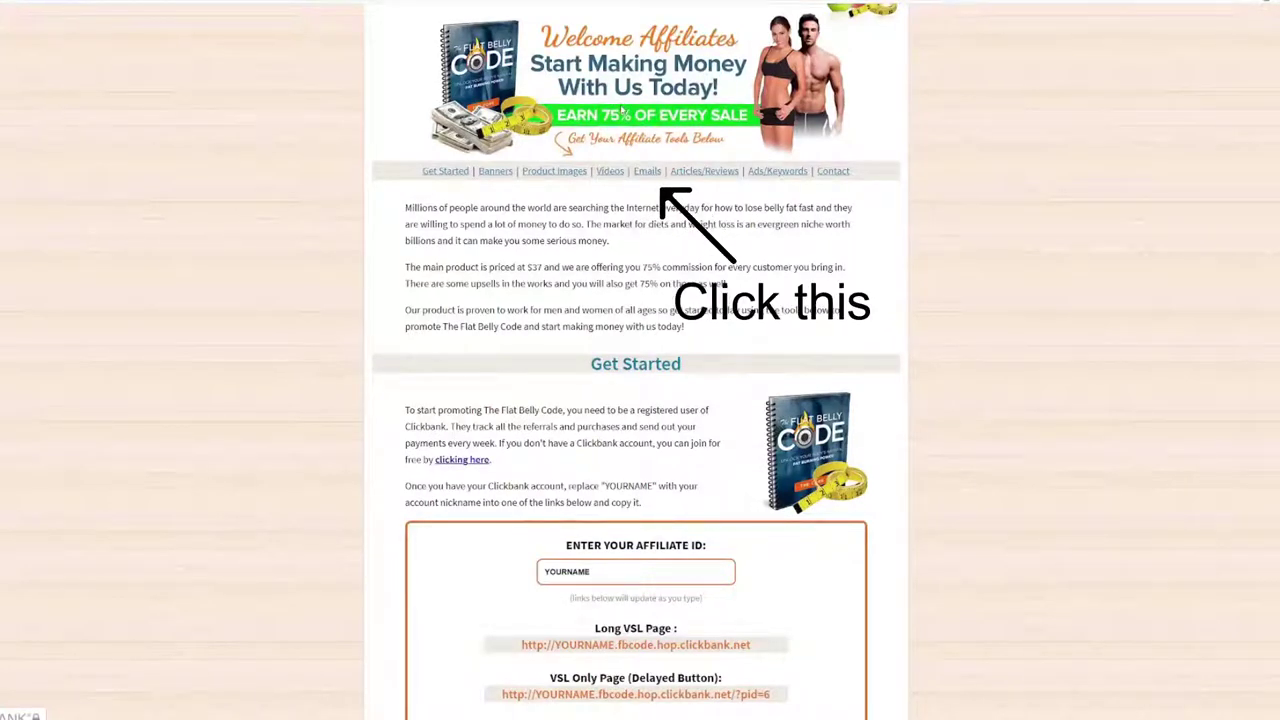
pyautogui.scroll(1, 621, 110)
pyautogui.scroll(-1, 621, 110)
pyautogui.click(647, 170)
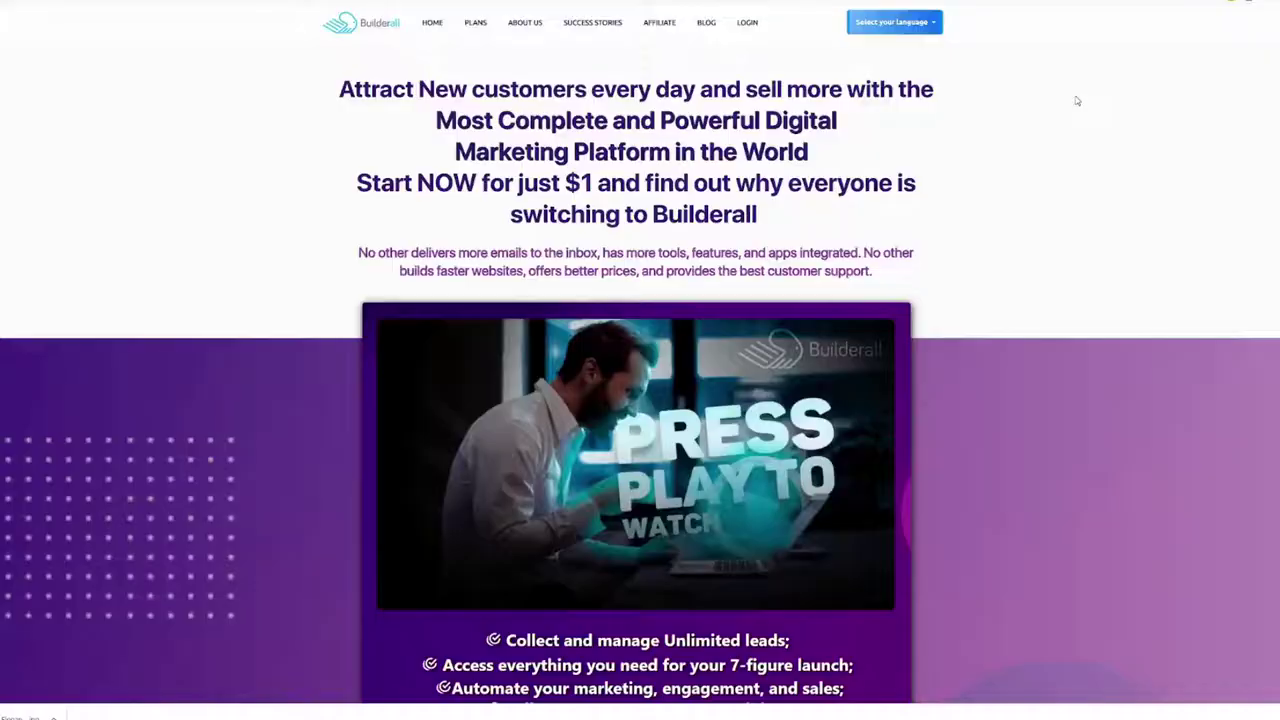
# Review the offer and features on the Builderall homepage down to the Cheetah Funnel Builder section
pyautogui.scroll(-5, 1077, 104)
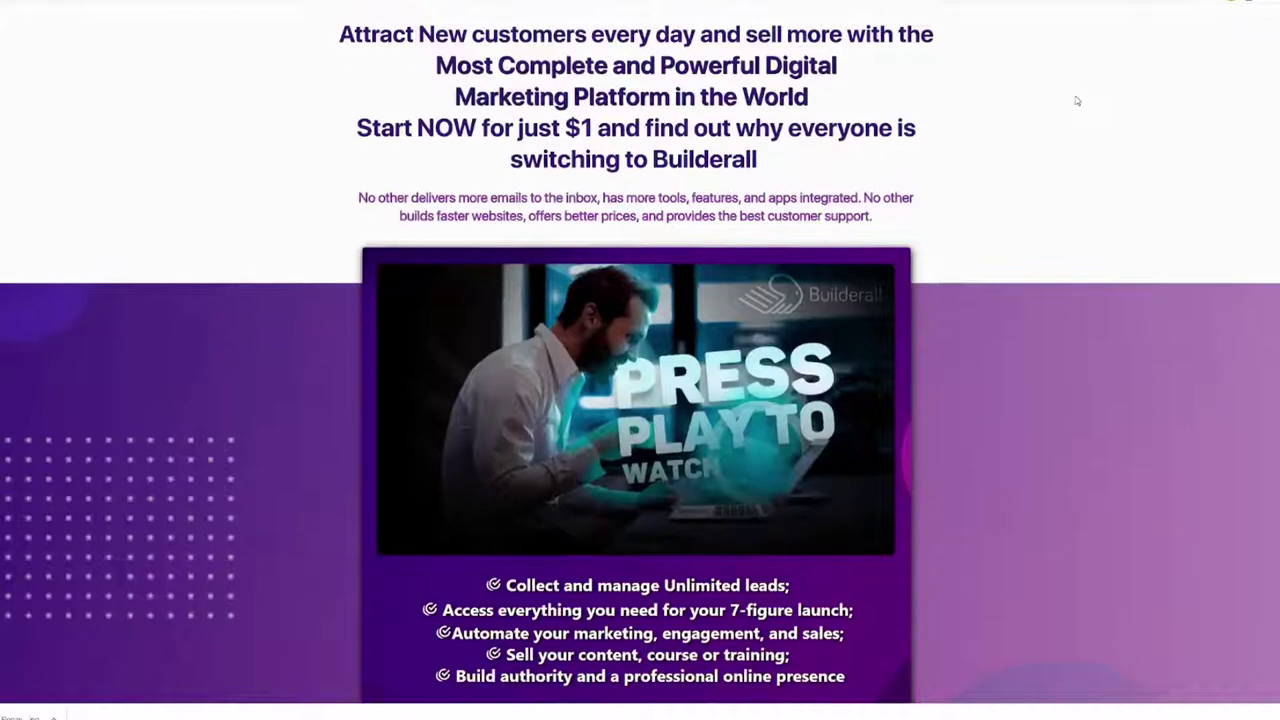
pyautogui.scroll(-1, 1077, 108)
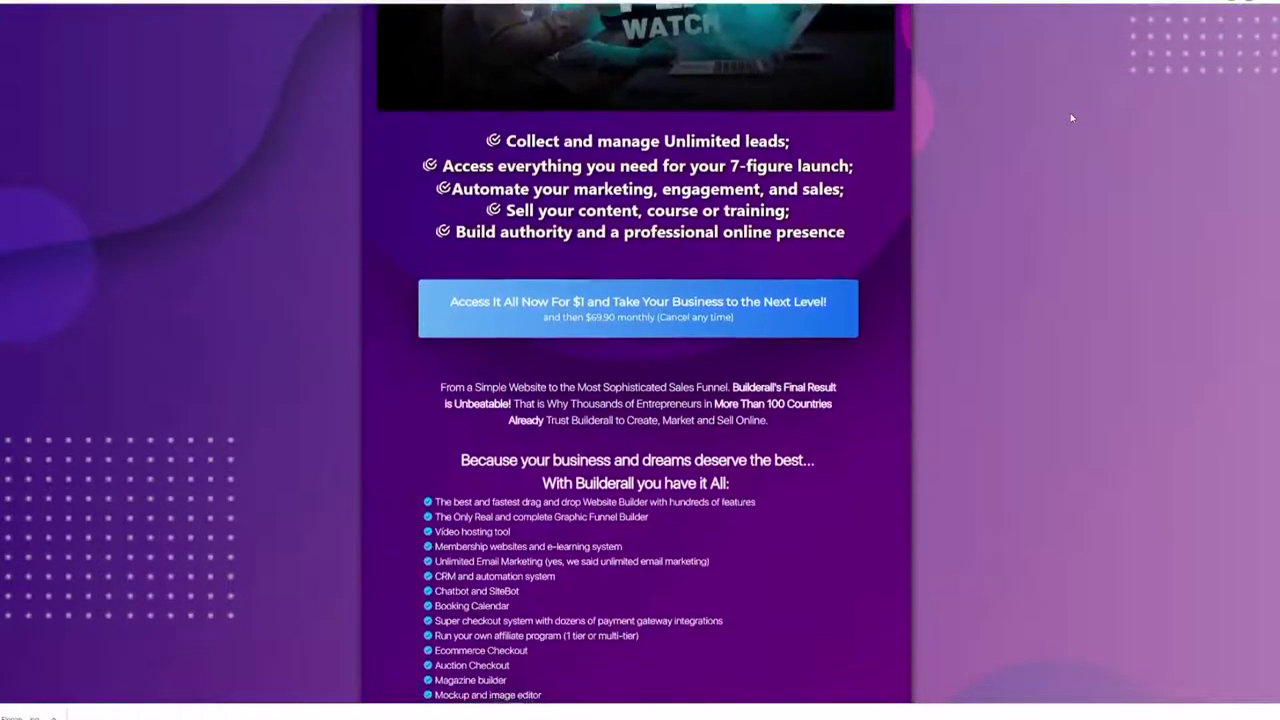
pyautogui.scroll(-5, 1070, 118)
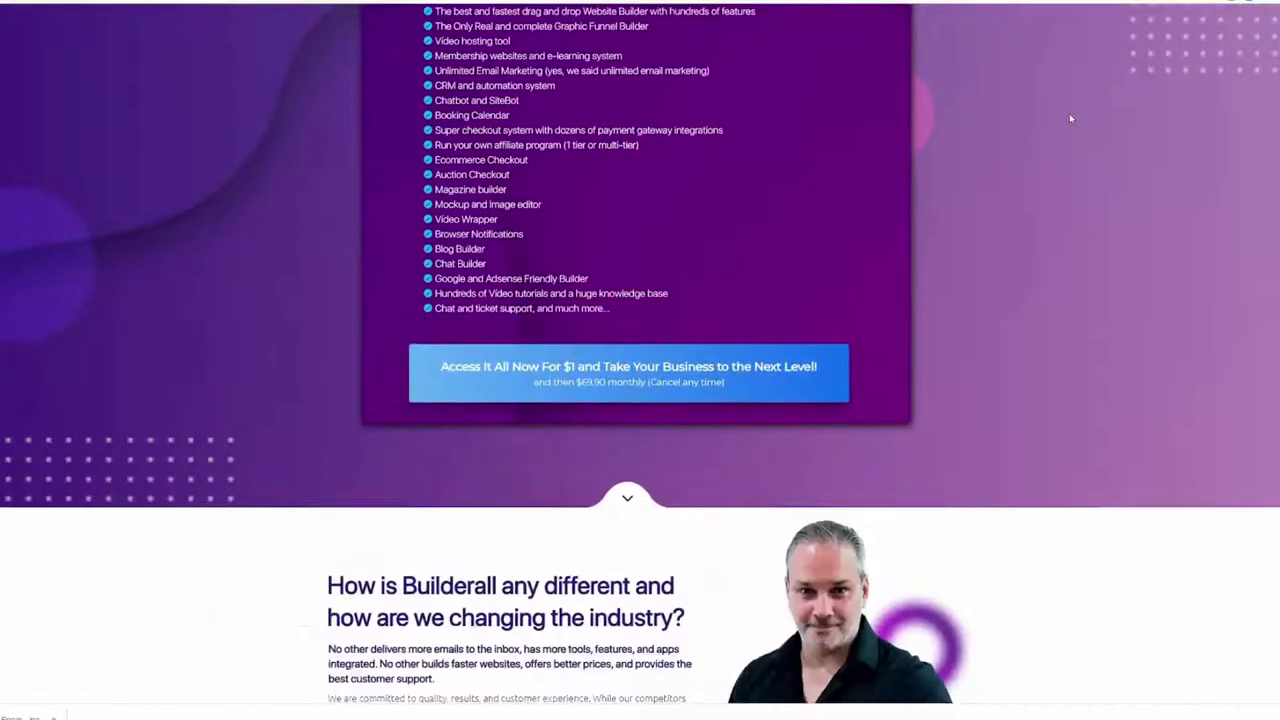
pyautogui.scroll(-5, 1070, 118)
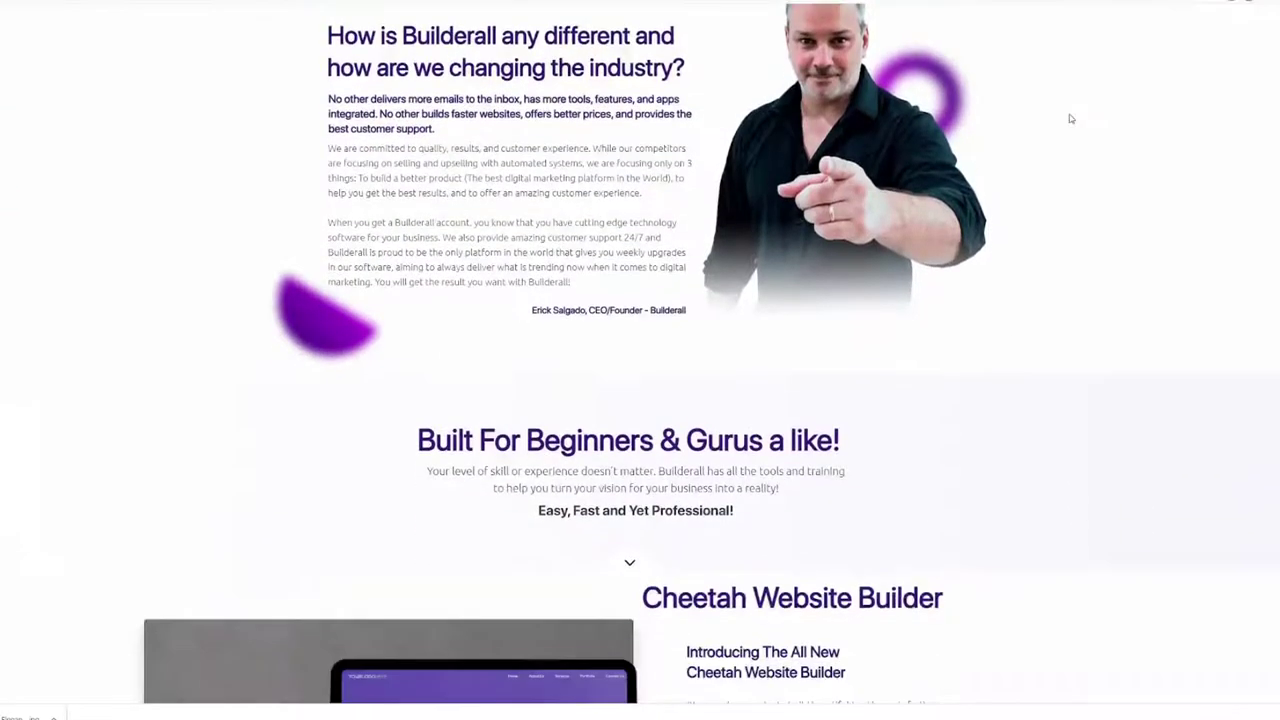
pyautogui.scroll(-6, 1070, 118)
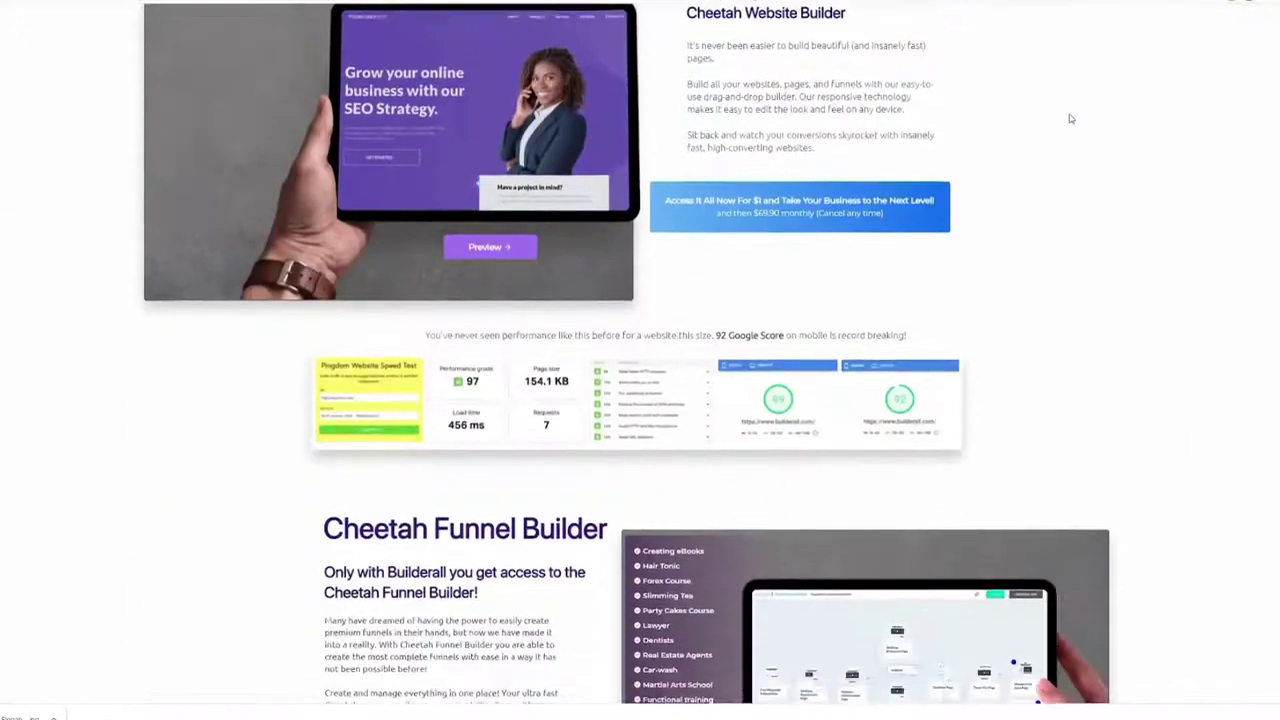
# Review the rest of the Builderall homepage from the Cheetah Funnel Builder section through the grid of included tools
pyautogui.scroll(-6, 1070, 118)
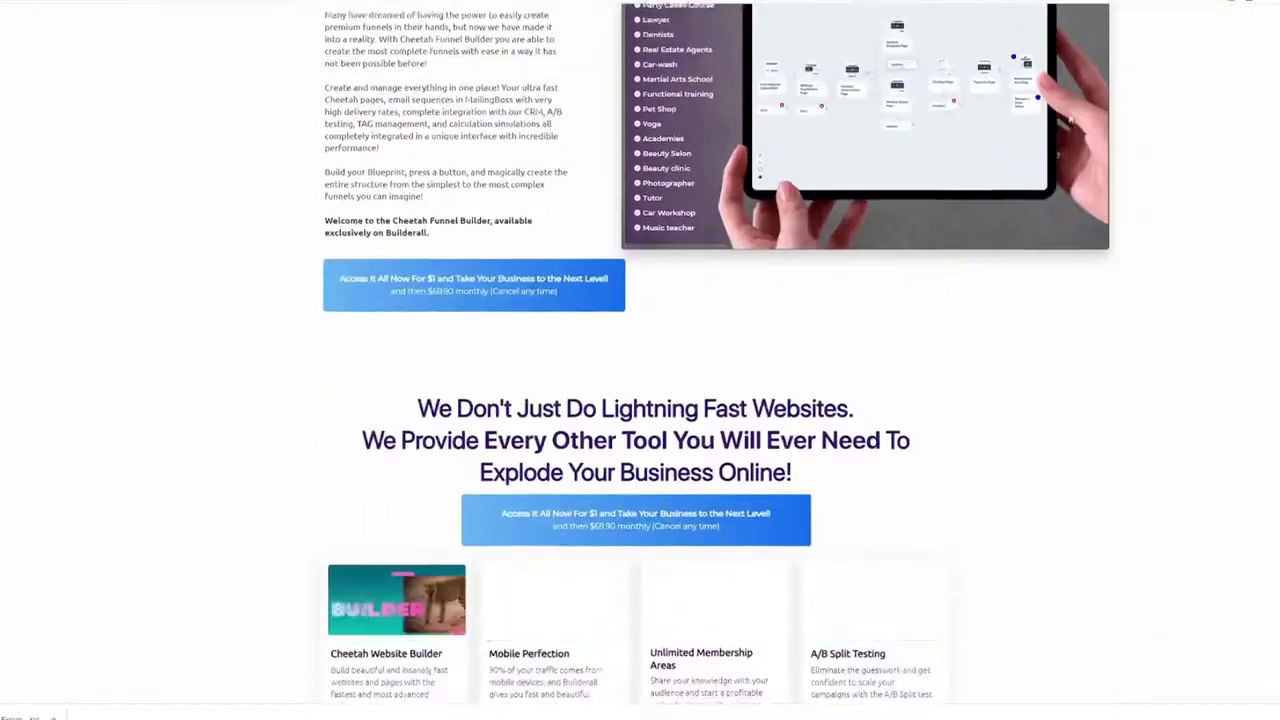
pyautogui.scroll(-7, 1070, 118)
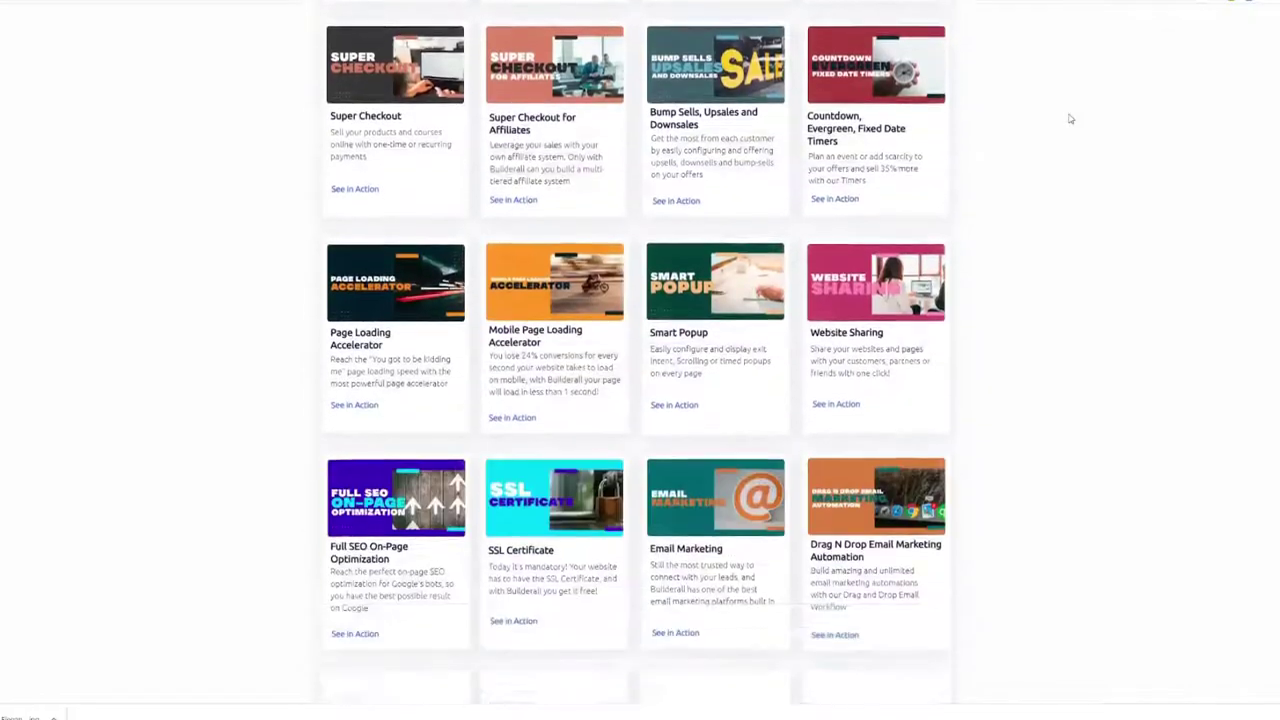
pyautogui.scroll(-6, 1070, 118)
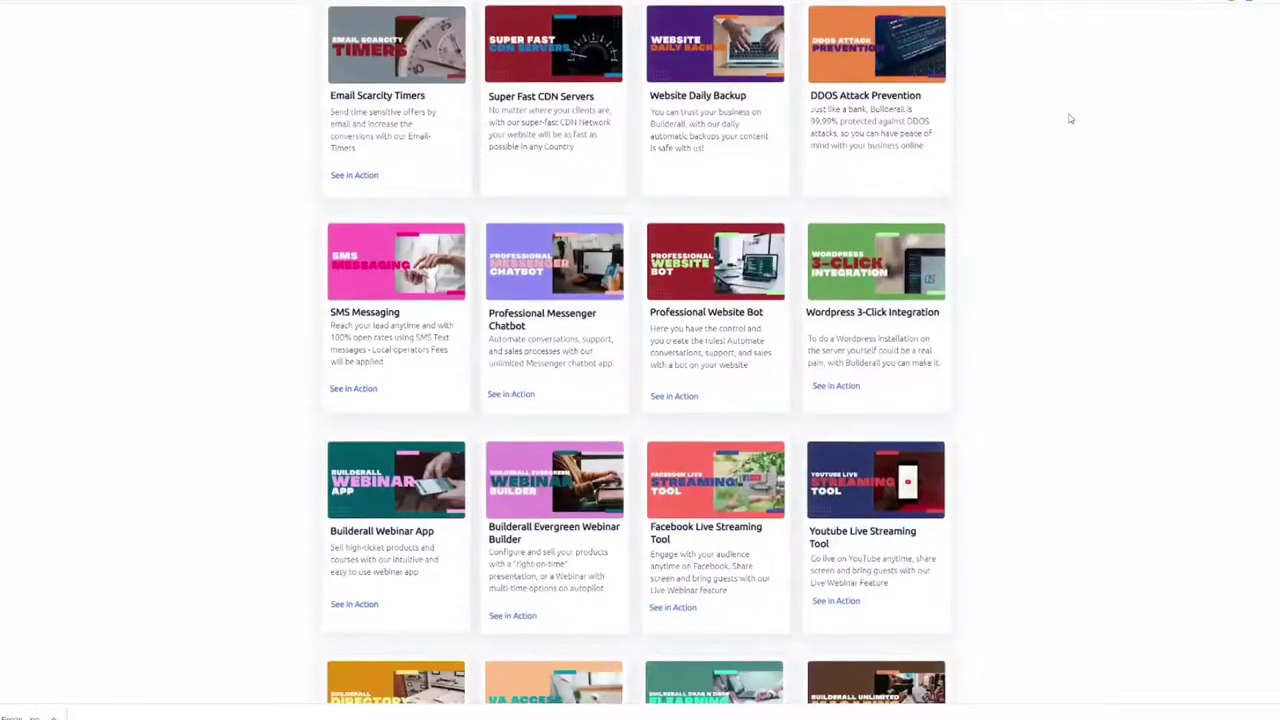
pyautogui.scroll(-1, 1068, 120)
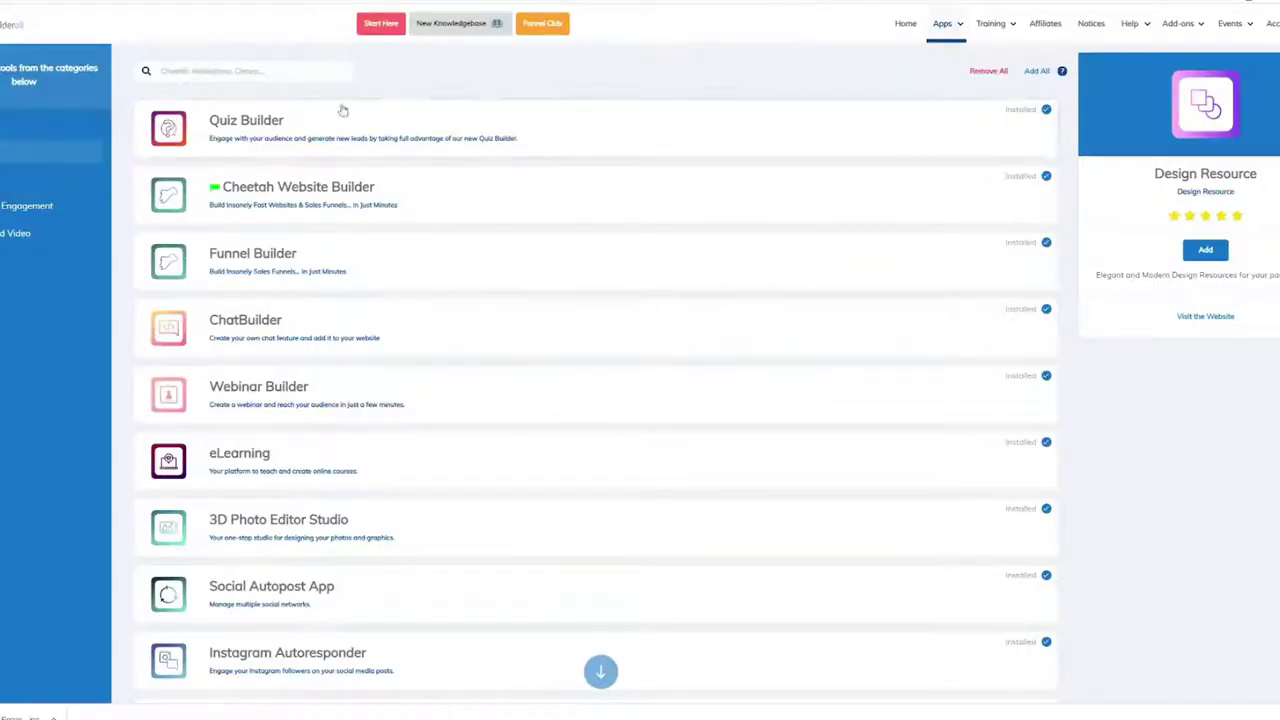
# Look through the list of installed and available Builderall apps, from Quiz Builder down to Script Generator
pyautogui.scroll(-3, 808, 110)
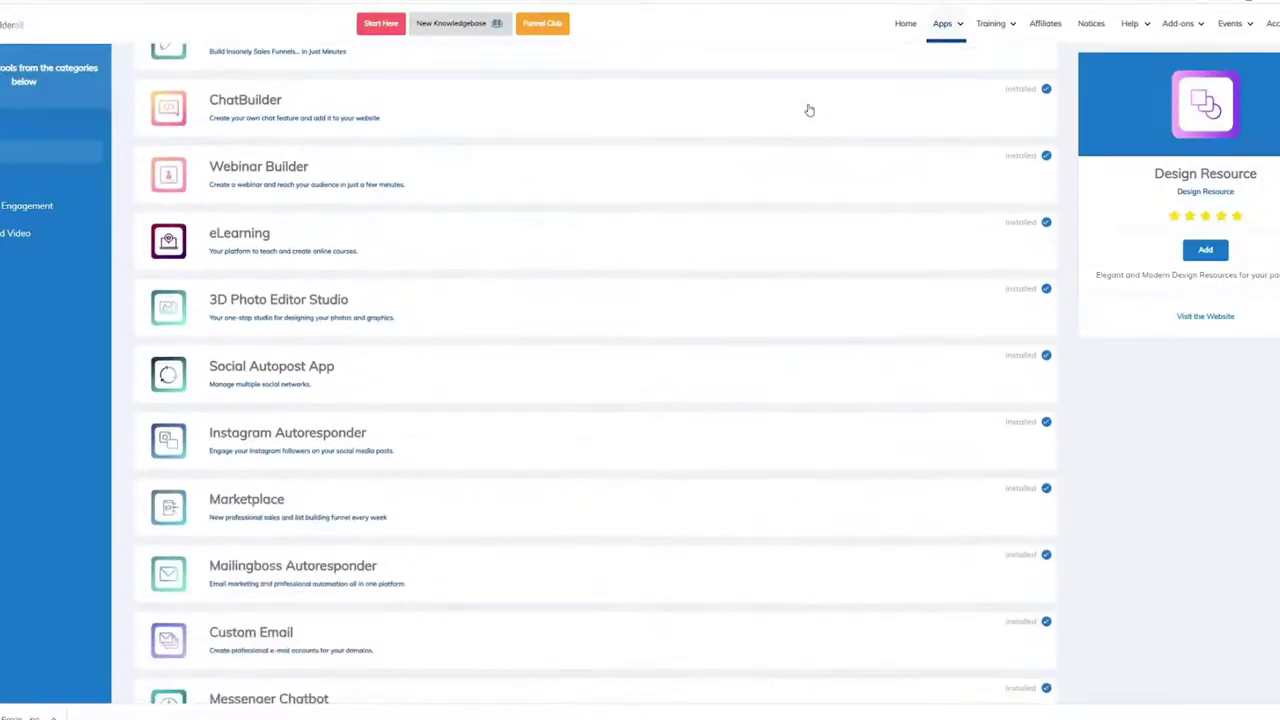
pyautogui.scroll(-5, 809, 110)
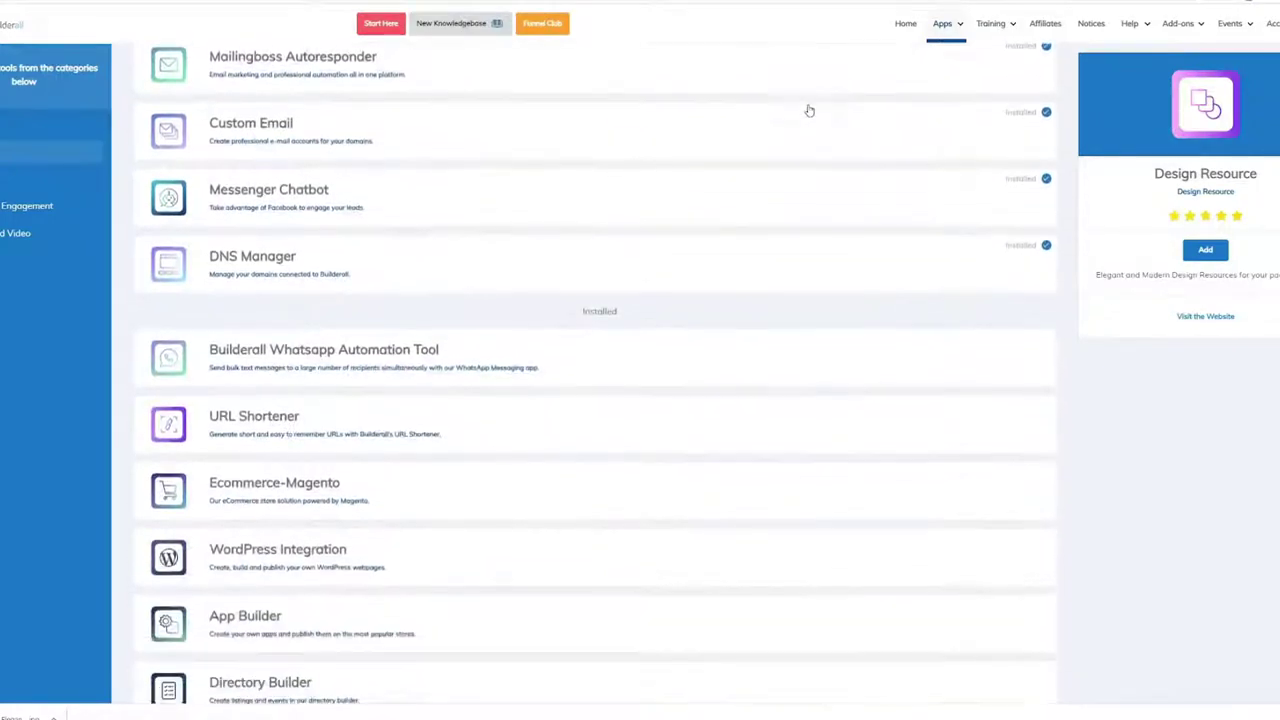
pyautogui.scroll(-3, 809, 110)
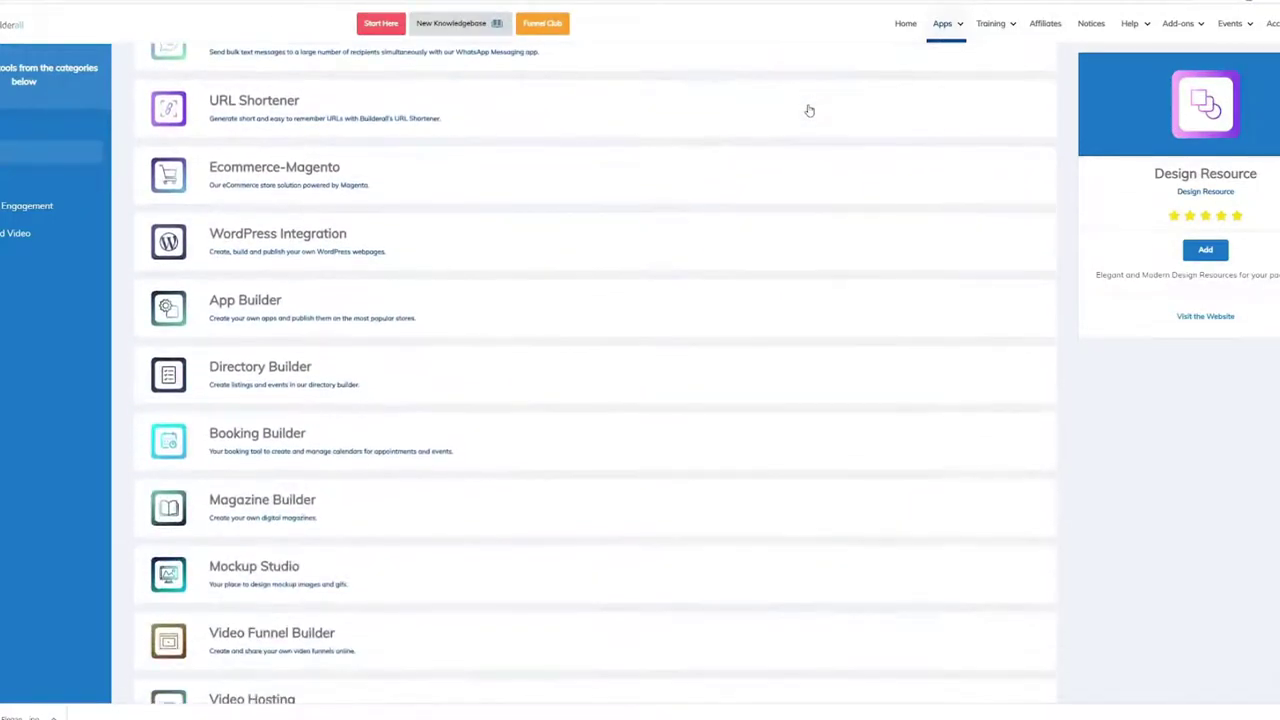
pyautogui.scroll(-3, 810, 118)
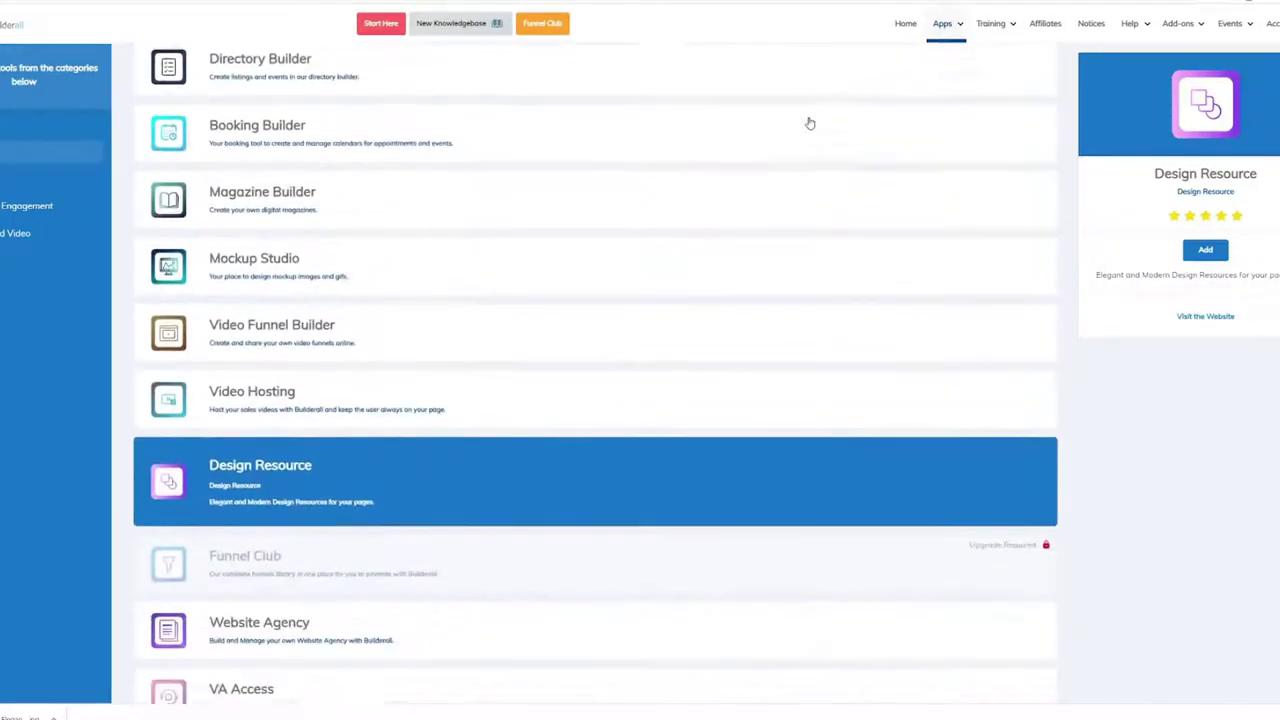
pyautogui.scroll(-2, 810, 123)
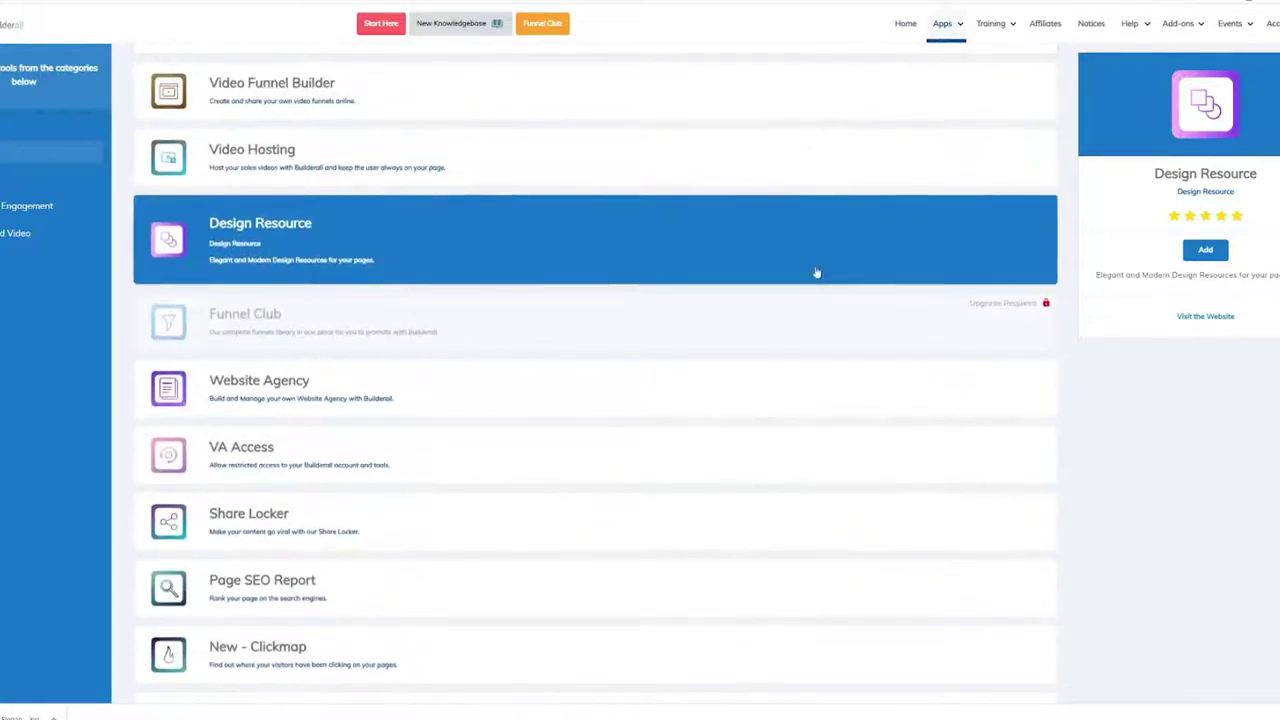
pyautogui.scroll(-2, 735, 354)
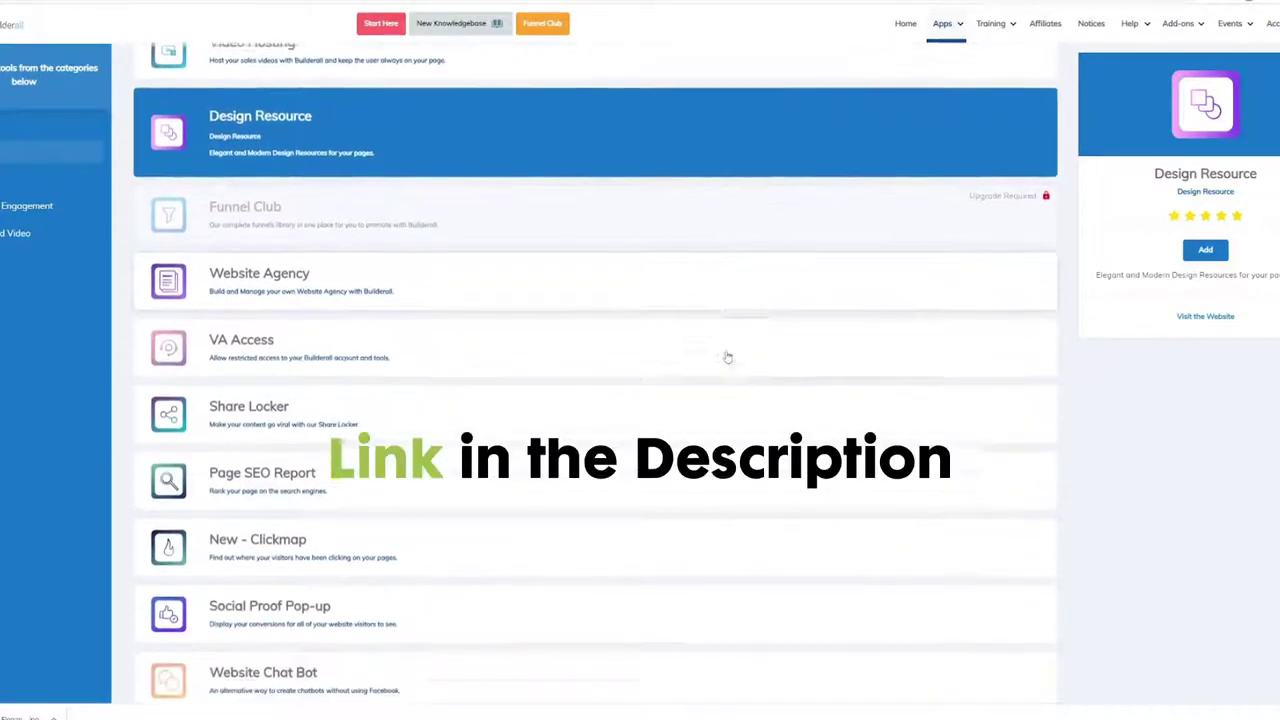
pyautogui.scroll(-1, 660, 284)
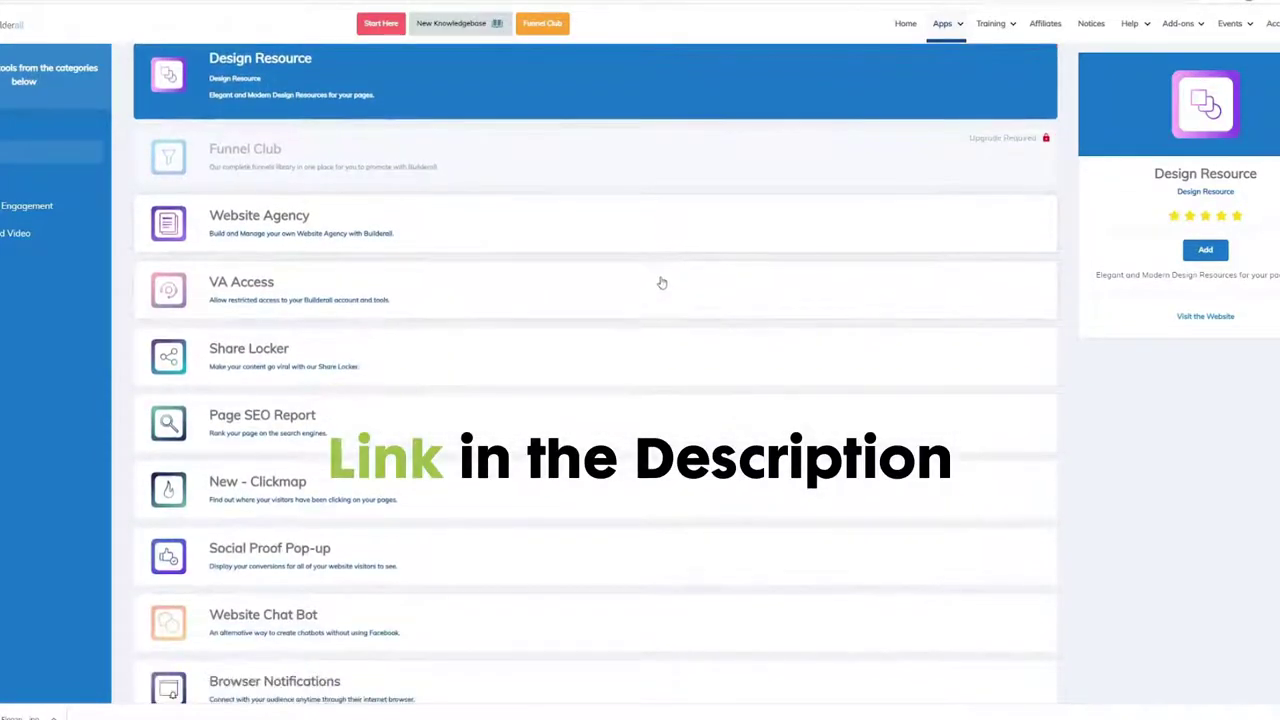
pyautogui.scroll(-5, 660, 284)
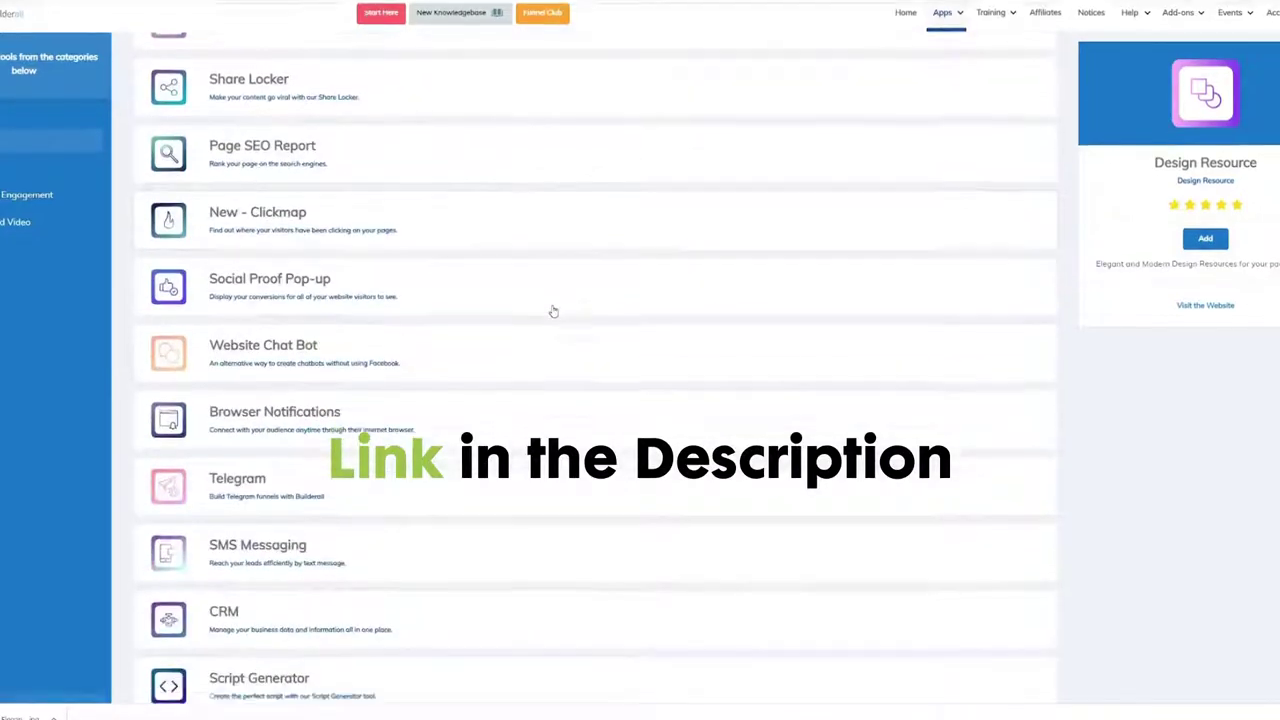
pyautogui.scroll(4, 606, 585)
pyautogui.scroll(-3, 610, 584)
pyautogui.scroll(-1, 610, 584)
pyautogui.scroll(1, 549, 612)
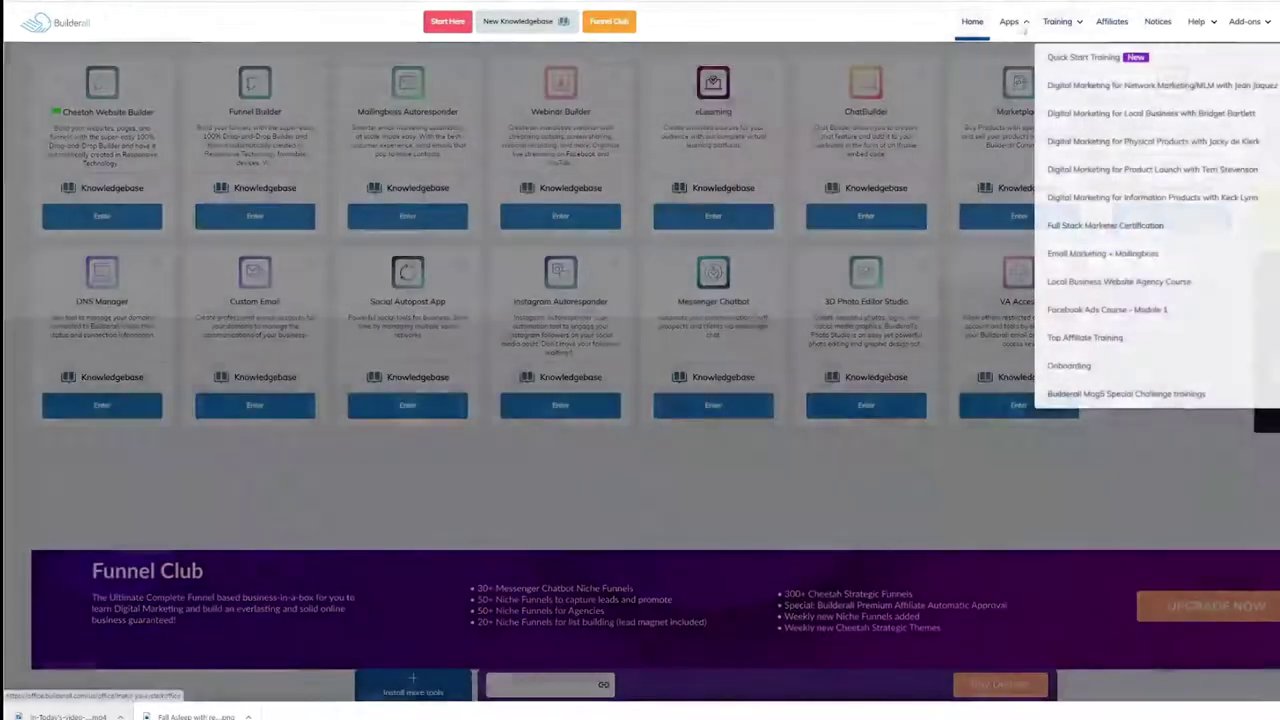
# Open the Mailingboss Autoresponder app and start creating a new subscriber list
pyautogui.moveTo(1014, 24)
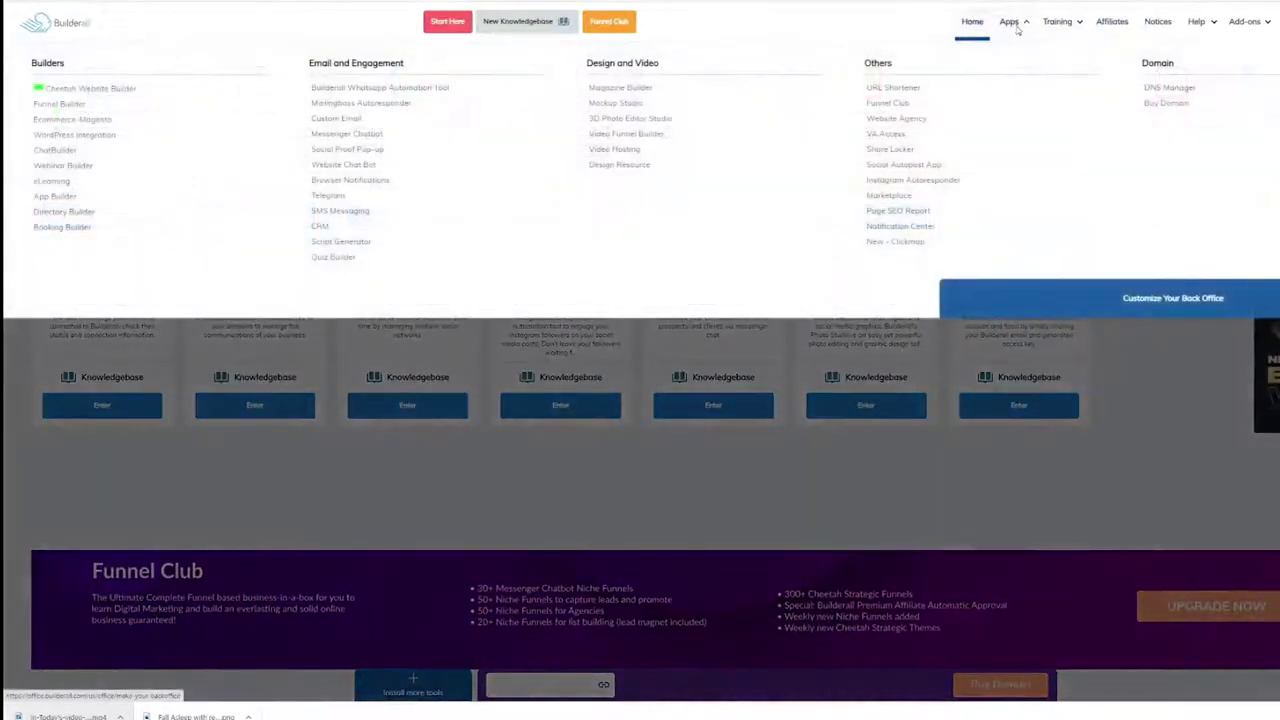
pyautogui.click(403, 104)
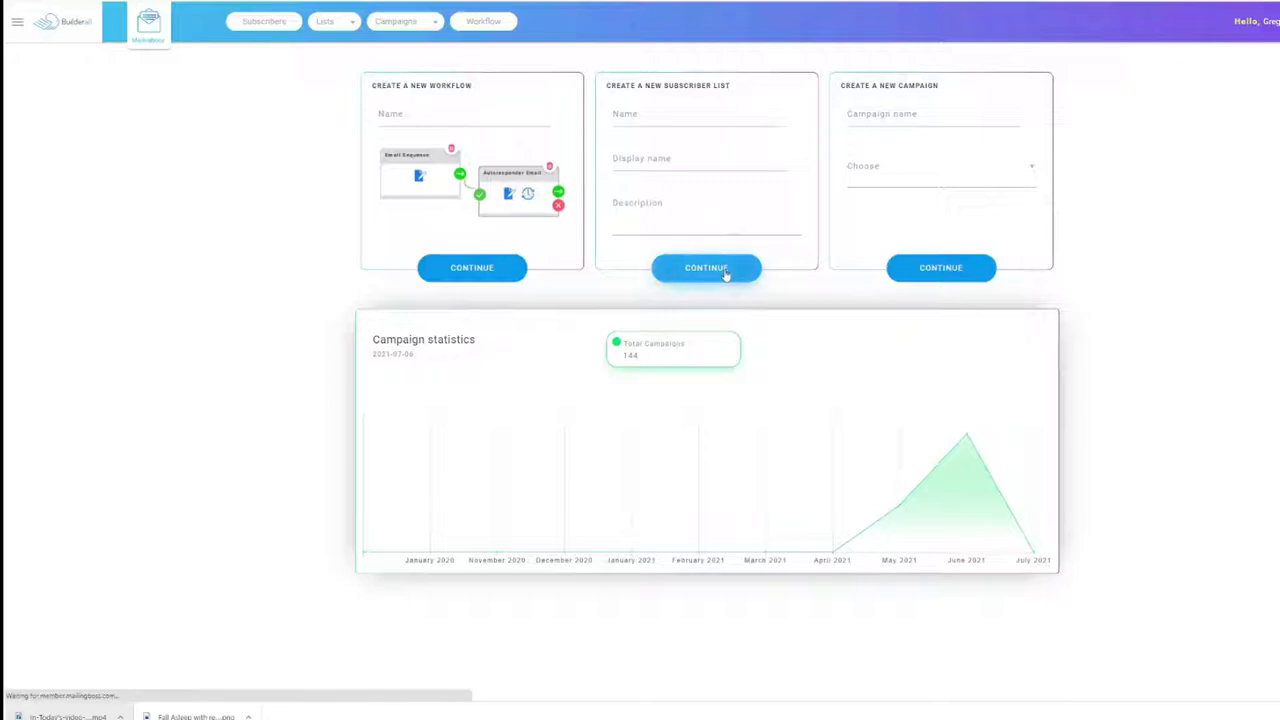
pyautogui.click(725, 271)
# Enter Flat Belly Code as both the name and the display name of the new list
pyautogui.click(545, 182)
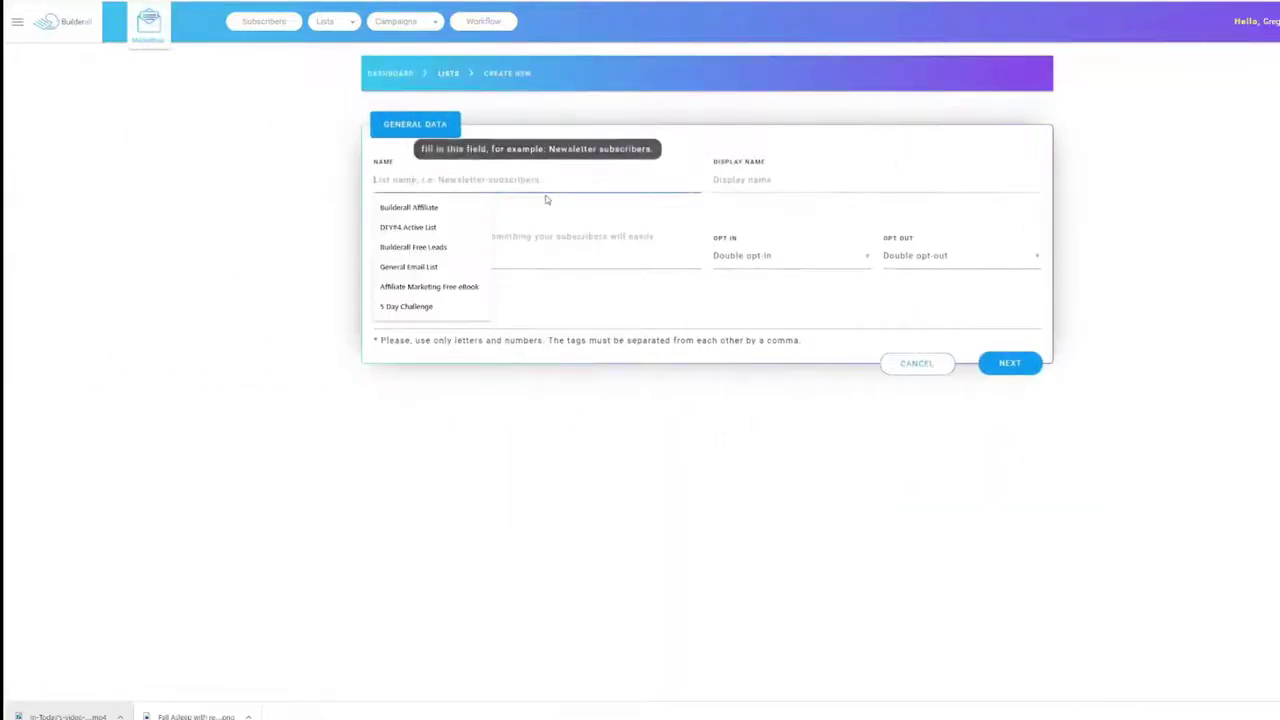
pyautogui.write('Flat Belly Code')
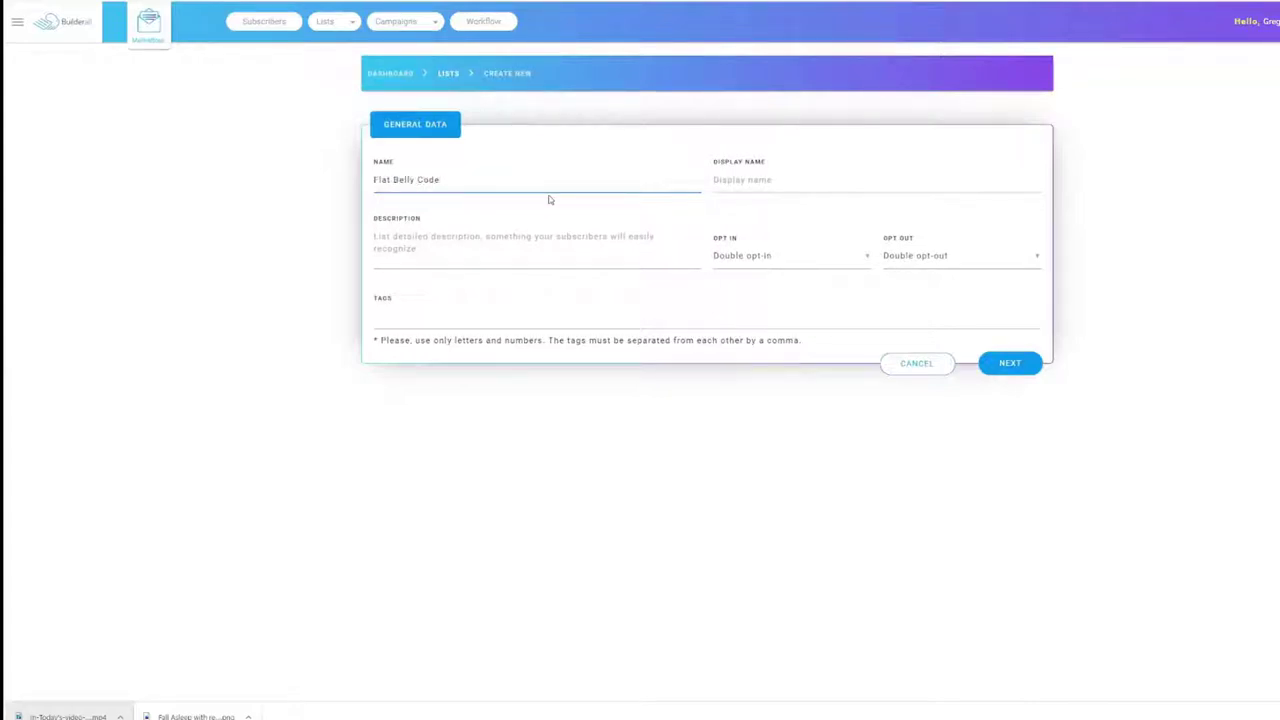
pyautogui.press('Tab')
pyautogui.write('Fla')
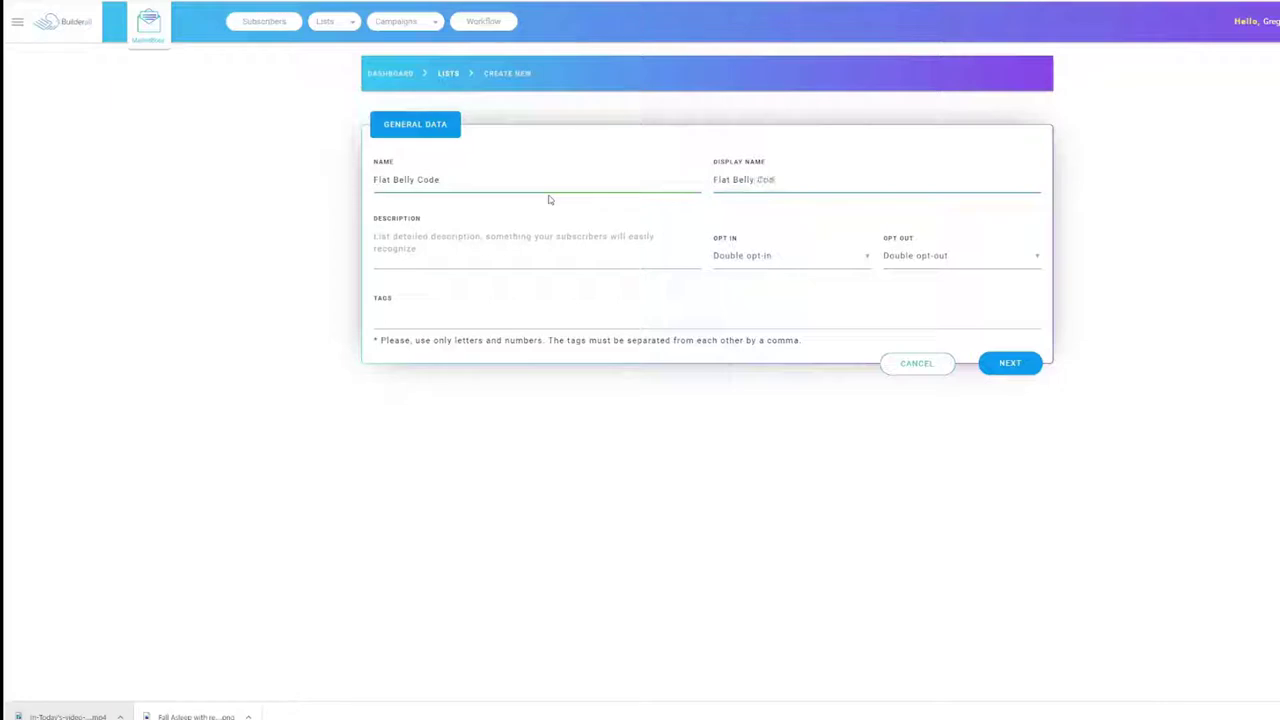
# Enter the list description "You are subscribed to this email because you have opt-in to watch our Free Video of Flat Belly Code"
pyautogui.click(477, 261)
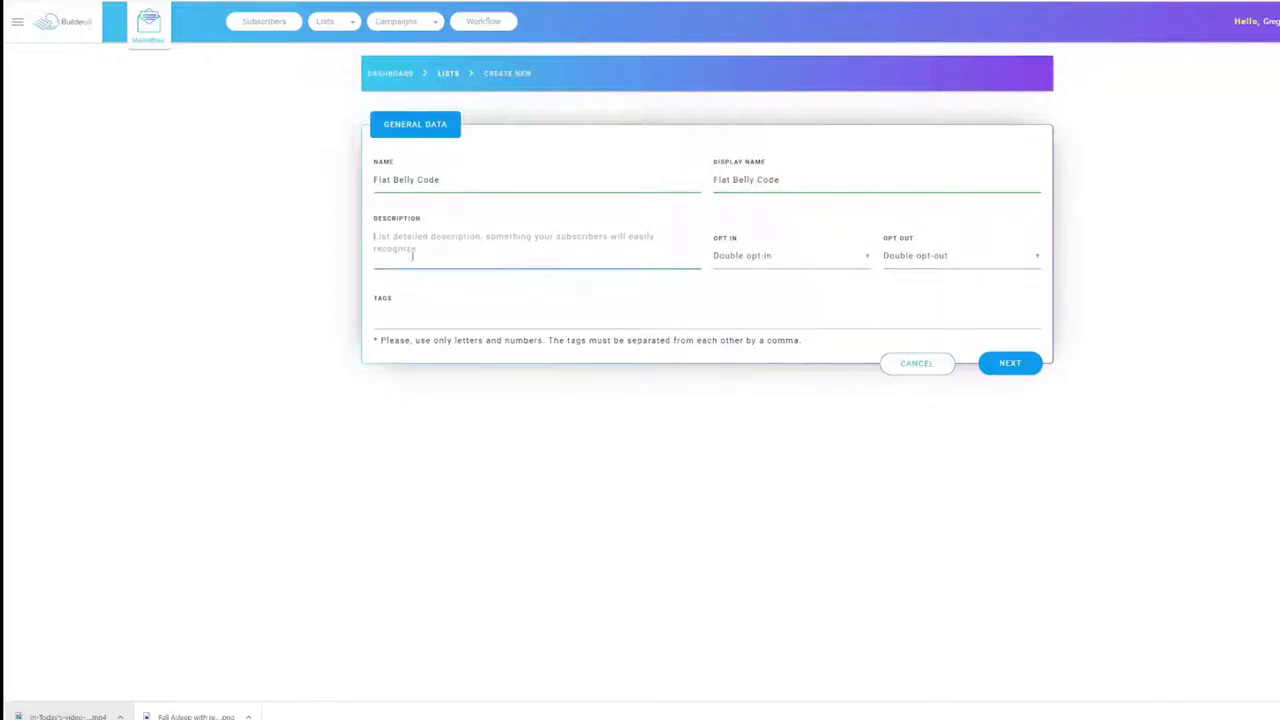
pyautogui.write('This')
pyautogui.press('BackSpace')
pyautogui.press('BackSpace')
pyautogui.press('BackSpace')
pyautogui.write('You')
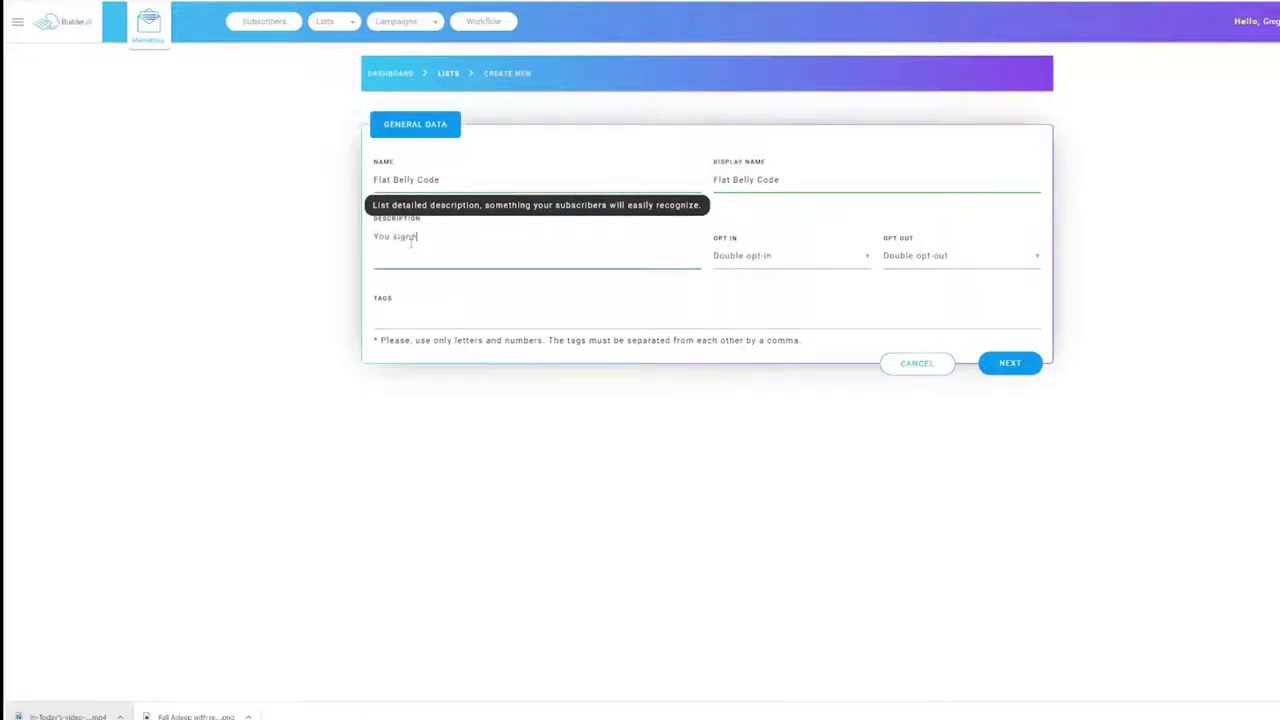
pyautogui.write(' signe')
pyautogui.press('BackSpace')
pyautogui.press('BackSpace')
pyautogui.write('ribed to this email because you have opt-in to watch our Free Video of Flat Belly Code')
# Save the list's general data with double opt-in and no tags, and save its custom fields with only the email field
pyautogui.click(918, 275)
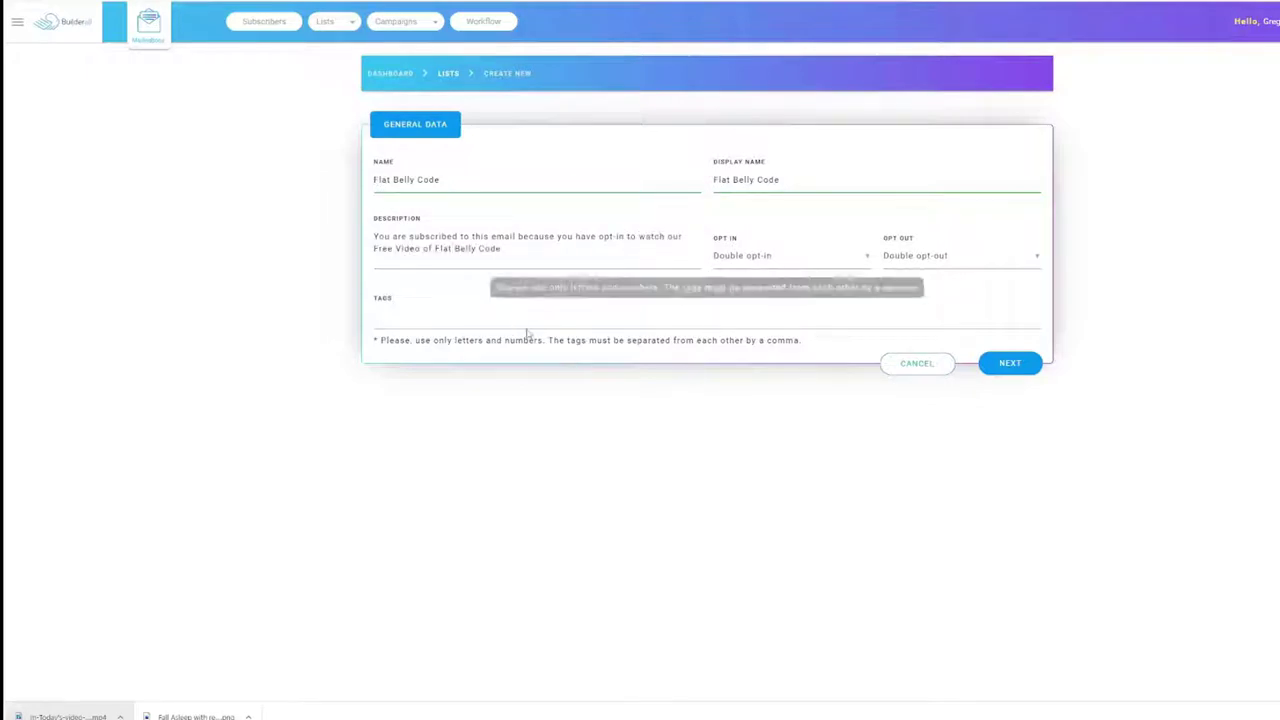
pyautogui.click(650, 318)
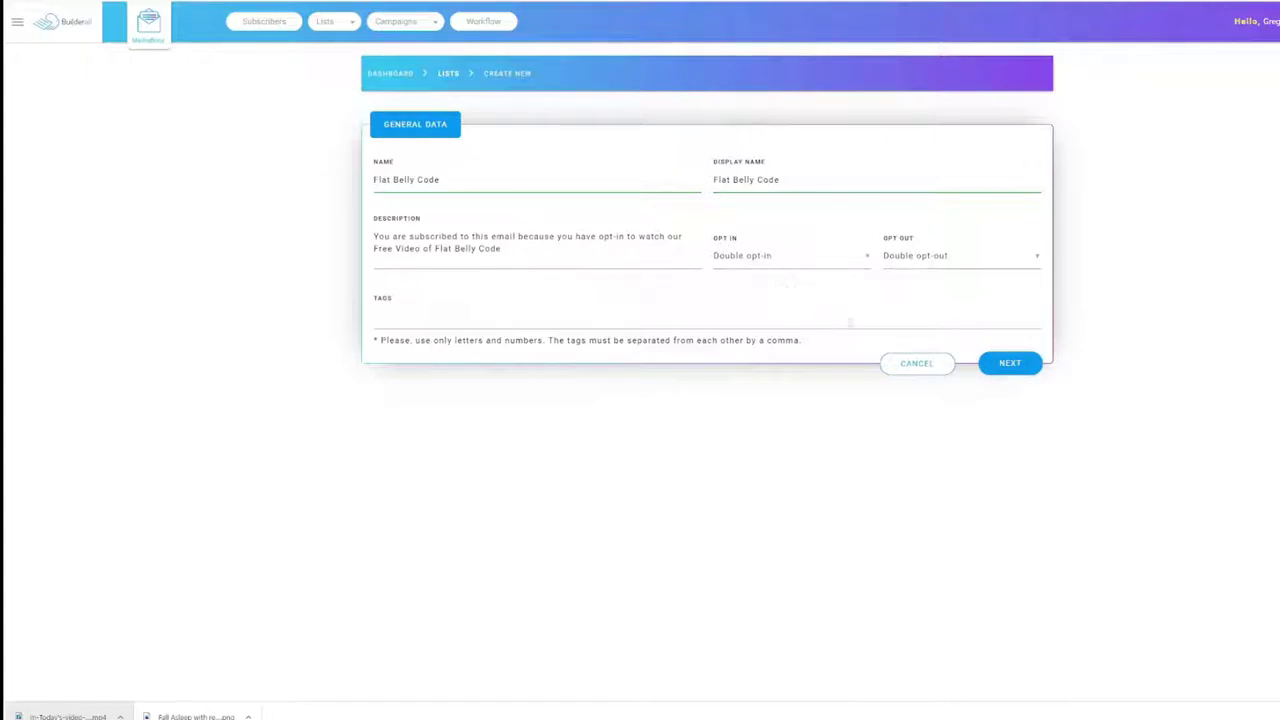
pyautogui.click(1008, 362)
pyautogui.scroll(-1, 550, 315)
pyautogui.scroll(1, 553, 325)
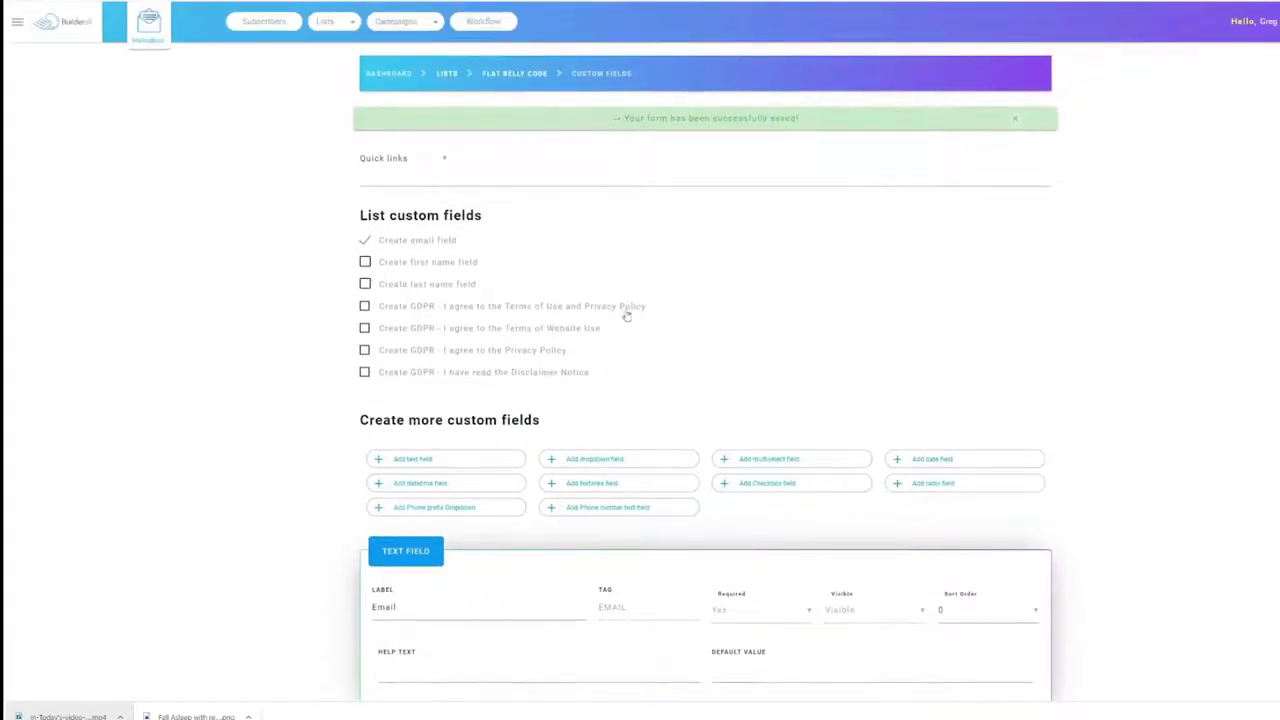
pyautogui.scroll(-1, 640, 340)
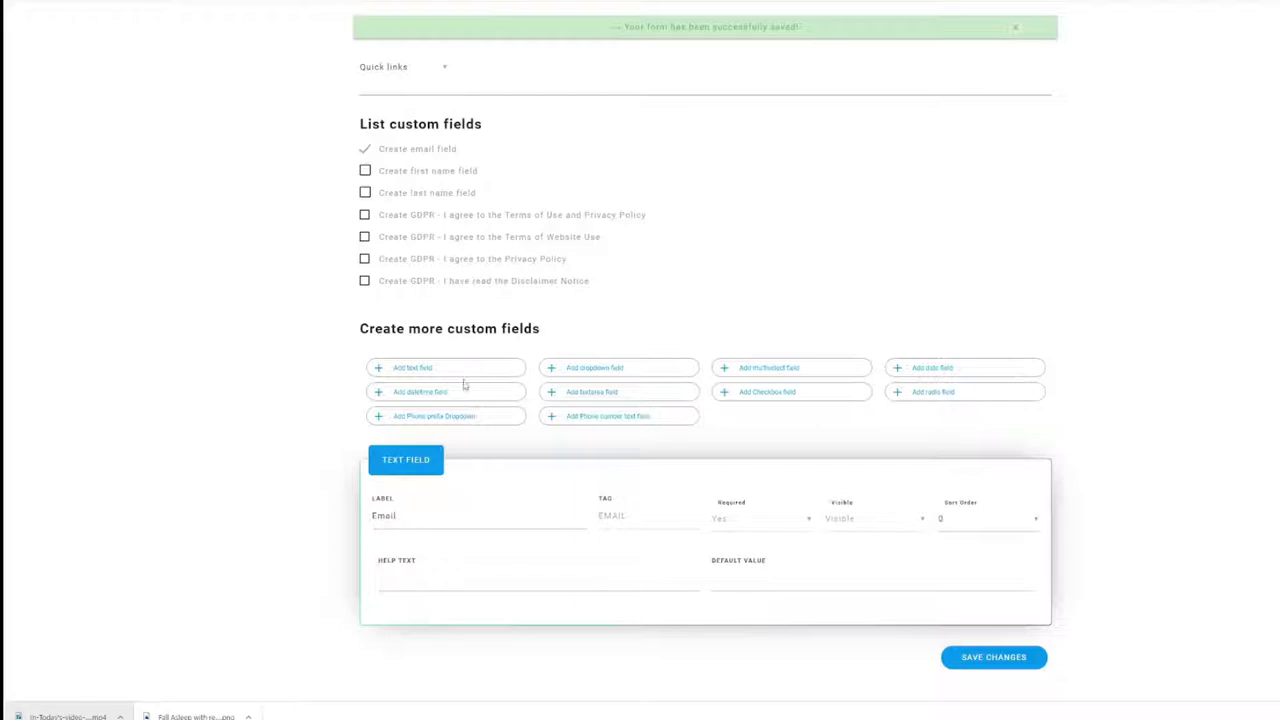
pyautogui.click(971, 662)
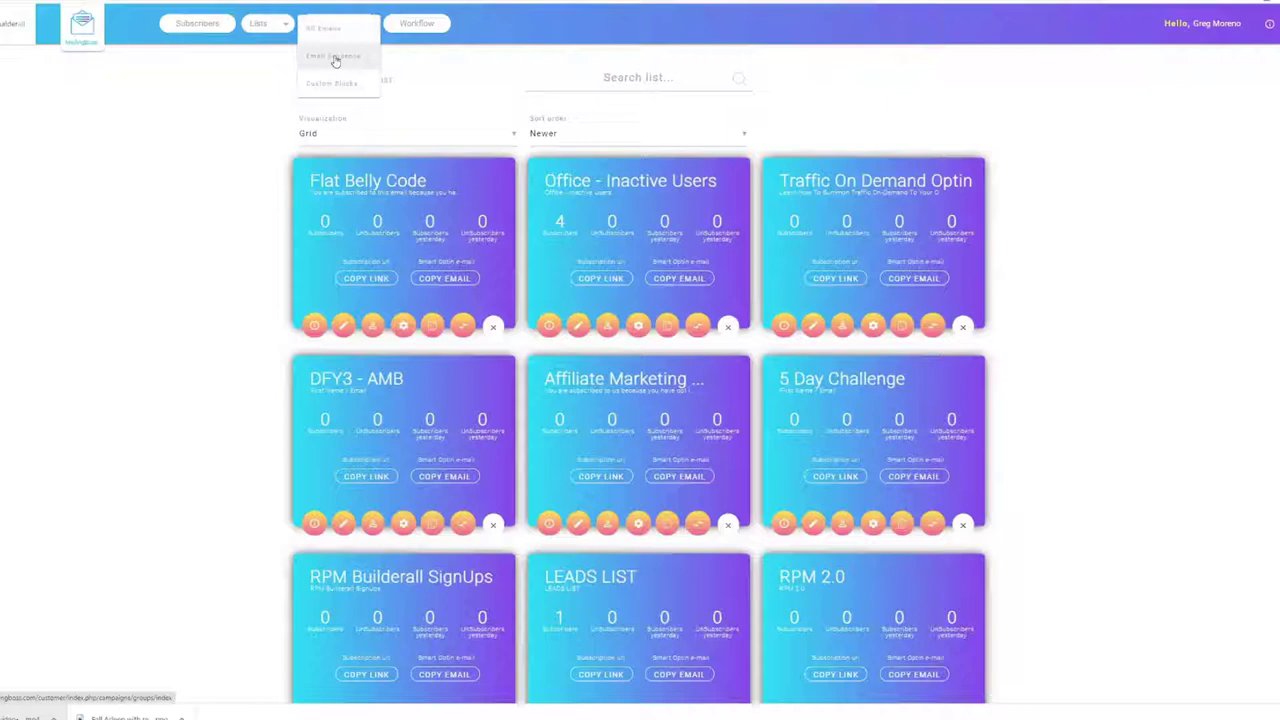
# Create an email sequence named Flat Belly Email Swipes for the Flat Belly Code list, sent to future subscribers only, and save it
pyautogui.click(335, 61)
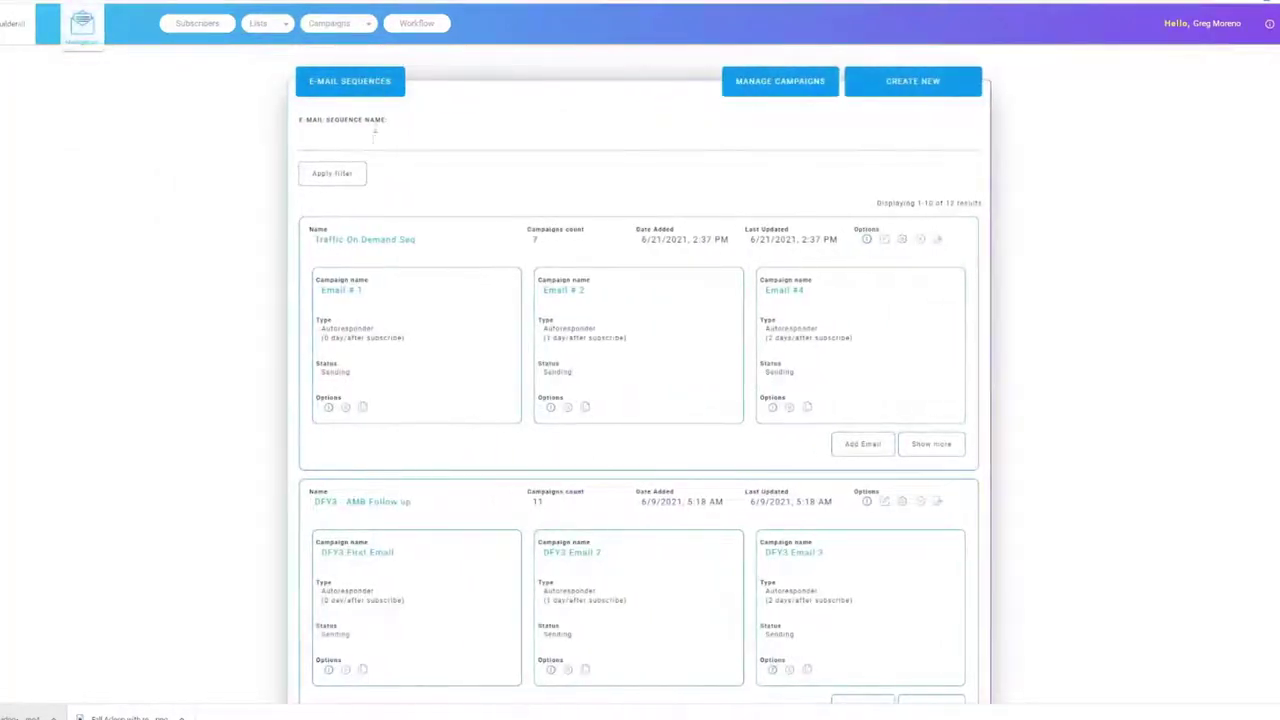
pyautogui.click(931, 90)
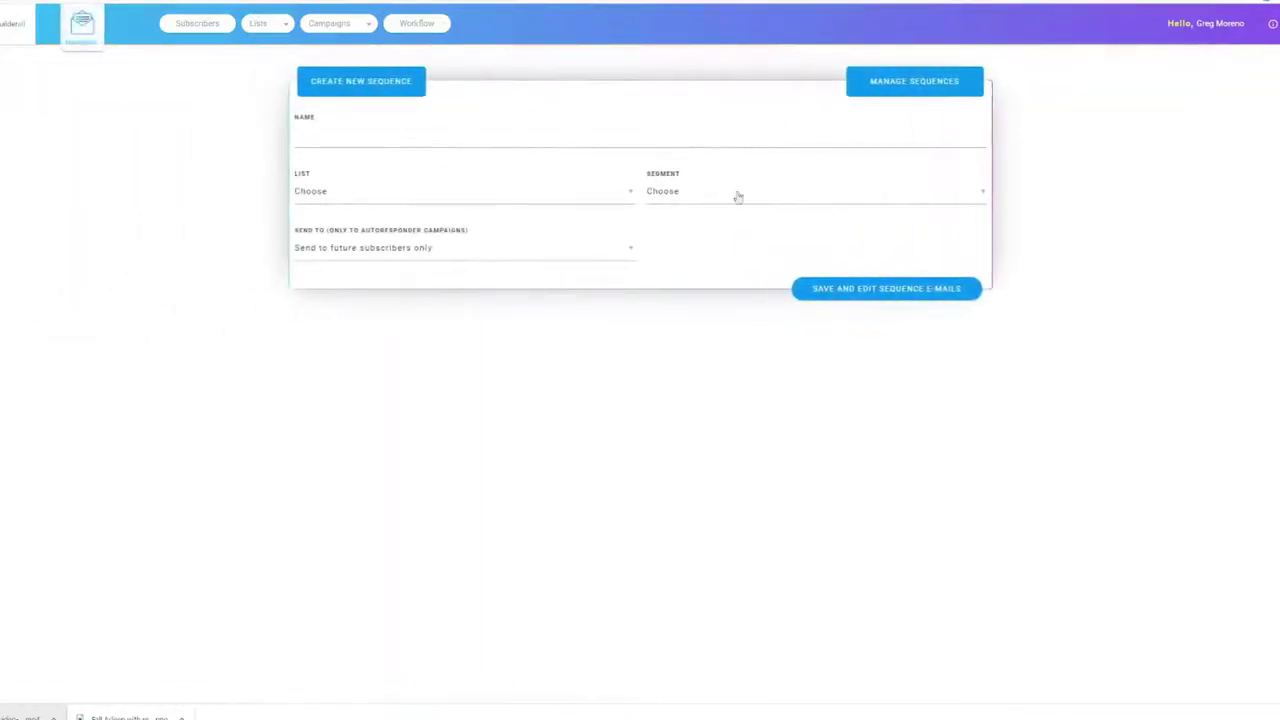
pyautogui.click(527, 152)
pyautogui.write('Flat Belly Email Swipe')
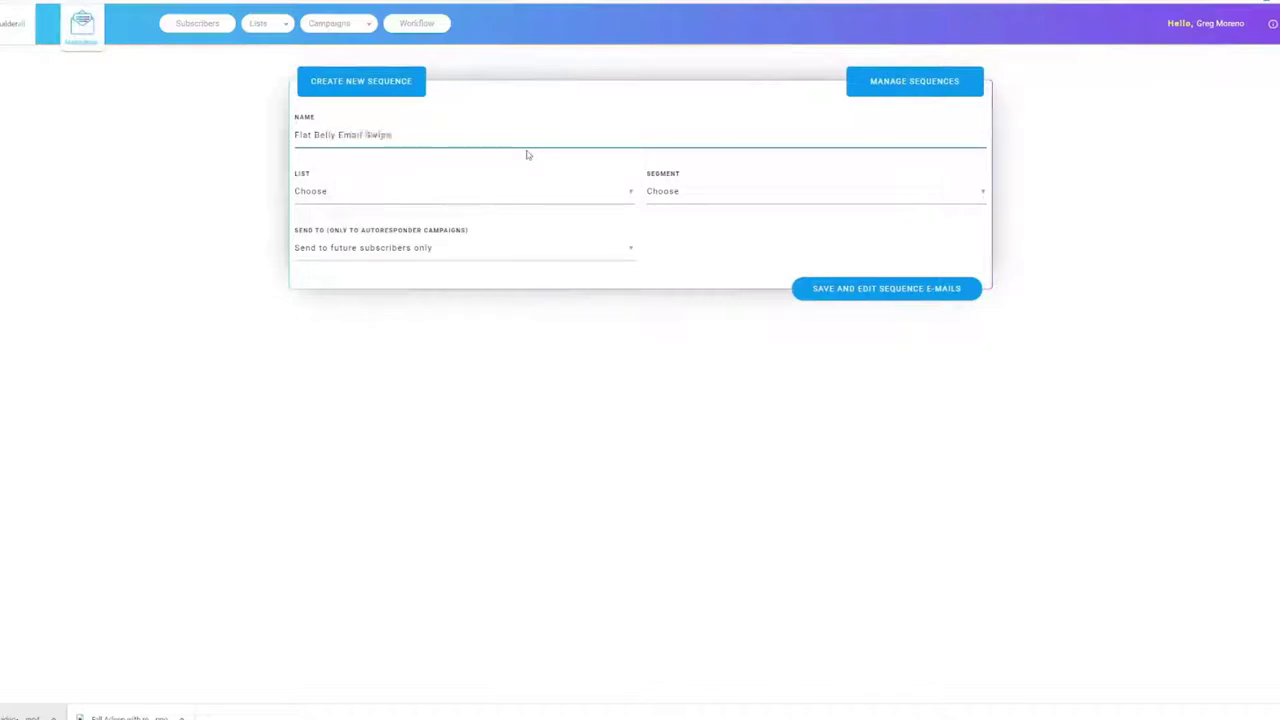
pyautogui.click(524, 207)
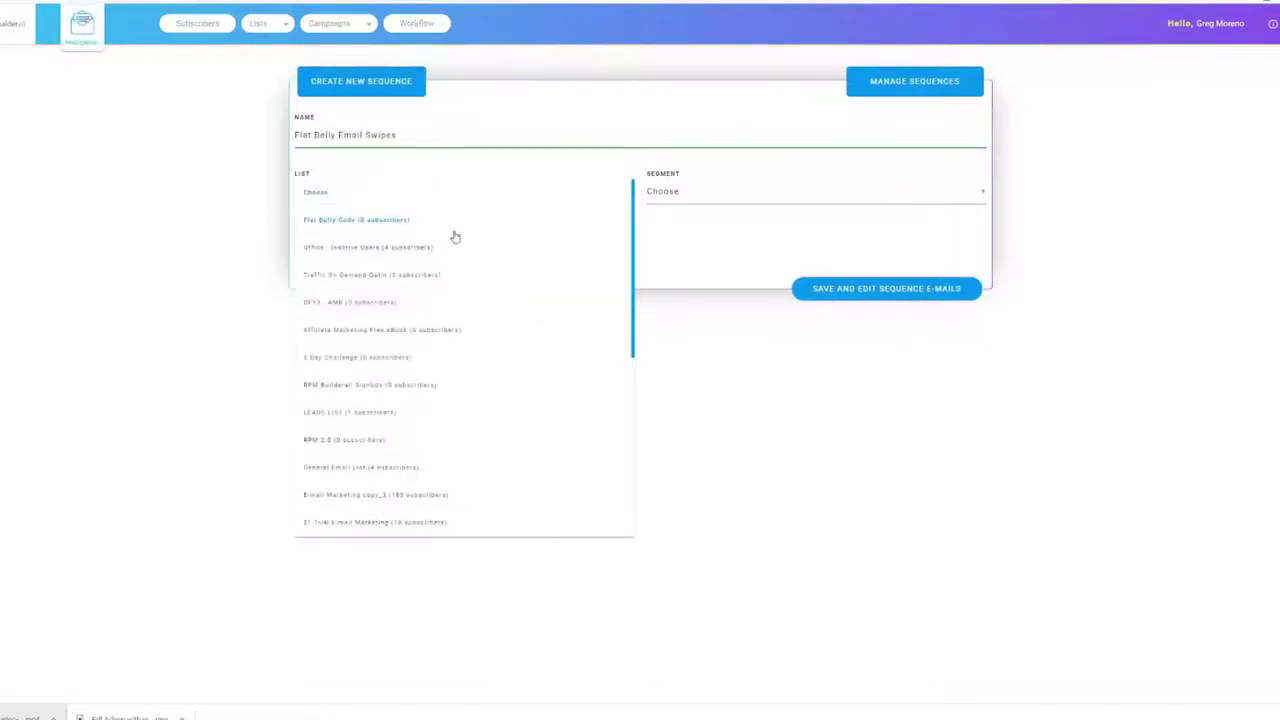
pyautogui.click(455, 229)
pyautogui.click(764, 203)
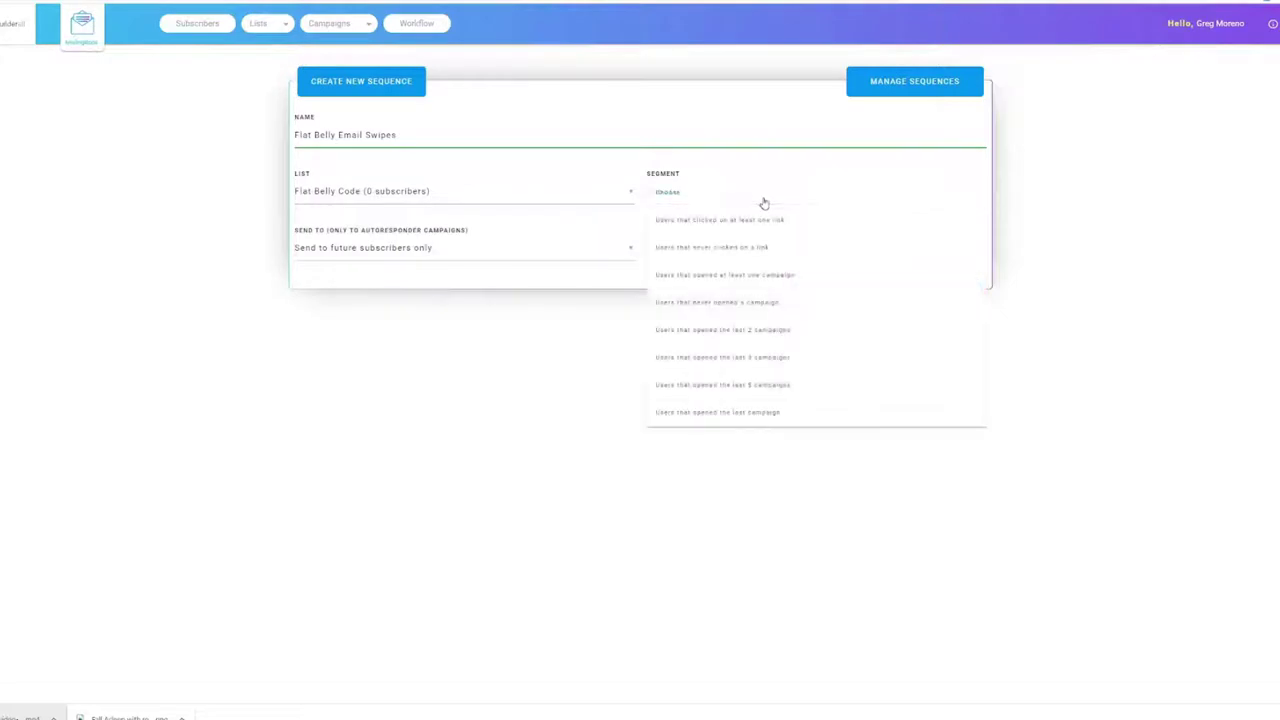
pyautogui.click(324, 420)
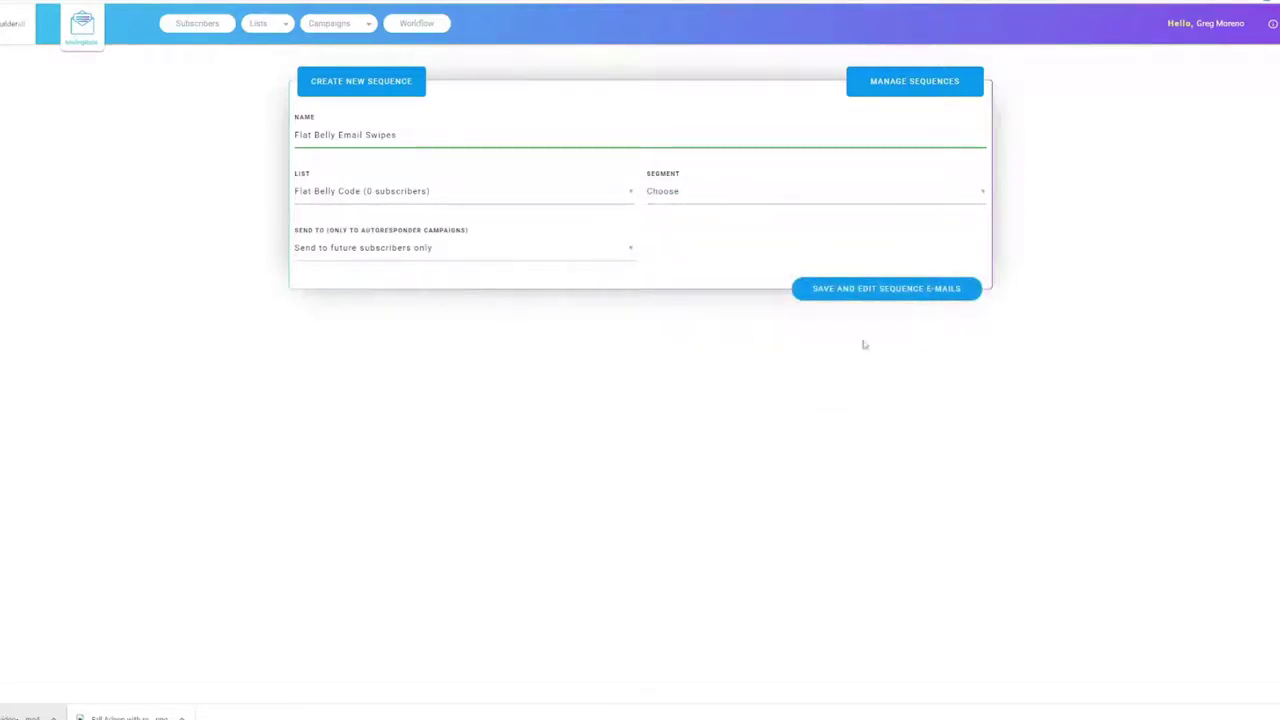
pyautogui.click(891, 292)
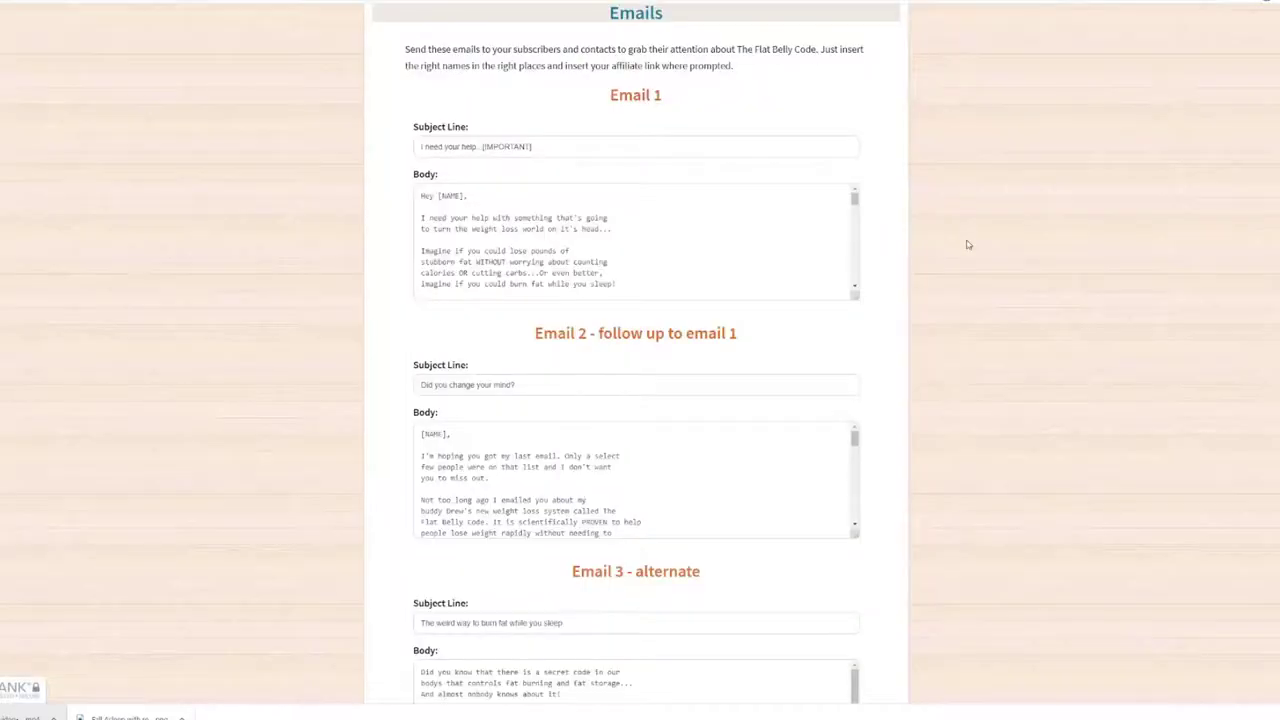
# Open Notepad with a blank document beside The Flat Belly Code's affiliate emails
pyautogui.press('super')
pyautogui.write('notepad')
pyautogui.press('Return')
pyautogui.moveTo(923, 269); pyautogui.dragTo(270, 203)
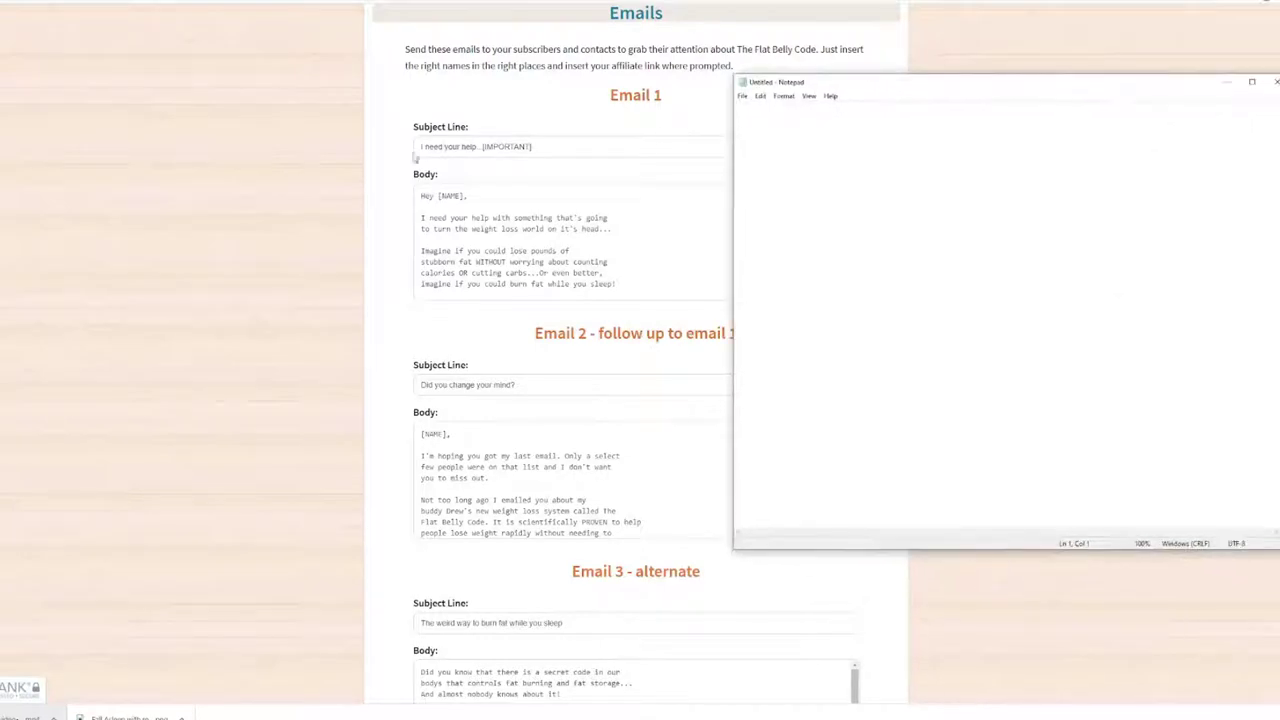
# Copy Email 1's subject line into the Notepad document beneath an "Email 1" heading
pyautogui.click(424, 146)
pyautogui.moveTo(424, 146); pyautogui.dragTo(716, 177)
pyautogui.hotkey('ctrl', 'c')
pyautogui.hotkey('alt', 'Tab')
pyautogui.hotkey('ctrl', 'v')
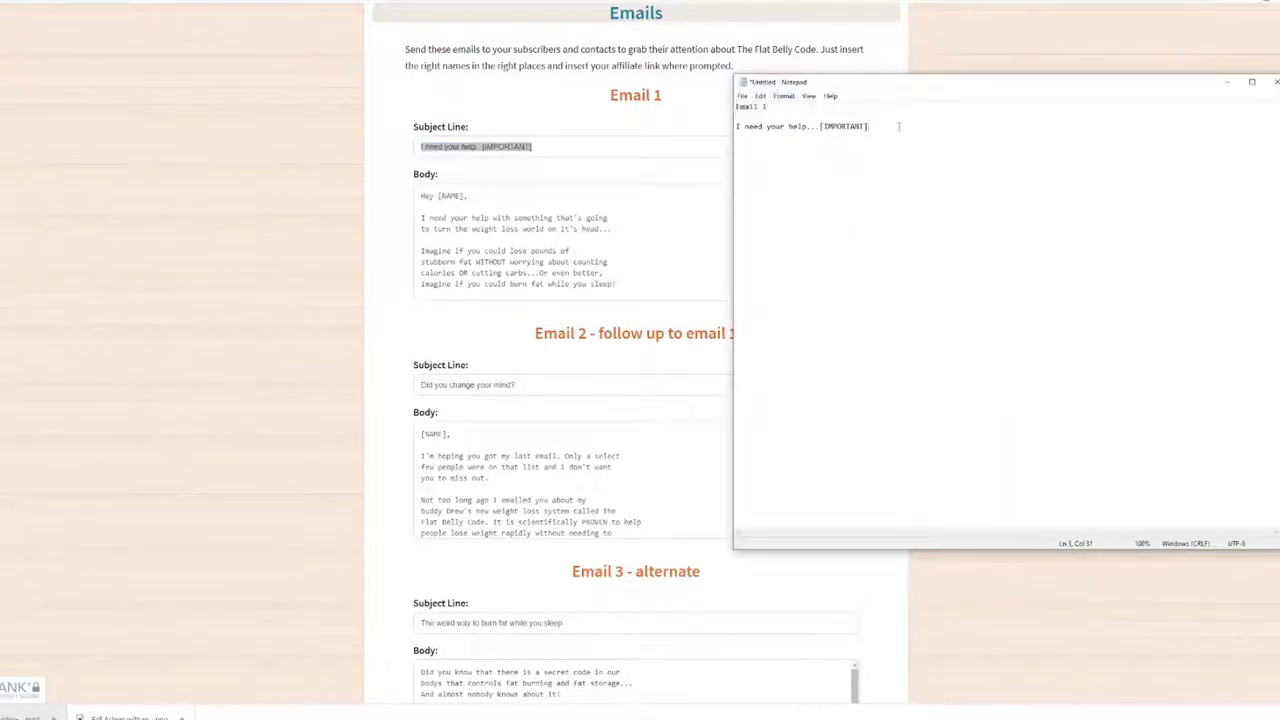
# Copy Email 1's full body text into the Notepad document beneath its subject line
pyautogui.moveTo(420, 196); pyautogui.dragTo(533, 118)
pyautogui.scroll(-2, 563, 234)
pyautogui.hotkey('ctrl', 'c')
pyautogui.hotkey('alt', 'Tab')
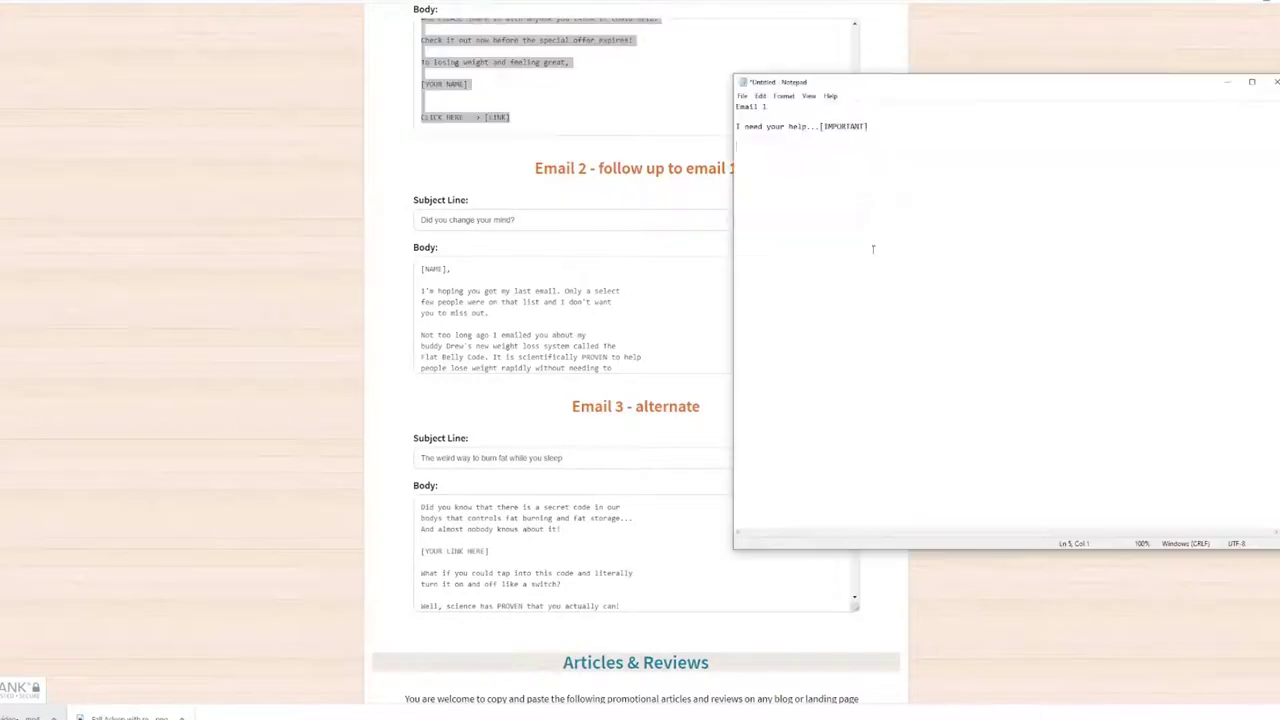
pyautogui.hotkey('ctrl', 'v')
# Replace the [NAME] greeting at the start of Email 1 in Notepad with "Hi there"
pyautogui.scroll(20, 967, 336)
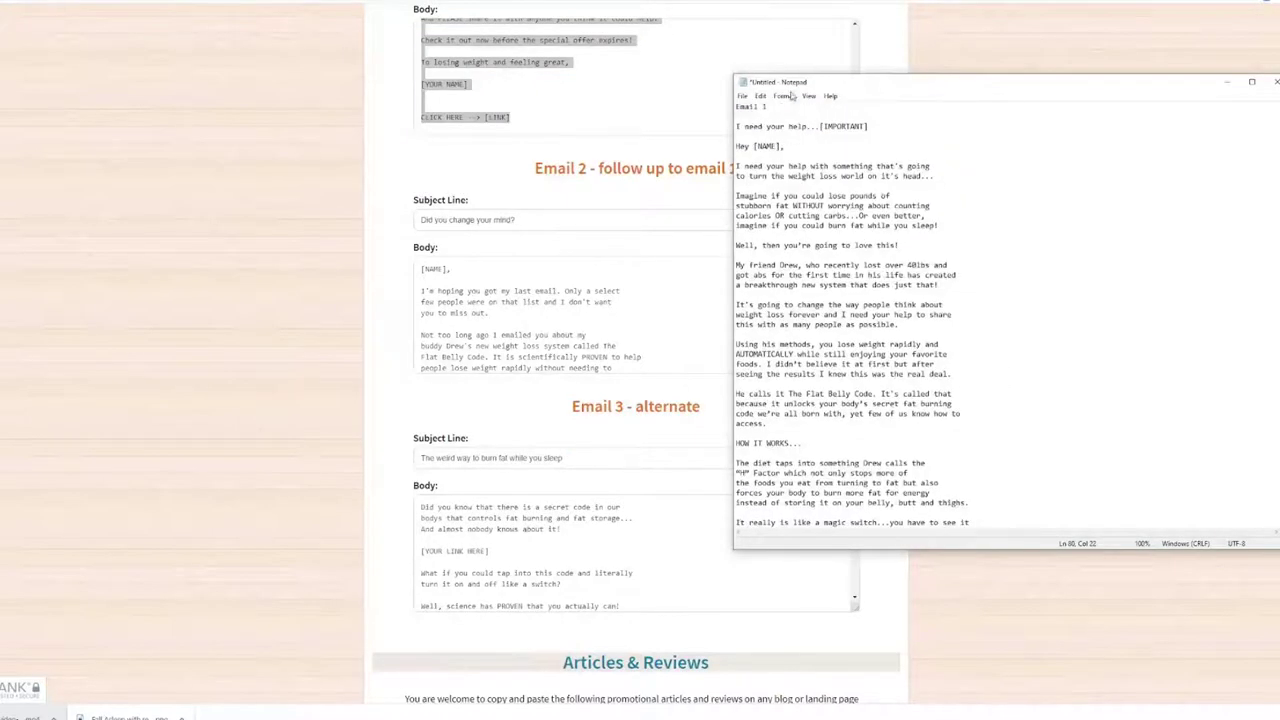
pyautogui.moveTo(755, 145); pyautogui.dragTo(780, 147)
pyautogui.write('Hi tHi t')
pyautogui.scroll(-11, 860, 320)
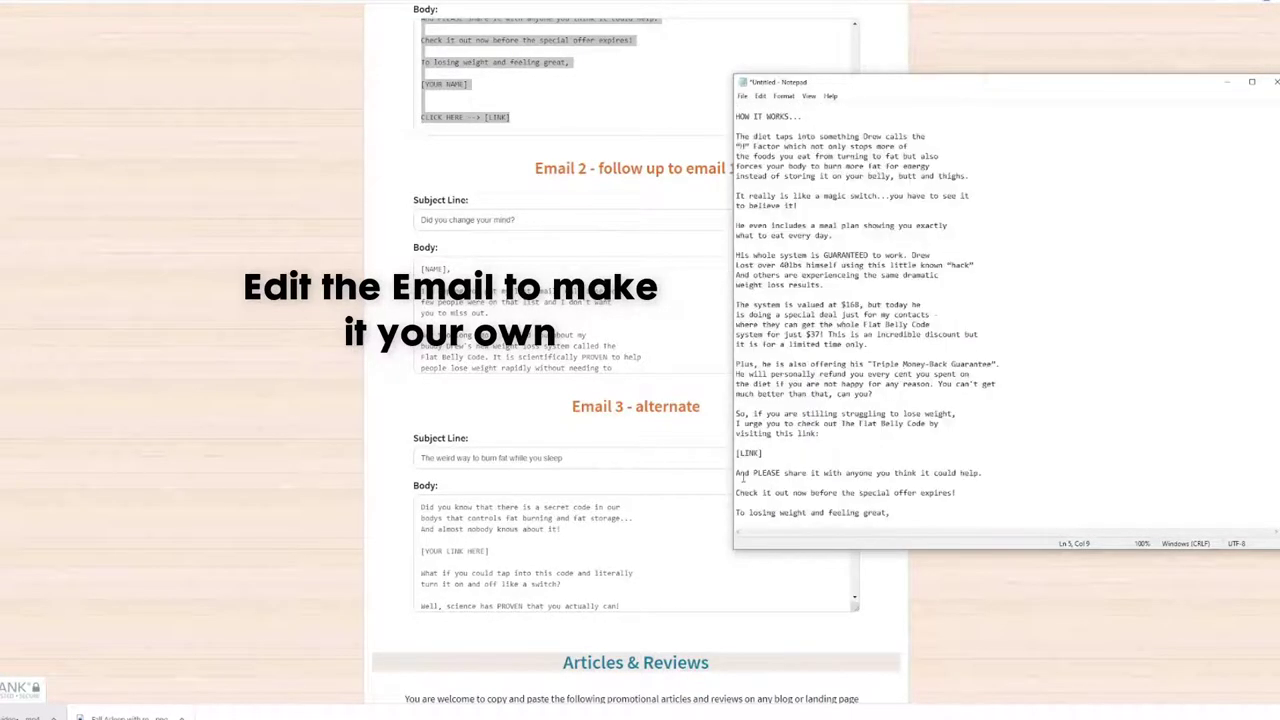
pyautogui.moveTo(763, 453); pyautogui.dragTo(742, 453)
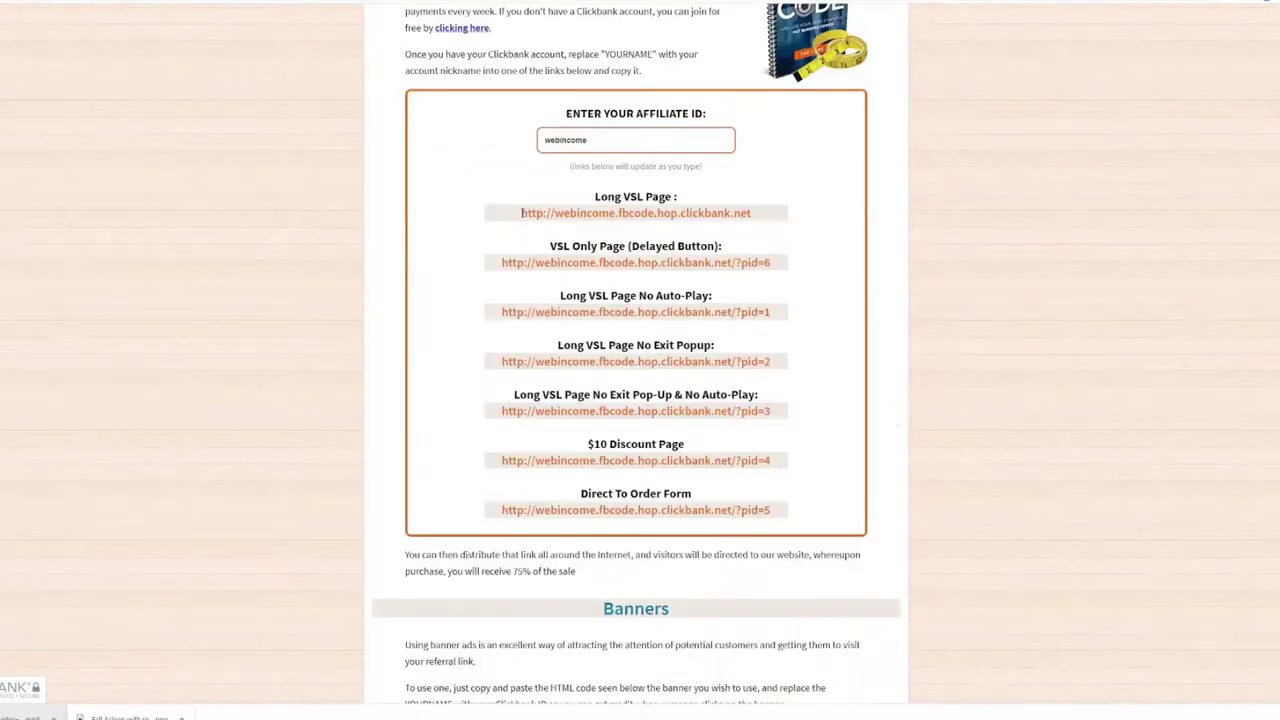
pyautogui.moveTo(520, 213); pyautogui.dragTo(760, 218)
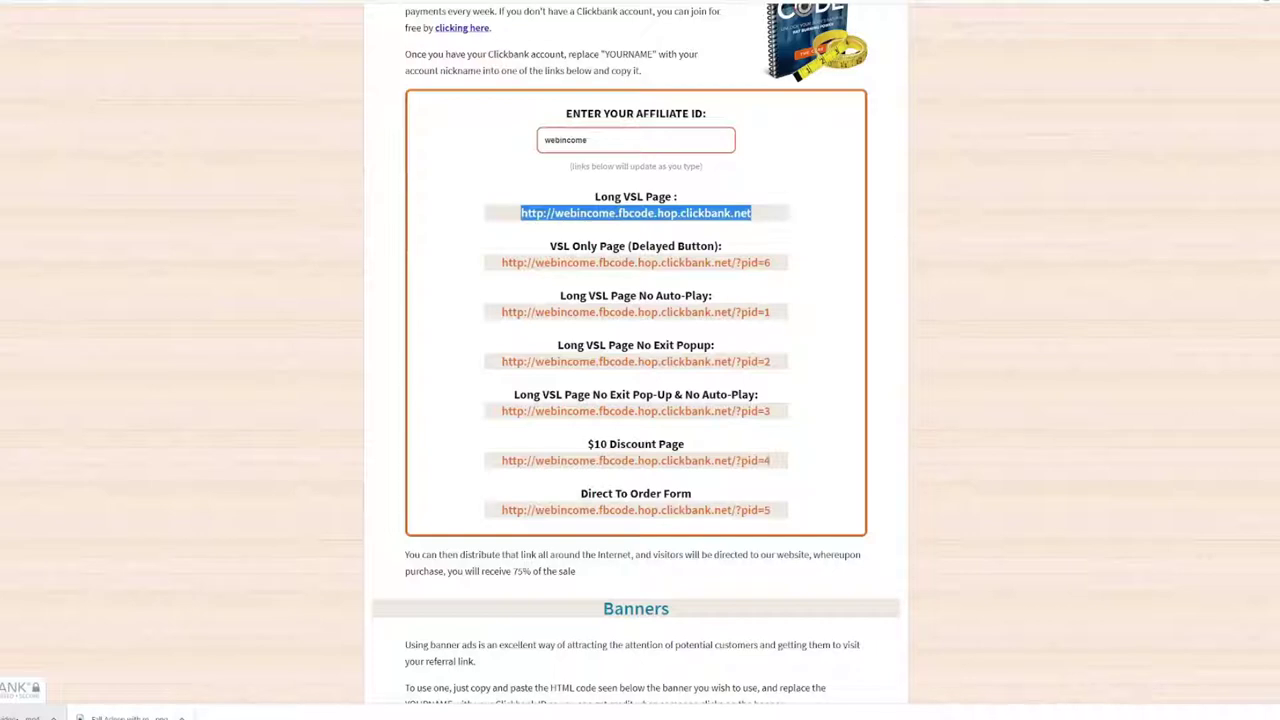
pyautogui.hotkey('alt', 'Tab')
pyautogui.click(789, 458)
pyautogui.hotkey('shift', 'Home')
pyautogui.hotkey('ctrl', 'v')
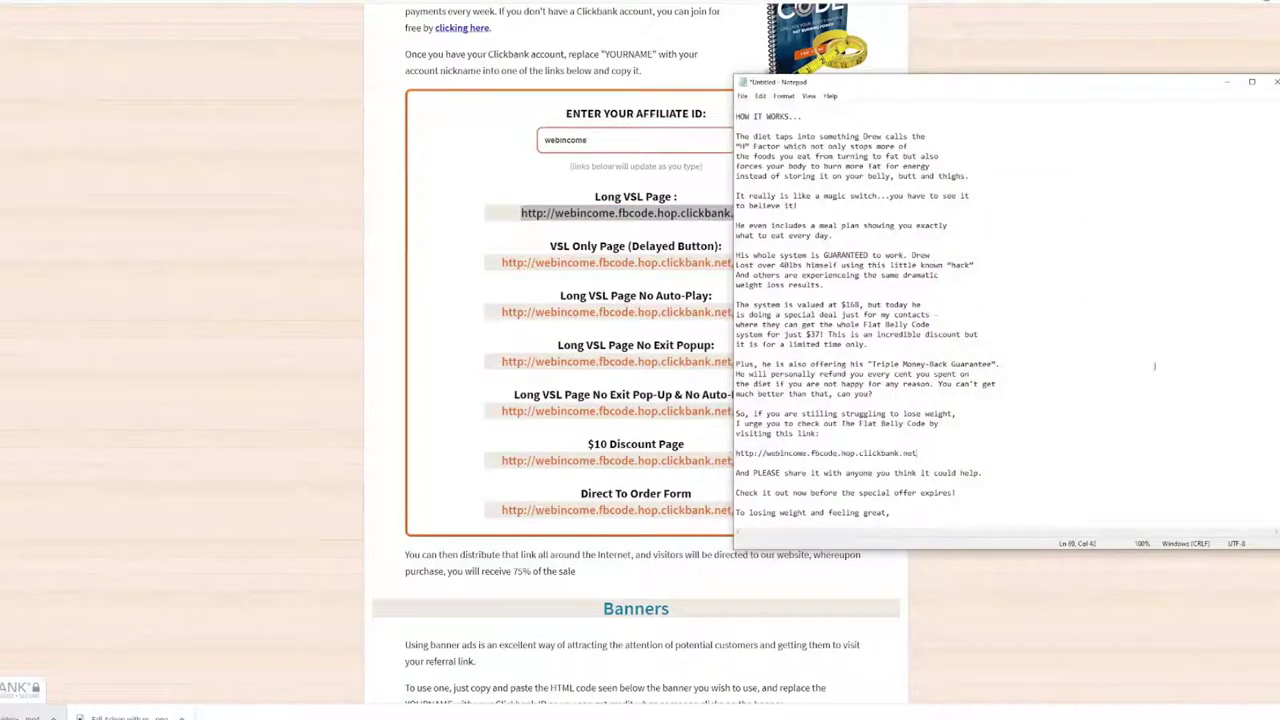
# Sign Email 1 as "Your Weight Loss Guru" and replace the closing [LINK] after CLICK HERE with the affiliate link
pyautogui.scroll(-2, 1134, 335)
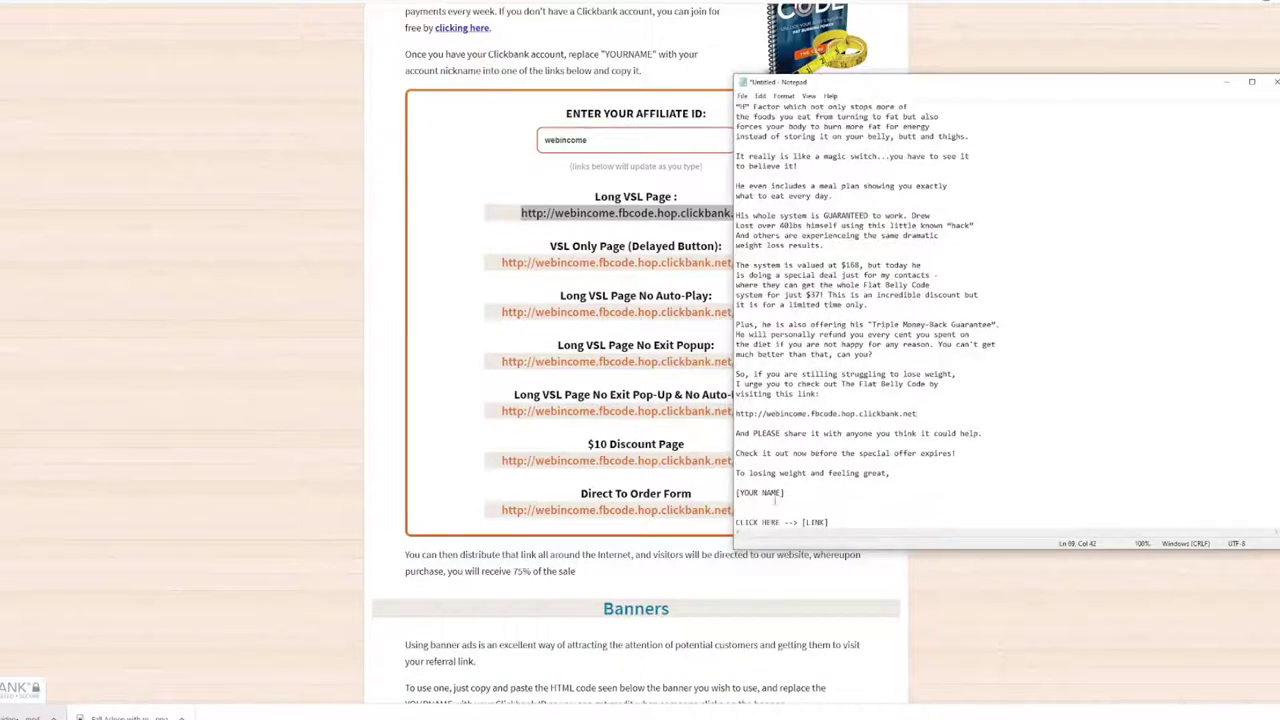
pyautogui.moveTo(789, 494); pyautogui.dragTo(737, 493)
pyautogui.write('Your Weight Loss Guru')
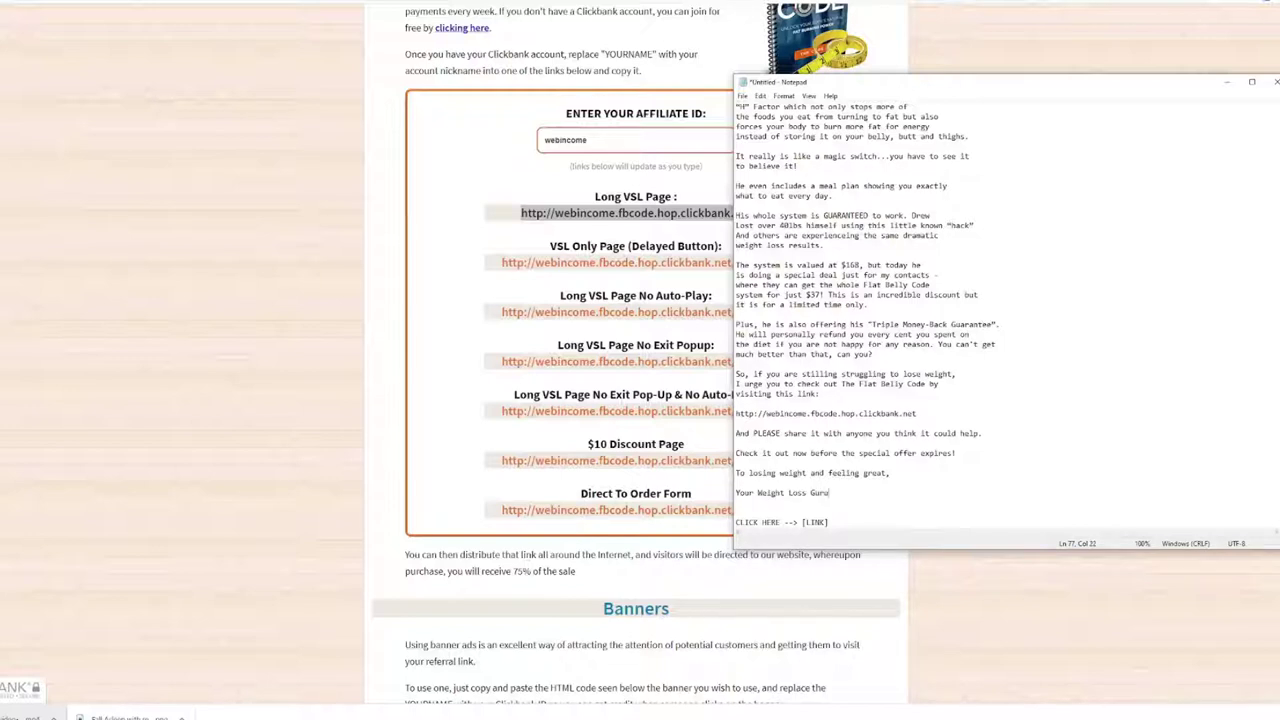
pyautogui.hotkey('ctrl', 'v')
pyautogui.scroll(12, 967, 468)
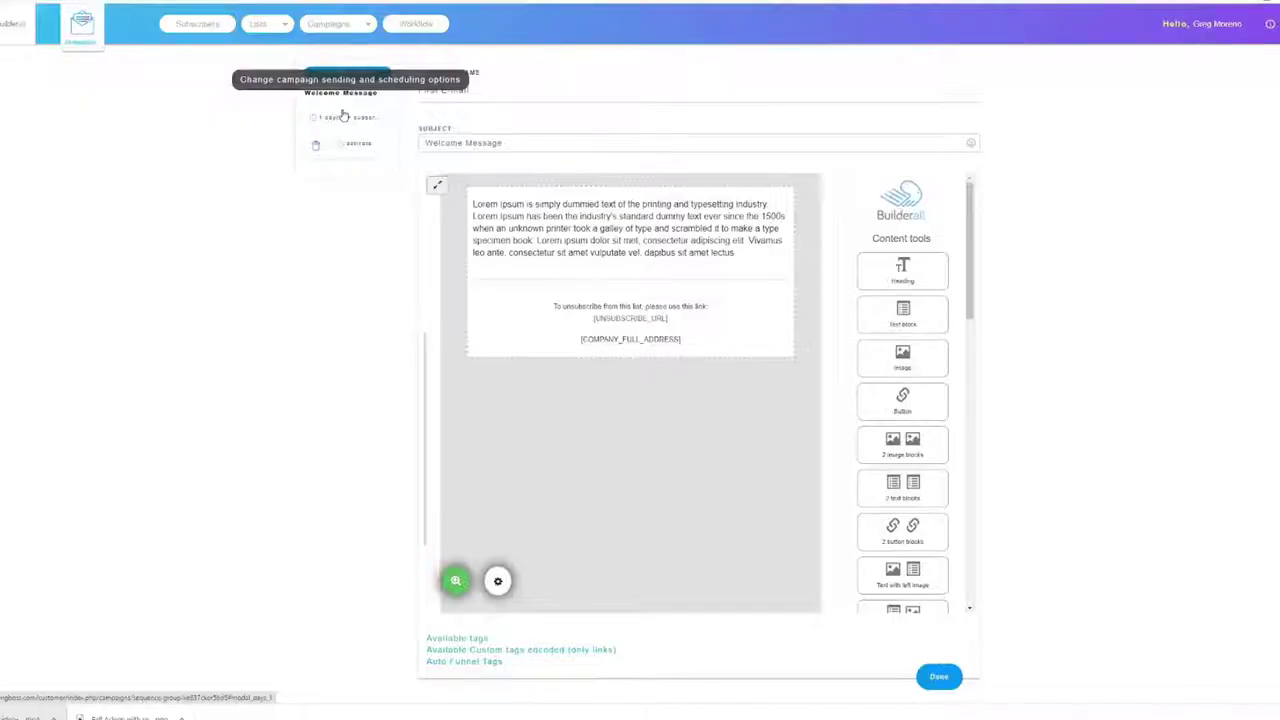
# In Mailingboss, check the sending and scheduling options of the first email in the sequence
pyautogui.click(347, 118)
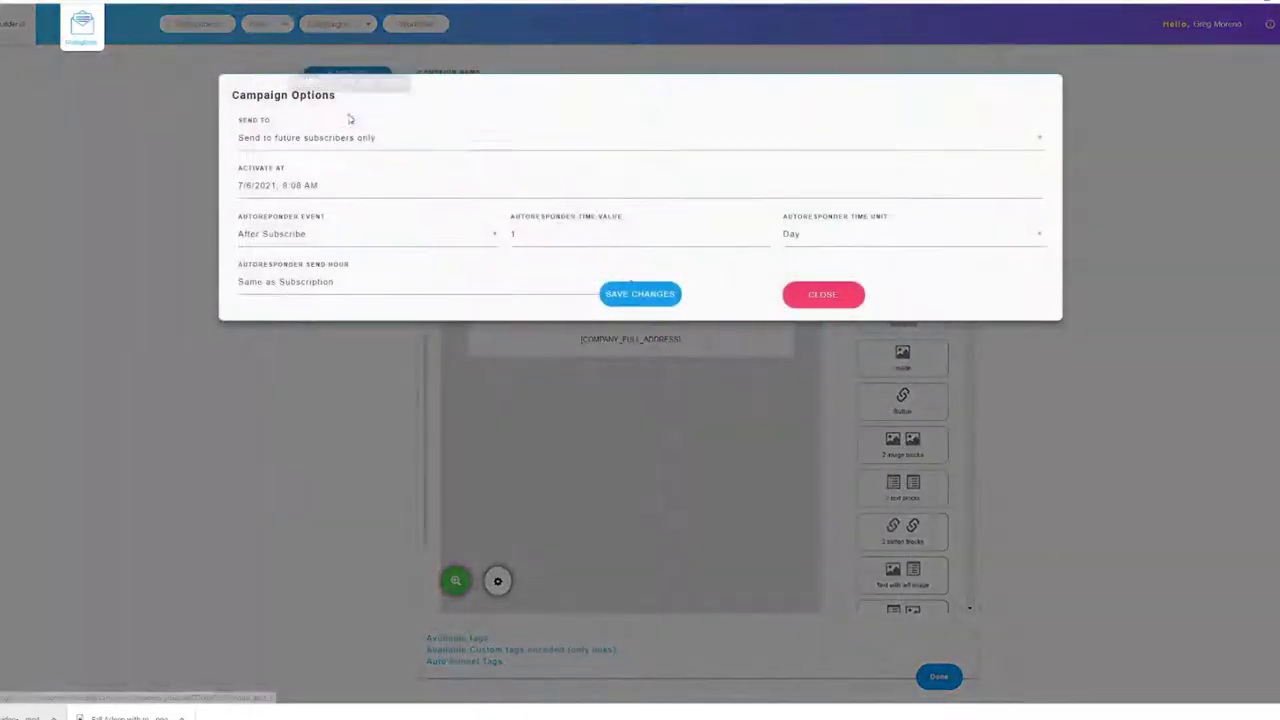
pyautogui.click(820, 300)
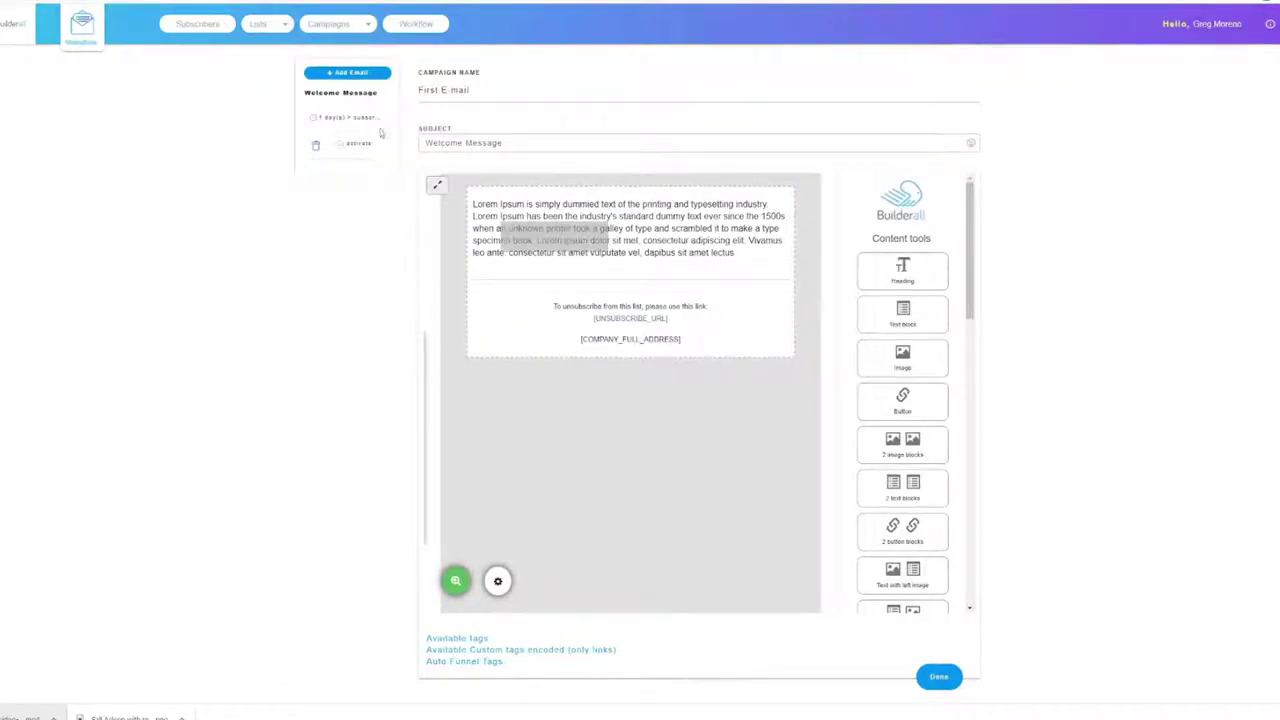
pyautogui.click(322, 117)
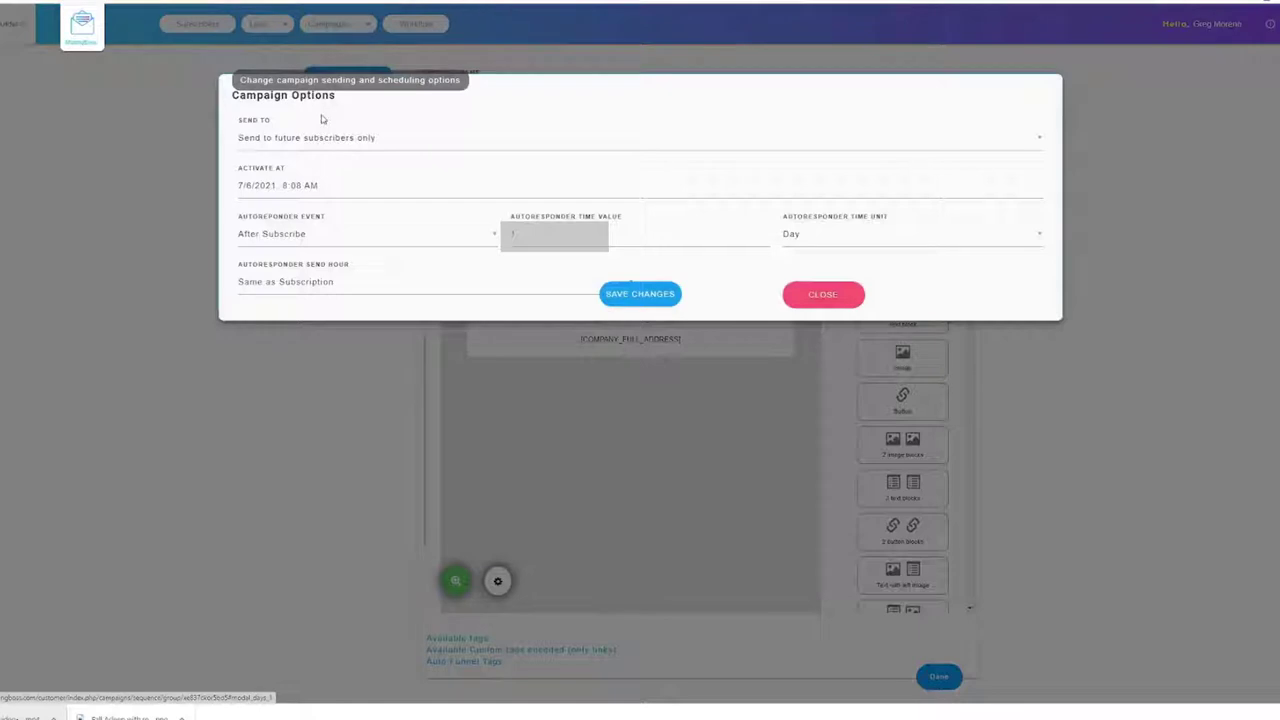
pyautogui.click(822, 295)
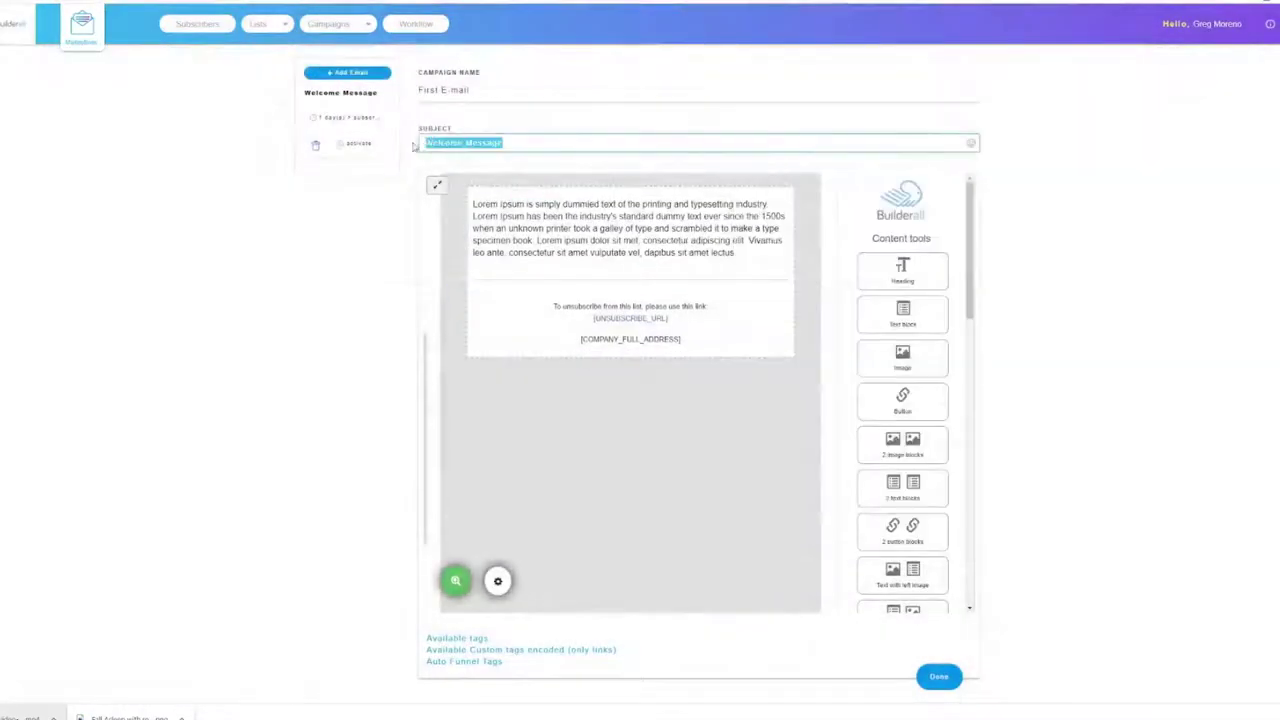
# Set the first email's subject to "I need your help...[IMPORTANT]" and replace its placeholder body with the edited Email 1 text from Notepad
pyautogui.write('I need your help...[IMPORTANT]')
pyautogui.hotkey('alt', 'Tab')
pyautogui.moveTo(736, 135); pyautogui.dragTo(940, 230)
pyautogui.scroll(-10, 895, 334)
pyautogui.hotkey('ctrl', 'a')
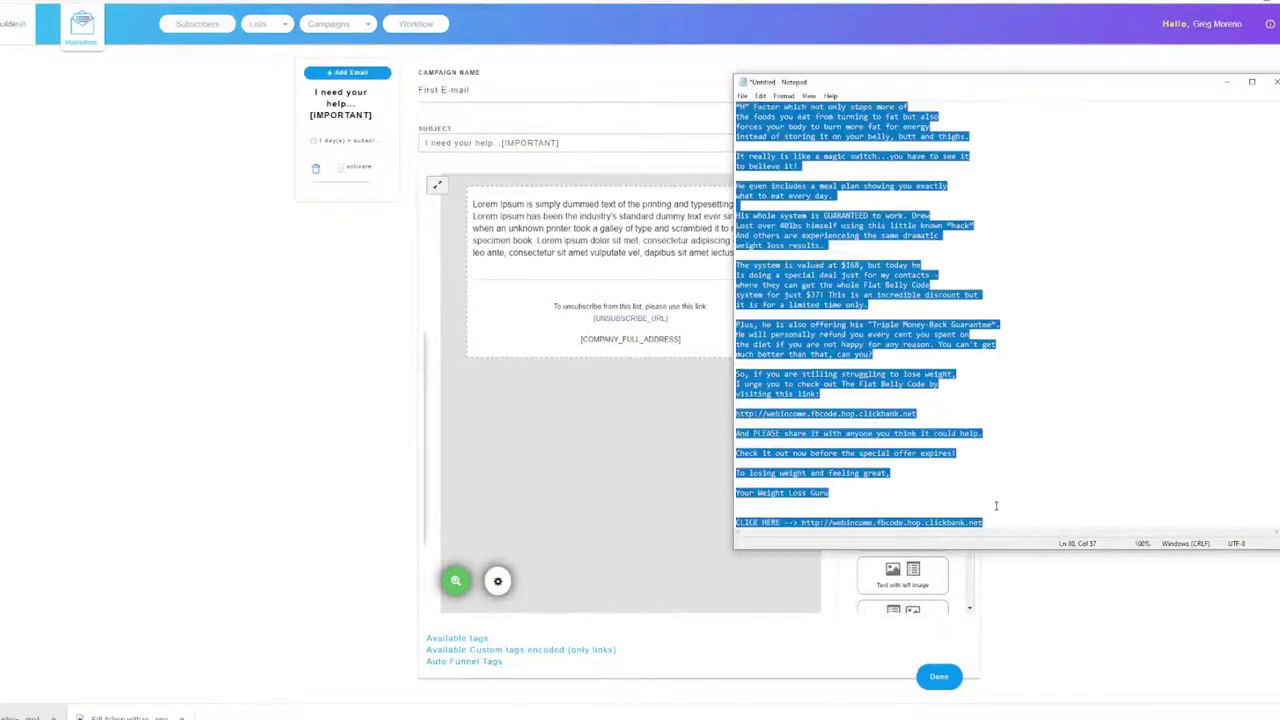
pyautogui.click(478, 206)
pyautogui.hotkey('ctrl', 'a')
pyautogui.hotkey('ctrl', 'v')
pyautogui.scroll(3, 610, 400)
# Bold and underline the affiliate URL after CLICK HERE at the email's end and hyperlink it to that same address
pyautogui.scroll(-5, 625, 400)
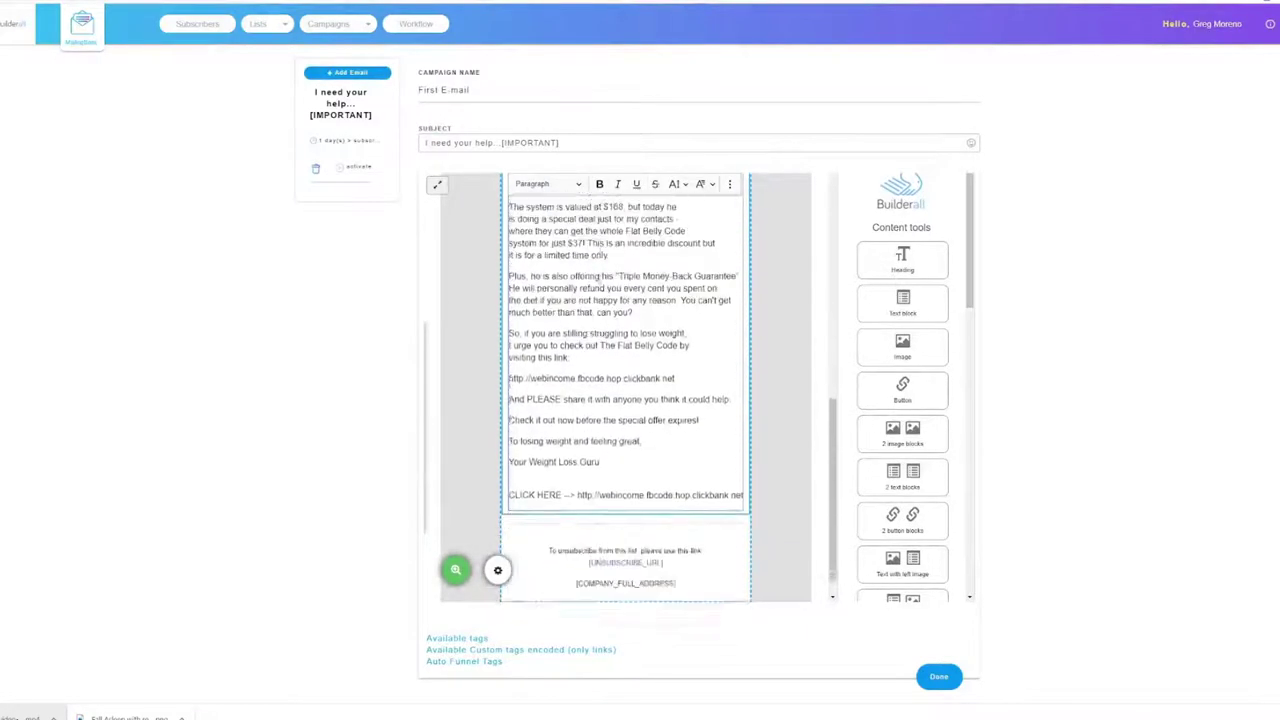
pyautogui.moveTo(578, 470); pyautogui.dragTo(748, 479)
pyautogui.hotkey('ctrl', 'c')
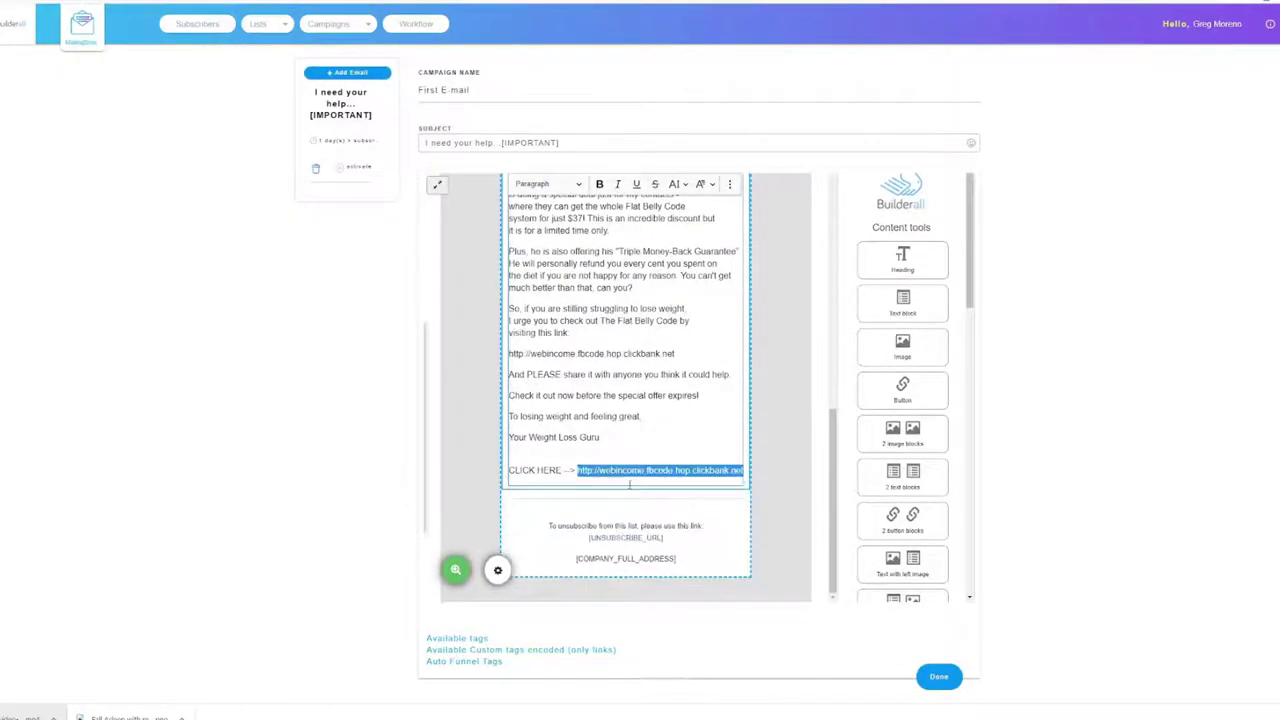
pyautogui.click(599, 184)
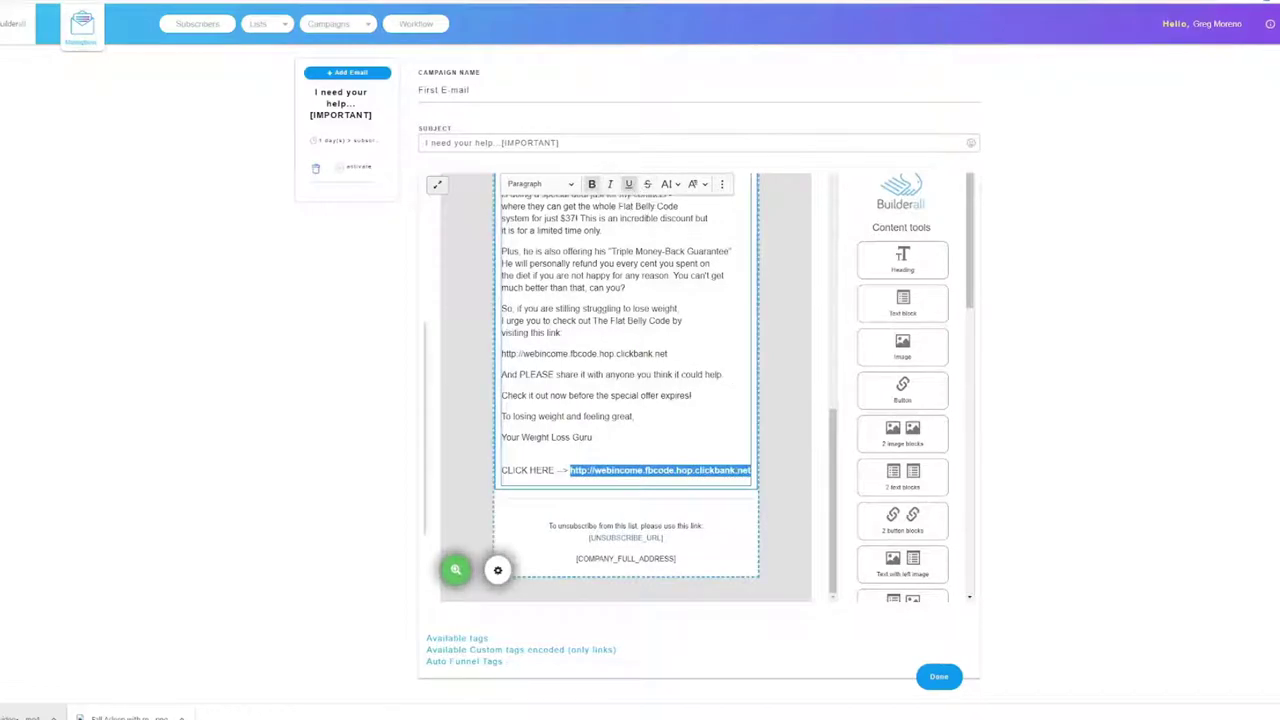
pyautogui.click(722, 184)
pyautogui.click(571, 206)
pyautogui.hotkey('ctrl', 'v')
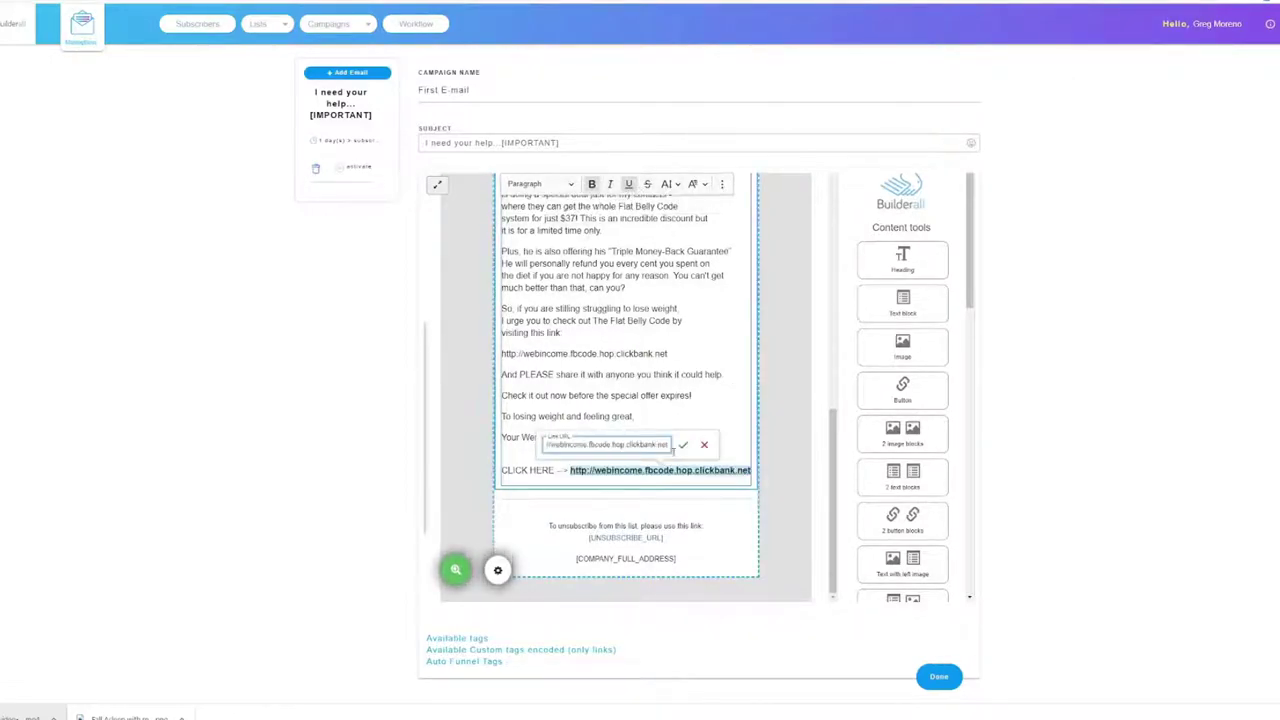
pyautogui.press('Return')
# Bold, underline and hyperlink the affiliate URL below "visiting this link" to its own address
pyautogui.scroll(3, 692, 560)
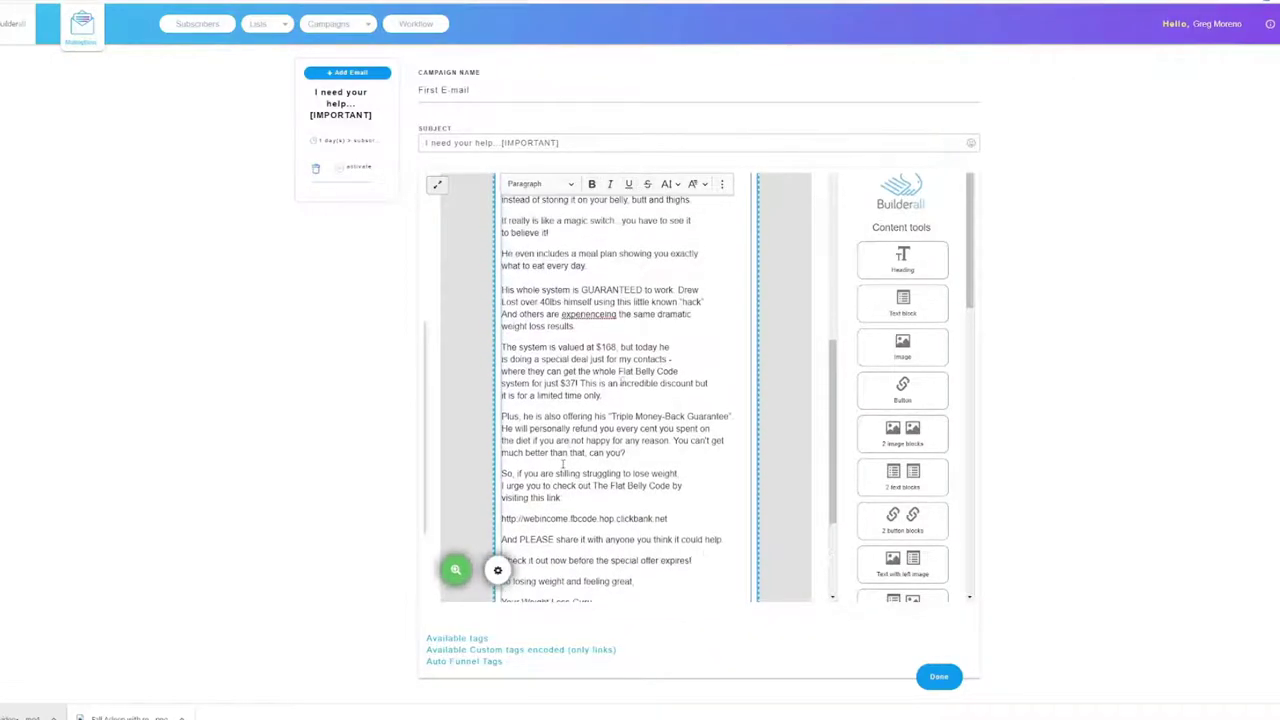
pyautogui.moveTo(502, 518); pyautogui.dragTo(684, 519)
pyautogui.hotkey('ctrl', 'c')
pyautogui.click(722, 184)
pyautogui.click(577, 207)
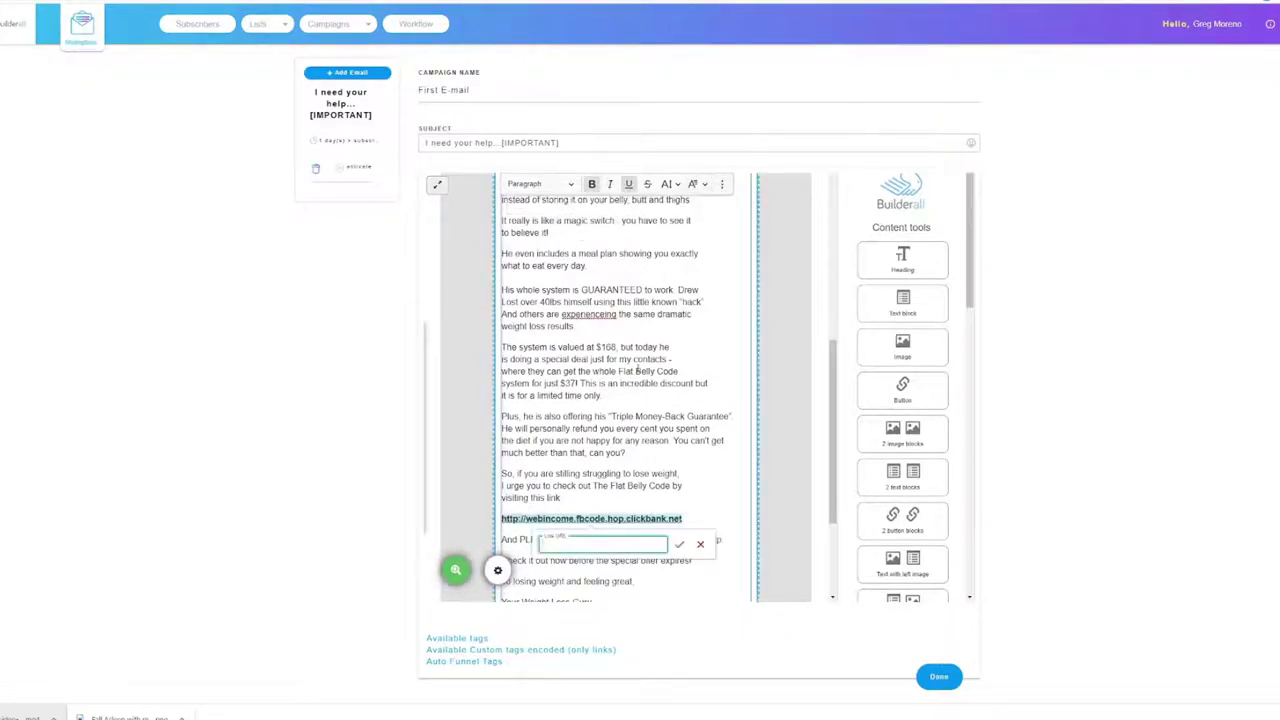
pyautogui.hotkey('ctrl', 'v')
pyautogui.click(679, 544)
# Save the finished first email and review its body from the greeting to the closing link
pyautogui.scroll(8, 710, 476)
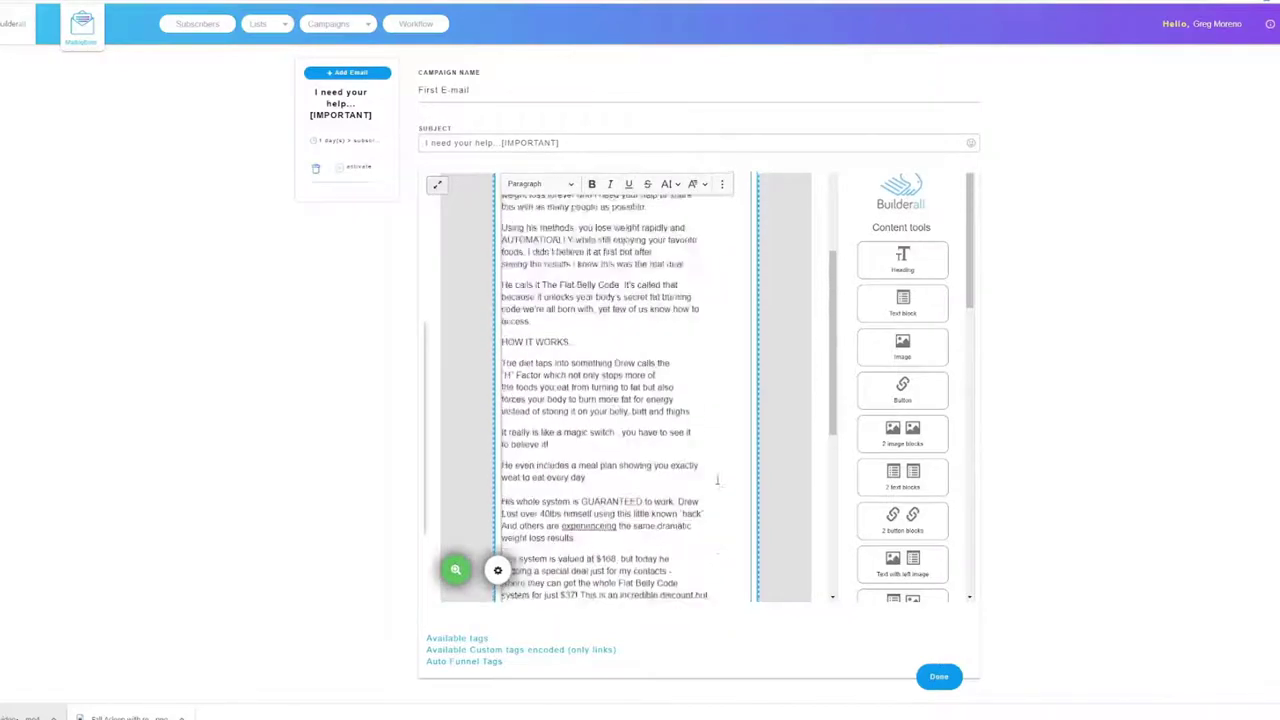
pyautogui.scroll(-10, 565, 248)
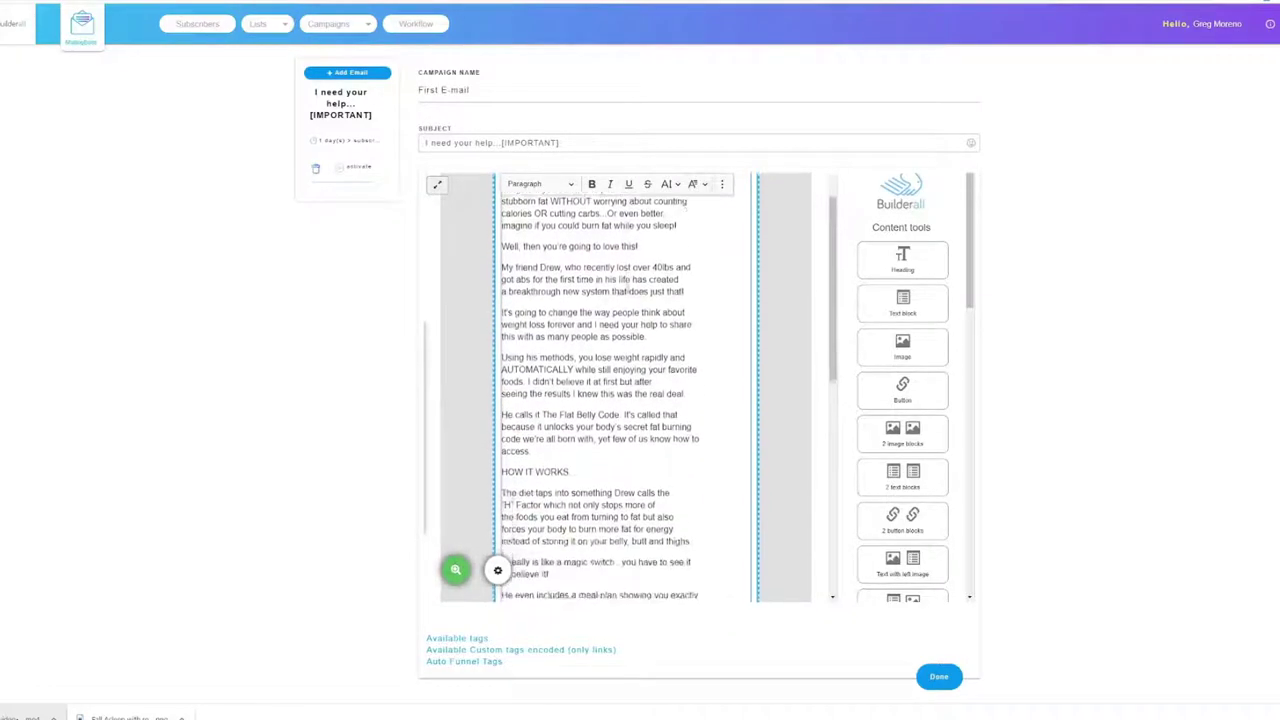
pyautogui.click(940, 678)
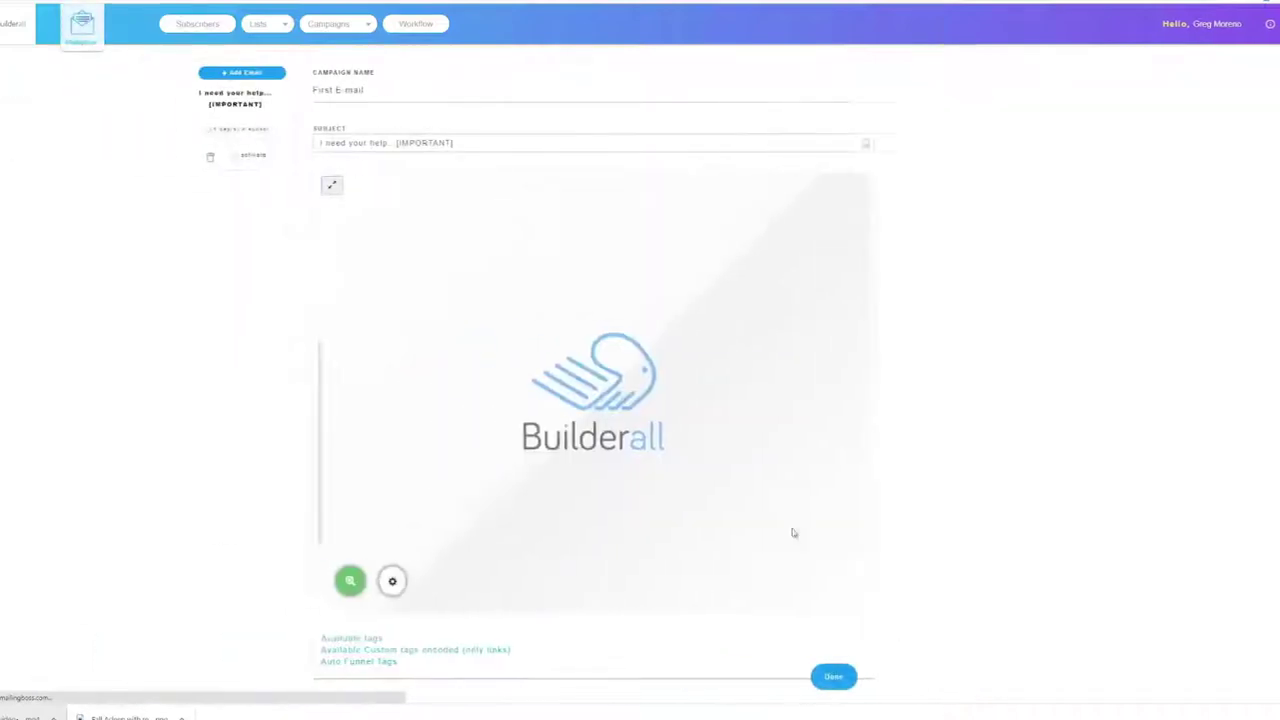
pyautogui.scroll(-3, 651, 381)
pyautogui.scroll(2, 653, 383)
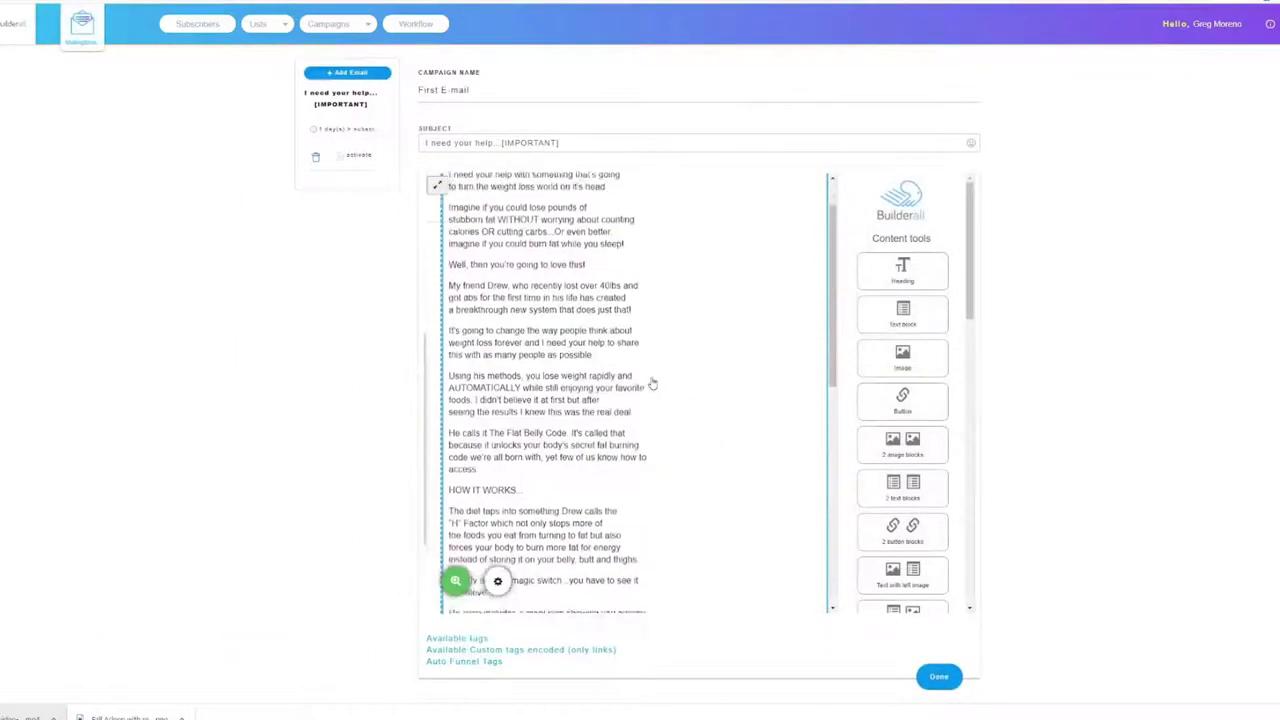
pyautogui.scroll(1, 651, 382)
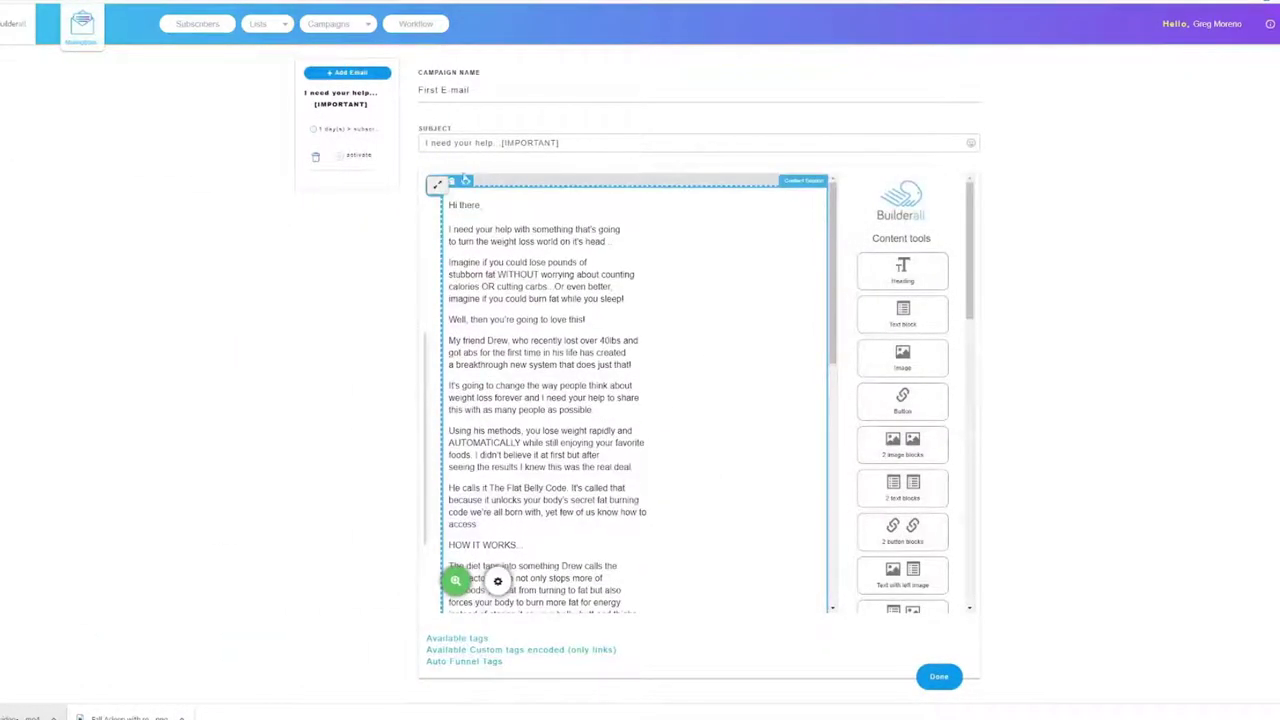
pyautogui.scroll(-12, 702, 408)
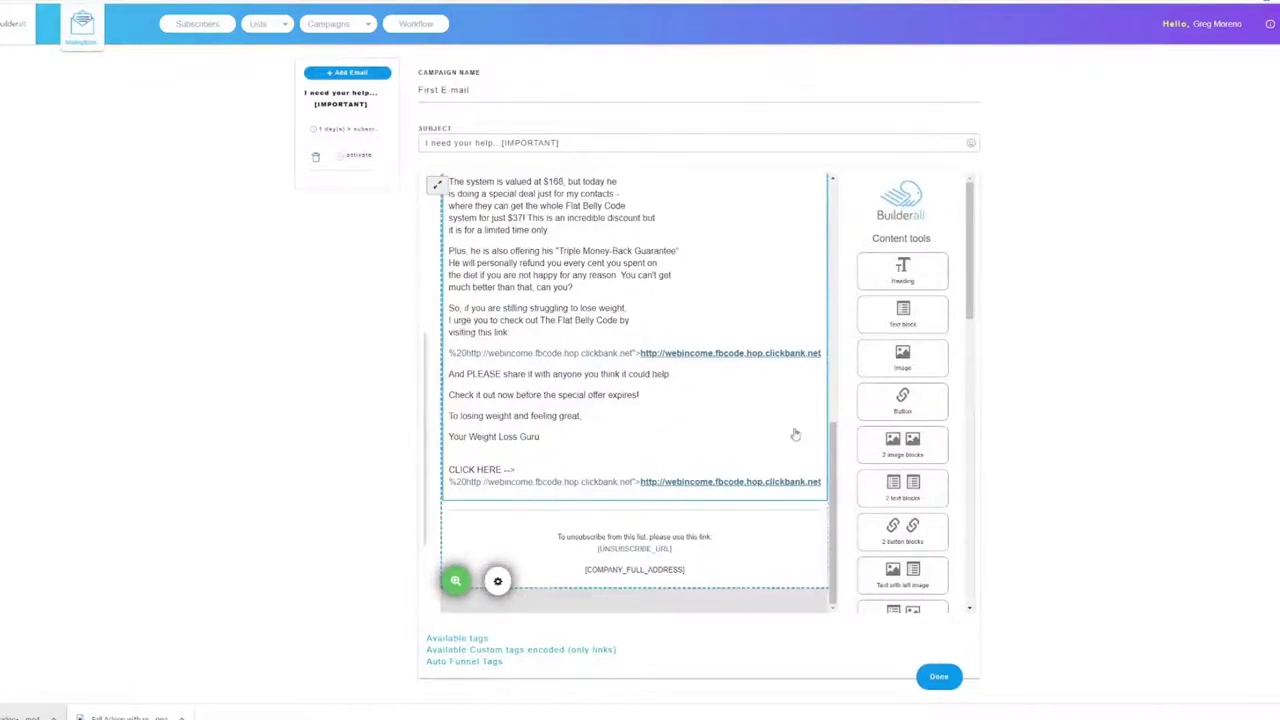
# Add another email to the sequence and schedule it for 2 days after subscribing
pyautogui.click(349, 73)
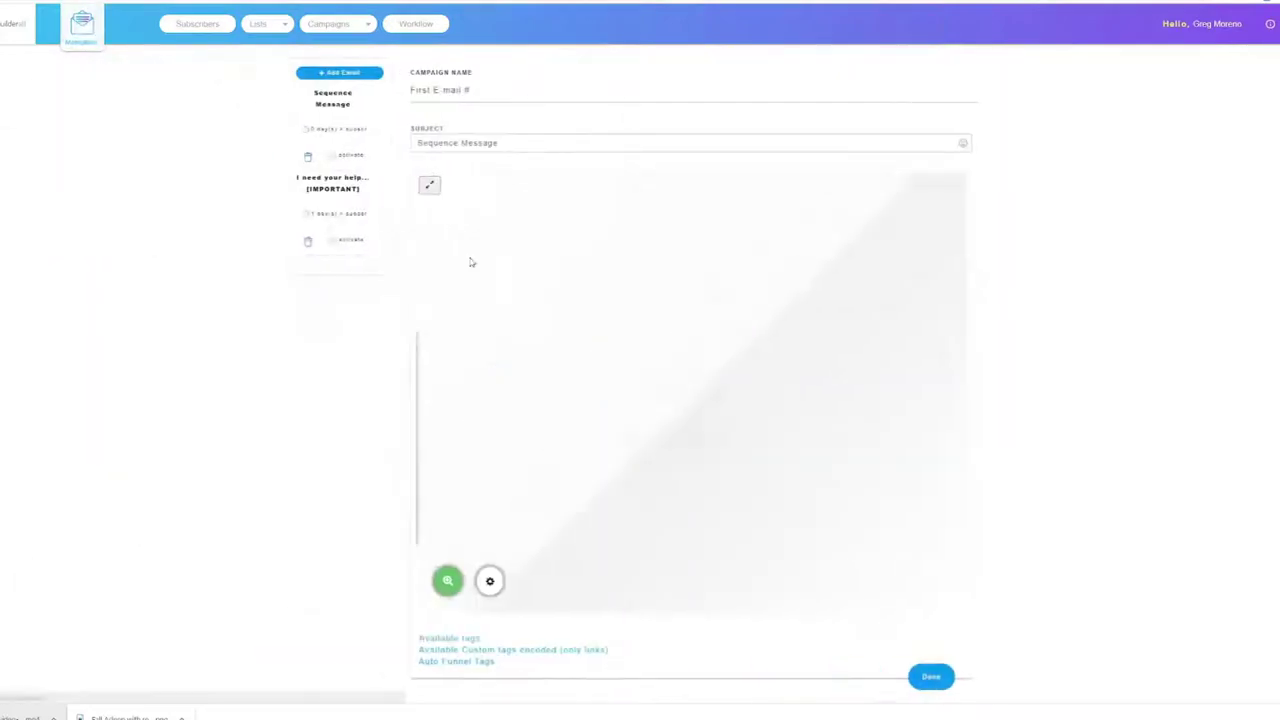
pyautogui.tripleClick(521, 97)
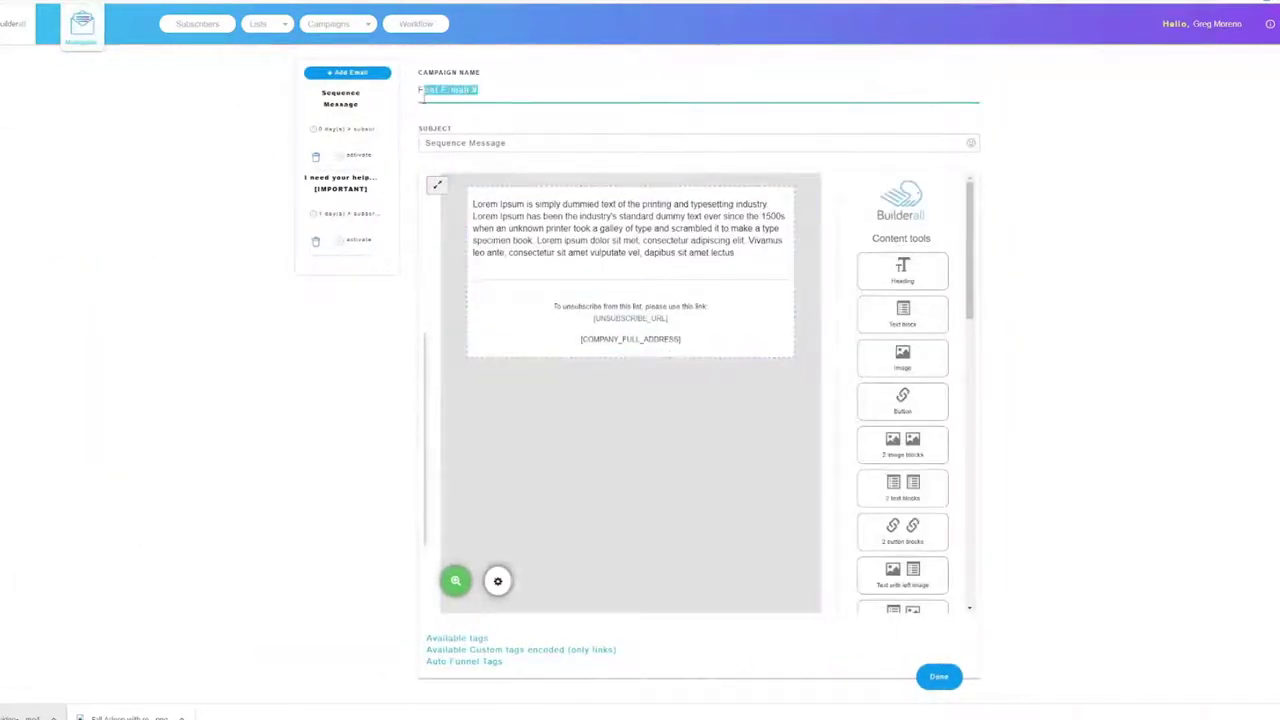
pyautogui.click(497, 581)
pyautogui.click(559, 236)
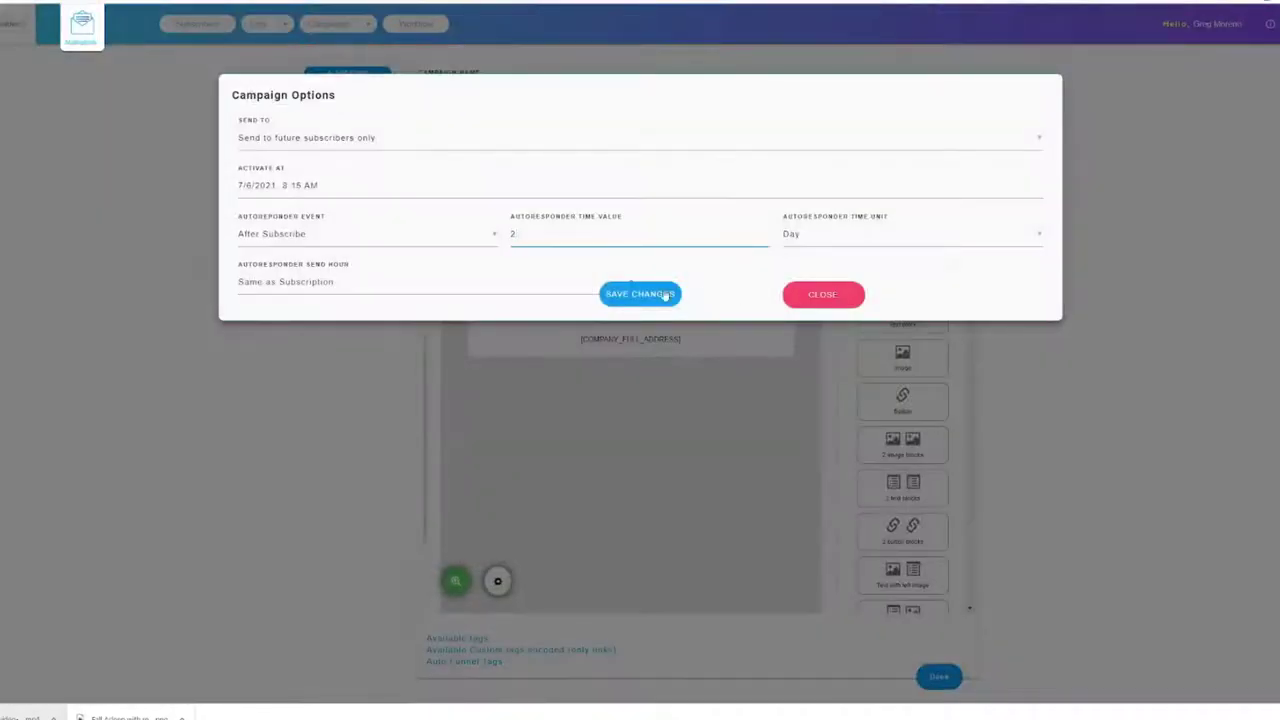
pyautogui.click(805, 296)
# Name the new email's campaign "FBC - 2nd Email" and clear its placeholder subject
pyautogui.tripleClick(420, 96)
pyautogui.write('FBC - 2nd Email')
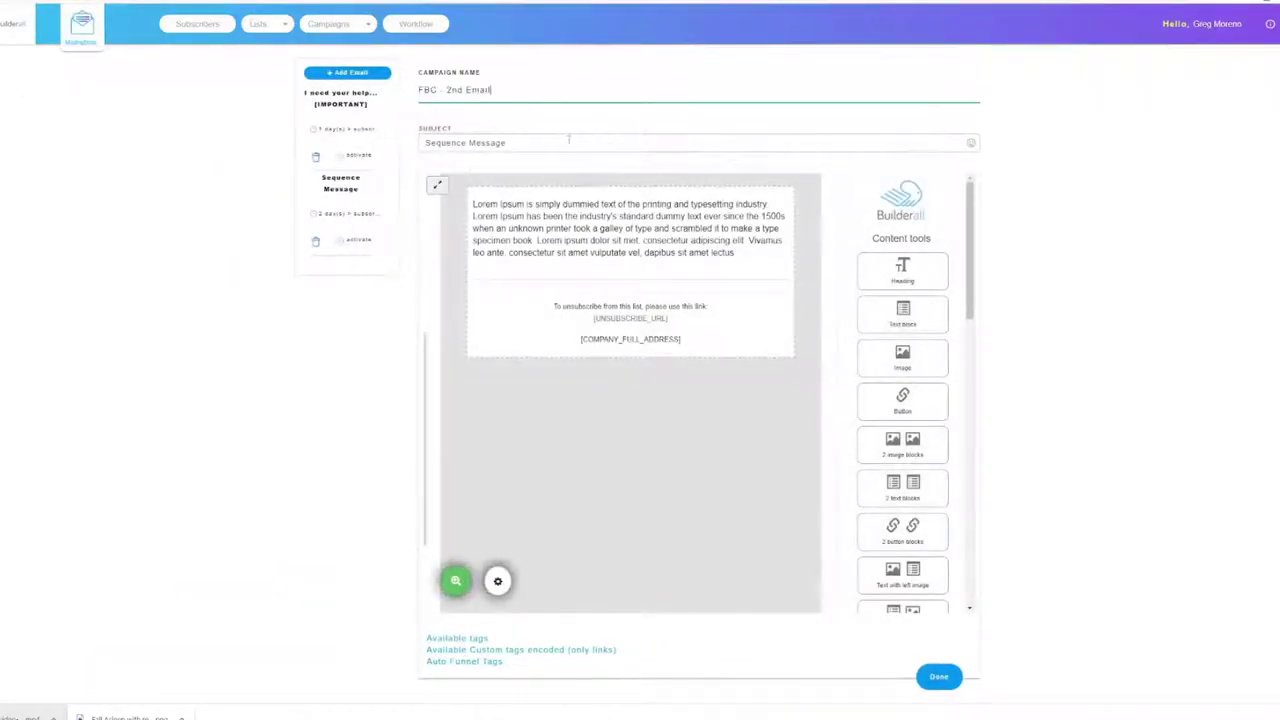
pyautogui.tripleClick(569, 141)
pyautogui.press('BackSpace')
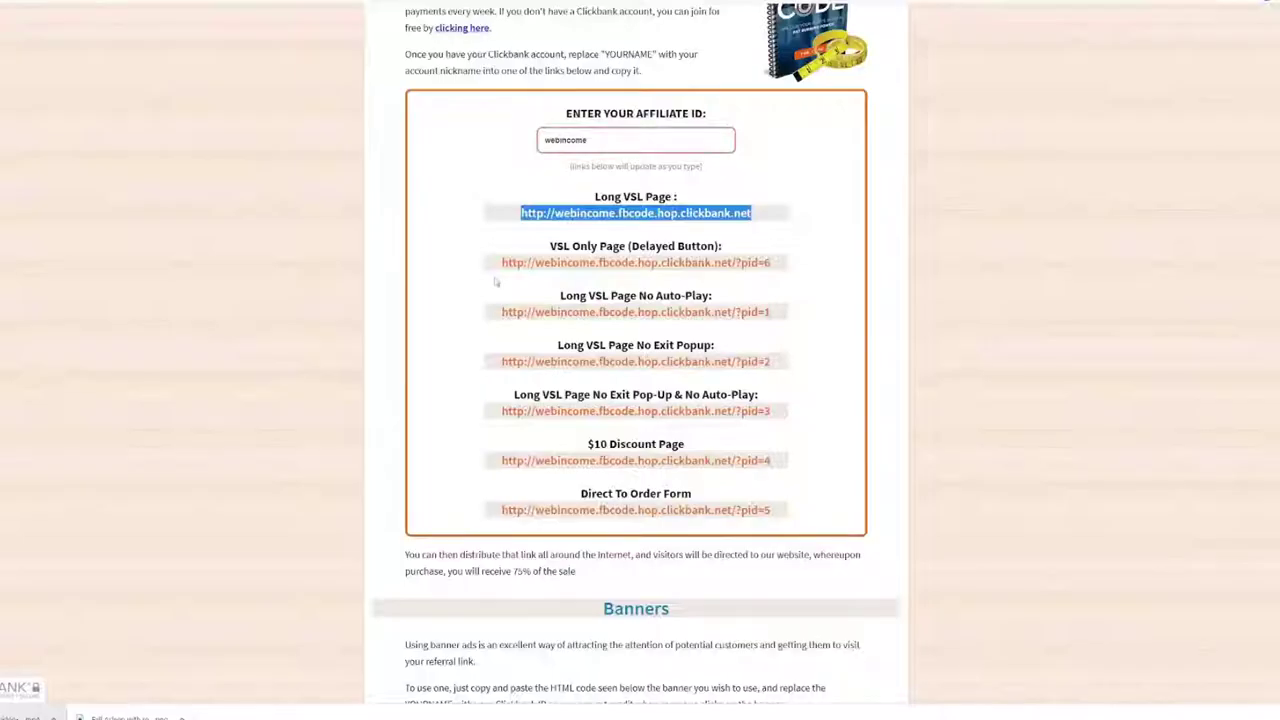
# Copy Email 2's subject line, "Did you change your mind?", from the affiliate page into Notepad beneath an "Email 2:" heading
pyautogui.scroll(-2, 842, 260)
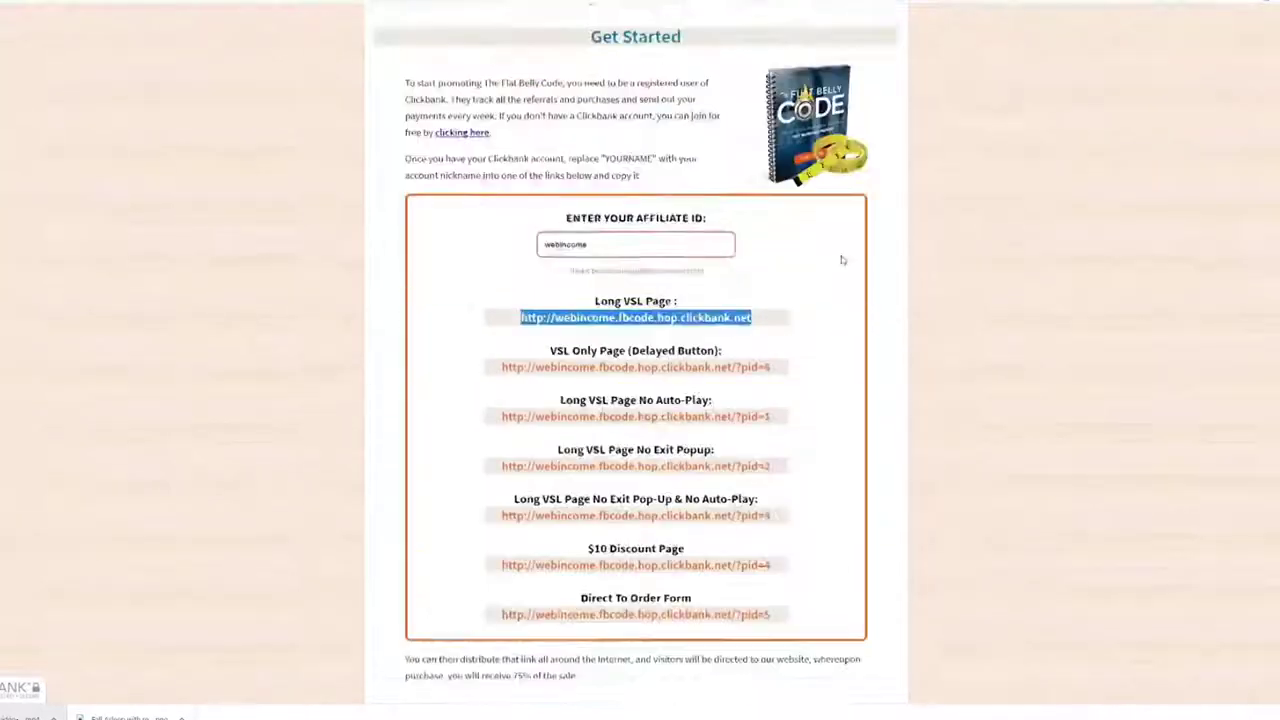
pyautogui.scroll(5, 842, 260)
pyautogui.scroll(-15, 670, 385)
pyautogui.tripleClick(526, 330)
pyautogui.hotkey('ctrl', 'c')
pyautogui.hotkey('alt', 'Tab')
pyautogui.press('Return')
pyautogui.press('Return')
pyautogui.press('Return')
pyautogui.press('Return')
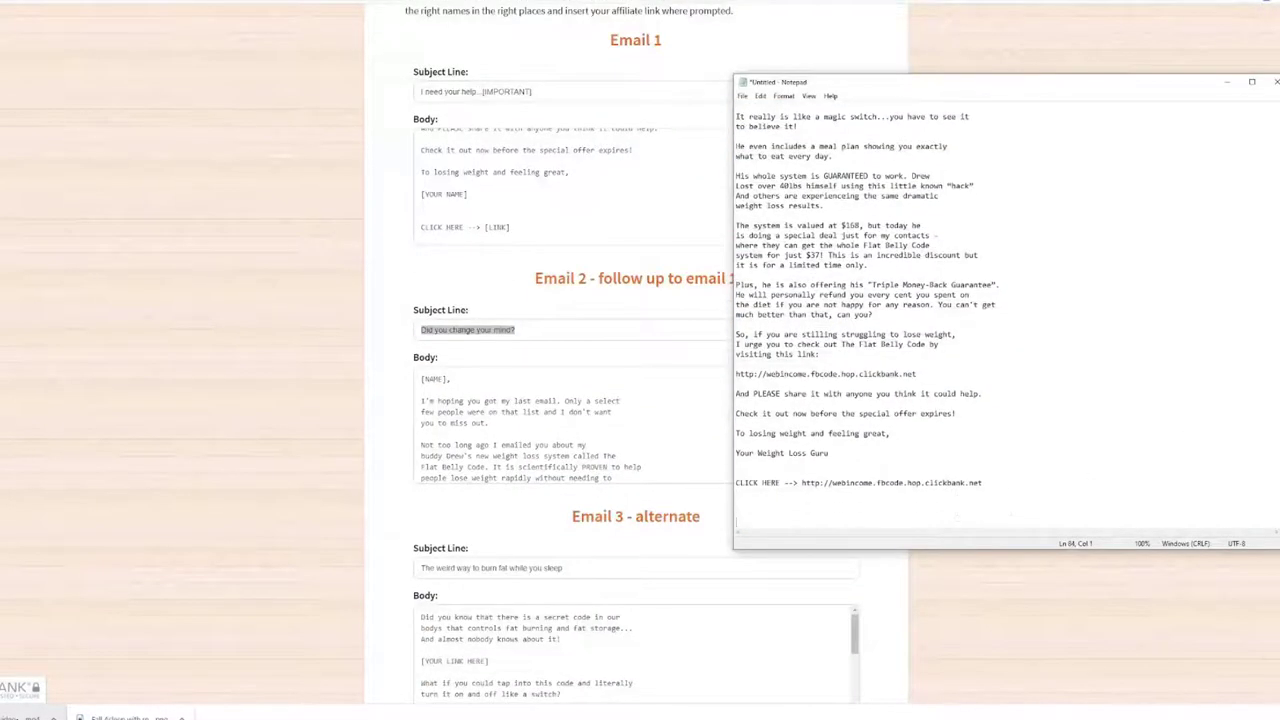
pyautogui.write('Email 2:')
pyautogui.press('Return')
pyautogui.hotkey('ctrl', 'v')
# Copy Email 2's full body text from the affiliate page into Notepad beneath its subject line
pyautogui.hotkey('alt', 'Tab')
pyautogui.moveTo(421, 401); pyautogui.dragTo(557, 457)
pyautogui.hotkey('ctrl', 'c')
pyautogui.hotkey('alt', 'Tab')
pyautogui.press('Return')
pyautogui.hotkey('ctrl', 'v')
# Replace Email 2's [LINK] placeholders with the affiliate link and its [YOUR NAME] placeholder with the "Your Weight Loss Guru" signature
pyautogui.moveTo(983, 344); pyautogui.dragTo(802, 344)
pyautogui.scroll(-15, 802, 344)
pyautogui.moveTo(829, 522); pyautogui.dragTo(802, 522)
pyautogui.hotkey('ctrl', 'v')
pyautogui.moveTo(737, 492); pyautogui.dragTo(786, 492)
pyautogui.write('Your Weight')
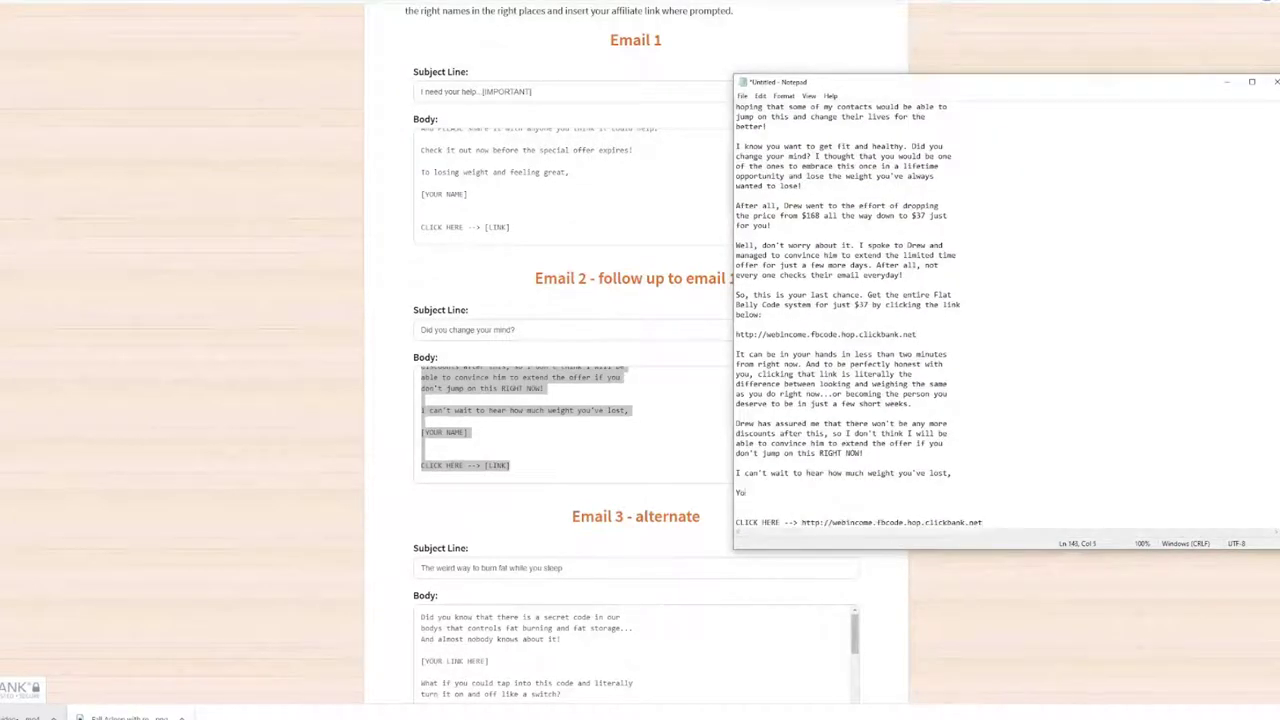
pyautogui.scroll(12, 1000, 310)
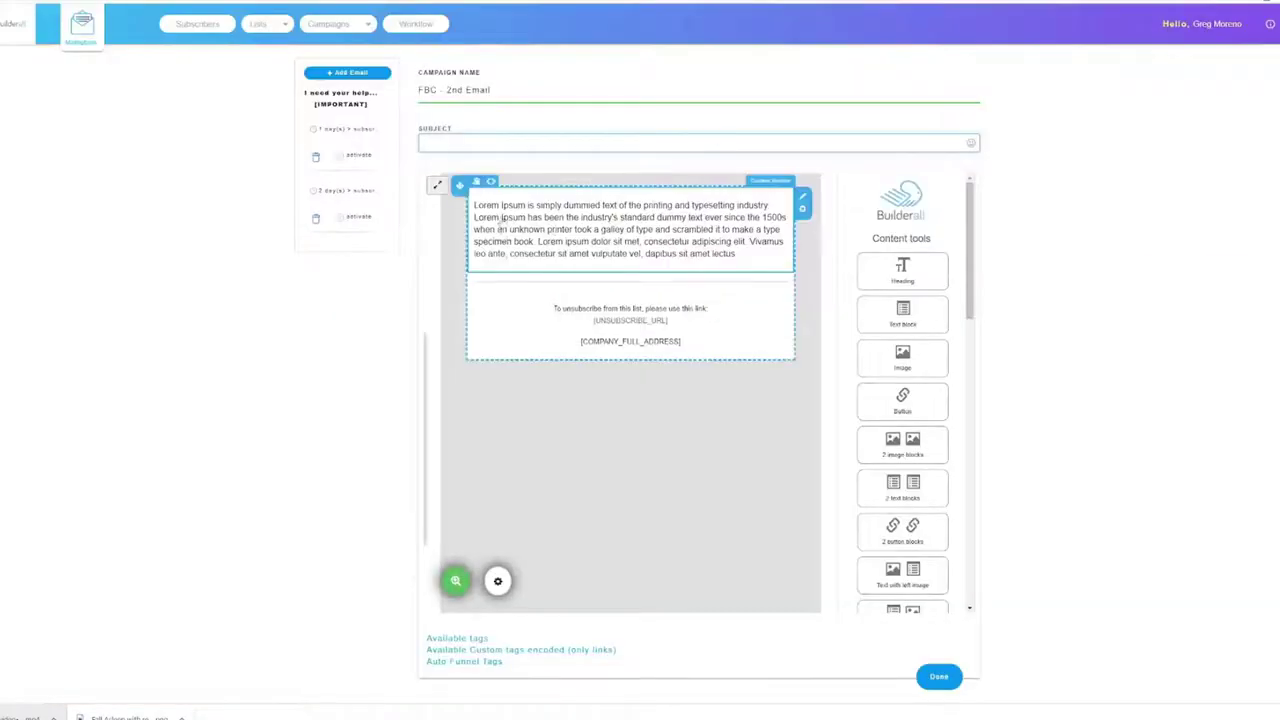
# Set the second email's subject to "Did you change your mind?", copied from the Notepad draft
pyautogui.hotkey('alt', 'Tab')
pyautogui.moveTo(852, 285); pyautogui.dragTo(1001, 517)
pyautogui.click(506, 147)
pyautogui.hotkey('ctrl', 'v')
# Replace the second email's placeholder body text with the edited Email 2 body from Notepad
pyautogui.hotkey('alt', 'Tab')
pyautogui.hotkey('alt', 'Tab')
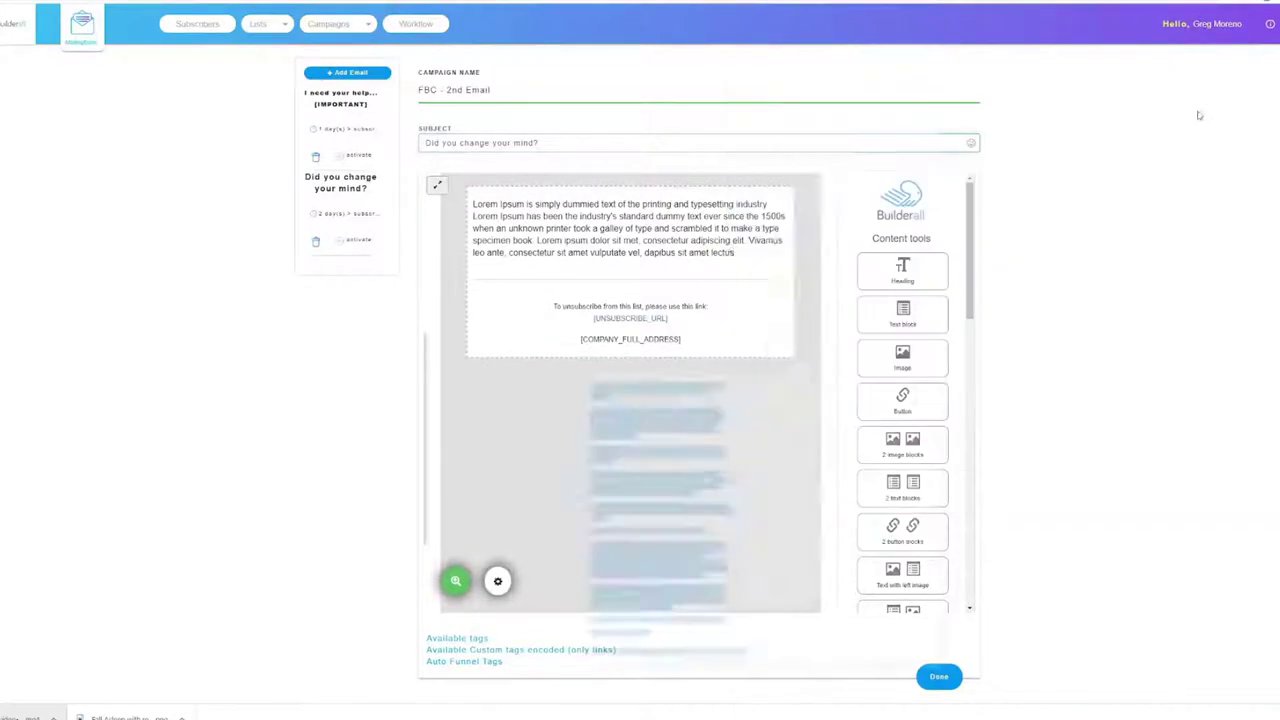
pyautogui.moveTo(737, 254); pyautogui.dragTo(452, 203)
pyautogui.hotkey('ctrl', 'a')
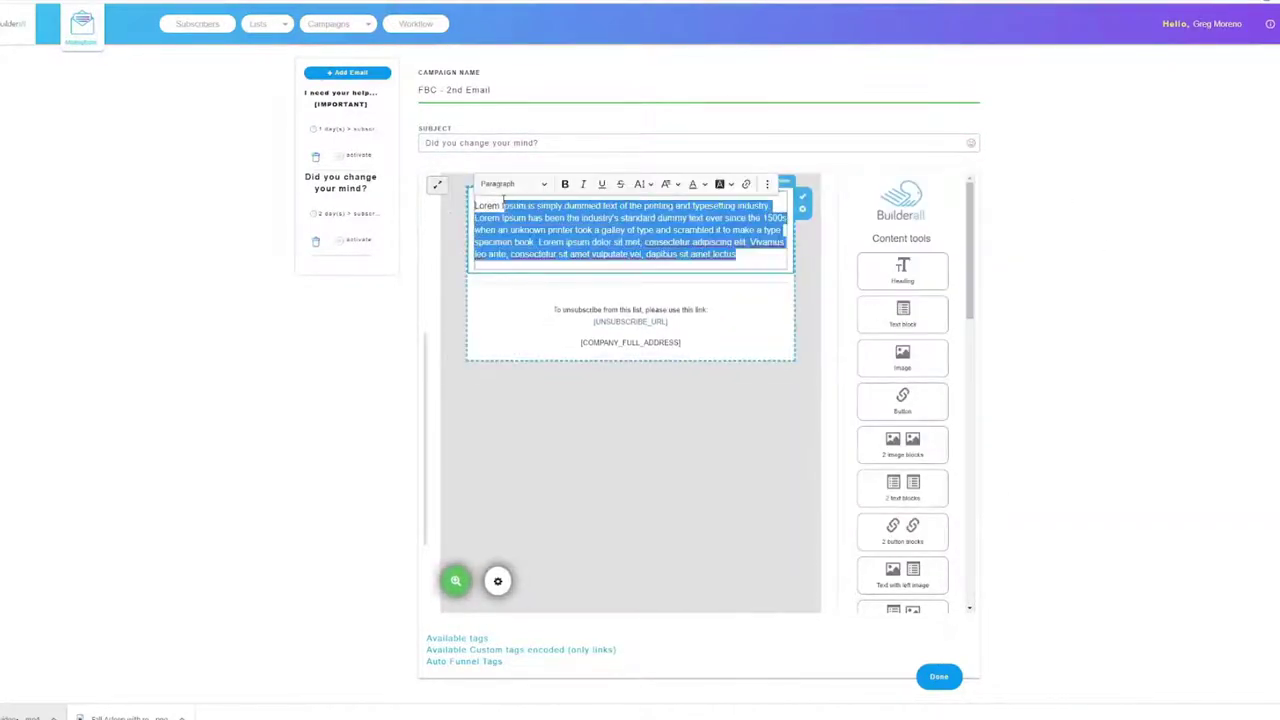
pyautogui.press('BackSpace')
pyautogui.hotkey('ctrl', 'v')
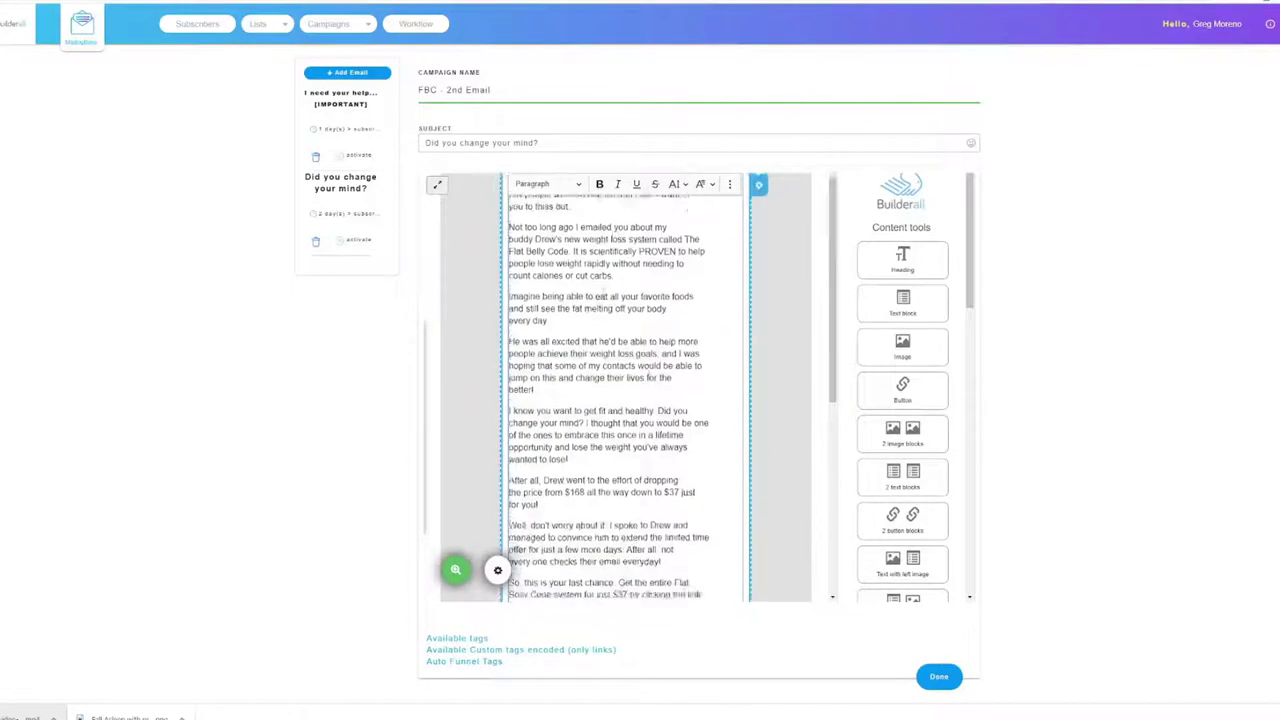
# Make the affiliate URL after "CLICK HERE -->" bold and underlined, and hyperlink it to the same affiliate address
pyautogui.moveTo(578, 470); pyautogui.dragTo(743, 470)
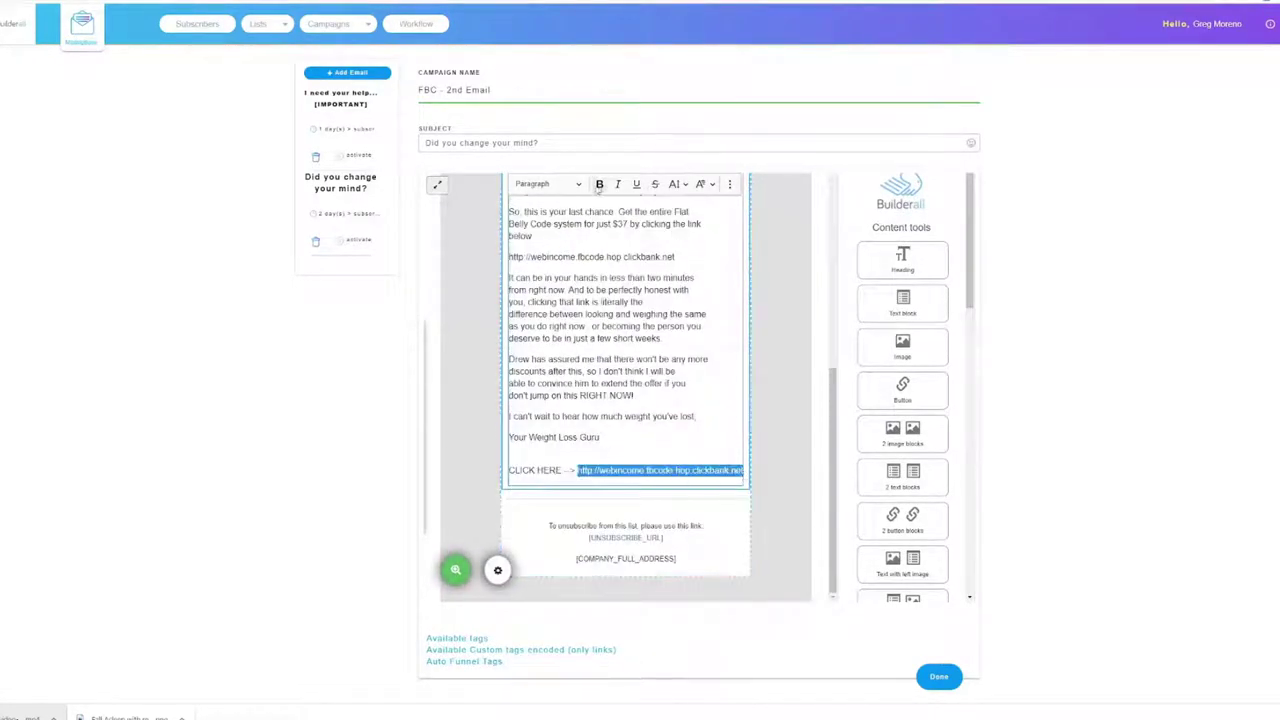
pyautogui.click(722, 184)
pyautogui.click(579, 208)
pyautogui.hotkey('ctrl', 'v')
pyautogui.click(683, 444)
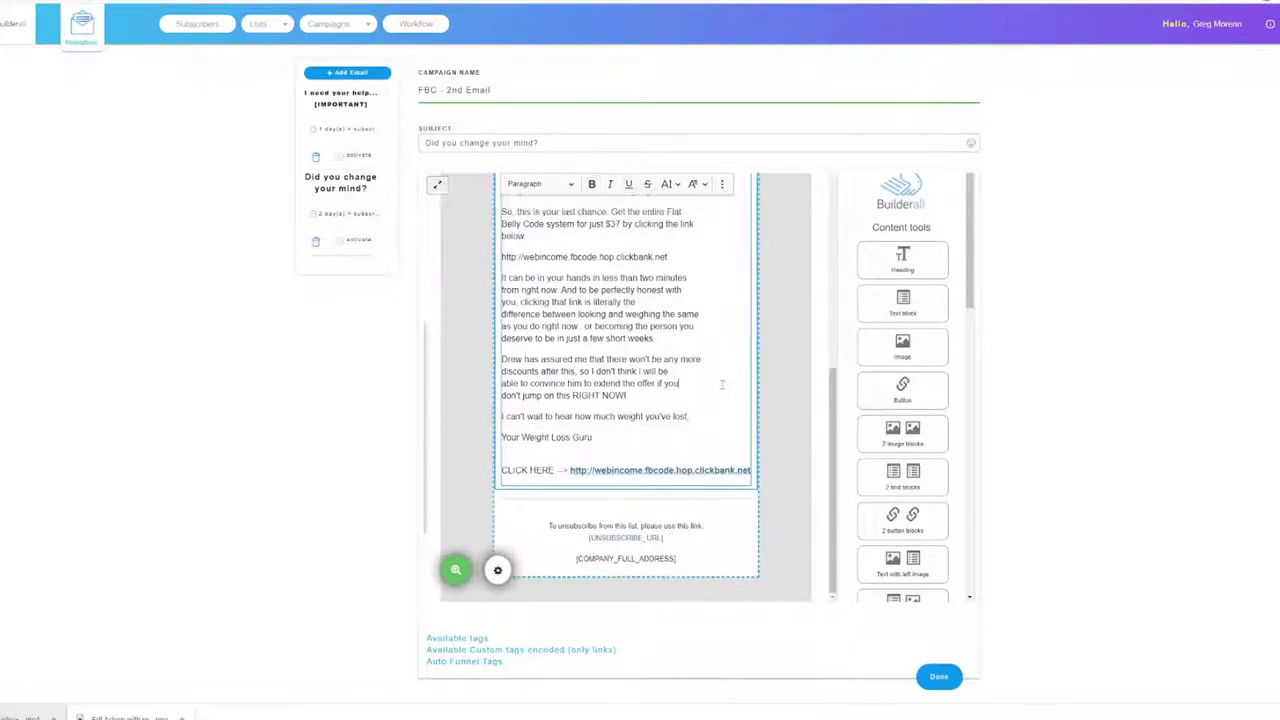
# Bold, underline and hyperlink the affiliate URL below the last-chance paragraph, and save the second email
pyautogui.scroll(10, 695, 395)
pyautogui.scroll(-3, 695, 395)
pyautogui.moveTo(501, 475); pyautogui.dragTo(683, 475)
pyautogui.click(722, 184)
pyautogui.click(600, 475)
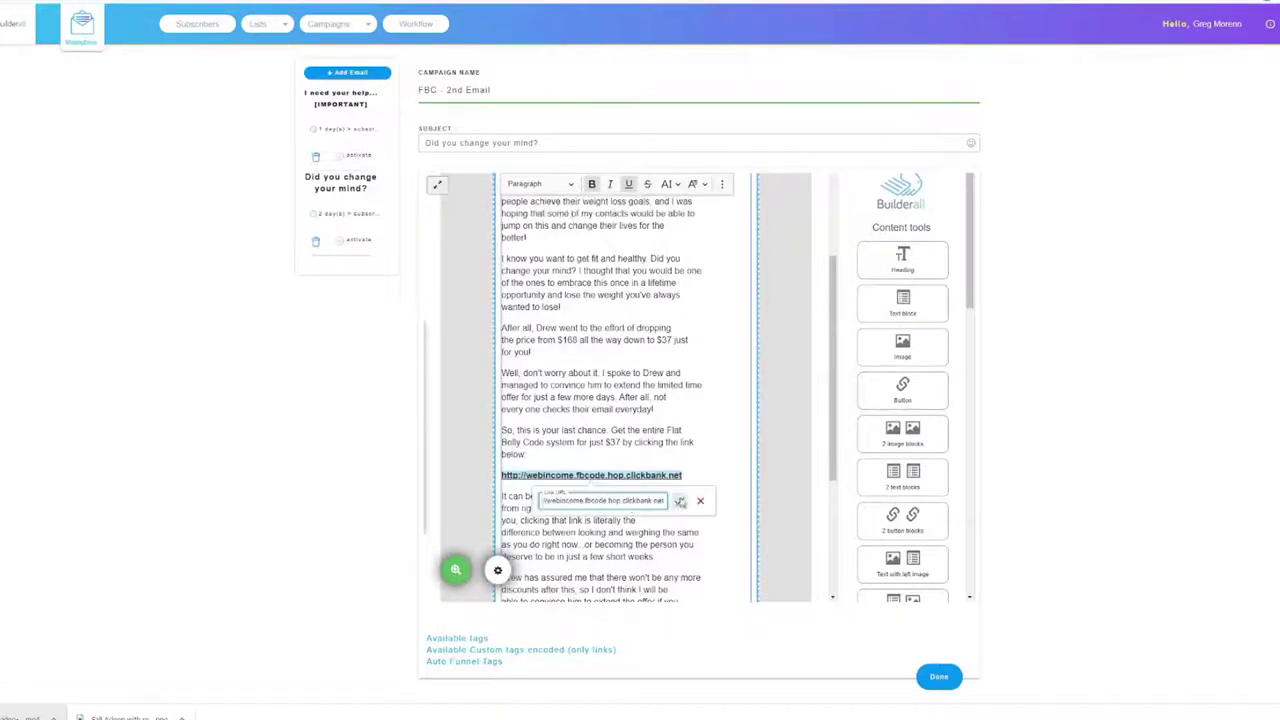
pyautogui.click(701, 434)
pyautogui.scroll(-5, 701, 434)
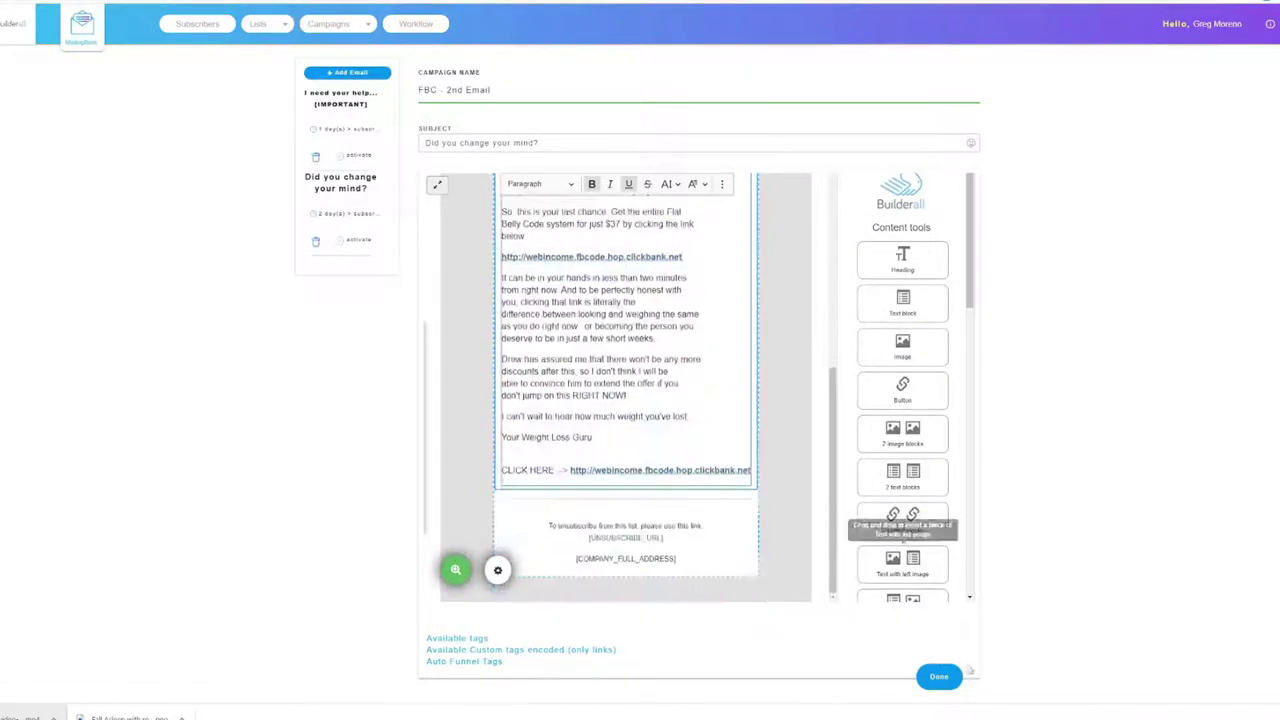
pyautogui.scroll(4, 770, 495)
pyautogui.scroll(-5, 770, 495)
pyautogui.click(939, 676)
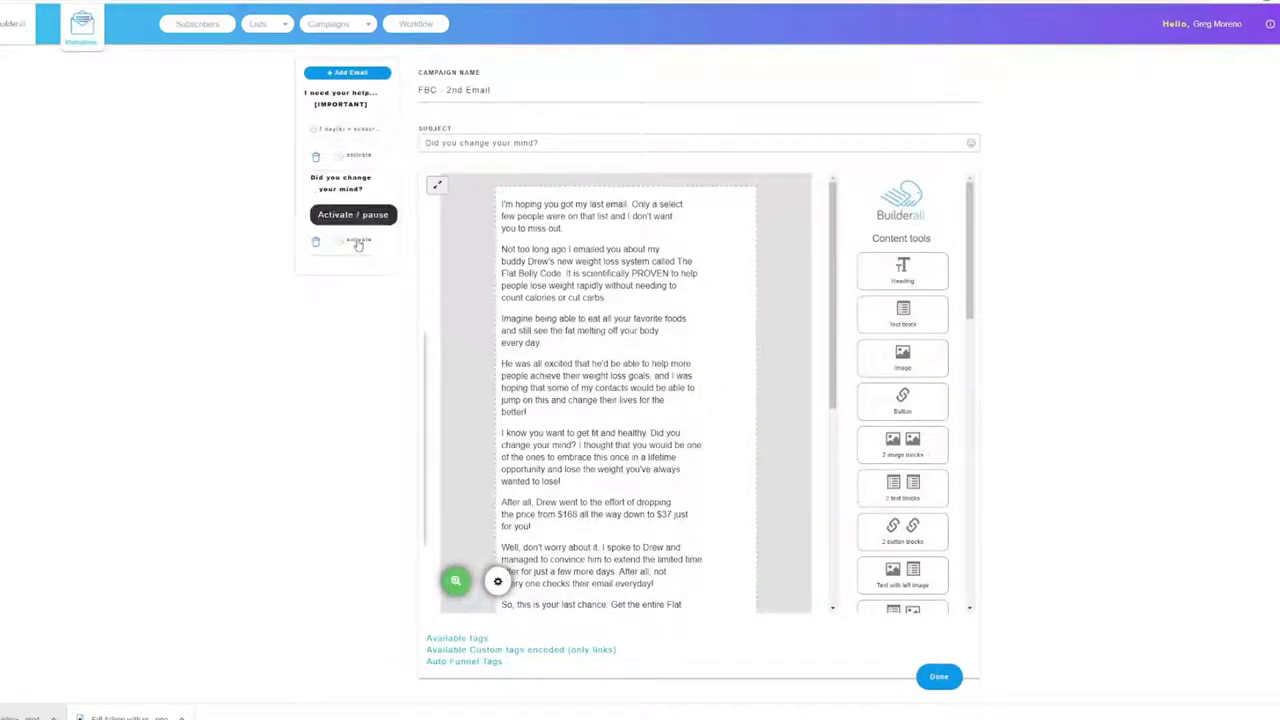
# Find Email 3 on the affiliate page and add an "Email 3:" heading below the Email 2 text in Notepad
pyautogui.hotkey('alt', 'Tab')
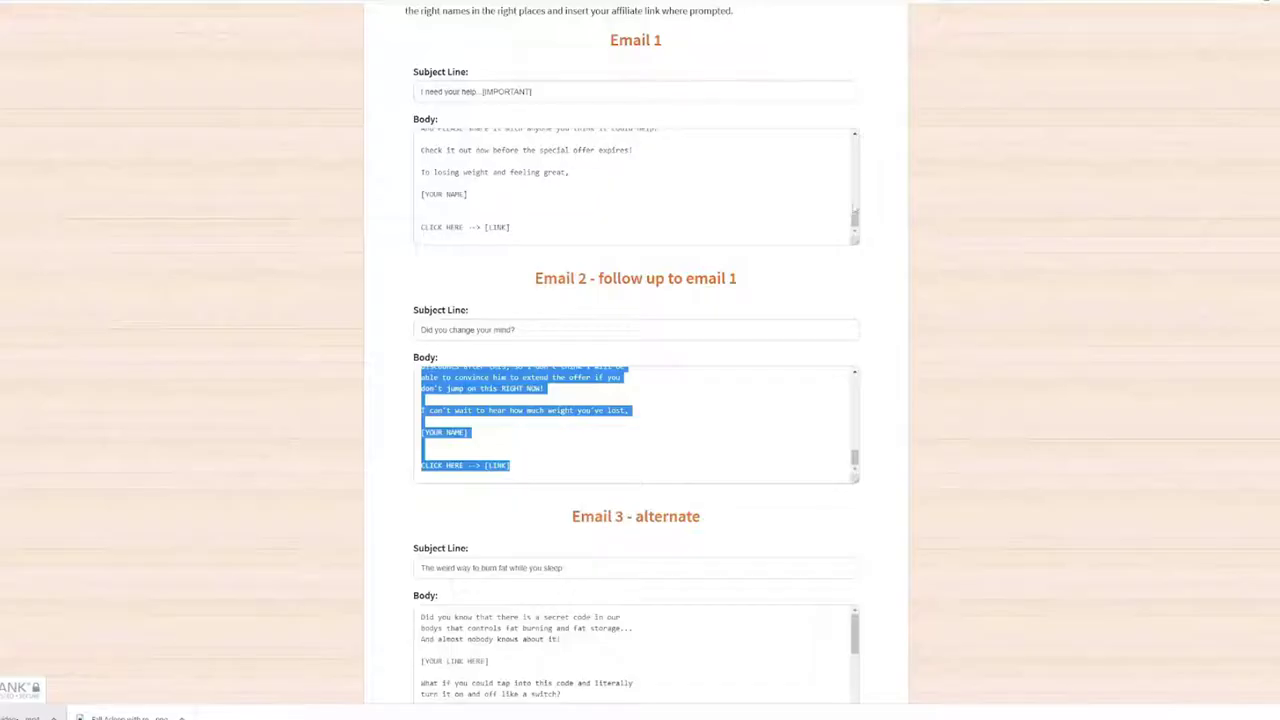
pyautogui.click(736, 531)
pyautogui.scroll(-1, 736, 531)
pyautogui.hotkey('alt', 'Tab')
pyautogui.click(1010, 521)
pyautogui.press('Return')
pyautogui.press('Return')
pyautogui.press('Return')
pyautogui.write('Email 3:')
pyautogui.press('Return')
pyautogui.press('Return')
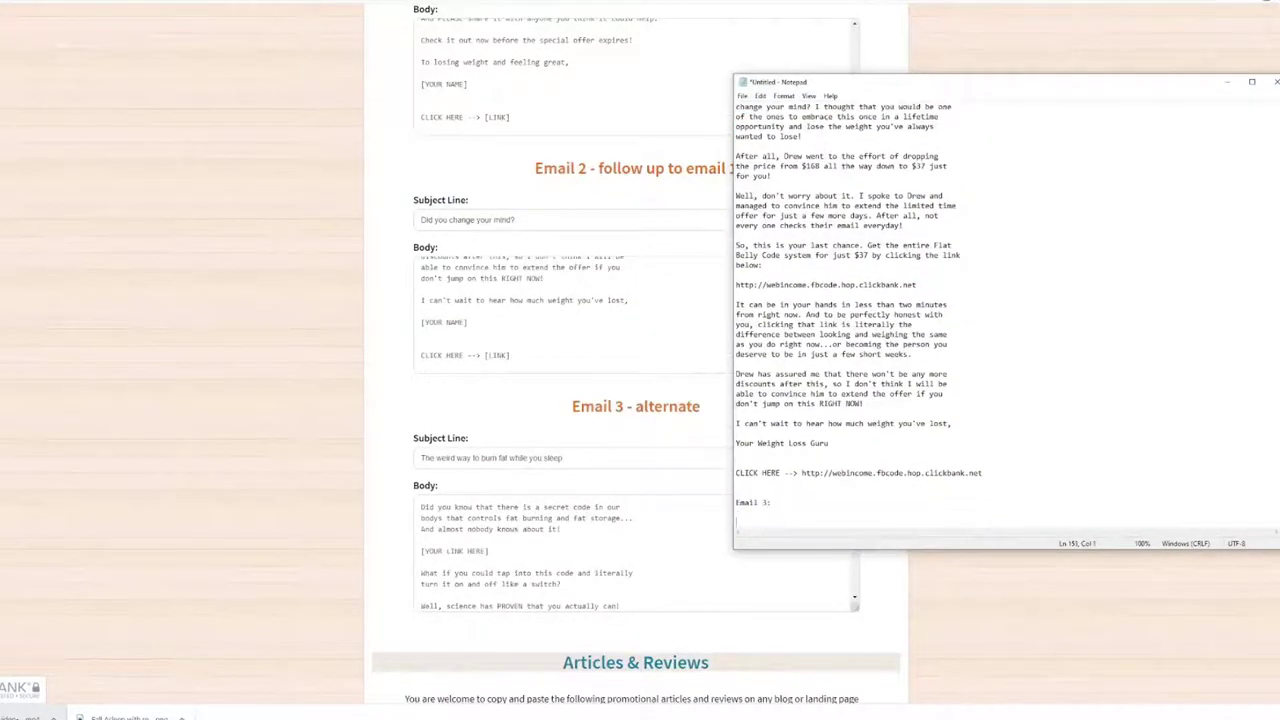
# Copy Email 3's subject line, "The weird way to burn fat while you sleep", into Notepad beneath its heading
pyautogui.hotkey('alt', 'Tab')
pyautogui.tripleClick(550, 457)
pyautogui.hotkey('ctrl', 'c')
pyautogui.hotkey('alt', 'Tab')
pyautogui.hotkey('ctrl', 'v')
pyautogui.press('Return')
pyautogui.press('Return')
# Copy Email 3's full body text from the affiliate page into Notepad beneath its subject line
pyautogui.moveTo(420, 512); pyautogui.dragTo(507, 372)
pyautogui.hotkey('ctrl', 'c')
pyautogui.hotkey('alt', 'Tab')
pyautogui.hotkey('ctrl', 'v')
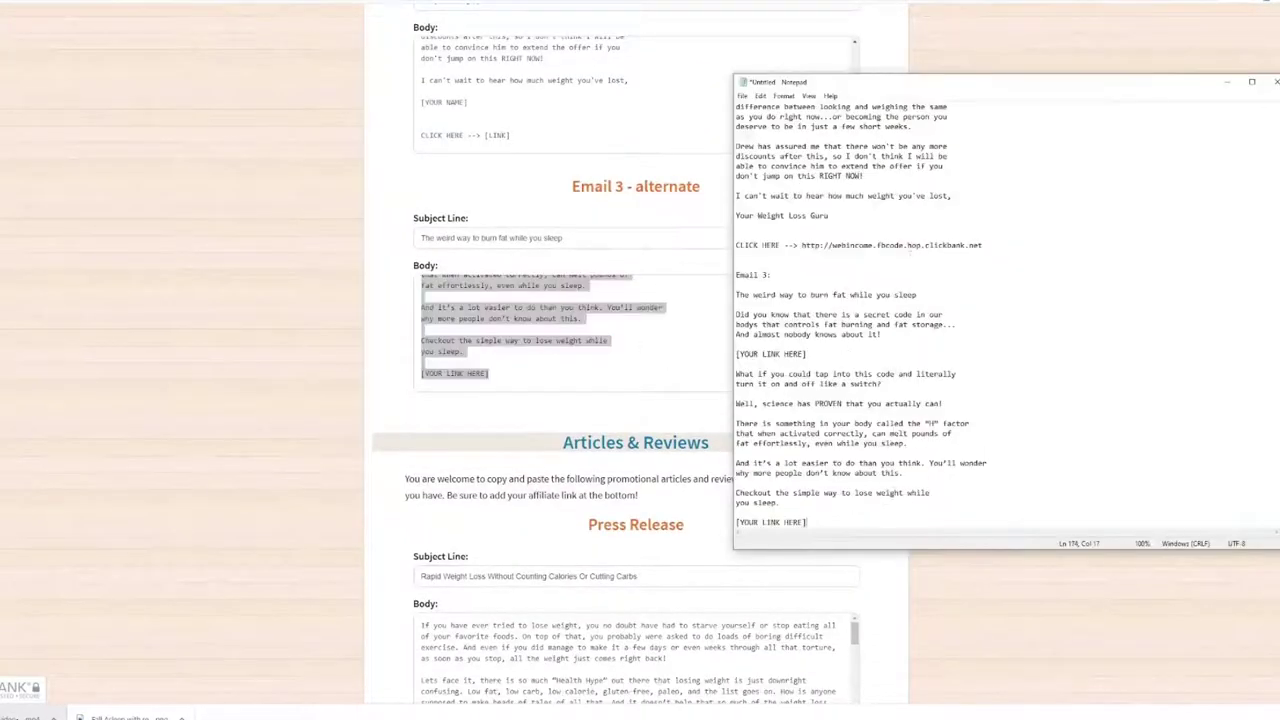
# Replace Email 3's [YOUR LINK HERE] placeholders in Notepad with the affiliate link
pyautogui.moveTo(806, 354); pyautogui.dragTo(726, 352)
pyautogui.hotkey('ctrl', 'v')
pyautogui.press('Return')
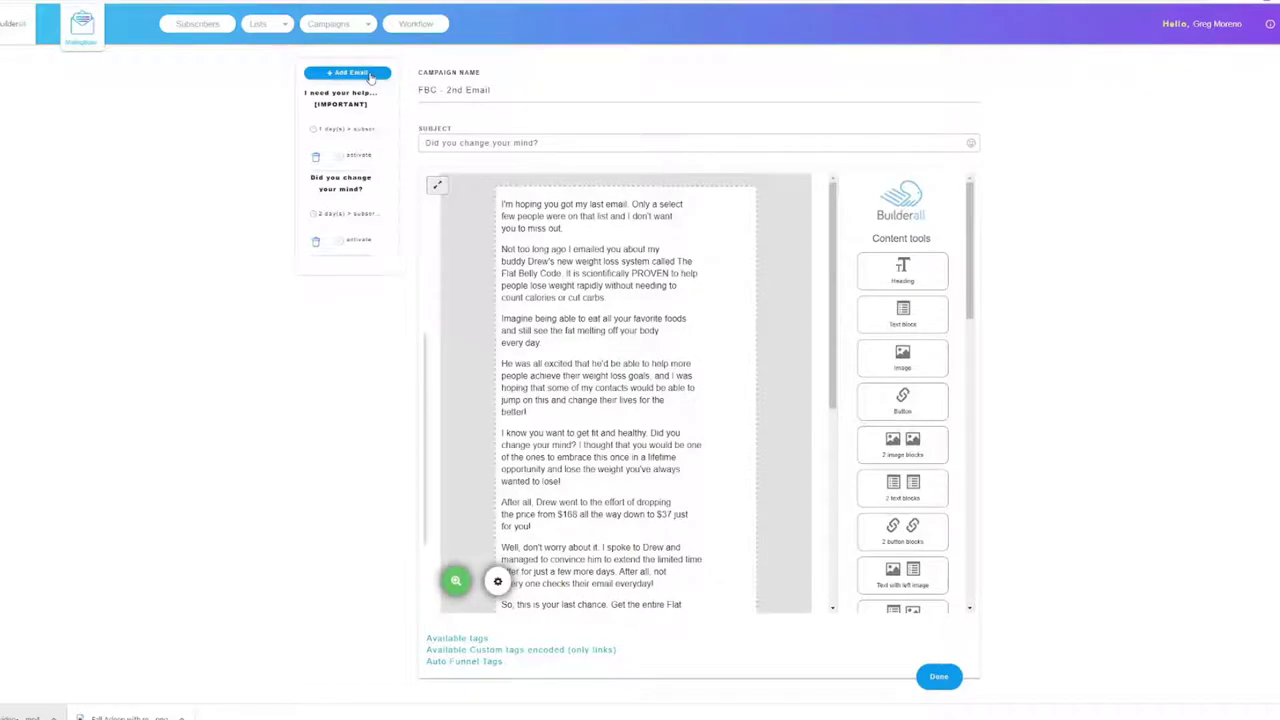
# Add a third email to the Mailingboss sequence and schedule it for 3 days after subscription
pyautogui.click(347, 72)
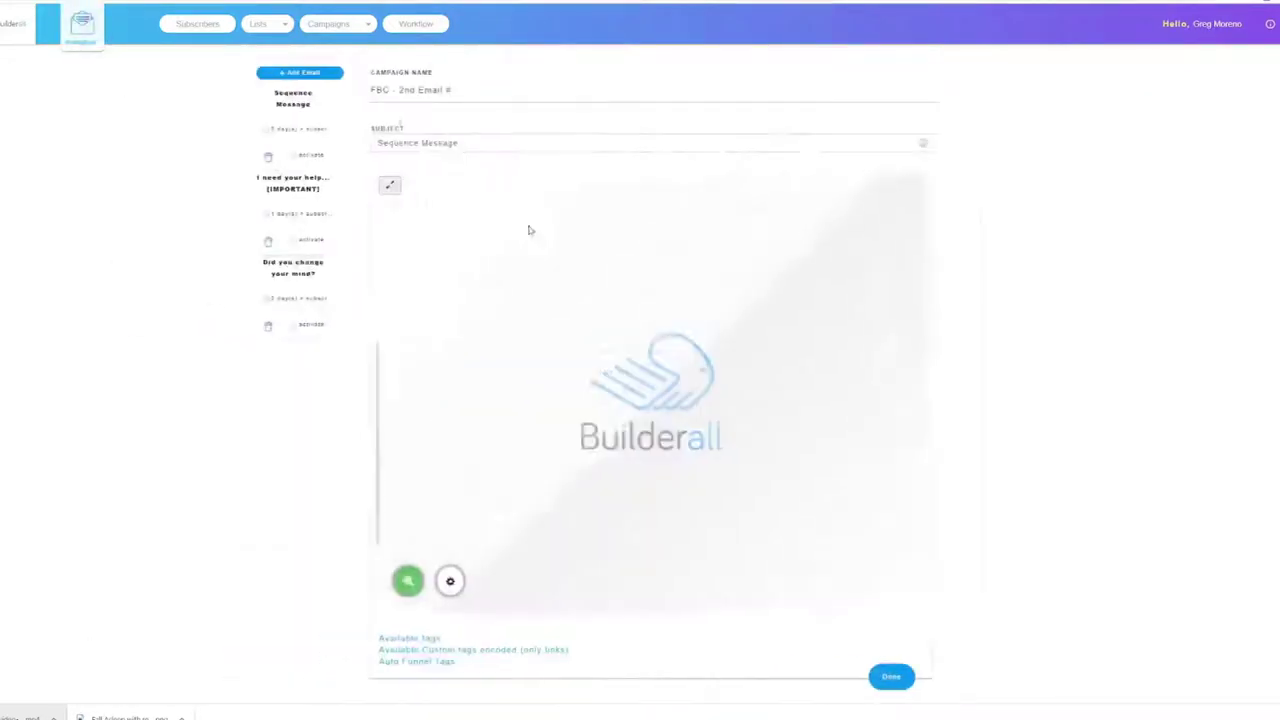
pyautogui.click(345, 131)
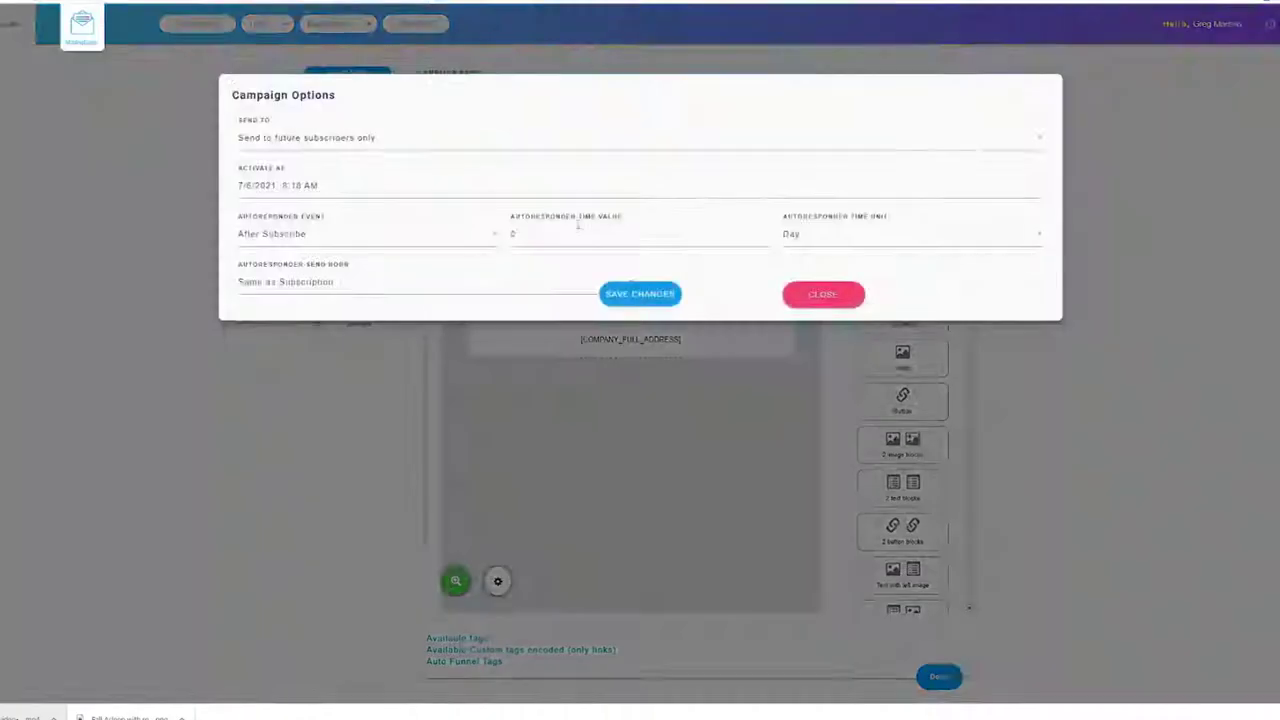
pyautogui.click(640, 294)
# Name the third email's campaign "FBC - 3rd email"
pyautogui.moveTo(498, 90); pyautogui.dragTo(400, 97)
pyautogui.write('FBC 3rd')
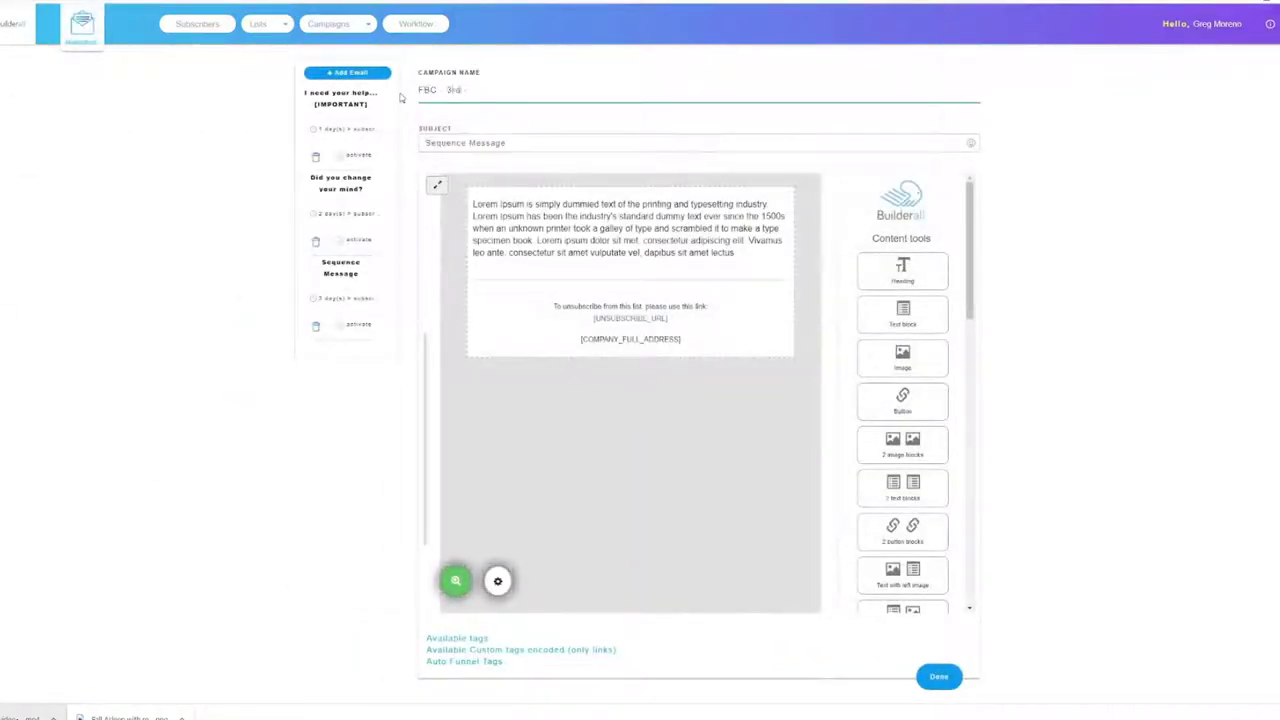
pyautogui.press('Tab')
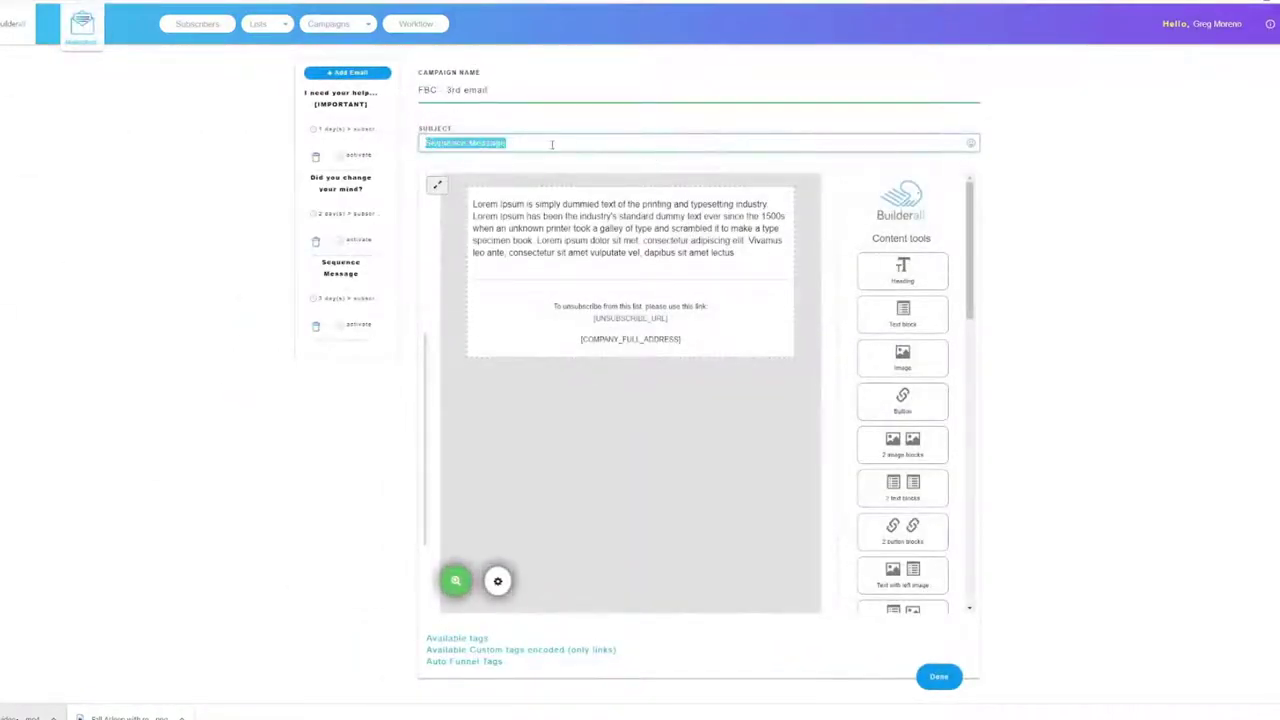
# Replace the third email's placeholder subject with "The weird way to burn fat while you sleep" from Notepad
pyautogui.hotkey('ctrl', 'v')
pyautogui.moveTo(608, 145); pyautogui.dragTo(416, 158)
pyautogui.press('BackSpace')
pyautogui.hotkey('alt', 'Tab')
pyautogui.moveTo(737, 295); pyautogui.dragTo(918, 295)
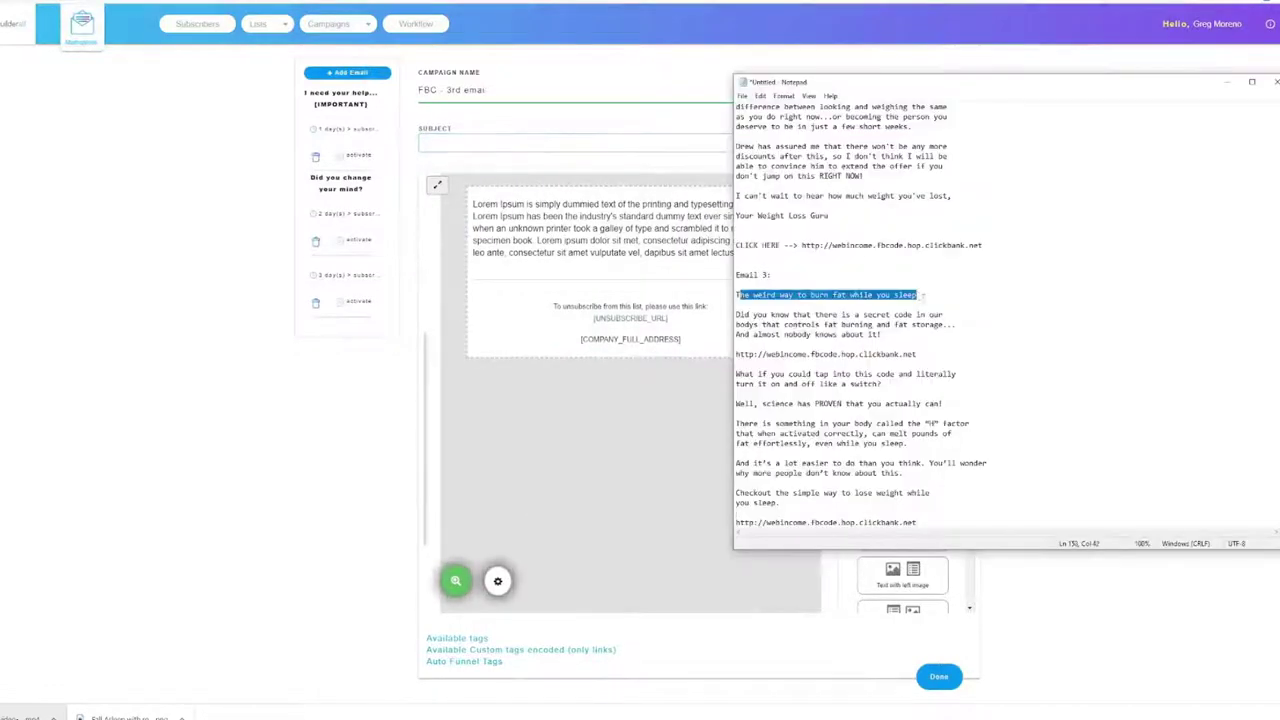
pyautogui.hotkey('ctrl', 'c')
pyautogui.hotkey('alt', 'Tab')
pyautogui.hotkey('ctrl', 'v')
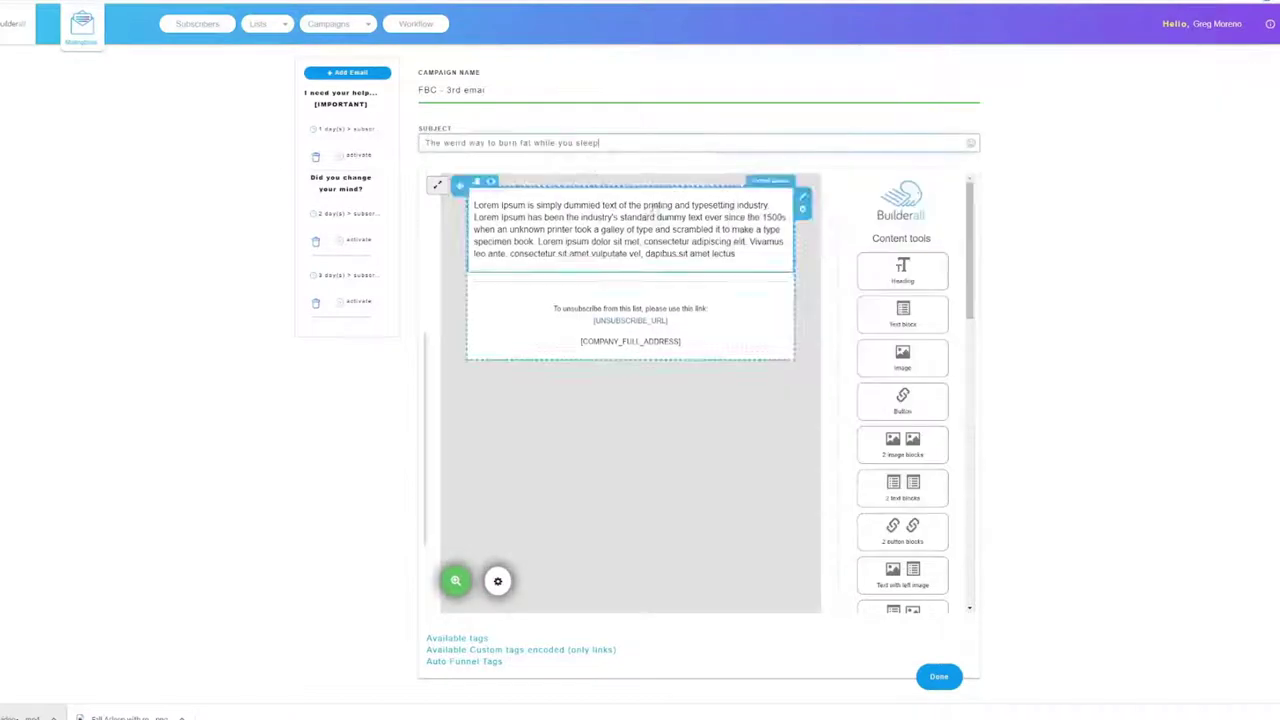
# Replace the third email's placeholder body text with the edited Email 3 body from Notepad
pyautogui.hotkey('alt', 'Tab')
pyautogui.moveTo(736, 314); pyautogui.dragTo(821, 412)
pyautogui.moveTo(931, 521); pyautogui.dragTo(931, 522)
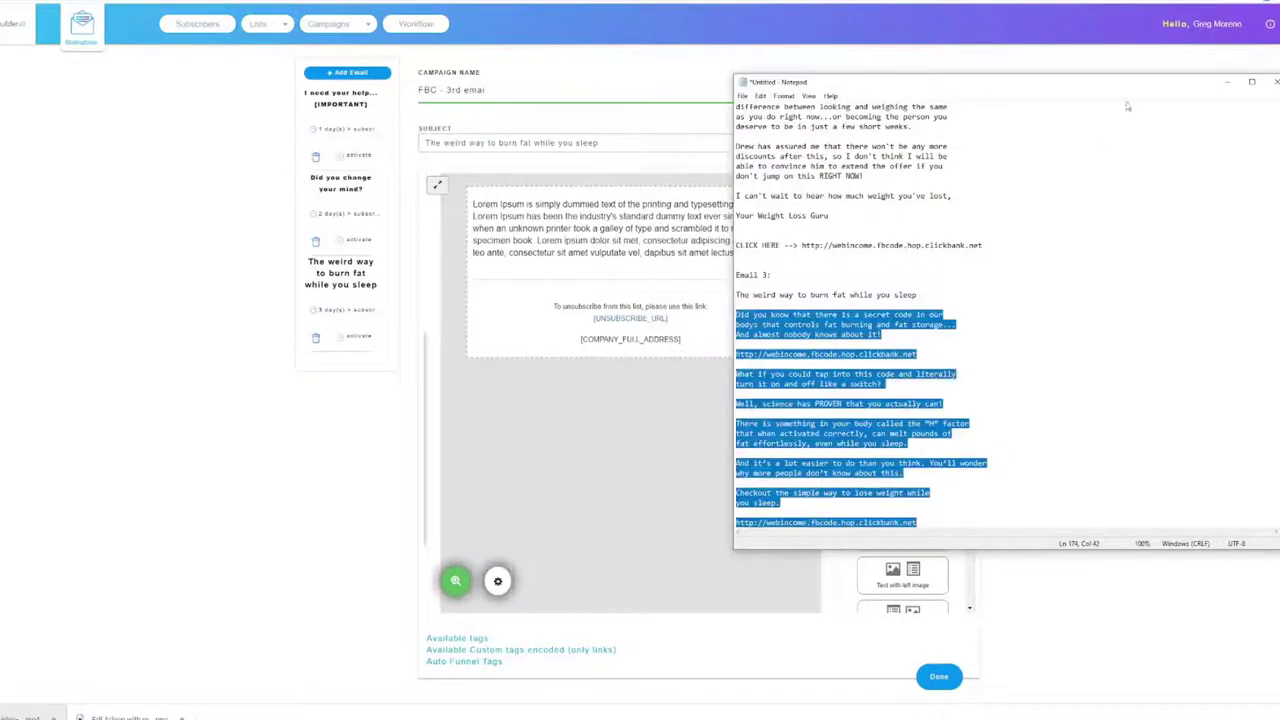
pyautogui.hotkey('ctrl', 'c')
pyautogui.hotkey('alt', 'Tab')
pyautogui.click(600, 240)
pyautogui.hotkey('ctrl', 'a')
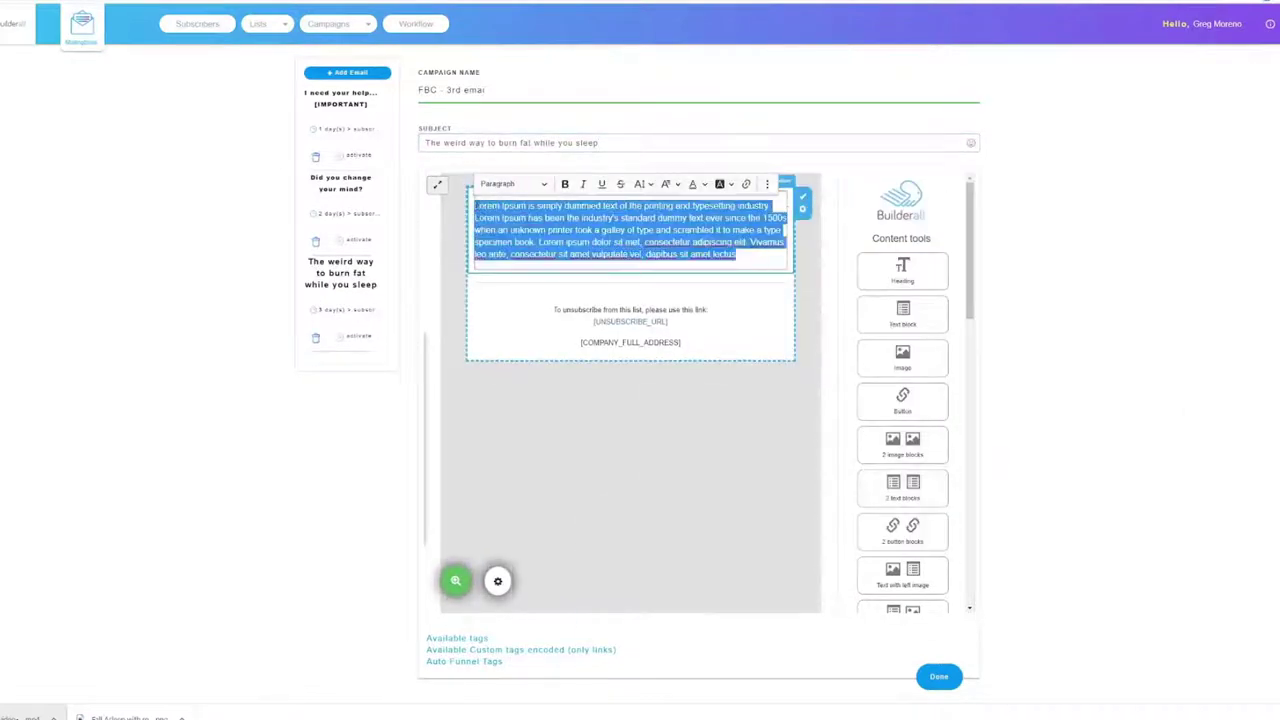
pyautogui.hotkey('ctrl', 'v')
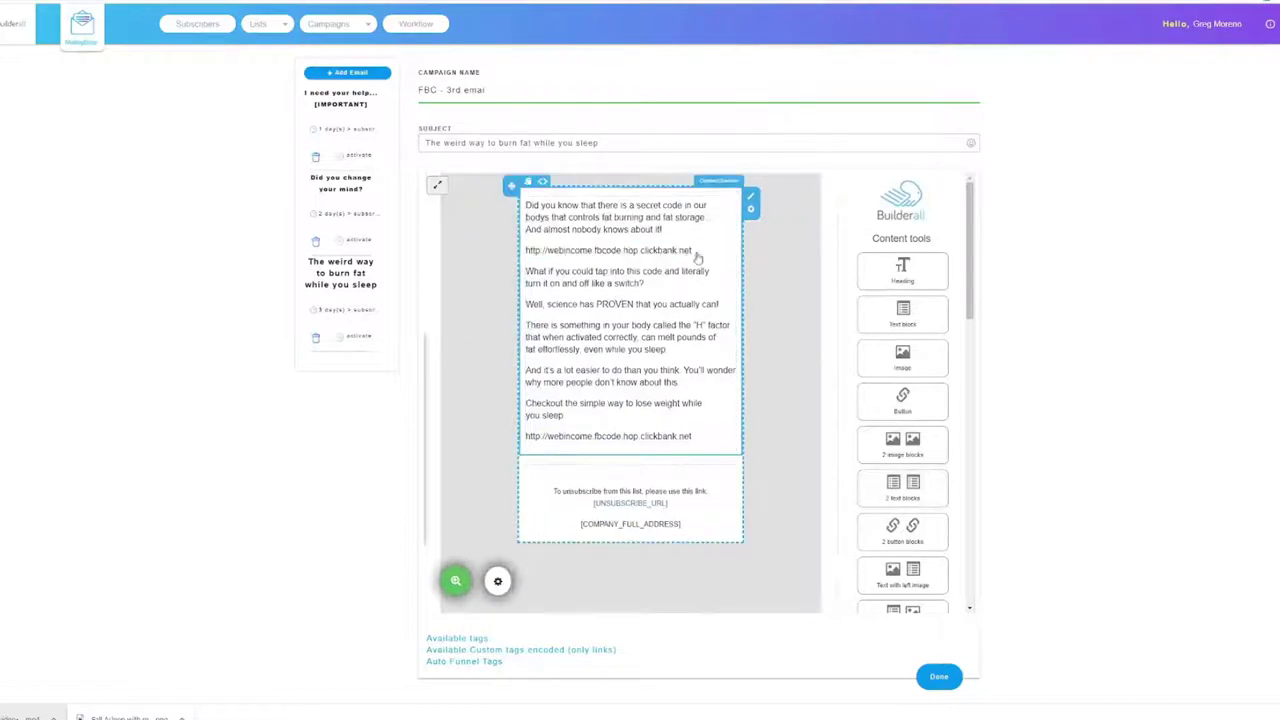
# Bold, underline and hyperlink the first affiliate URL in the third email's body
pyautogui.click(705, 252)
pyautogui.moveTo(705, 251); pyautogui.dragTo(524, 251)
pyautogui.click(616, 184)
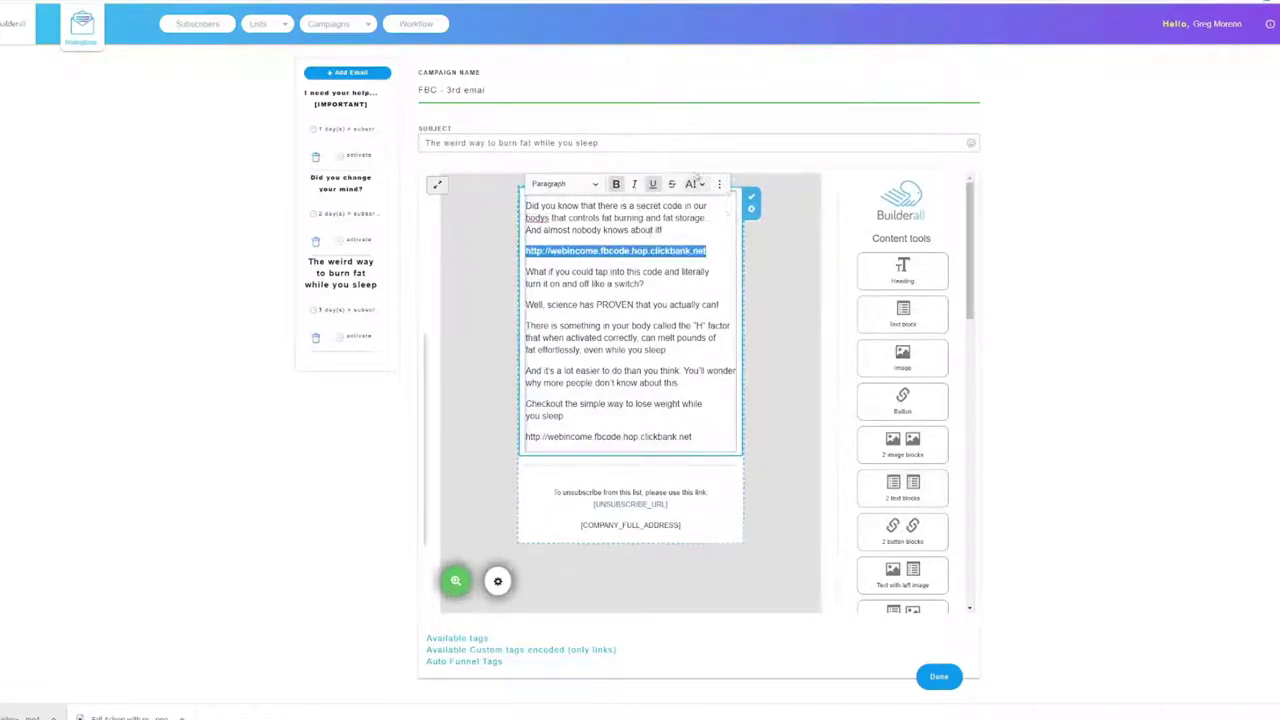
pyautogui.click(719, 184)
pyautogui.hotkey('ctrl', 'k')
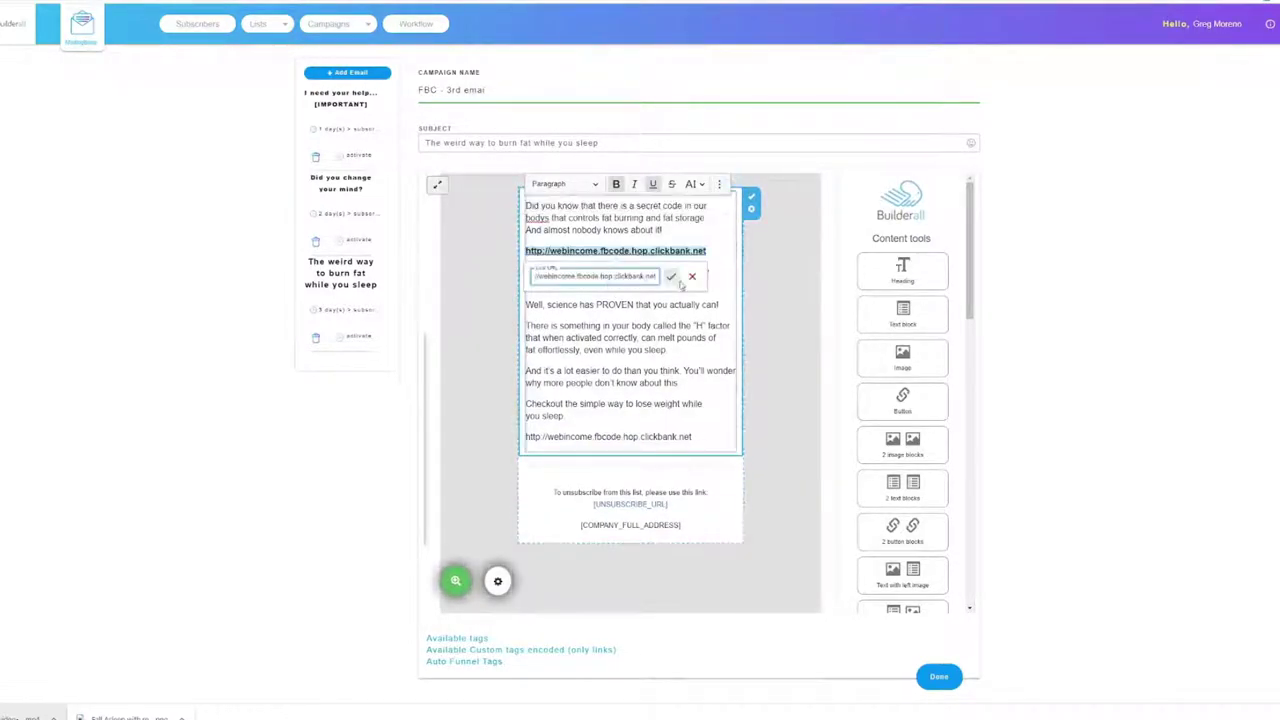
pyautogui.click(671, 276)
# Bold, underline and hyperlink the closing affiliate URL in the third email's body, and save the email
pyautogui.moveTo(698, 436); pyautogui.dragTo(524, 438)
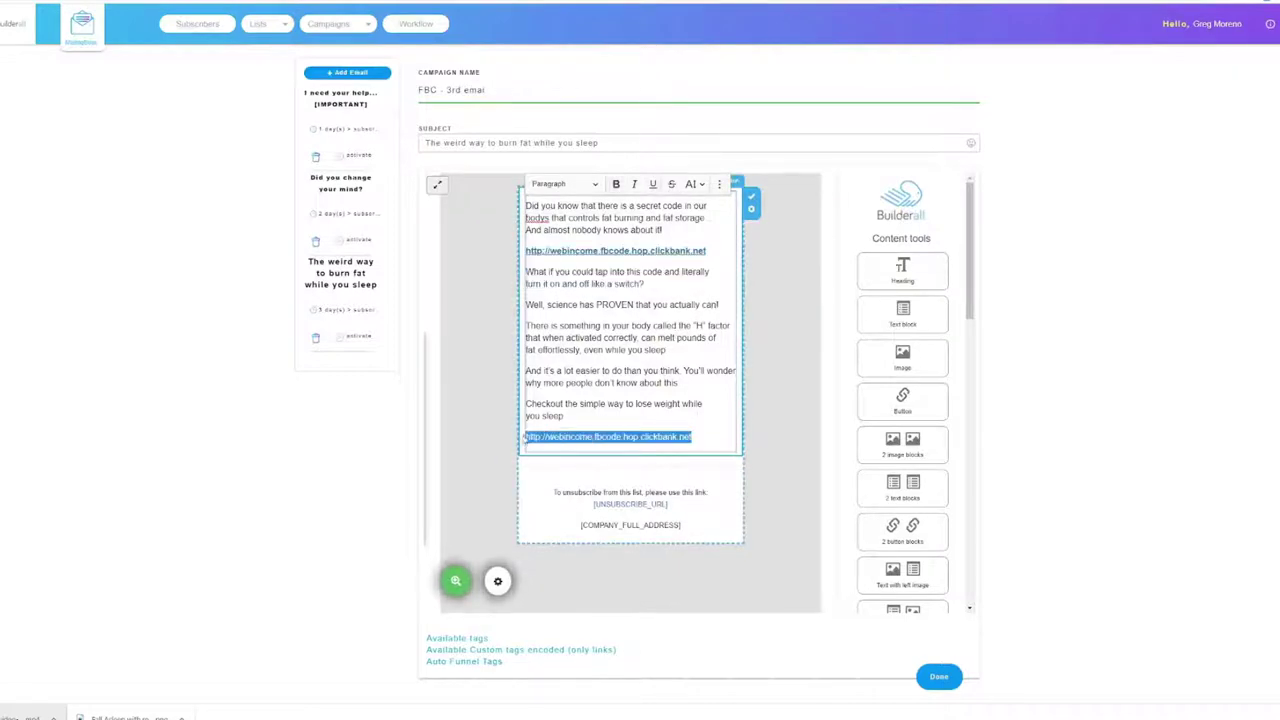
pyautogui.click(616, 185)
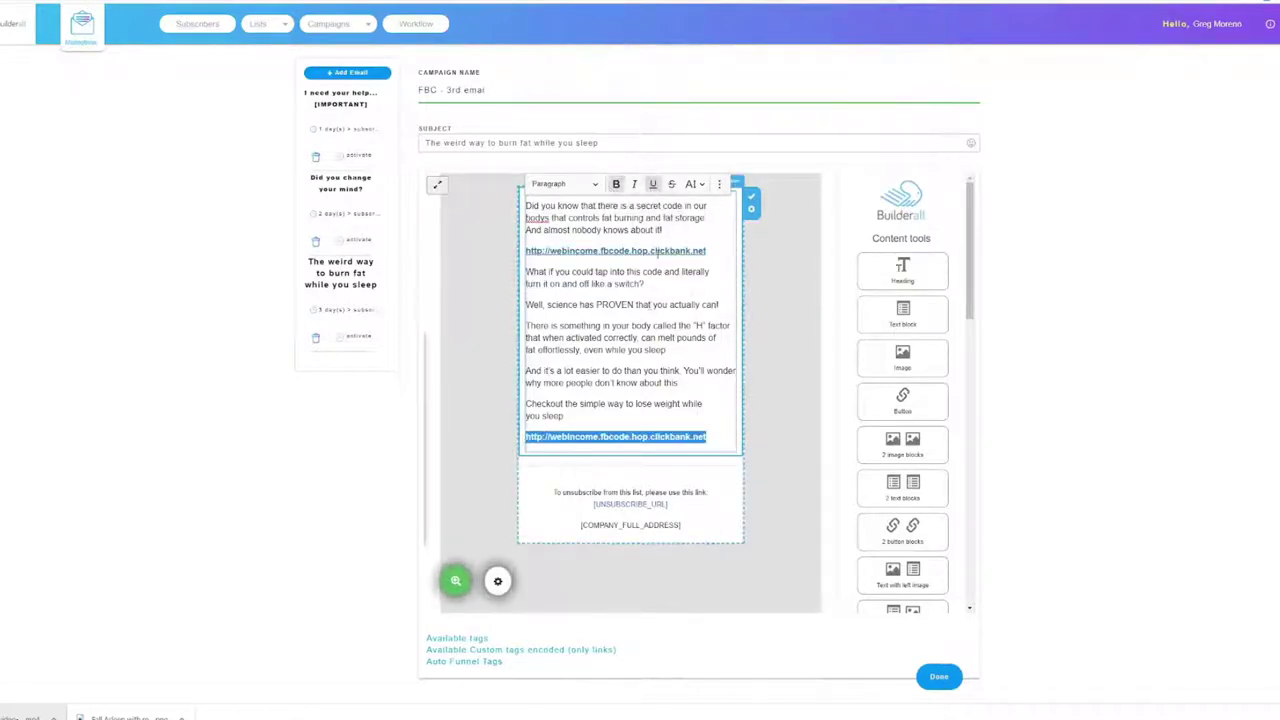
pyautogui.click(719, 184)
pyautogui.click(560, 204)
pyautogui.hotkey('ctrl', 'v')
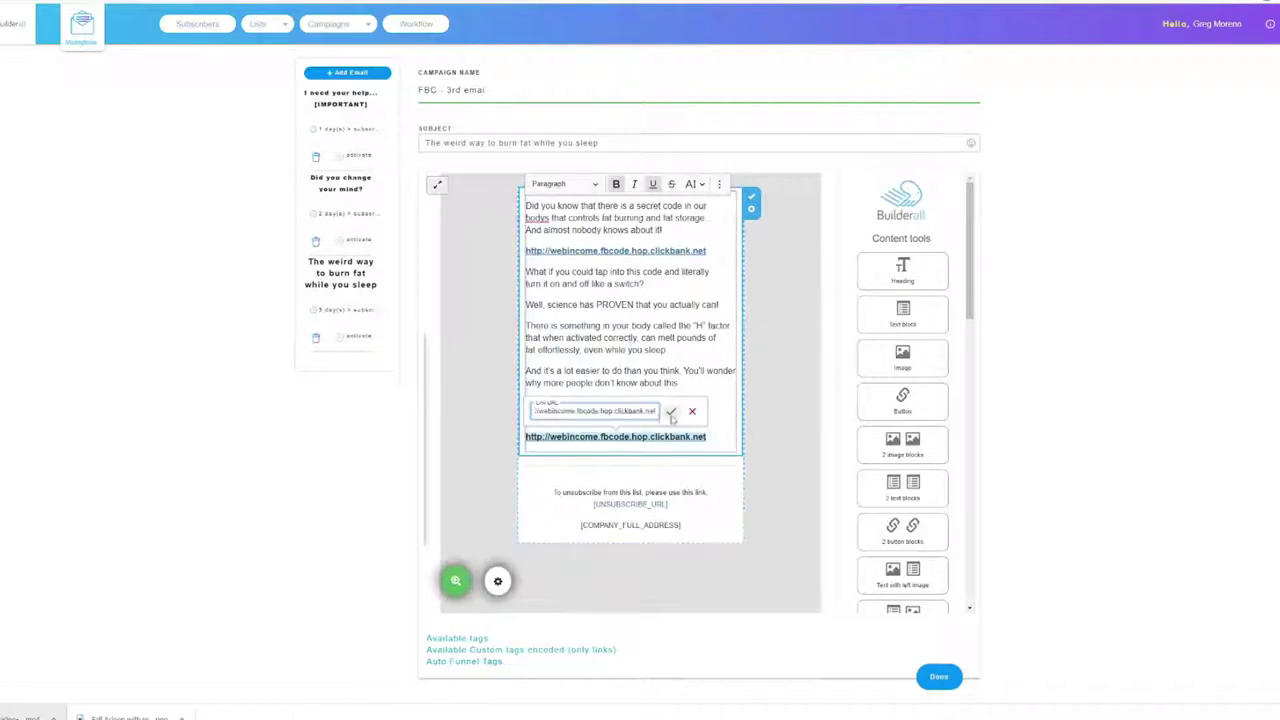
pyautogui.click(677, 409)
pyautogui.click(690, 417)
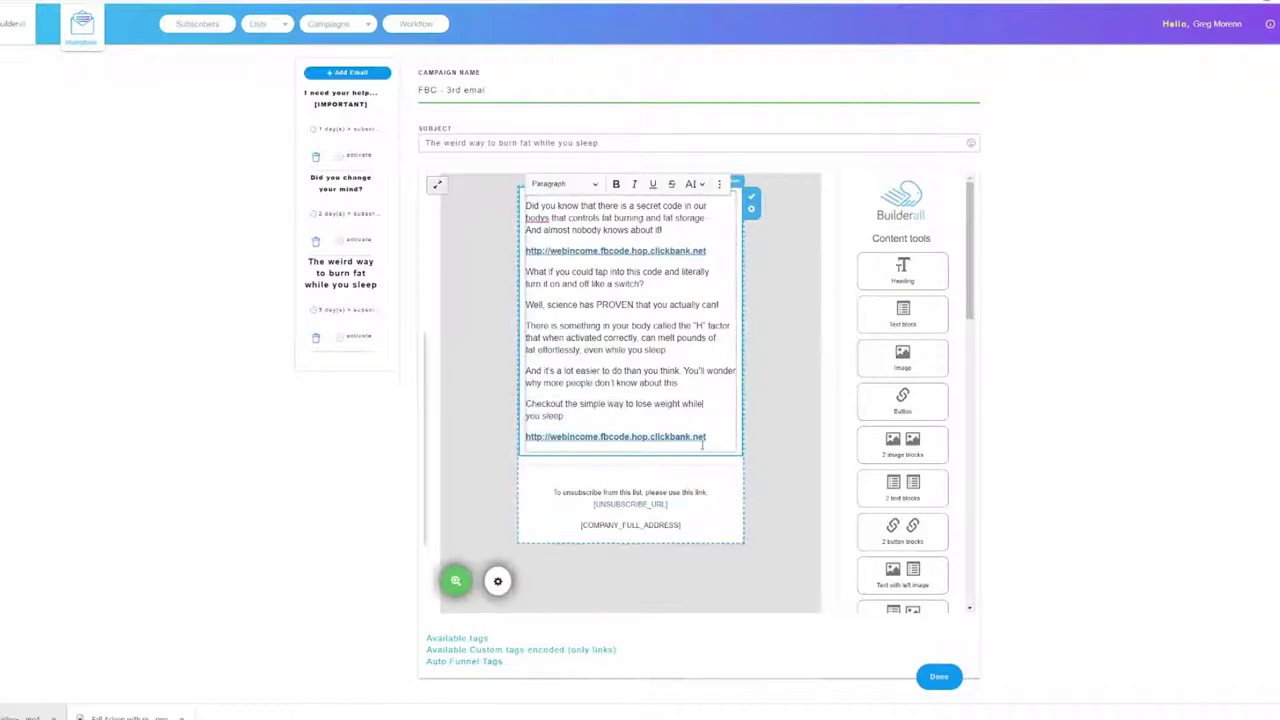
pyautogui.click(939, 677)
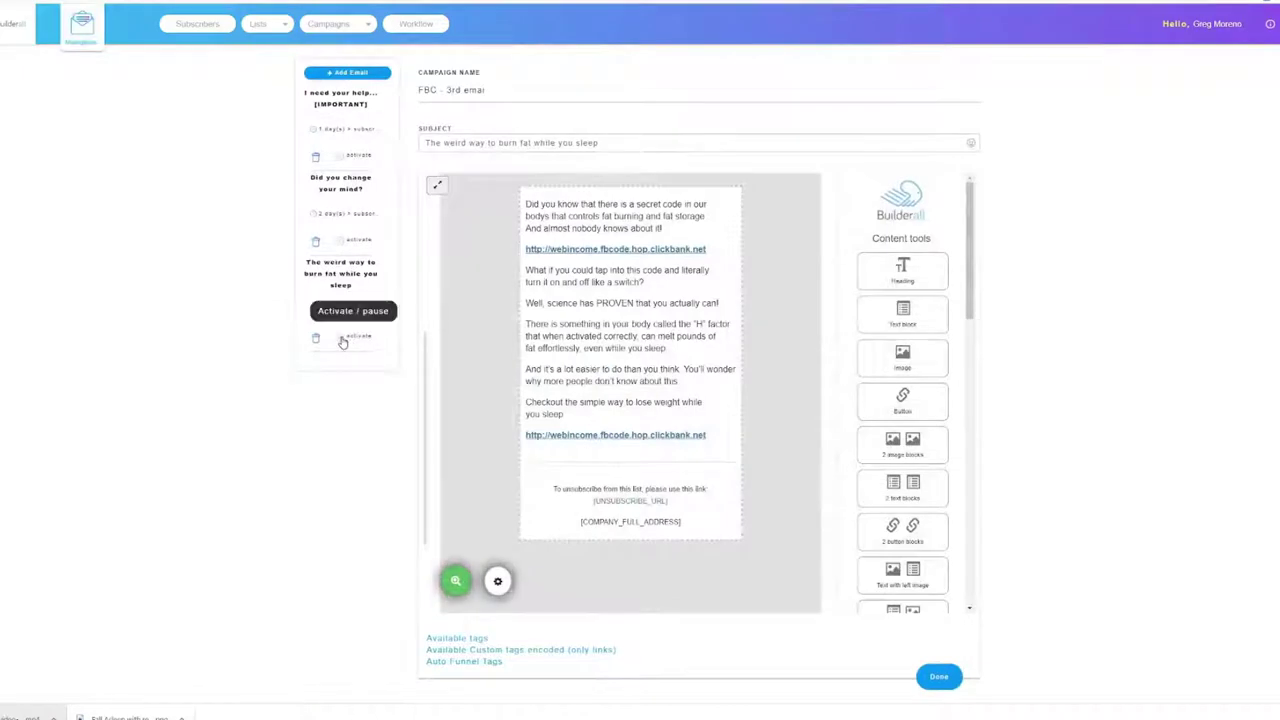
# Activate all three emails in the autoresponder sequence
pyautogui.click(343, 160)
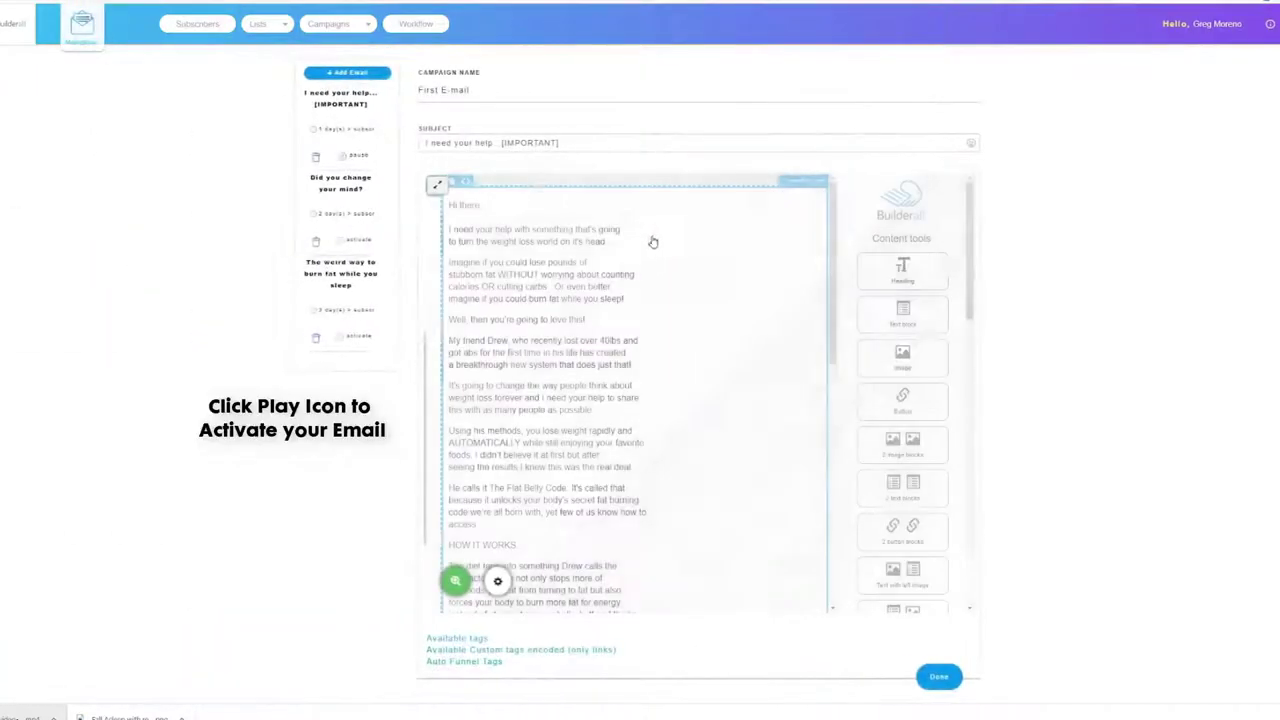
pyautogui.click(341, 243)
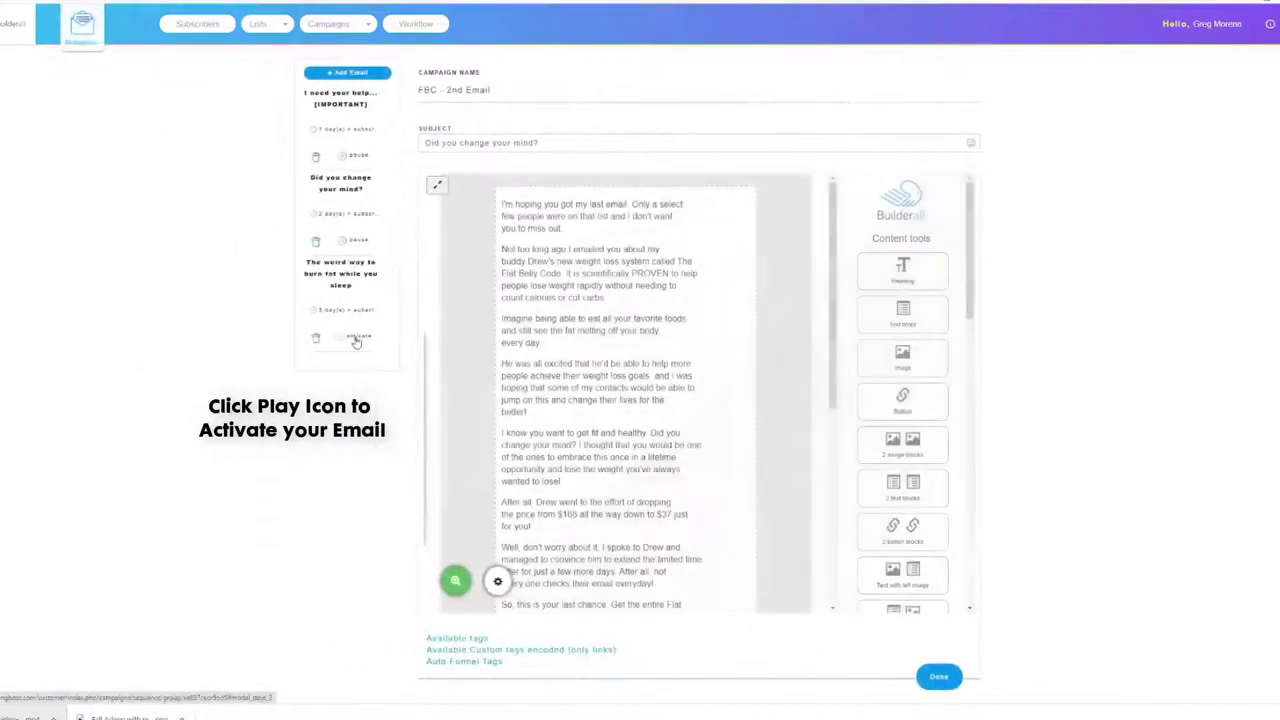
pyautogui.click(340, 341)
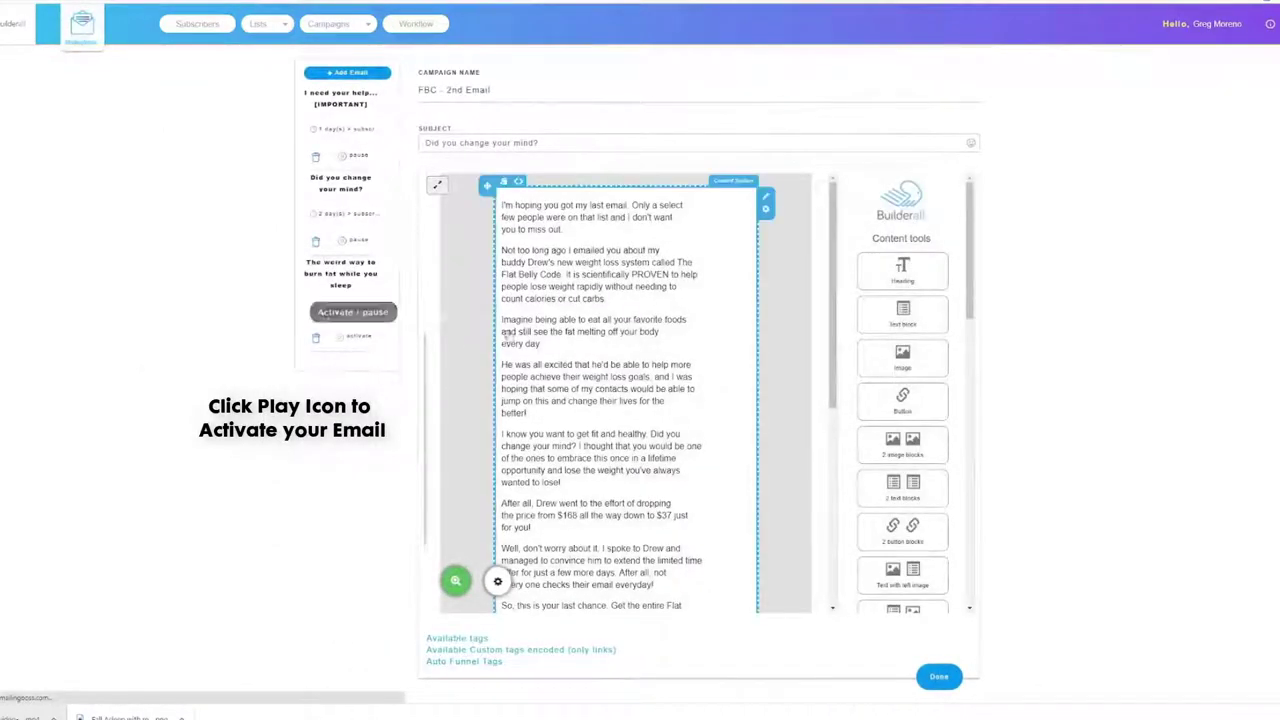
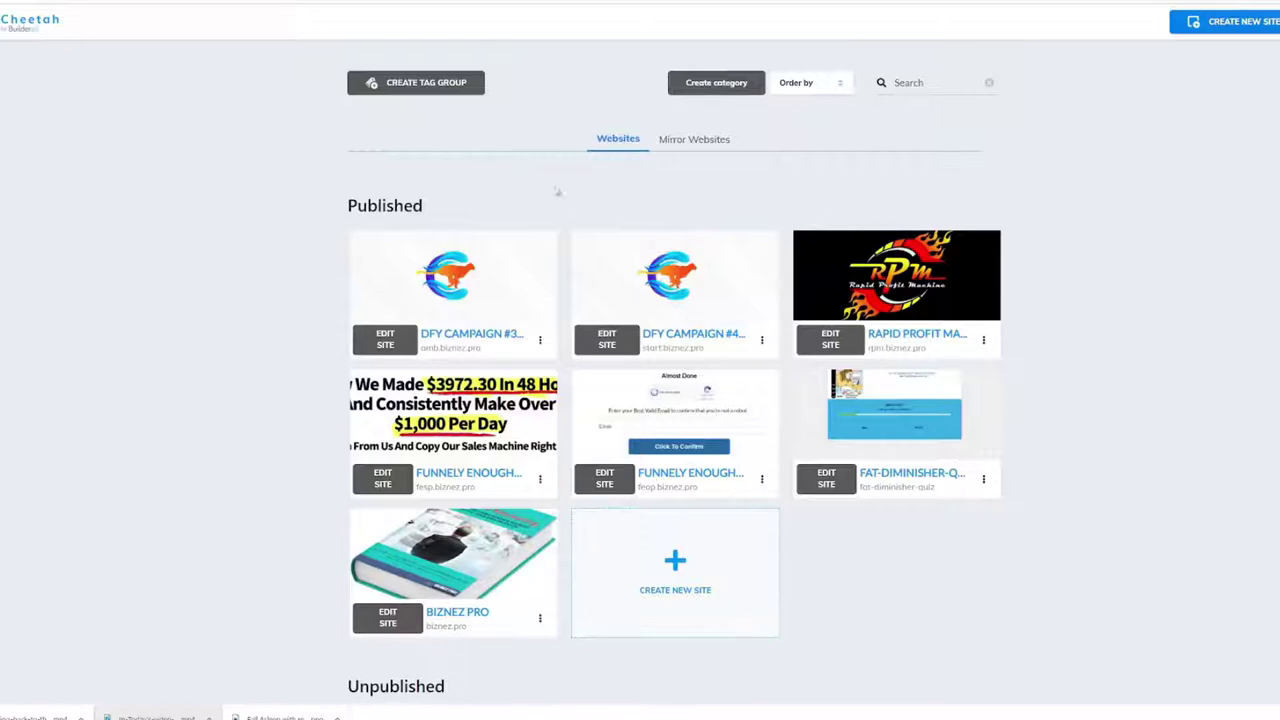
# Create a new Cheetah site from the blank professional template and skip the dashboard tour
pyautogui.click(1221, 31)
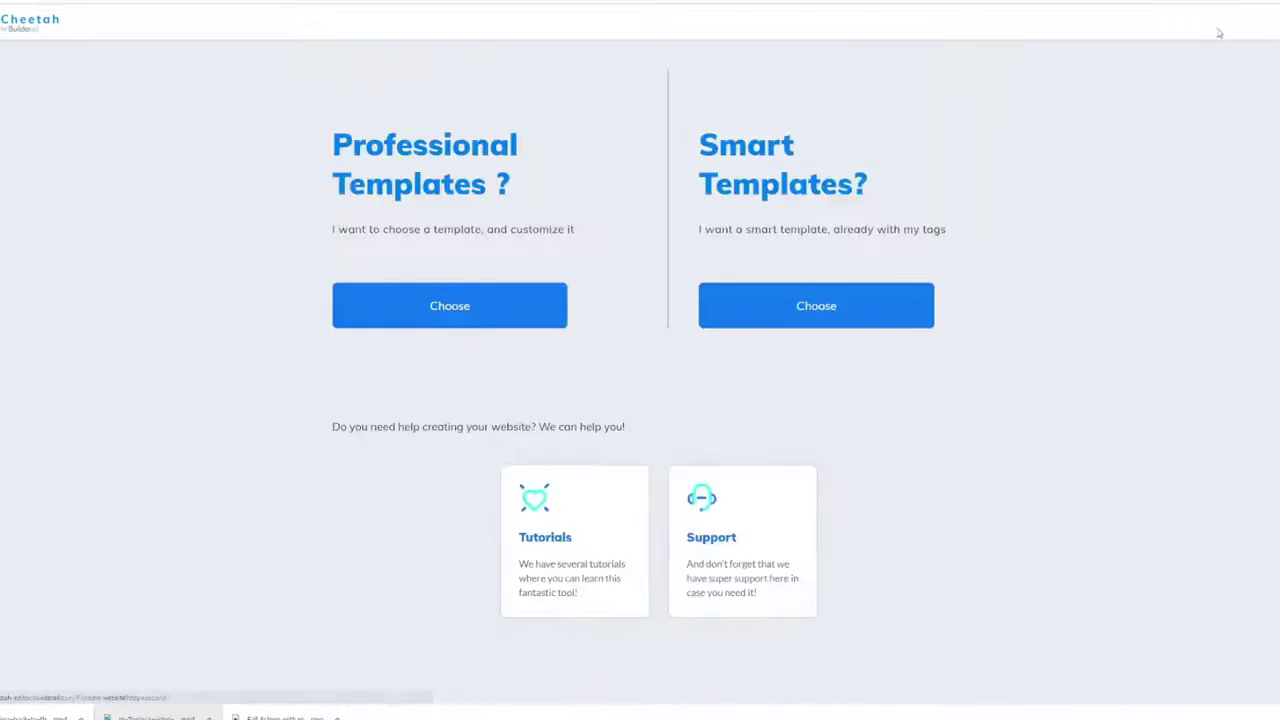
pyautogui.click(428, 305)
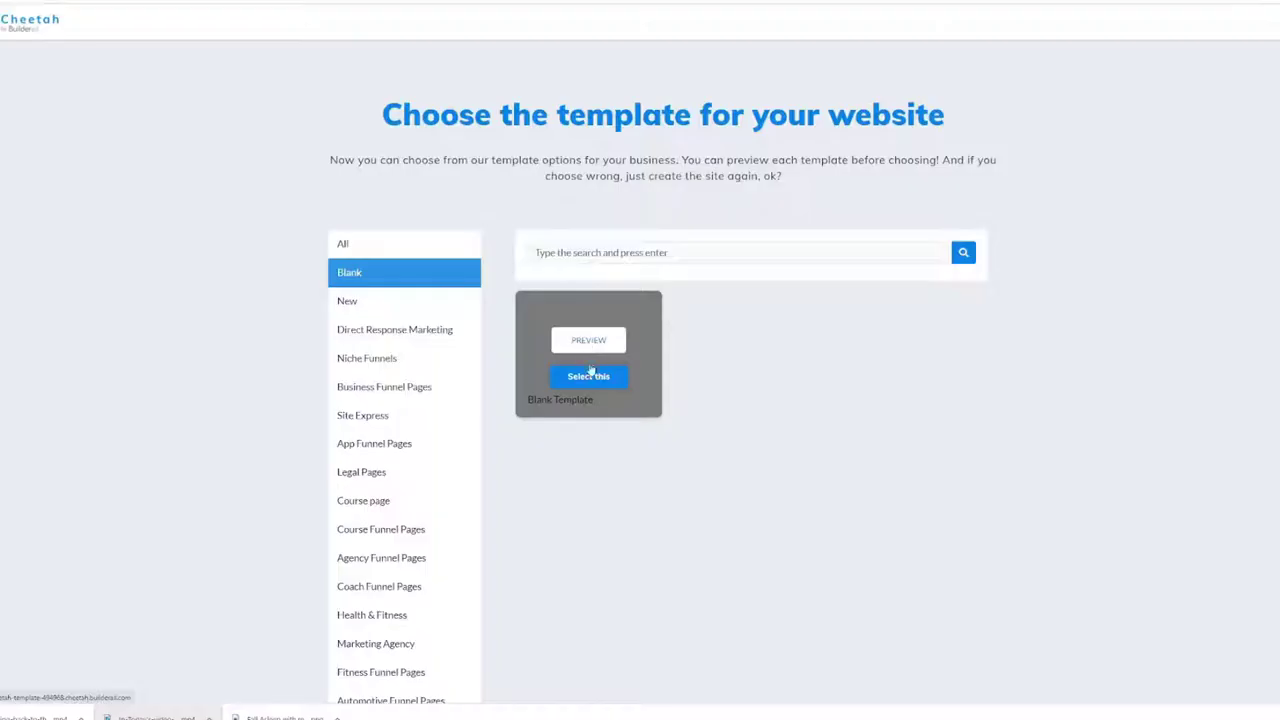
pyautogui.click(591, 374)
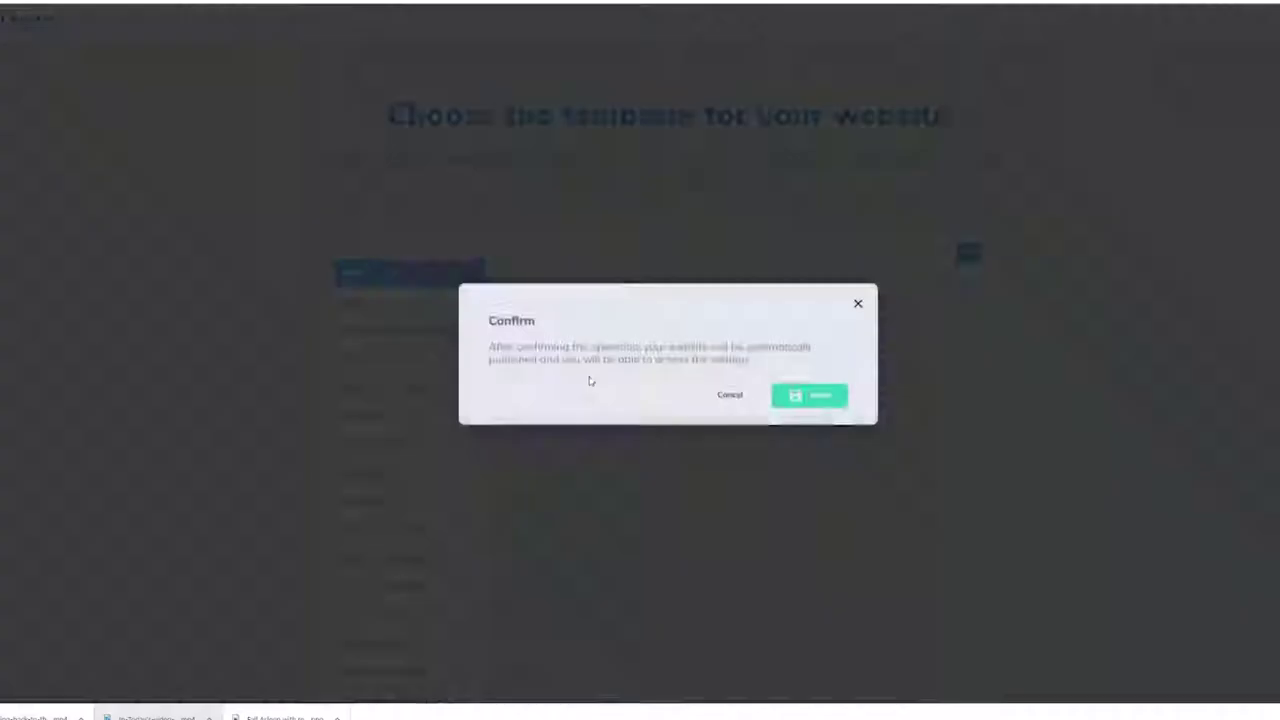
pyautogui.click(818, 394)
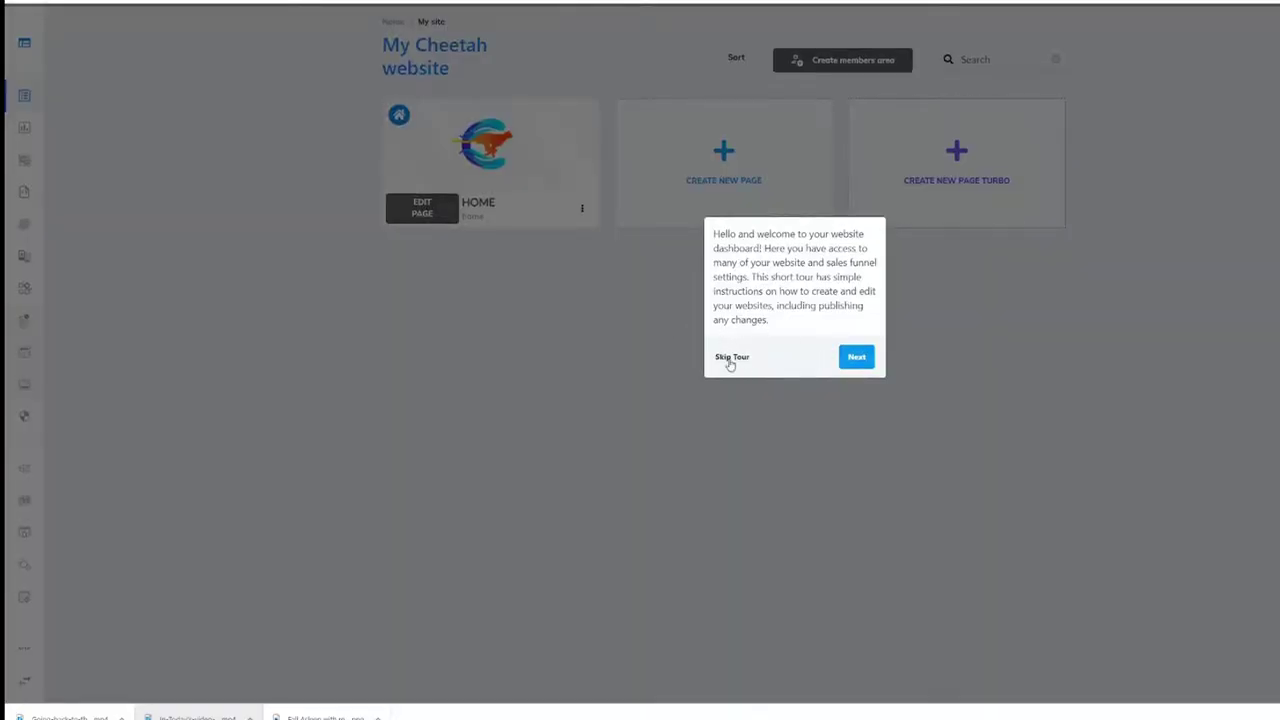
pyautogui.click(731, 358)
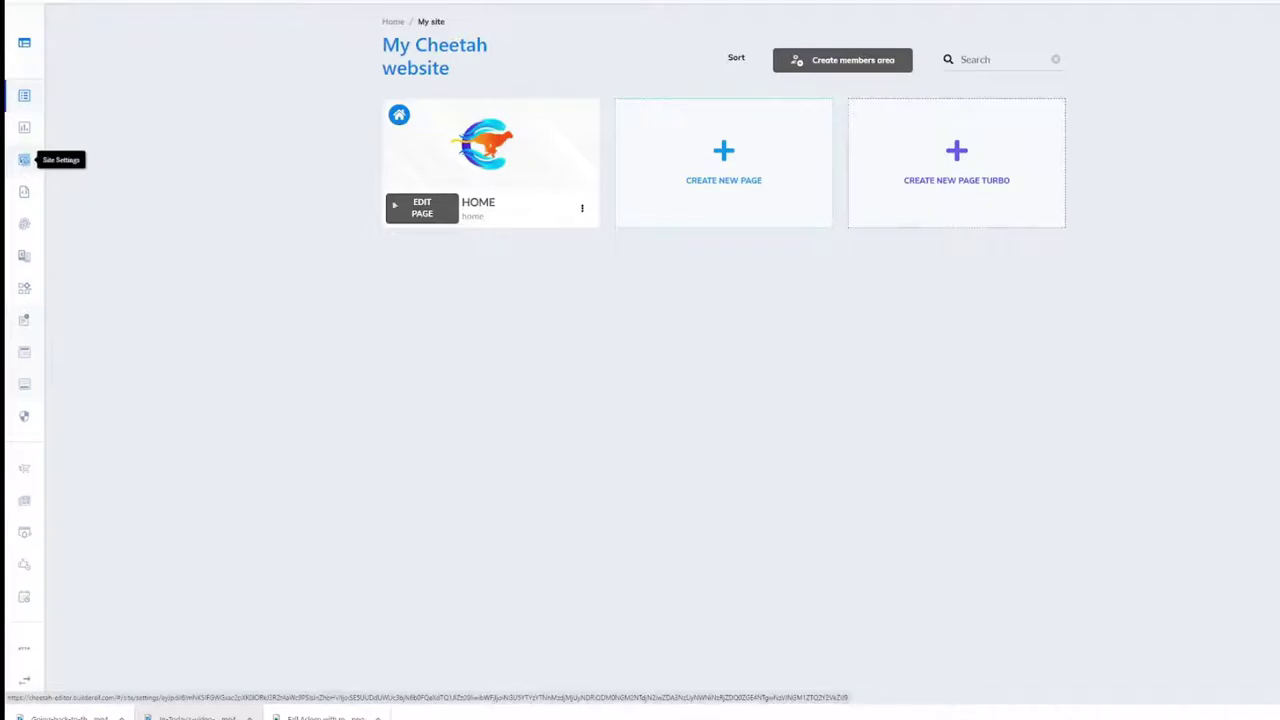
# Set the new site's title to "Flat Belly Code" in the site settings
pyautogui.click(23, 162)
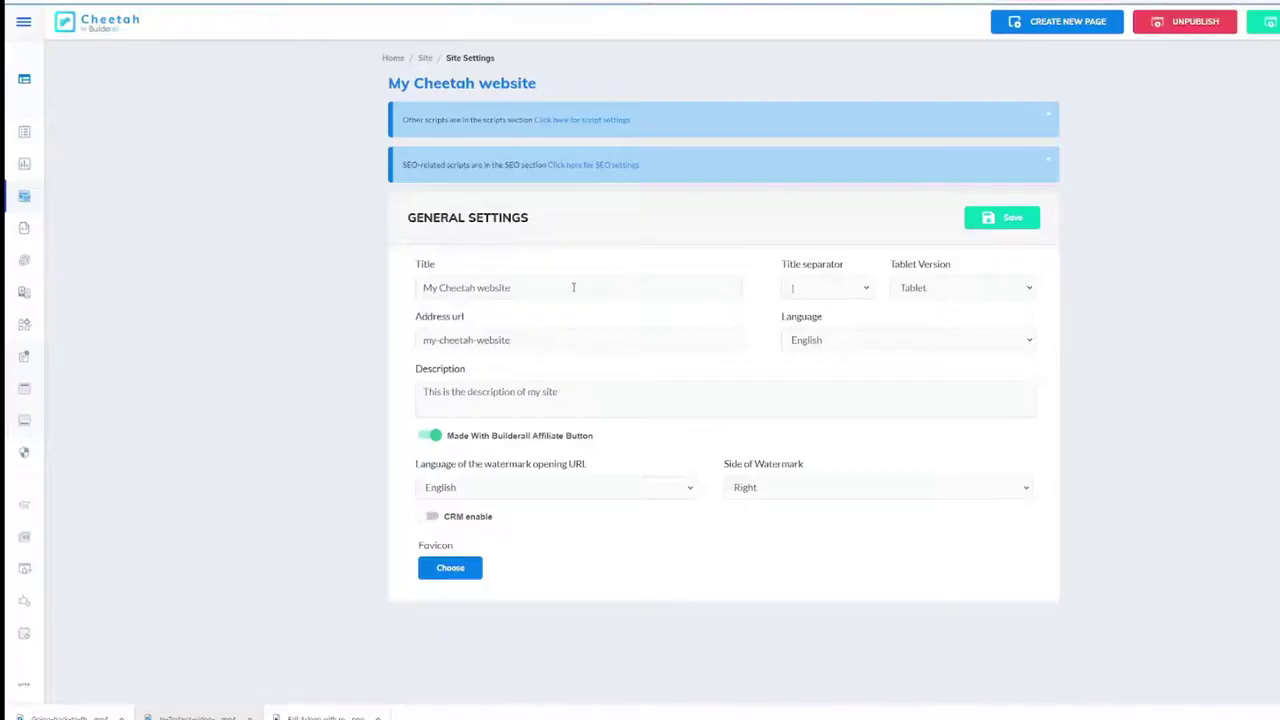
pyautogui.moveTo(572, 287); pyautogui.dragTo(394, 288)
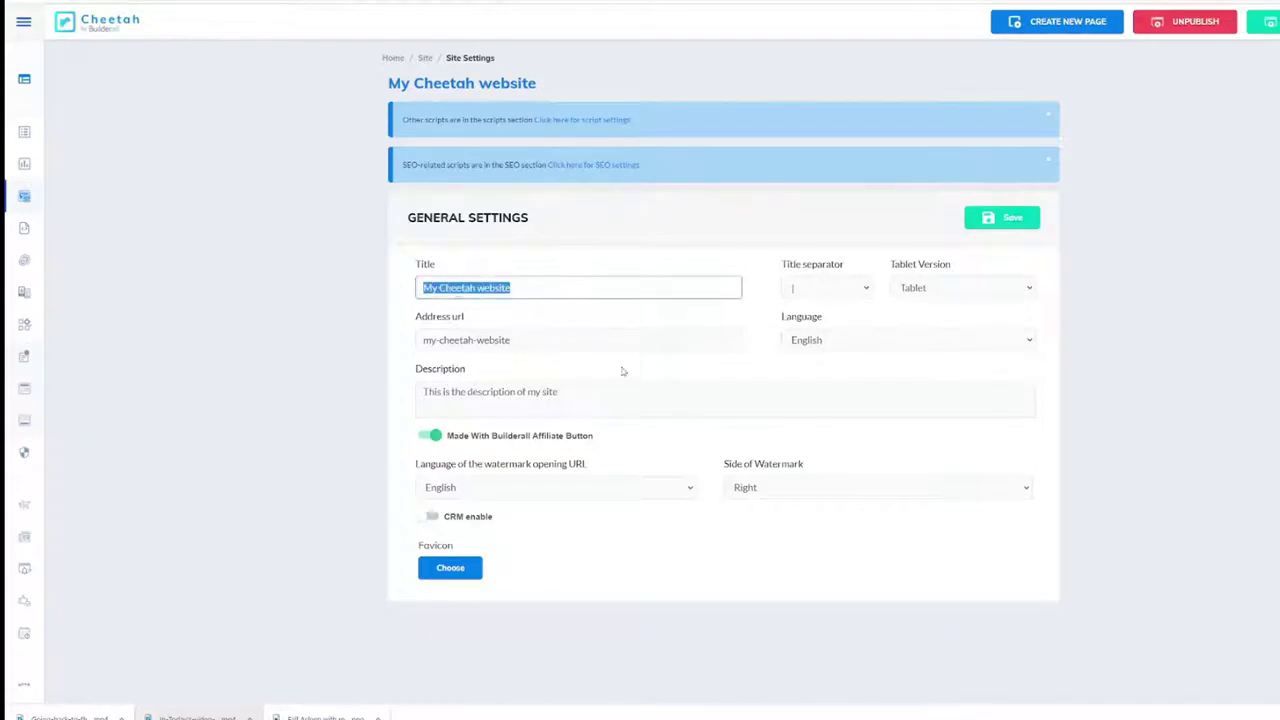
pyautogui.write('Flat')
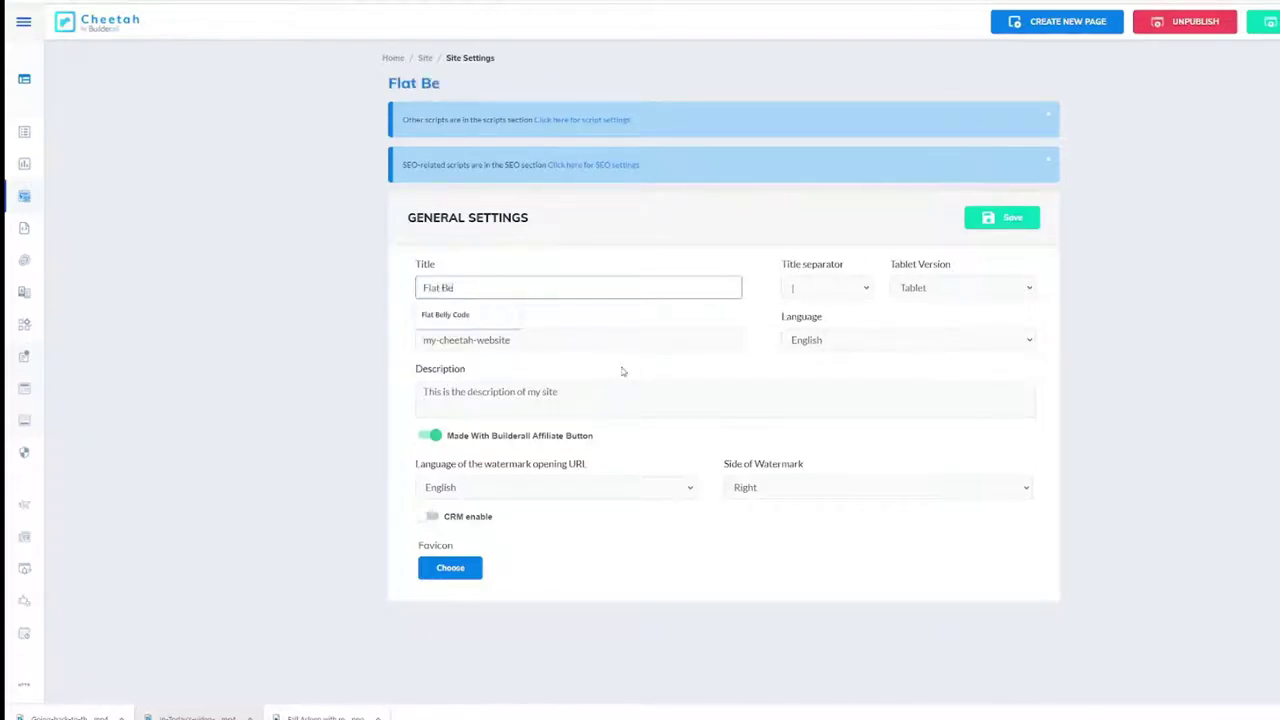
pyautogui.write(' Be')
pyautogui.press('Down')
pyautogui.press('Tab')
# Set the site's address URL to flat-belly-code, turn off the Made With Builderall Affiliate Button, and save the settings
pyautogui.moveTo(560, 340); pyautogui.dragTo(458, 340)
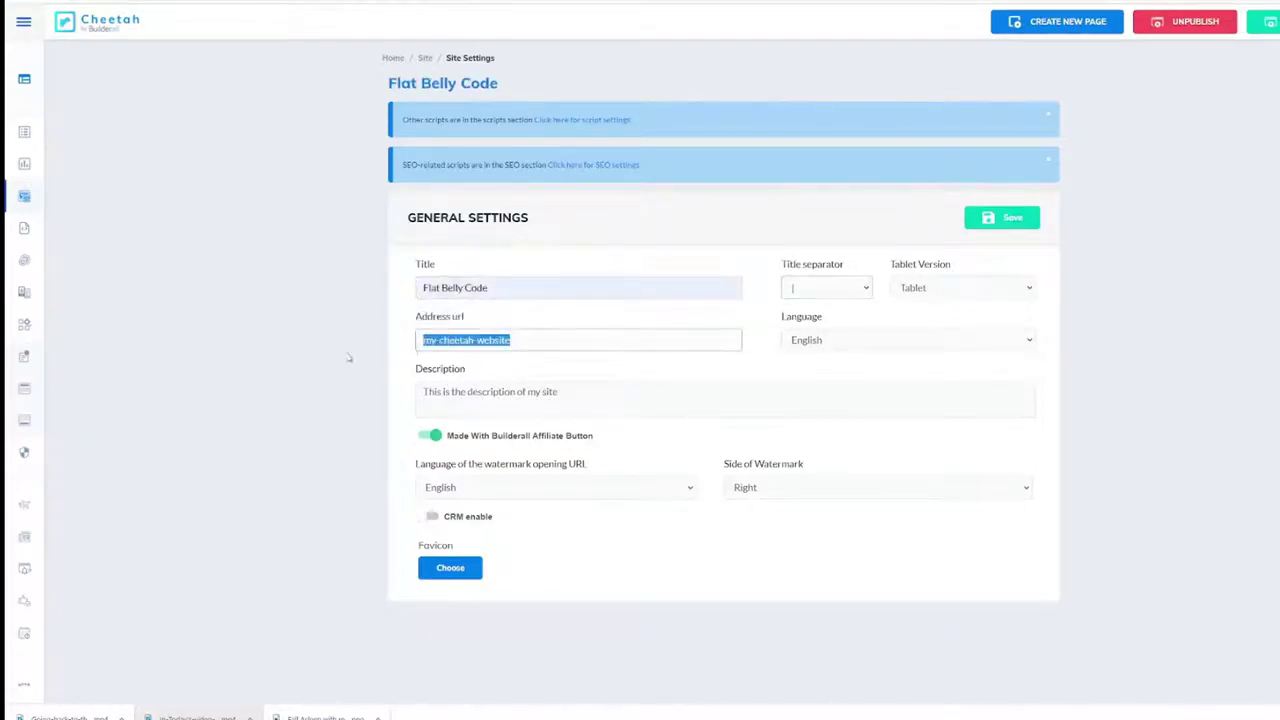
pyautogui.write('flat-belly-code')
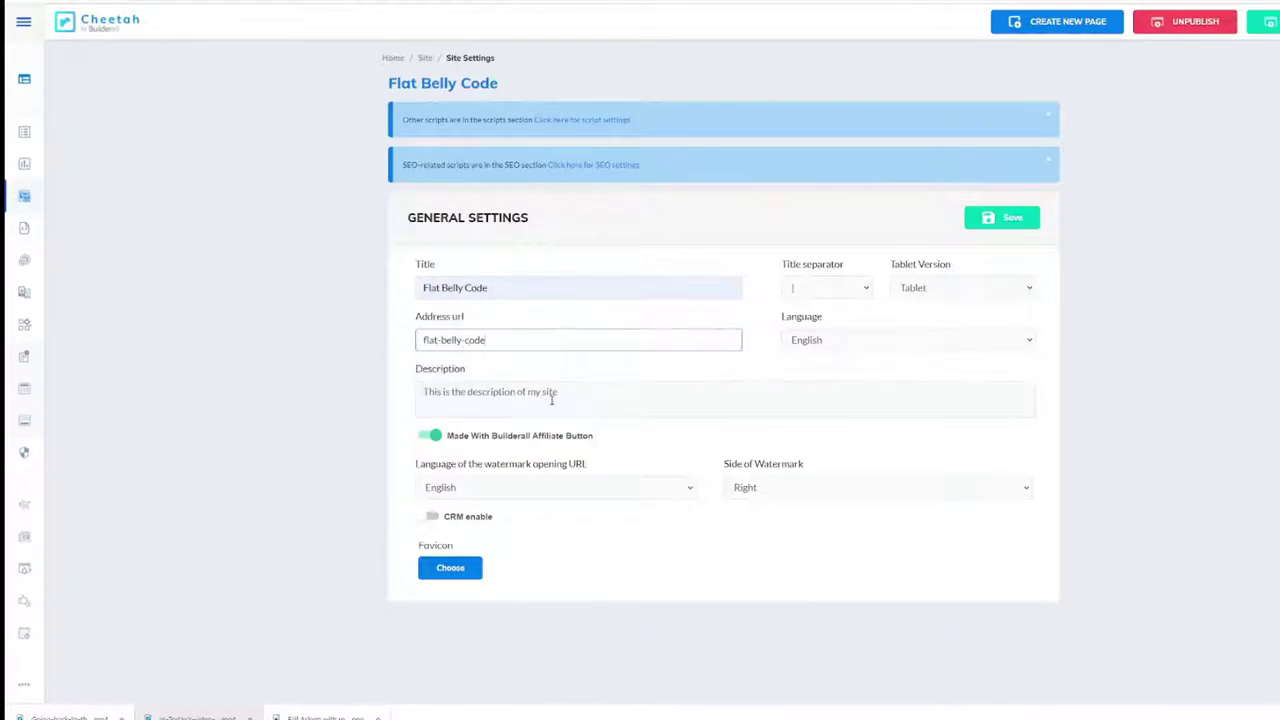
pyautogui.click(351, 408)
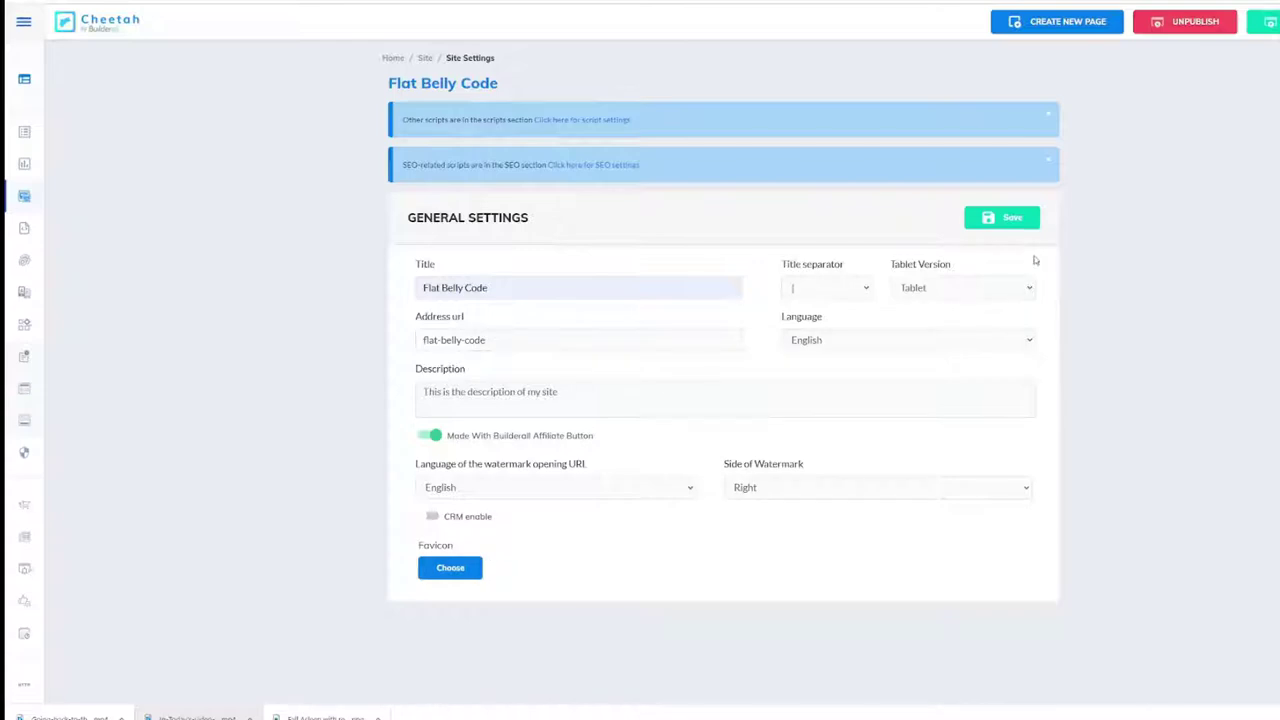
pyautogui.click(436, 439)
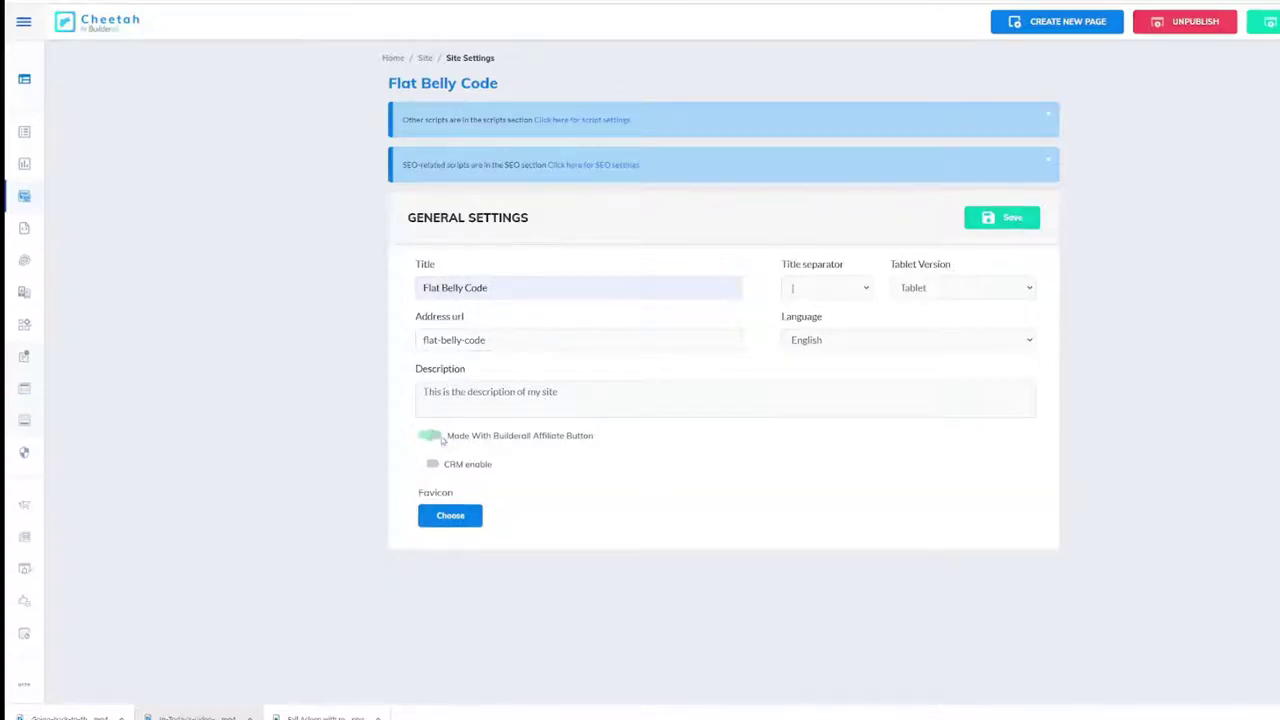
pyautogui.click(1005, 220)
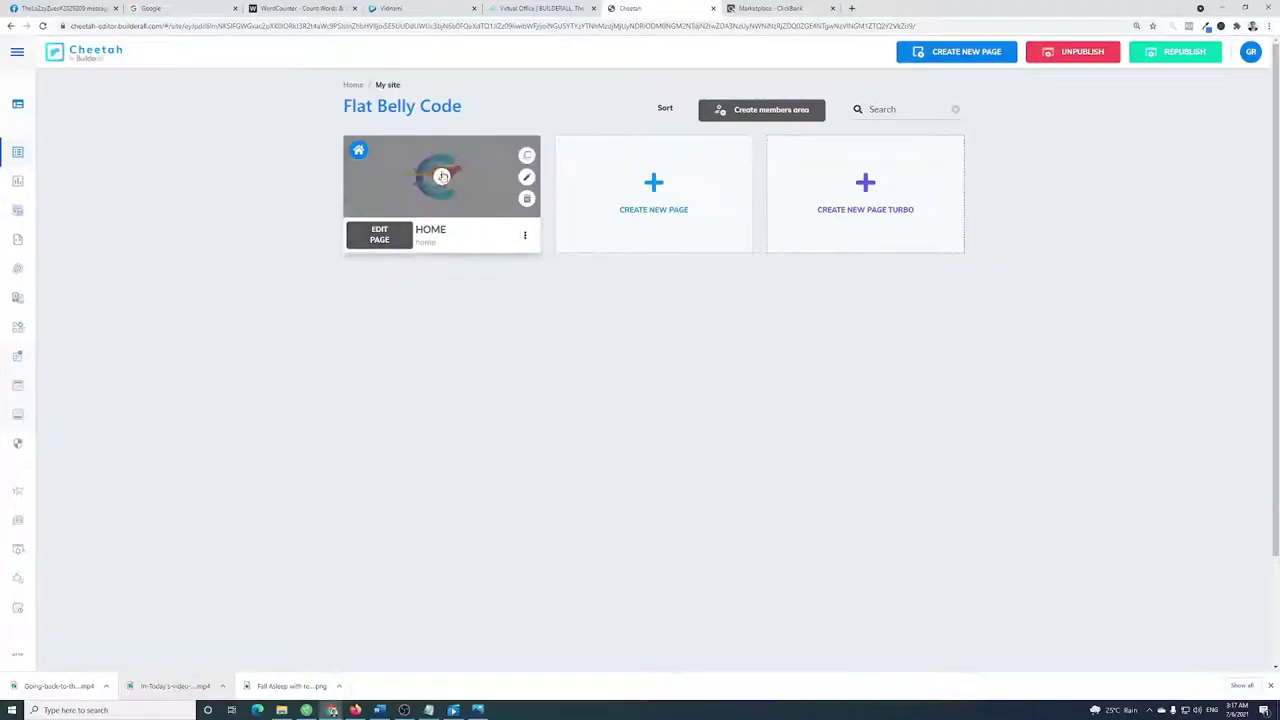
# Open the Home page for editing, delete its placeholder text box, and extend the empty panel to nearly the full visible height
pyautogui.click(380, 235)
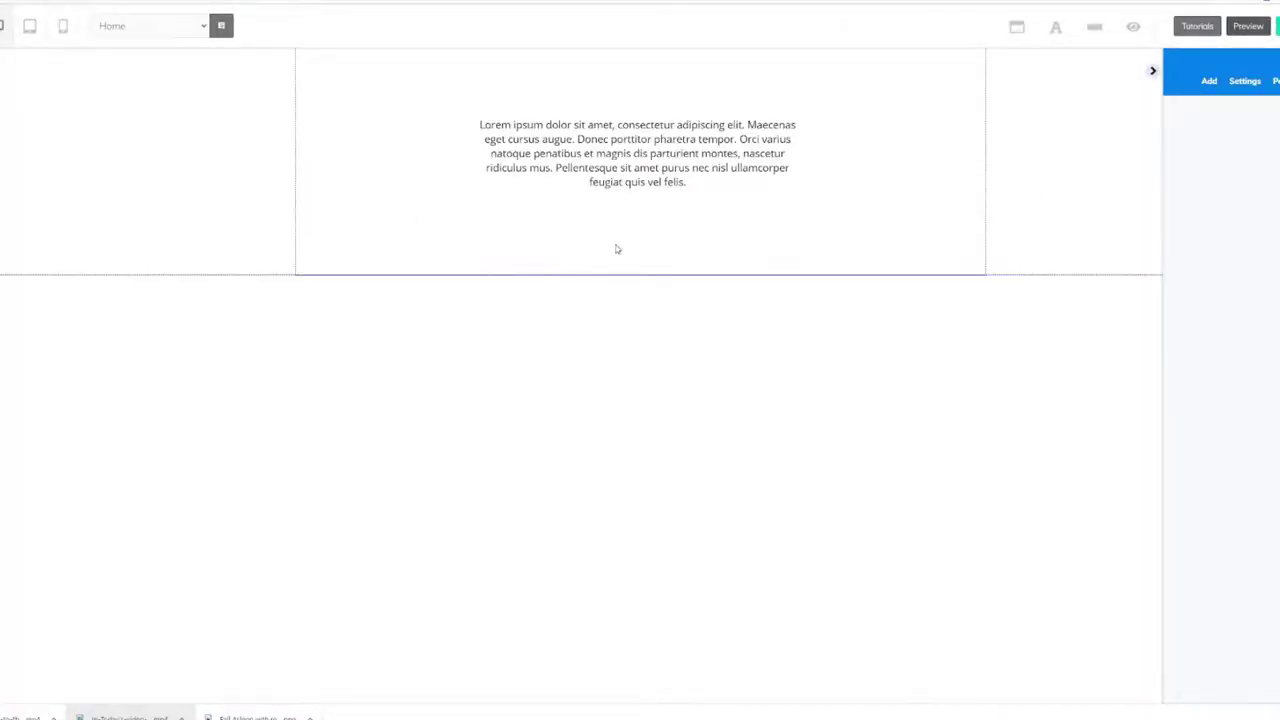
pyautogui.click(628, 200)
pyautogui.click(632, 194)
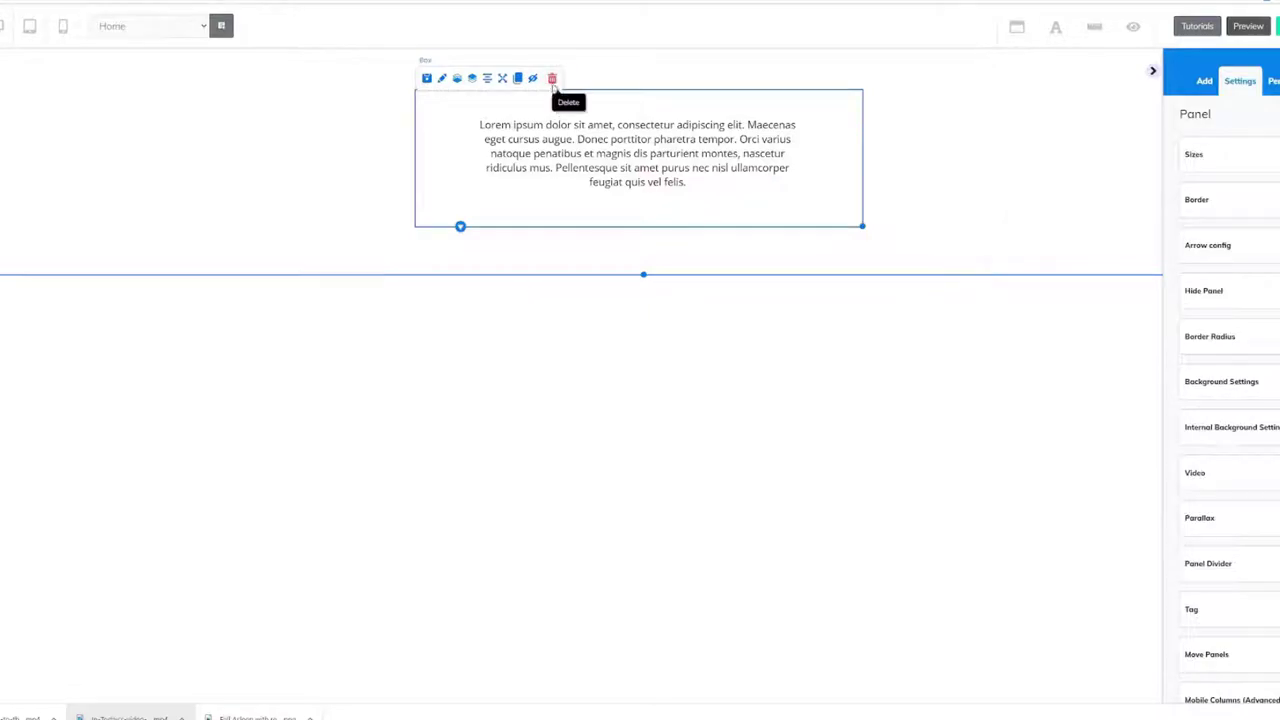
pyautogui.click(552, 79)
pyautogui.click(740, 391)
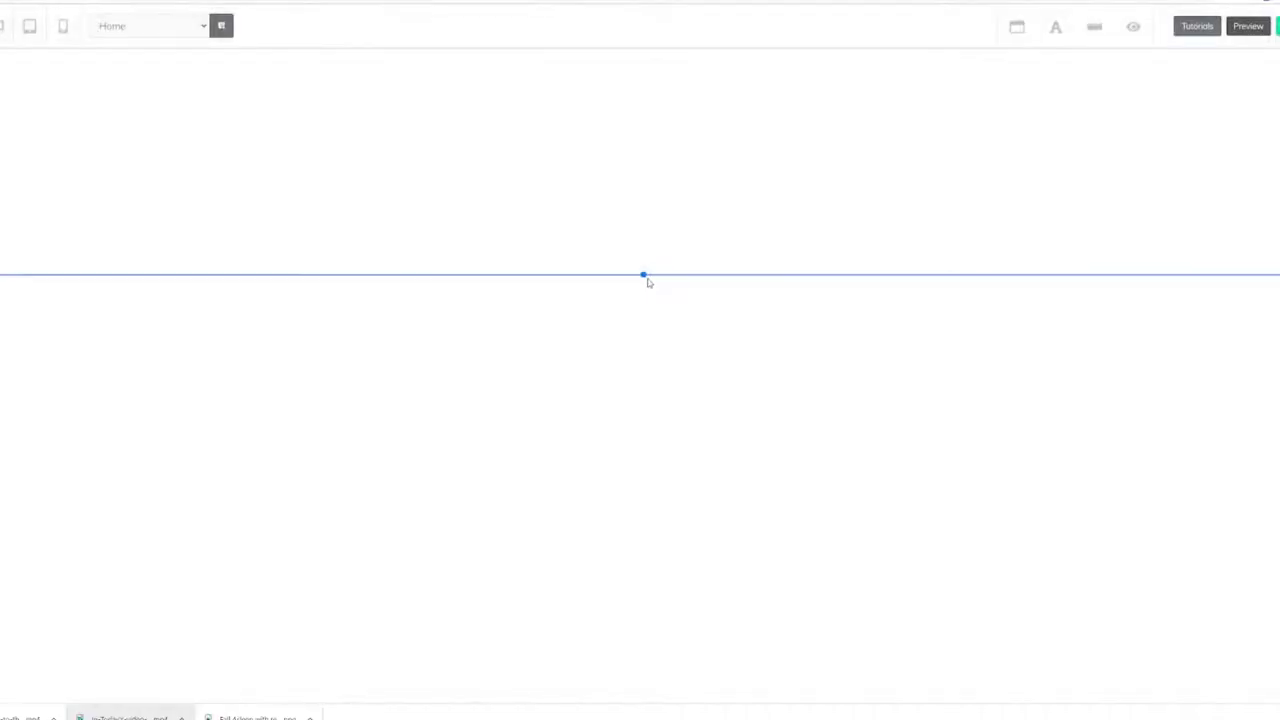
pyautogui.moveTo(645, 275); pyautogui.dragTo(668, 678)
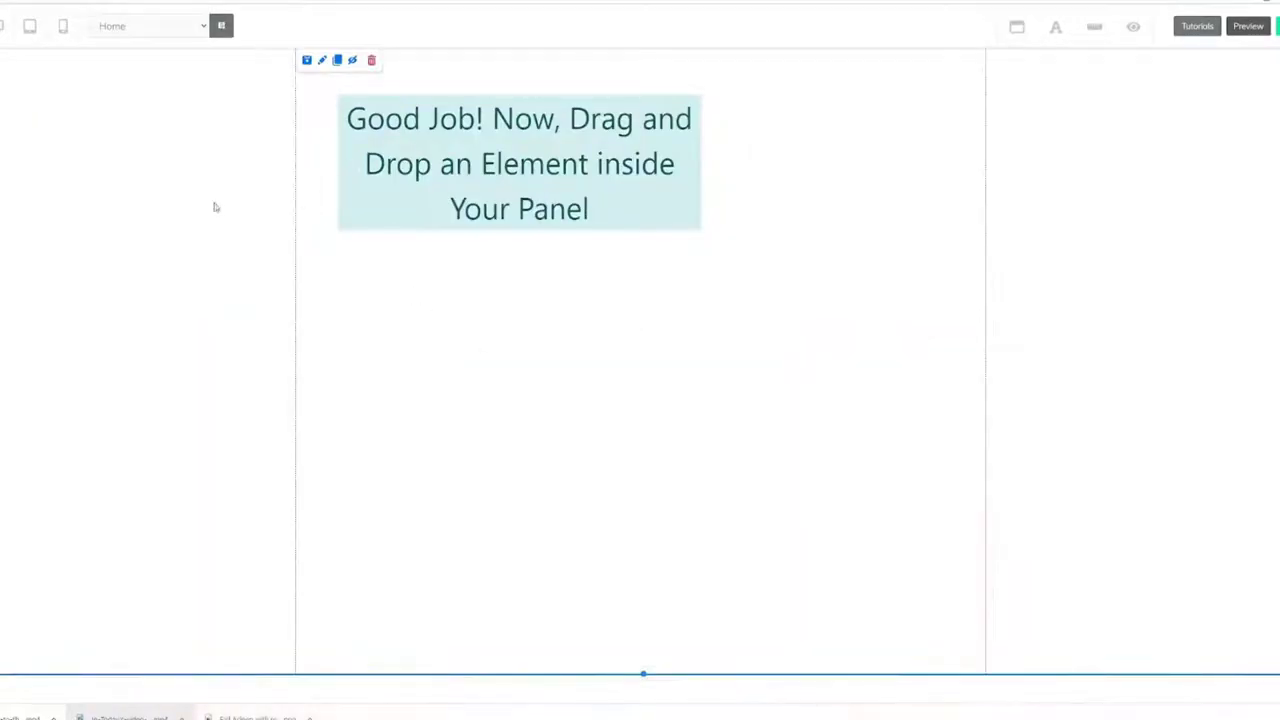
# Open the empty panel's background settings and display the solid color picker
pyautogui.click(321, 60)
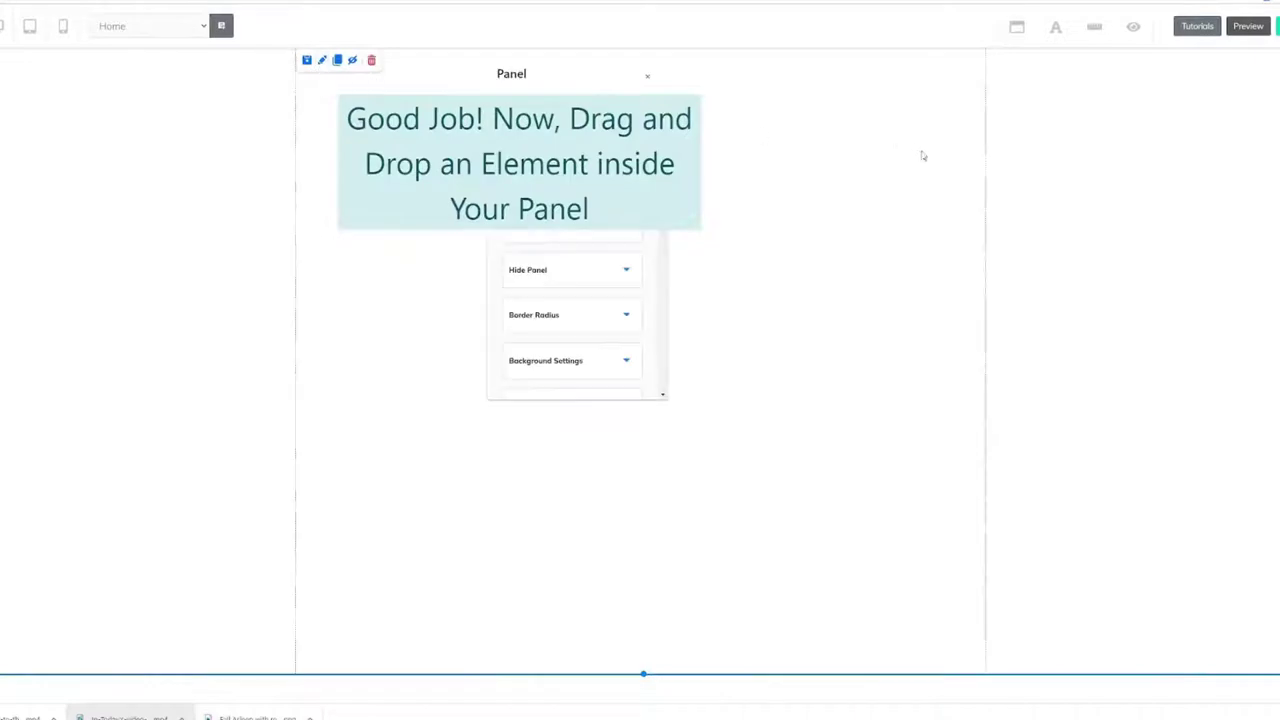
pyautogui.moveTo(677, 351); pyautogui.dragTo(869, 286)
pyautogui.moveTo(551, 88); pyautogui.dragTo(1145, 115)
pyautogui.scroll(-3, 1214, 201)
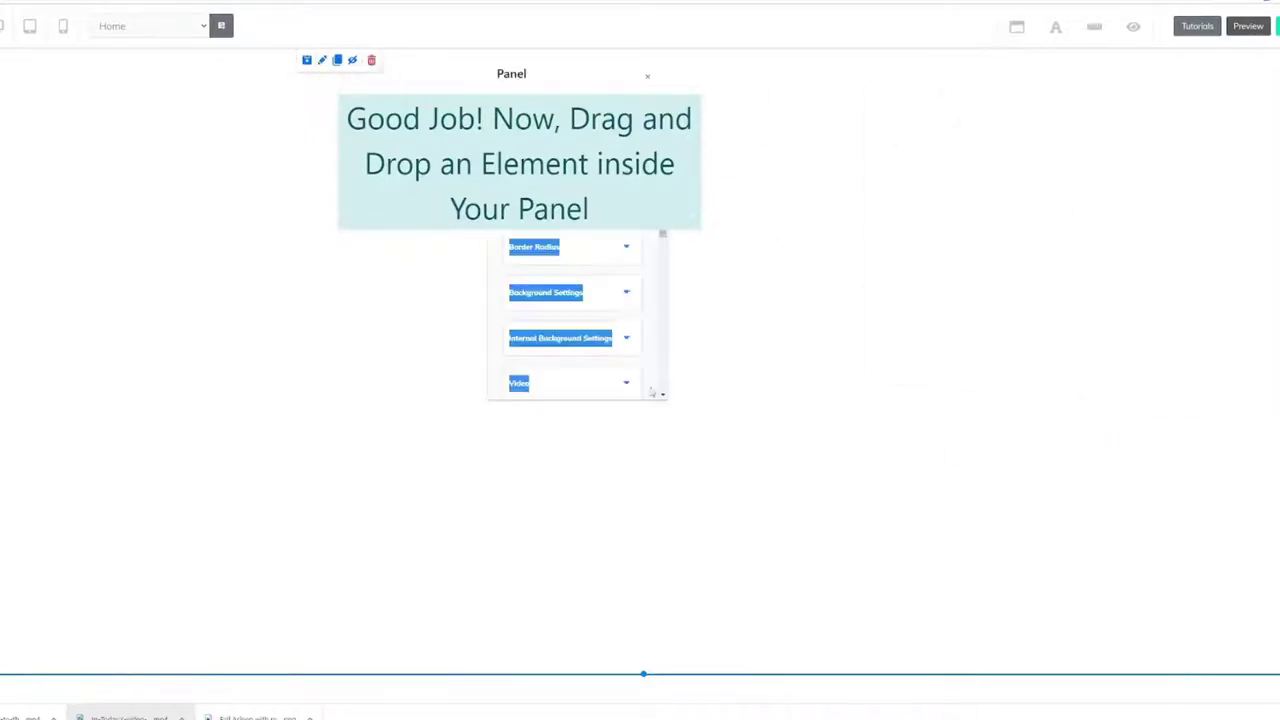
pyautogui.moveTo(669, 294); pyautogui.dragTo(1073, 210)
pyautogui.scroll(1, 1073, 210)
pyautogui.click(1013, 374)
pyautogui.scroll(-3, 1071, 346)
pyautogui.click(990, 398)
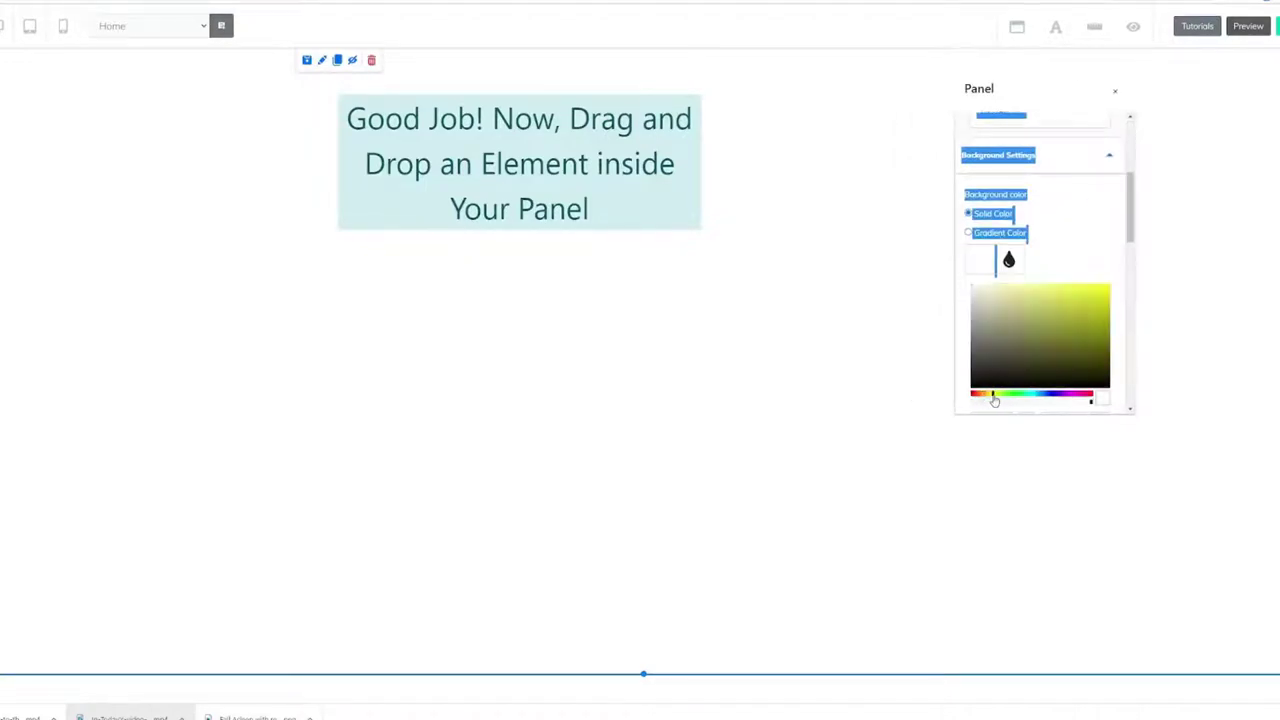
# Try light yellowish-beige and pale pink tints as the panel's solid background color
pyautogui.moveTo(1020, 320); pyautogui.dragTo(1066, 351)
pyautogui.click(1008, 400)
pyautogui.moveTo(1008, 400)
pyautogui.mouseDown()
pyautogui.moveTo(975, 400)
pyautogui.moveTo(1012, 400)
pyautogui.moveTo(995, 400)
pyautogui.mouseUp()
pyautogui.moveTo(990, 340); pyautogui.dragTo(986, 297)
pyautogui.moveTo(996, 399); pyautogui.dragTo(987, 397)
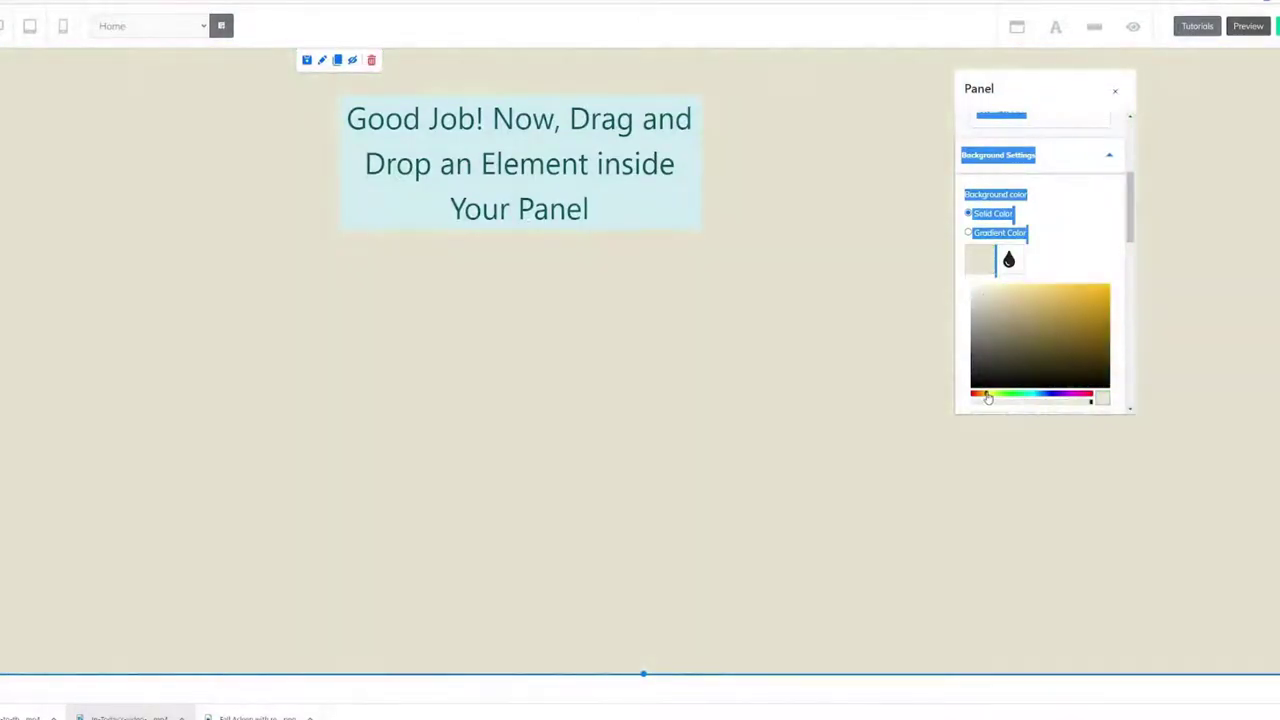
pyautogui.moveTo(986, 294)
pyautogui.mouseDown()
pyautogui.moveTo(983, 309)
pyautogui.moveTo(996, 309)
pyautogui.moveTo(986, 290)
pyautogui.mouseUp()
pyautogui.moveTo(985, 397); pyautogui.dragTo(979, 395)
pyautogui.moveTo(980, 290); pyautogui.dragTo(986, 291)
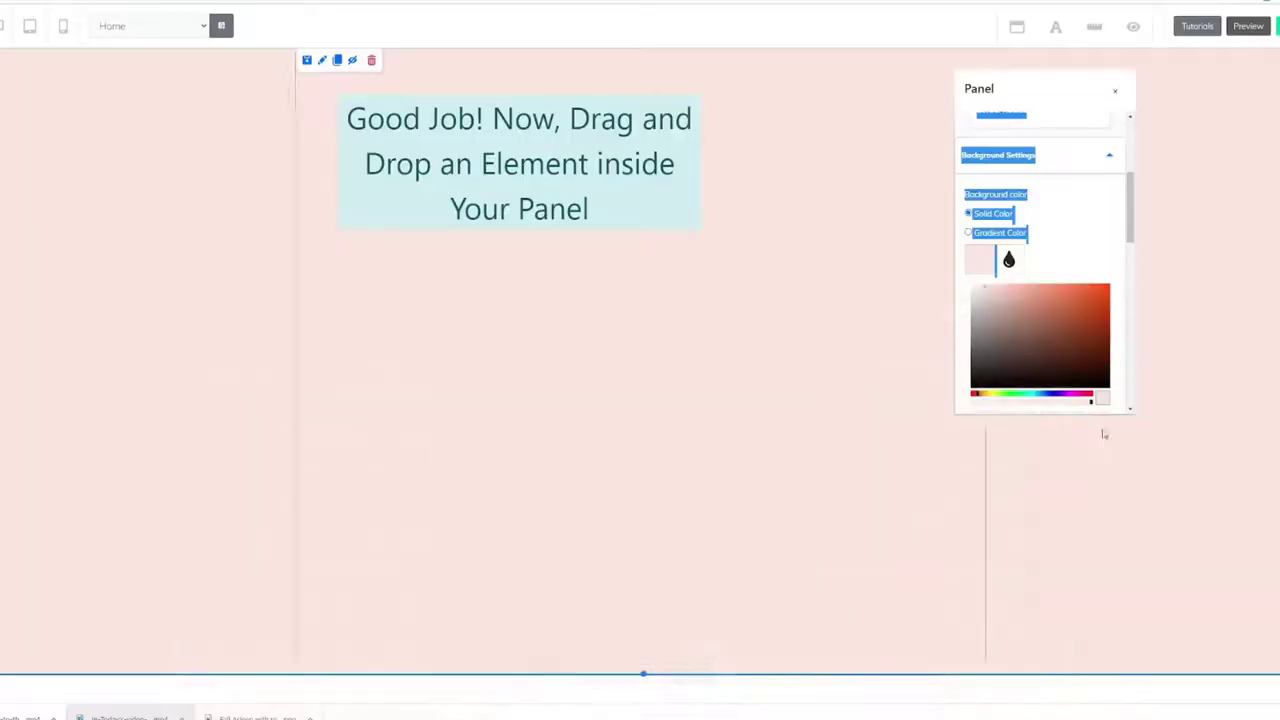
# Set the panel's solid background to a light pinkish beige and close its settings
pyautogui.click(981, 397)
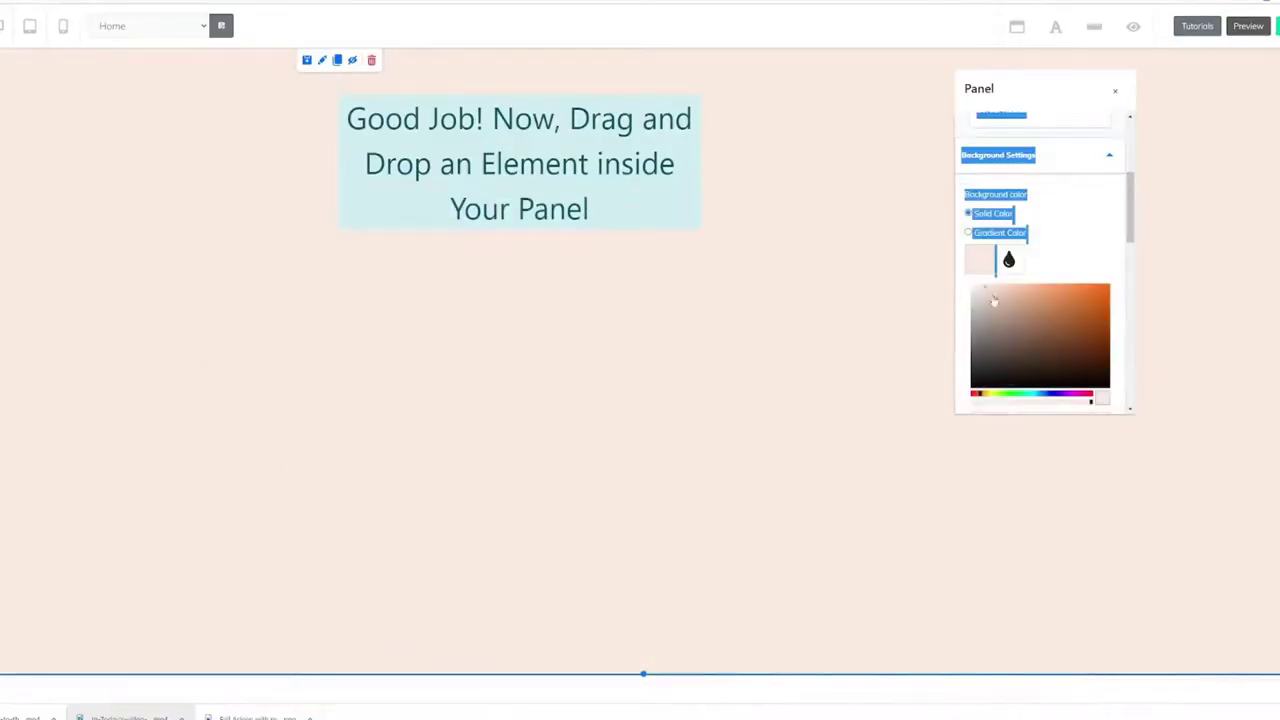
pyautogui.moveTo(993, 300); pyautogui.dragTo(984, 297)
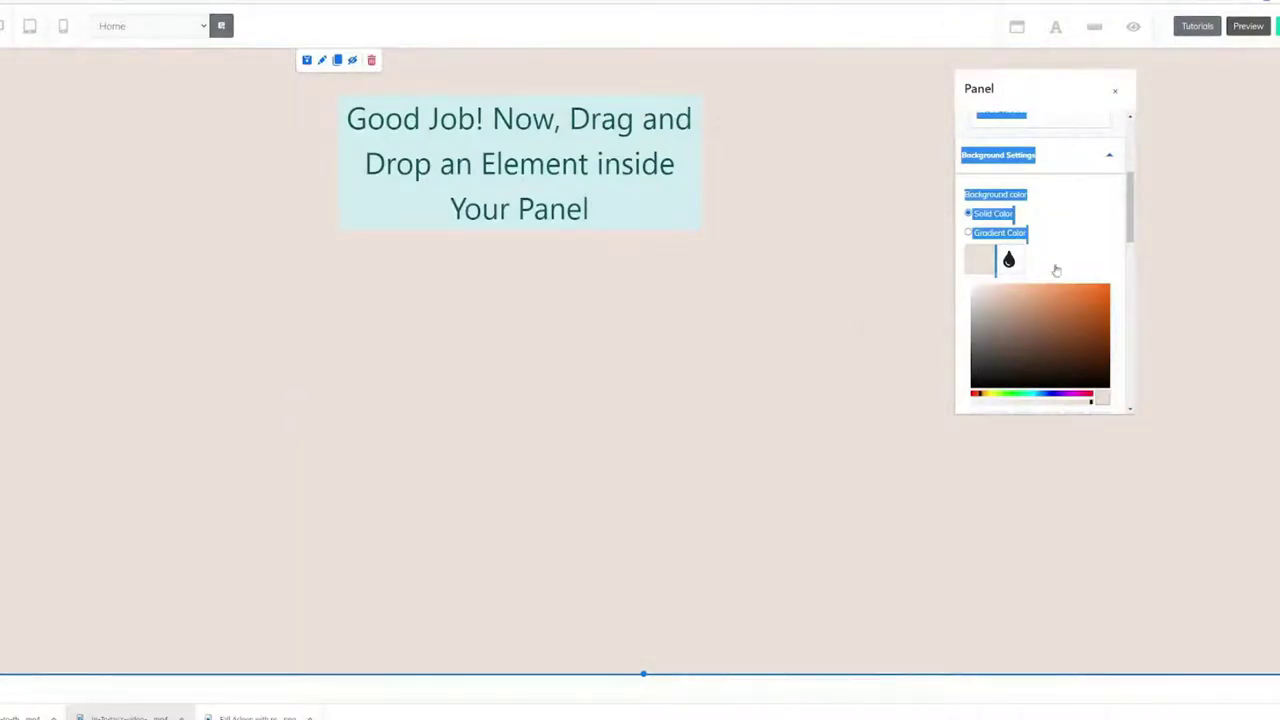
pyautogui.click(1107, 220)
pyautogui.moveTo(1050, 92); pyautogui.dragTo(1190, 95)
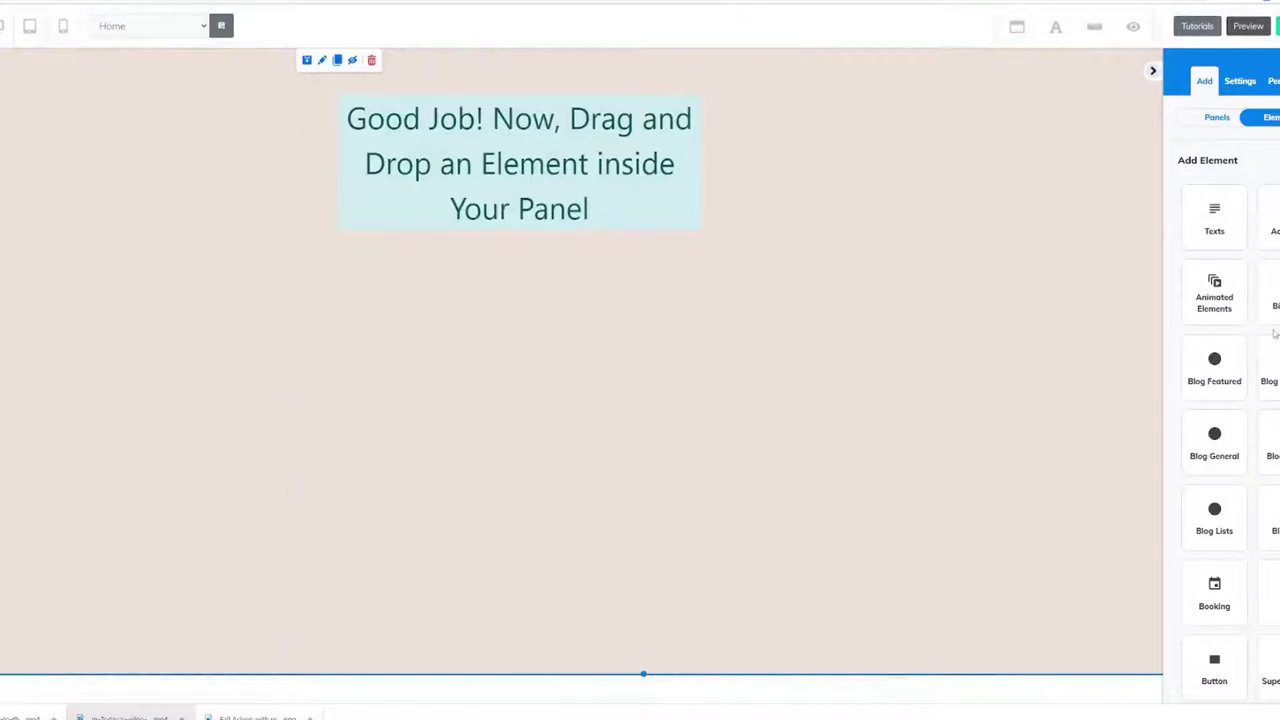
# Add a white box element with a soft shadow to the beige panel
pyautogui.scroll(-2, 1276, 450)
pyautogui.moveTo(1276, 440)
pyautogui.mouseDown()
pyautogui.moveTo(1120, 425)
pyautogui.moveTo(760, 353)
pyautogui.moveTo(1272, 440)
pyautogui.mouseUp()
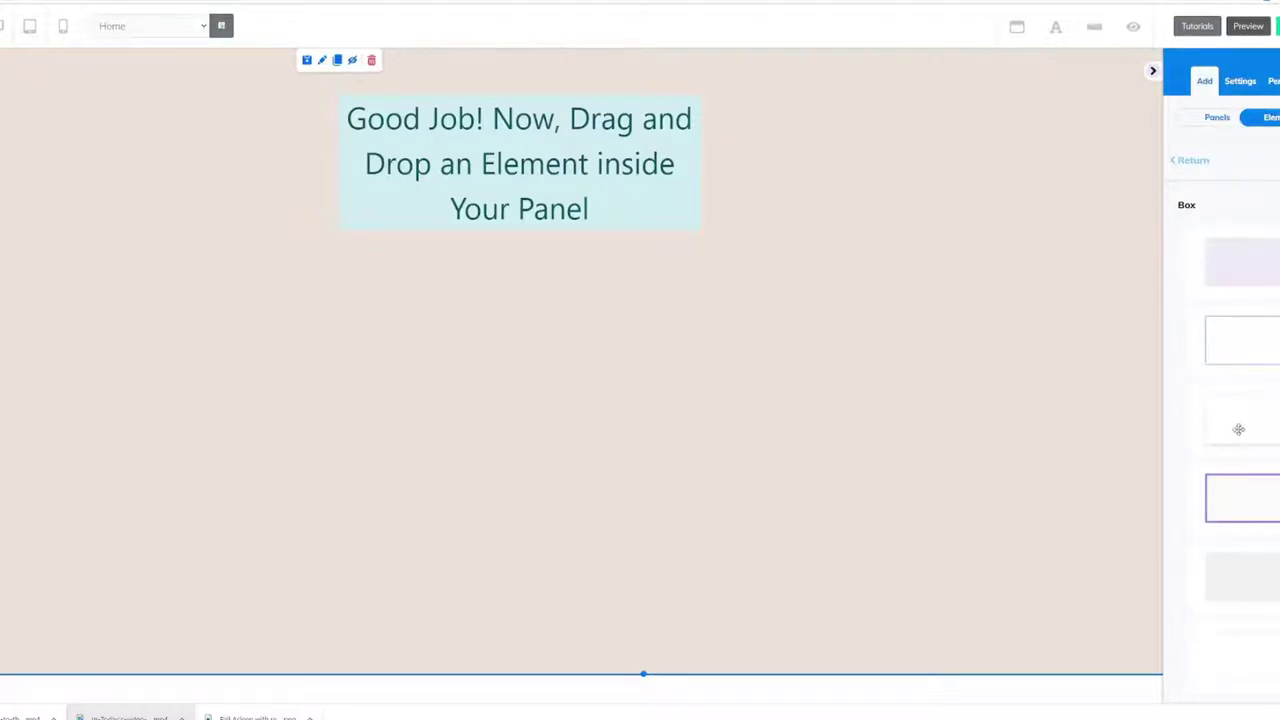
pyautogui.moveTo(1238, 429); pyautogui.dragTo(583, 237)
pyautogui.click(651, 277)
# Enlarge the white box to span the panel's full height and position it around the middle of the page
pyautogui.moveTo(729, 335); pyautogui.dragTo(910, 668)
pyautogui.moveTo(617, 389); pyautogui.dragTo(559, 389)
pyautogui.moveTo(628, 241); pyautogui.dragTo(629, 111)
pyautogui.moveTo(809, 506); pyautogui.dragTo(886, 674)
pyautogui.moveTo(737, 600); pyautogui.dragTo(807, 577)
pyautogui.moveTo(895, 678); pyautogui.dragTo(860, 637)
pyautogui.click(1034, 491)
# Set the white box's top-left border radius to 0
pyautogui.click(1257, 350)
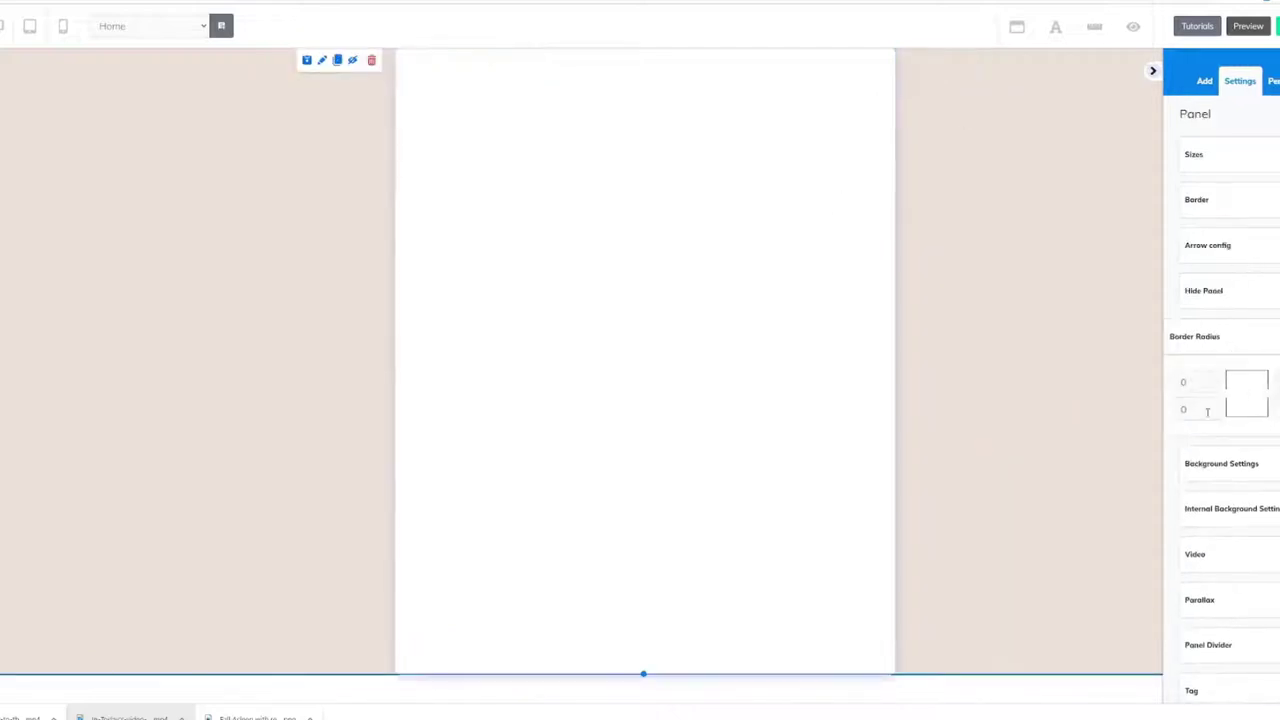
pyautogui.click(700, 211)
pyautogui.click(1196, 245)
pyautogui.click(1196, 245)
pyautogui.click(1247, 288)
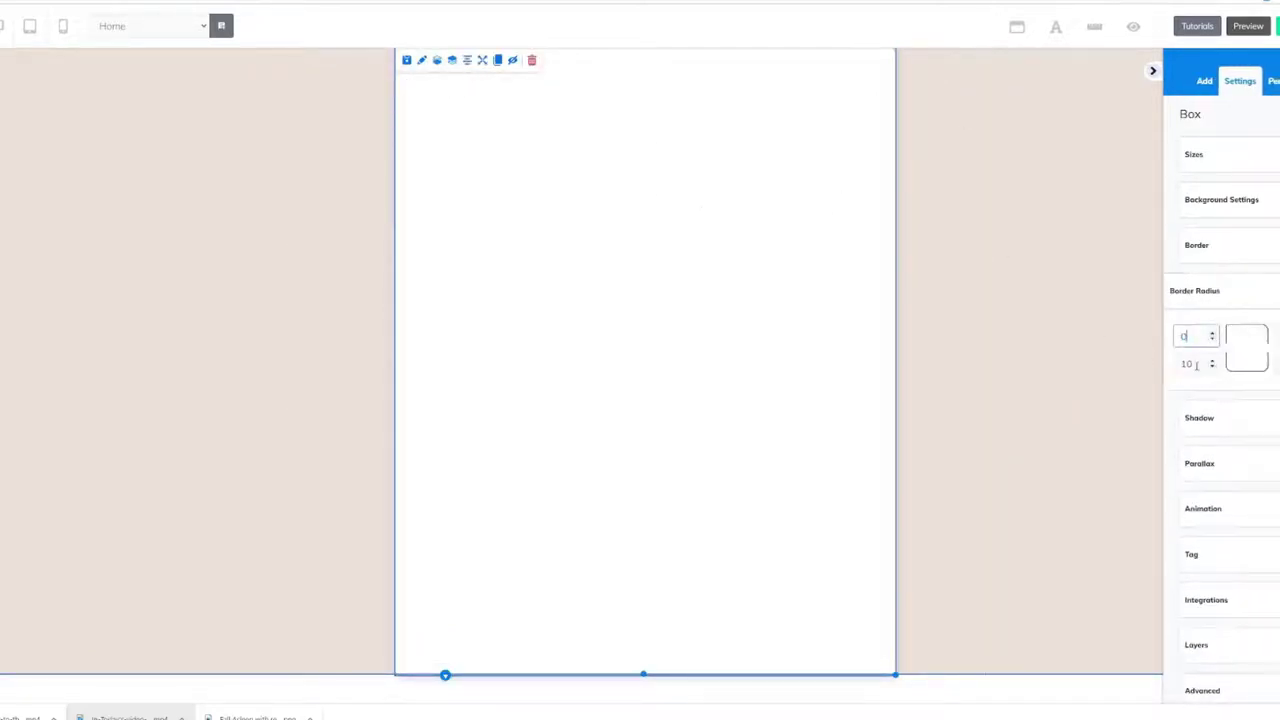
pyautogui.click(955, 325)
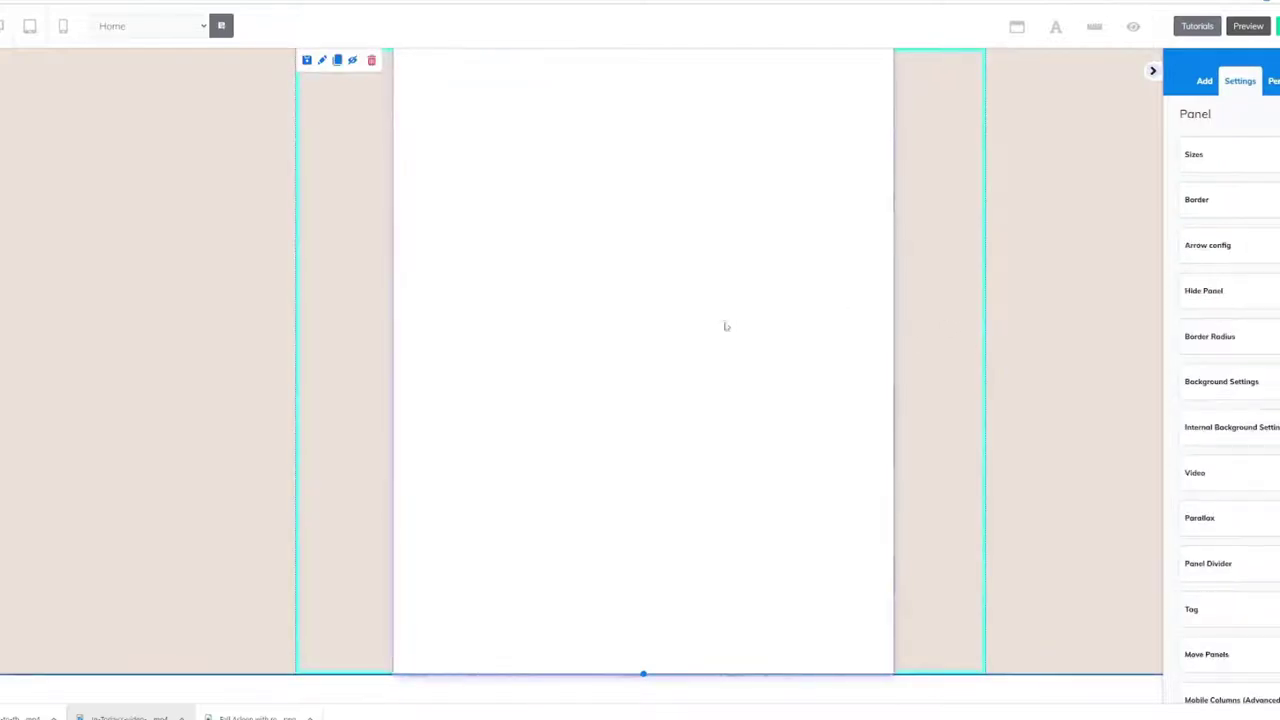
# Add a Title H1 text element near the top of the white box
pyautogui.click(1207, 81)
pyautogui.click(1204, 120)
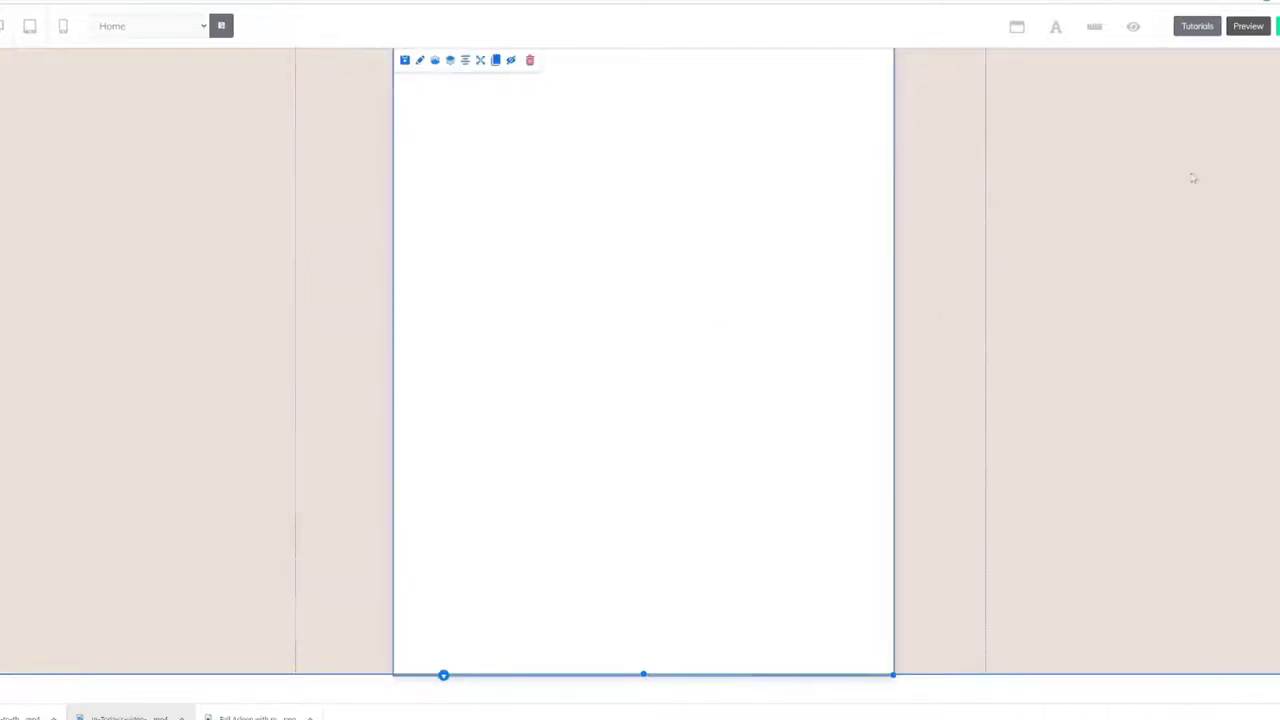
pyautogui.scroll(-5, 1249, 514)
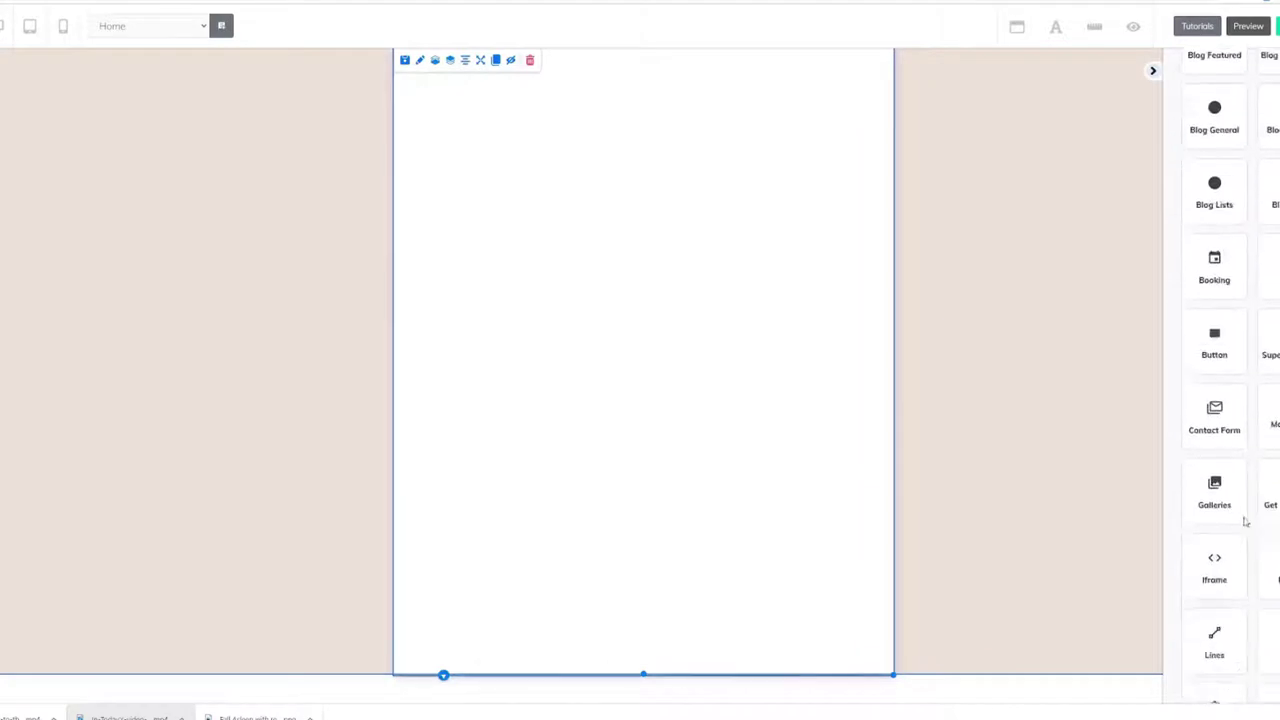
pyautogui.scroll(5, 1249, 594)
pyautogui.scroll(-2, 1226, 346)
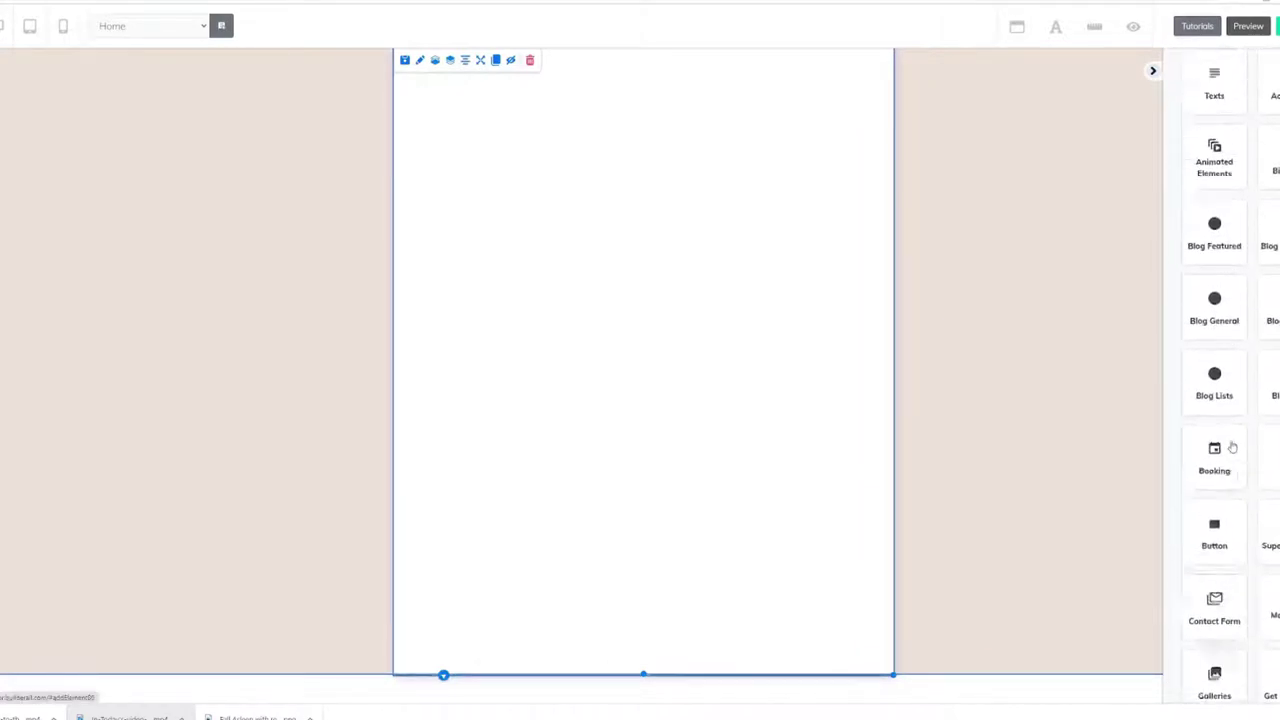
pyautogui.click(1214, 62)
pyautogui.moveTo(1237, 262); pyautogui.dragTo(668, 157)
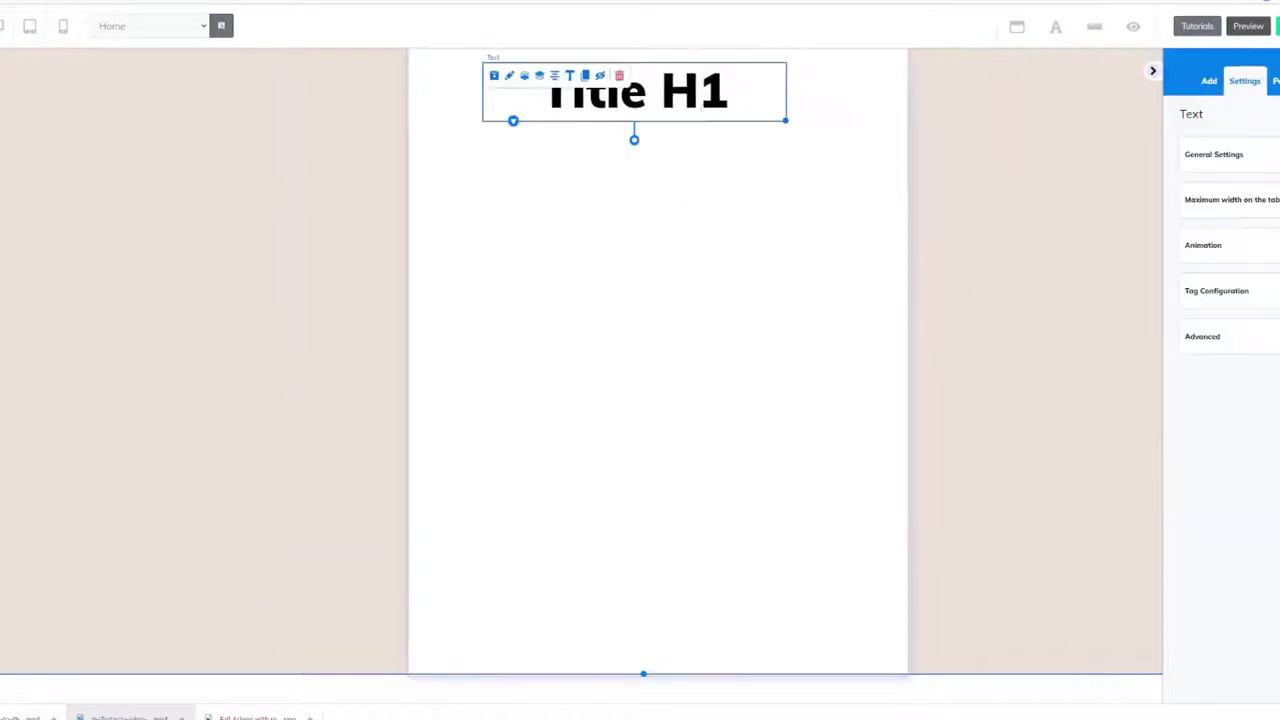
# Replace the title text with the copied headline "Video Reveals a Simple Trick to Melt Over 40lbs of FAT Without Counting Calories or Cutting Carbs"
pyautogui.hotkey('alt', 'Tab')
pyautogui.moveTo(1120, 240); pyautogui.dragTo(697, 240)
pyautogui.click(1183, 216)
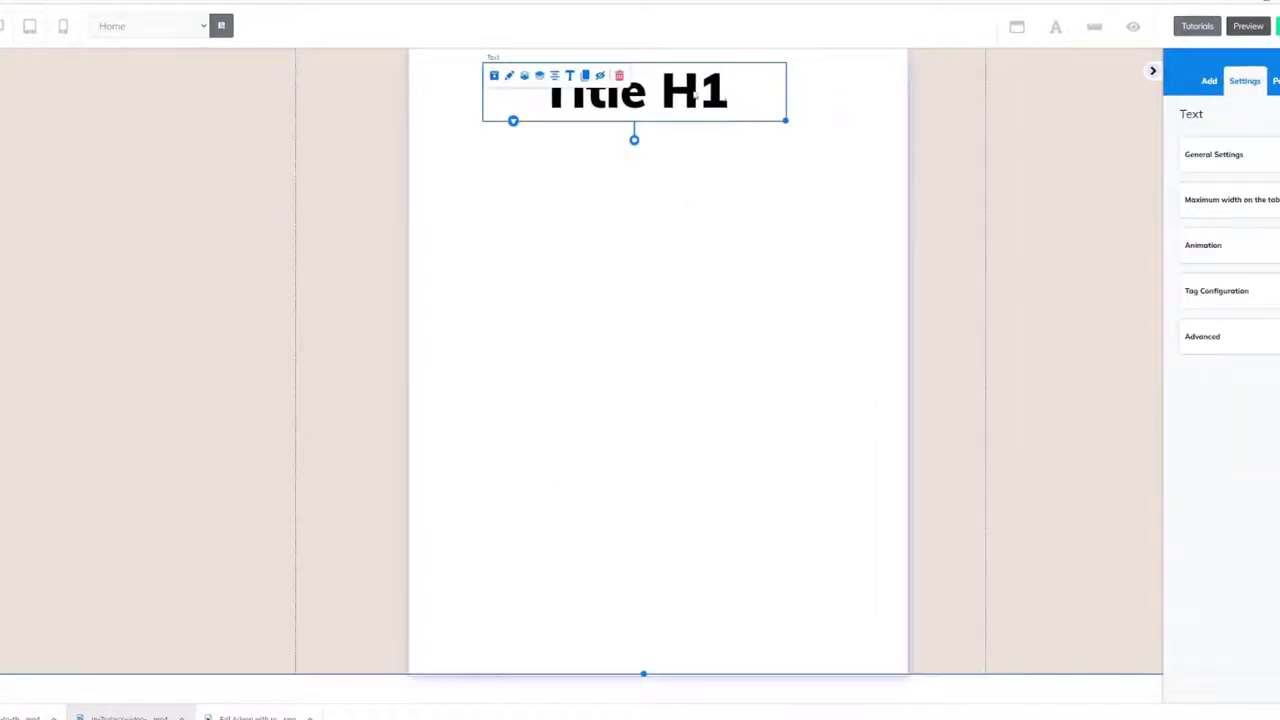
pyautogui.doubleClick(716, 95)
pyautogui.hotkey('ctrl', 'a')
pyautogui.write('Video Reveals a Simple Trick to Melt Over 40lbs of FAT Without Counting Calories or Cutting Carbs')
pyautogui.moveTo(705, 585); pyautogui.dragTo(651, 60)
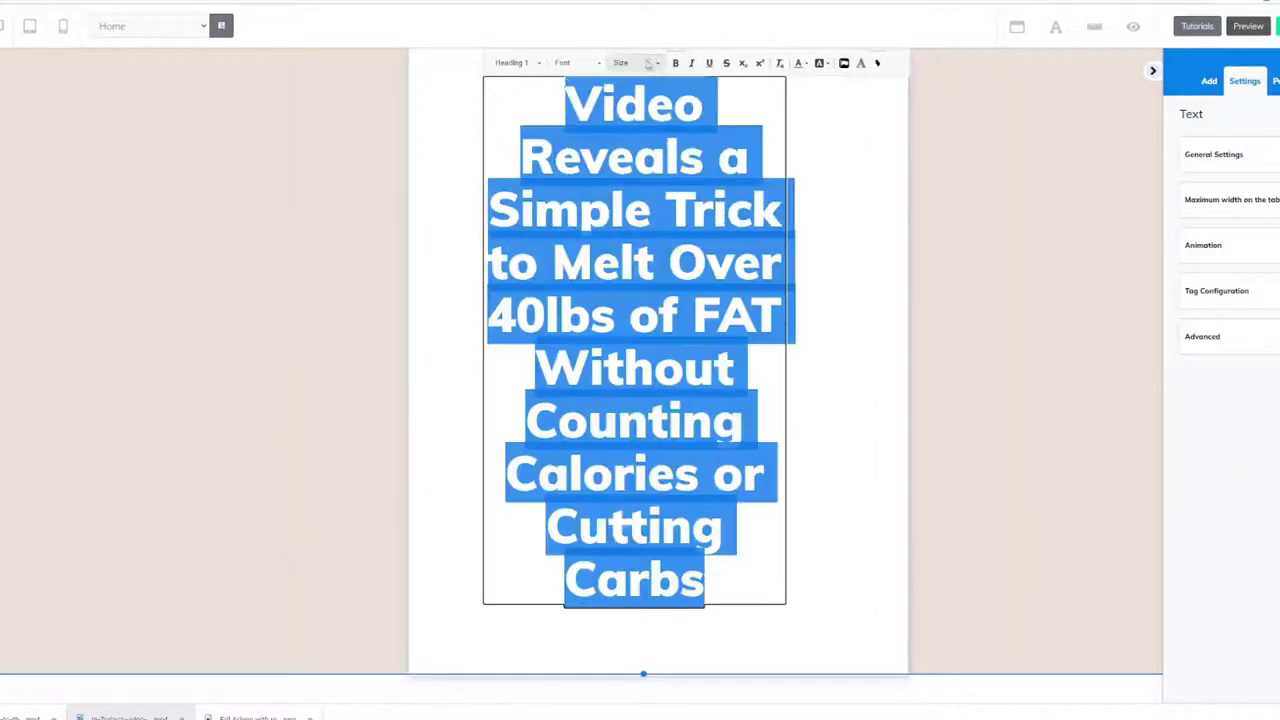
# Set the headline's font size to 40, widen its text box to fit three lines and center it in the white box
pyautogui.click(651, 60)
pyautogui.scroll(-2, 651, 128)
pyautogui.click(640, 125)
pyautogui.click(640, 62)
pyautogui.scroll(-3, 643, 160)
pyautogui.click(643, 157)
pyautogui.click(783, 262)
pyautogui.moveTo(783, 262); pyautogui.dragTo(940, 205)
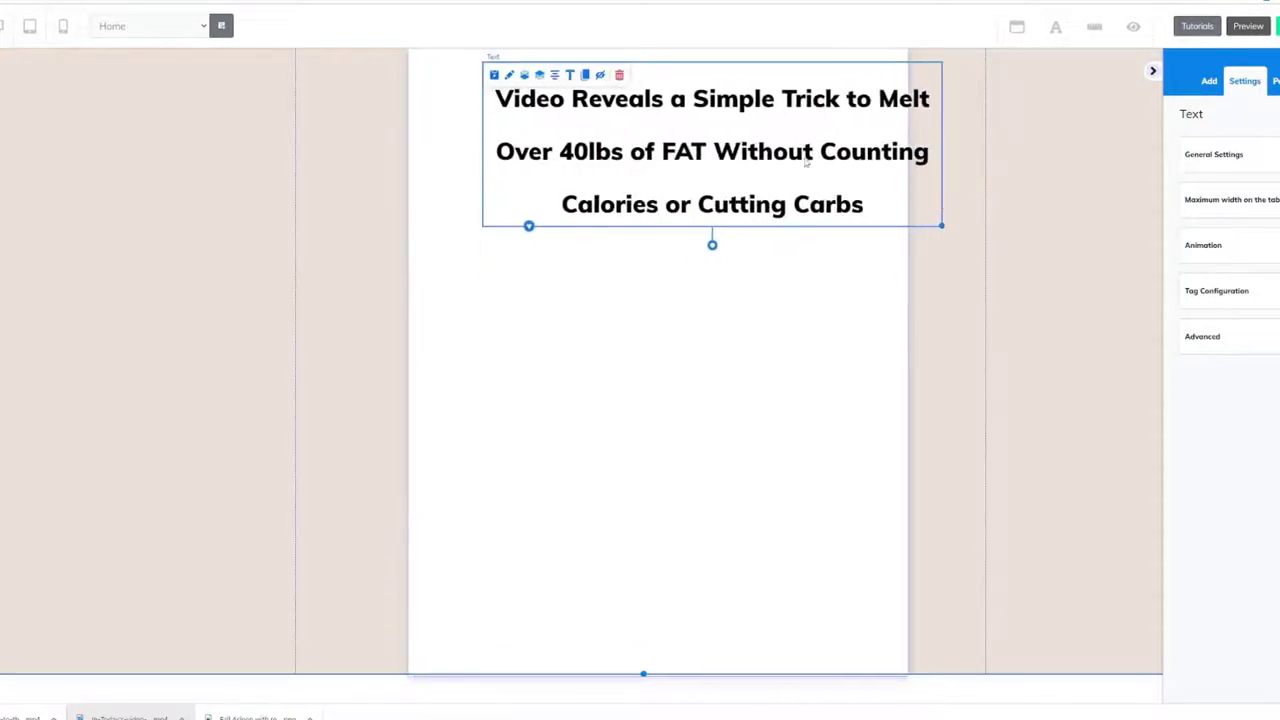
pyautogui.click(632, 150)
pyautogui.click(1258, 154)
pyautogui.click(1238, 200)
pyautogui.click(1238, 222)
pyautogui.click(1248, 290)
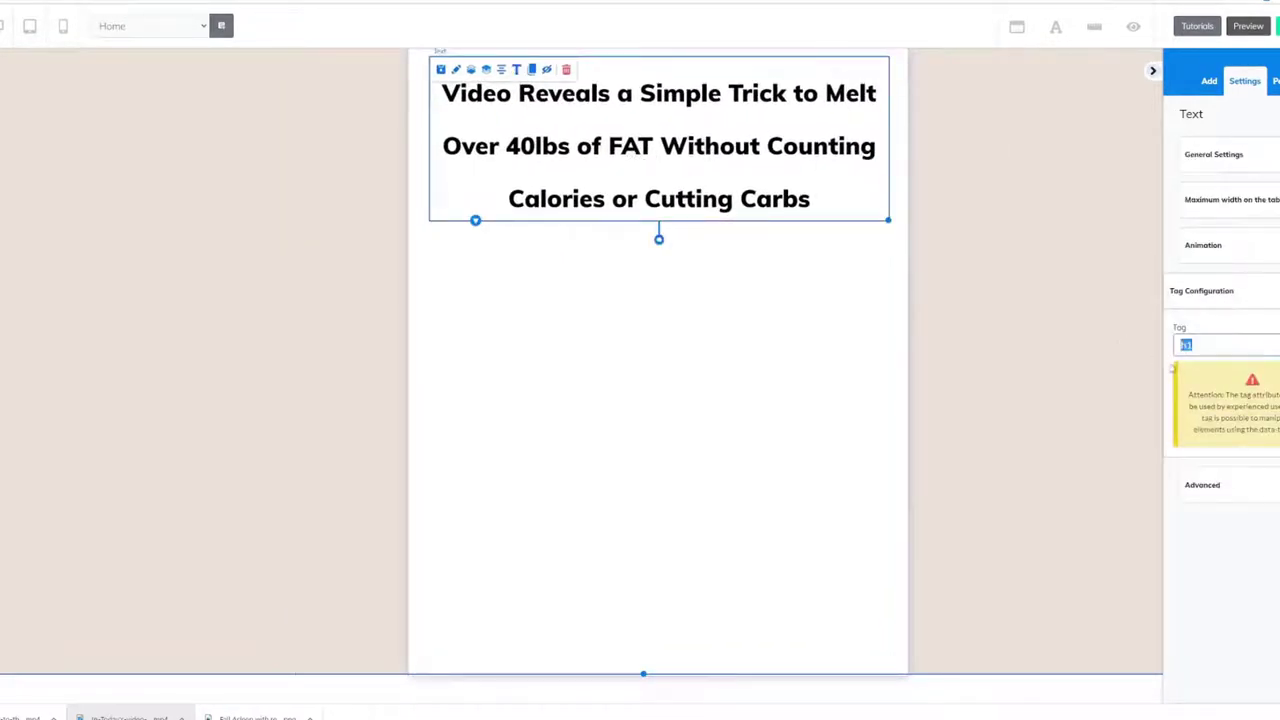
pyautogui.click(1201, 290)
pyautogui.click(1200, 336)
# Format the headline as Heading 2 and color all of its text red
pyautogui.doubleClick(483, 85)
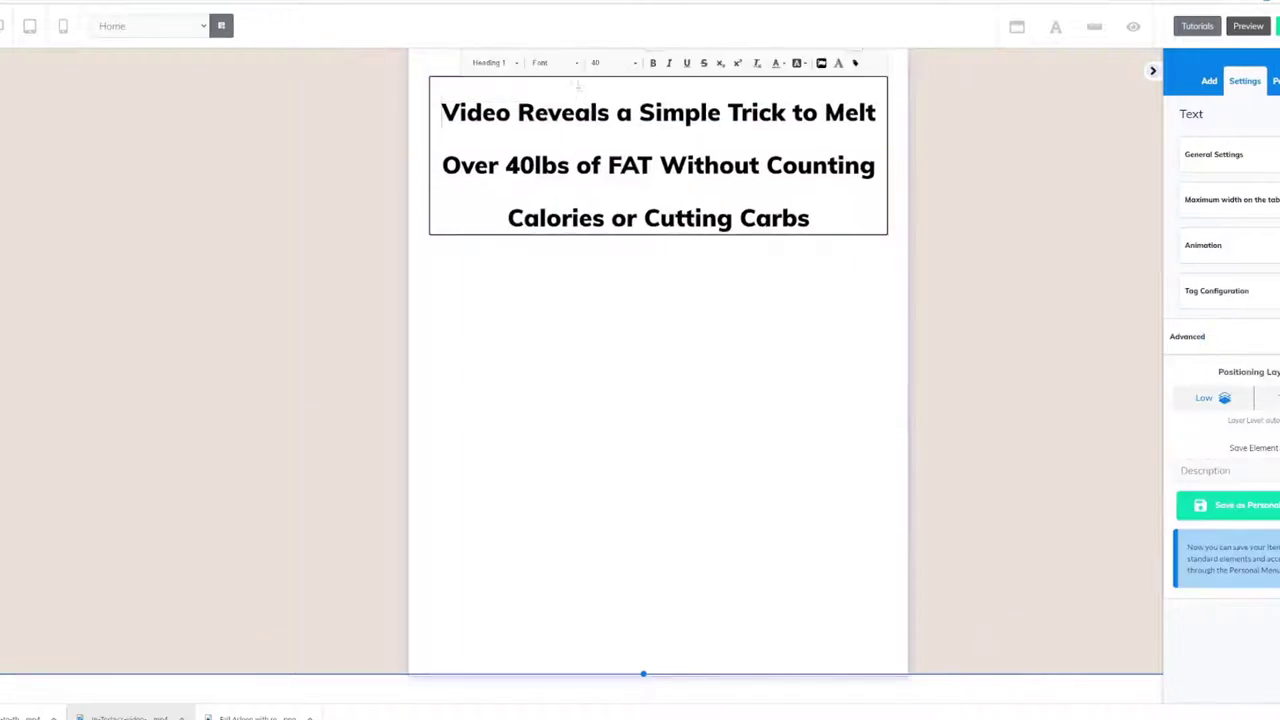
pyautogui.click(503, 63)
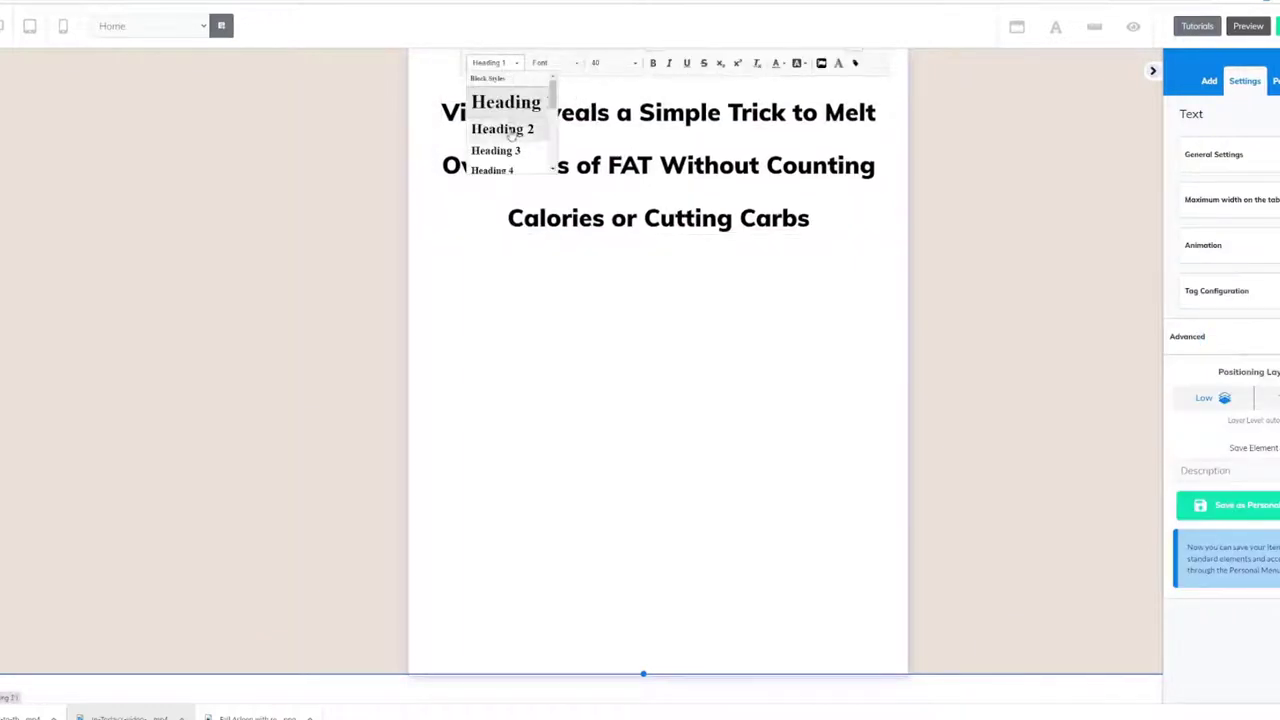
pyautogui.click(510, 130)
pyautogui.doubleClick(697, 123)
pyautogui.moveTo(795, 153); pyautogui.dragTo(444, 93)
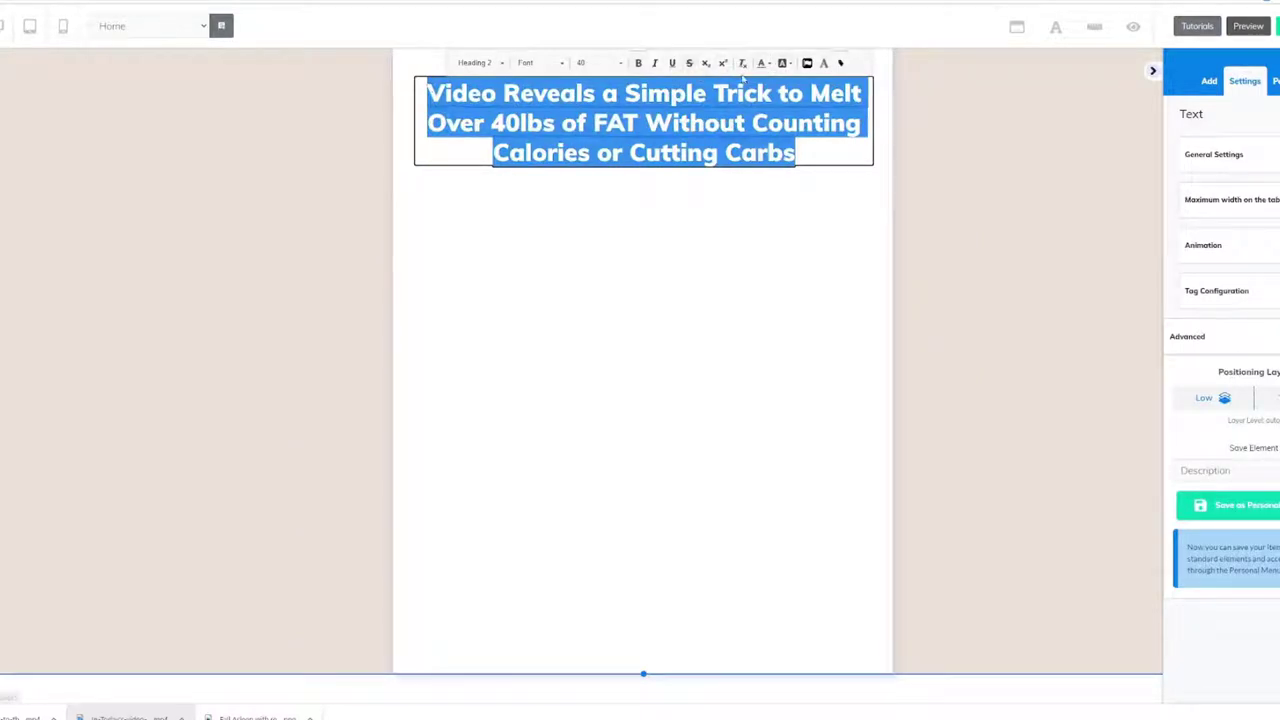
pyautogui.click(770, 64)
pyautogui.click(781, 137)
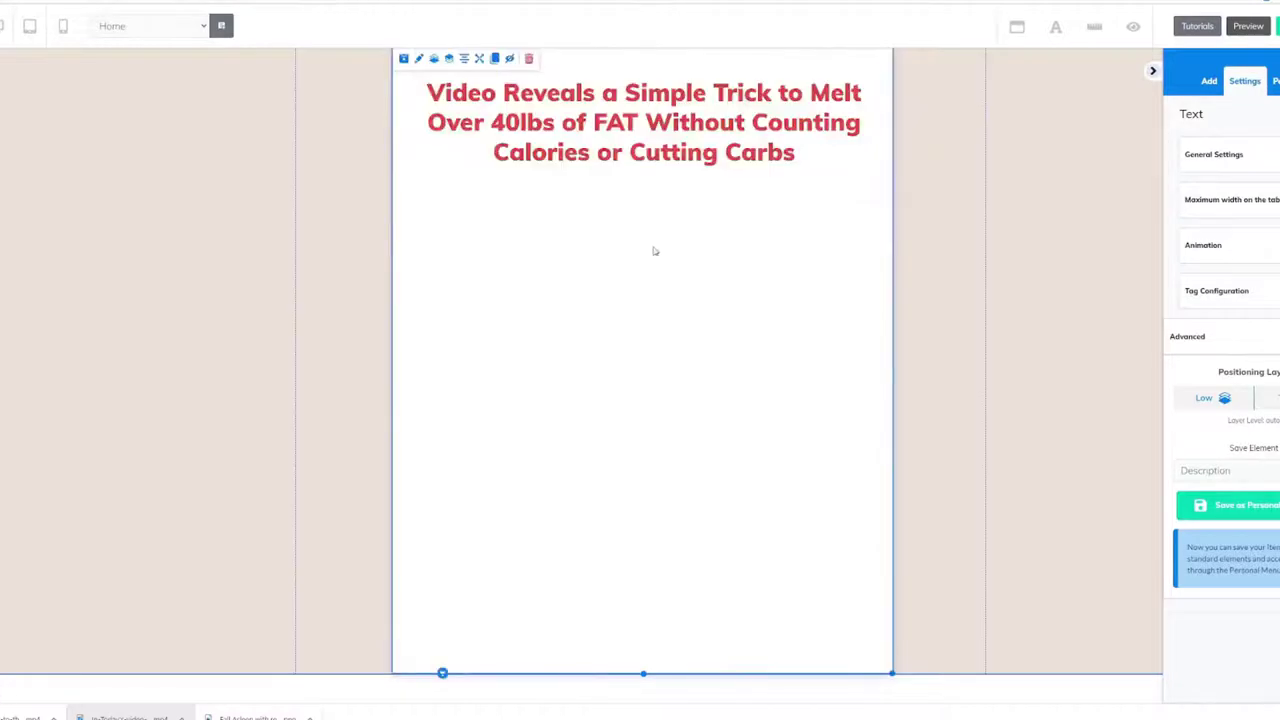
# Add a horizontal image element below the headline, enlarge it and center it in the white box
pyautogui.click(1152, 73)
pyautogui.click(1152, 72)
pyautogui.click(1190, 160)
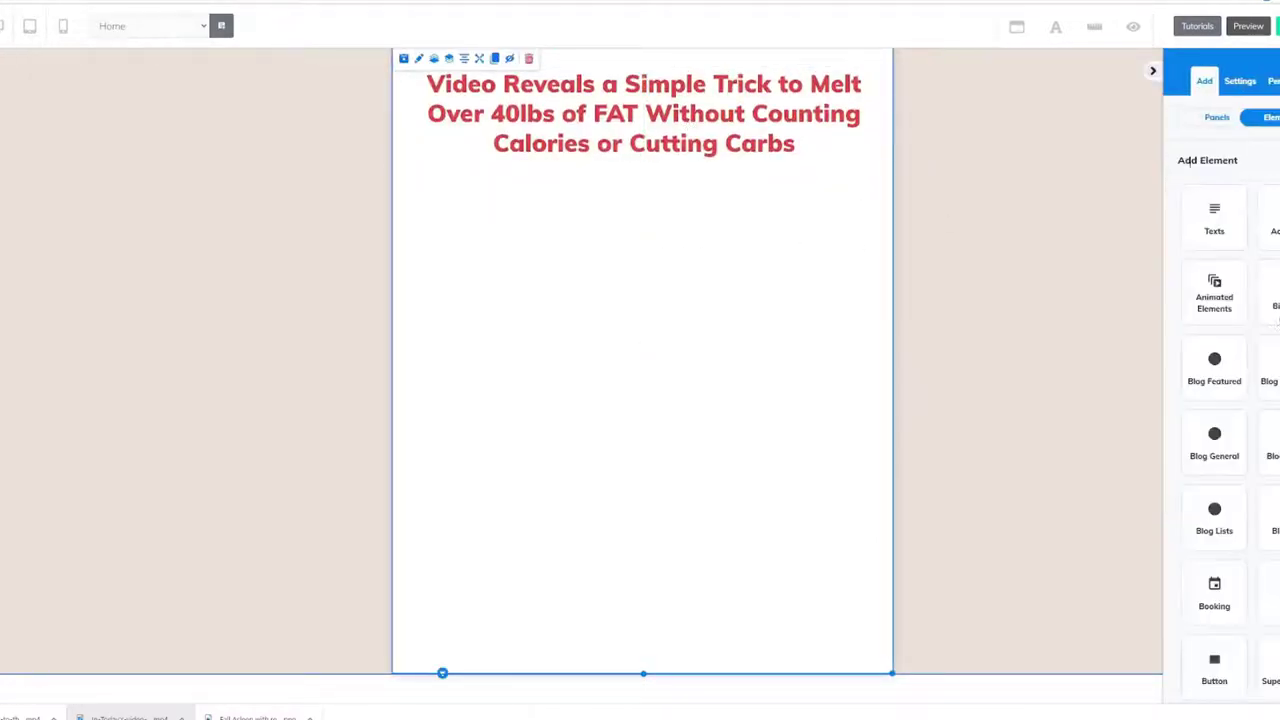
pyautogui.scroll(-5, 1229, 450)
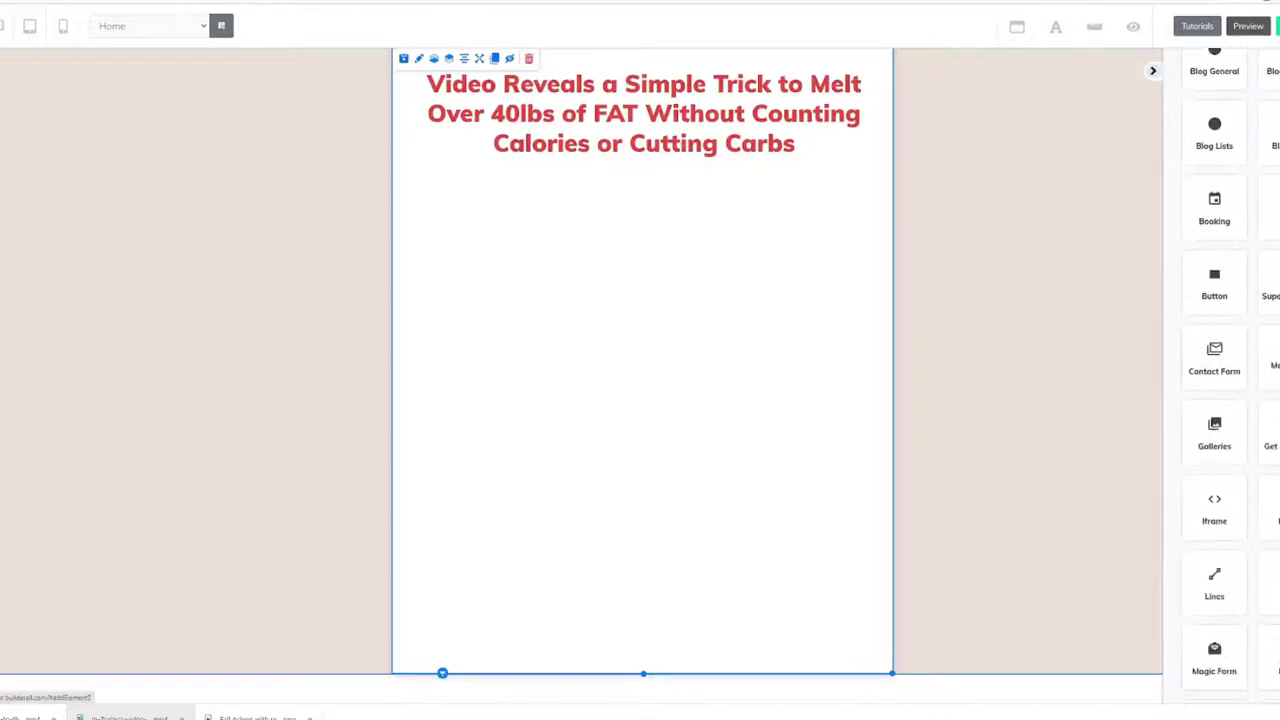
pyautogui.click(1236, 265)
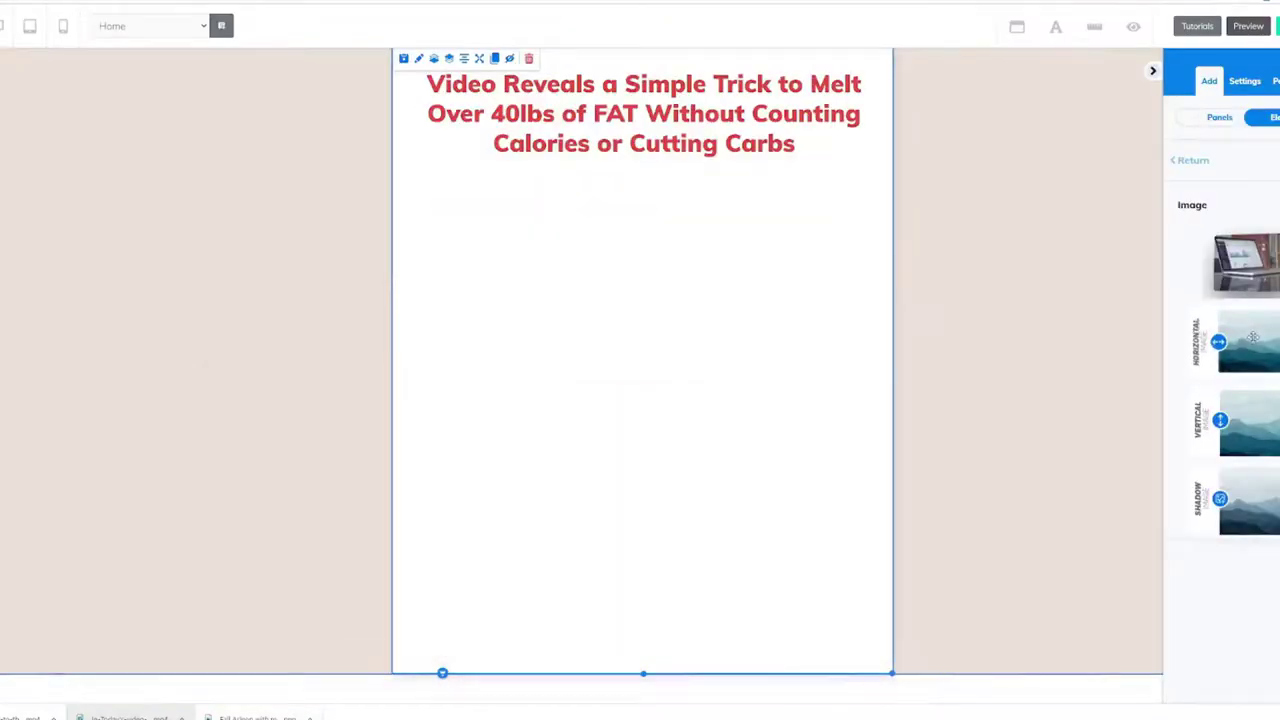
pyautogui.moveTo(1249, 341); pyautogui.dragTo(620, 250)
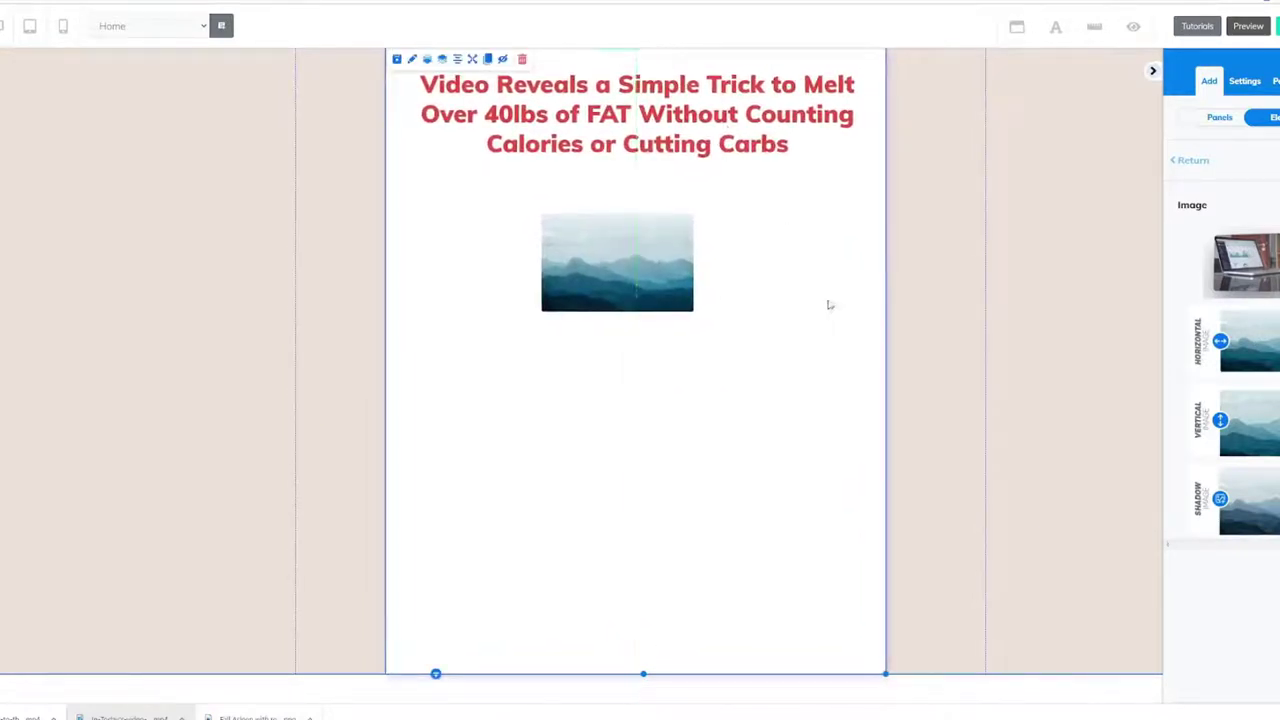
pyautogui.moveTo(745, 360); pyautogui.dragTo(708, 314)
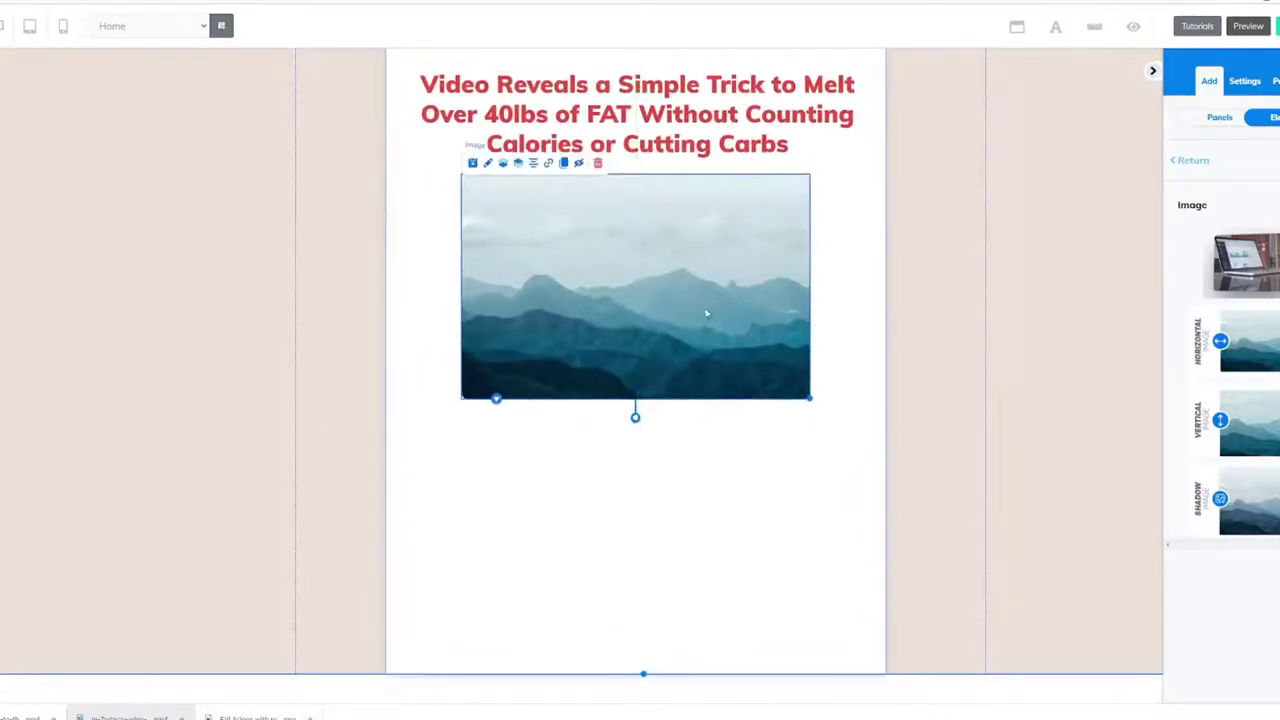
# Replace the placeholder image with the flatbvid picture from the Downloads folder or user files
pyautogui.click(488, 163)
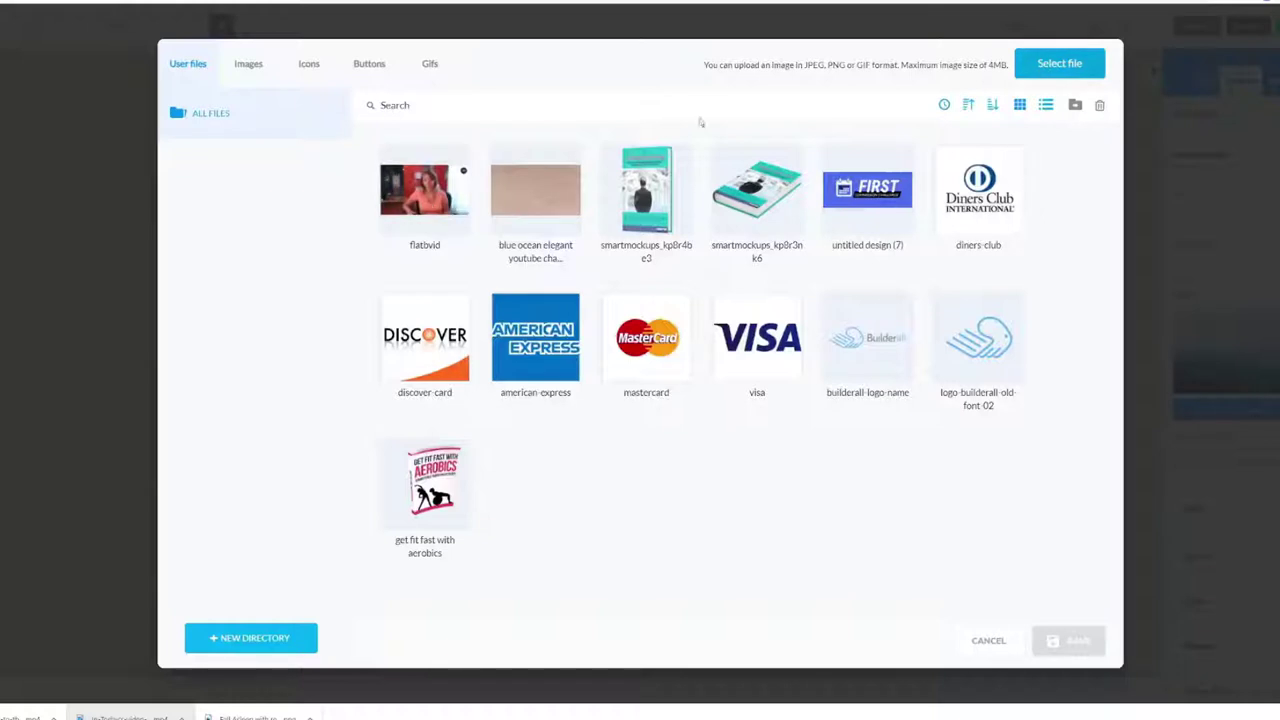
pyautogui.click(1059, 63)
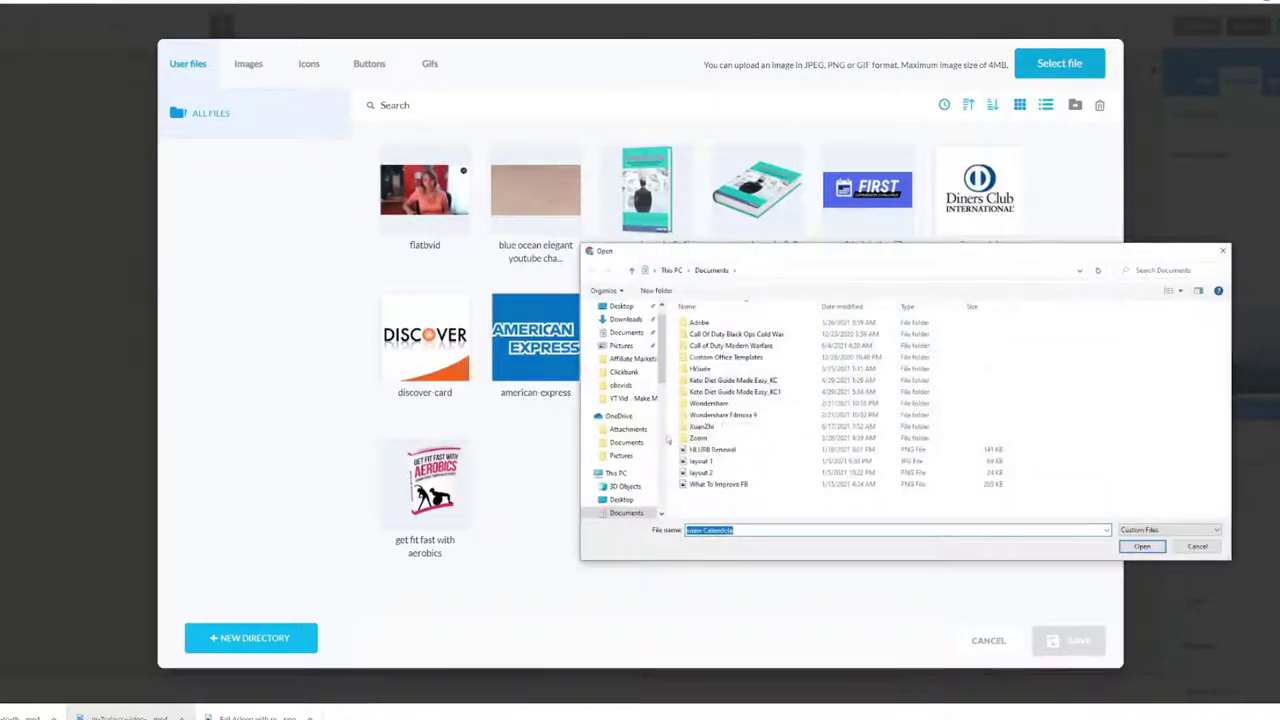
pyautogui.click(625, 318)
pyautogui.doubleClick(884, 437)
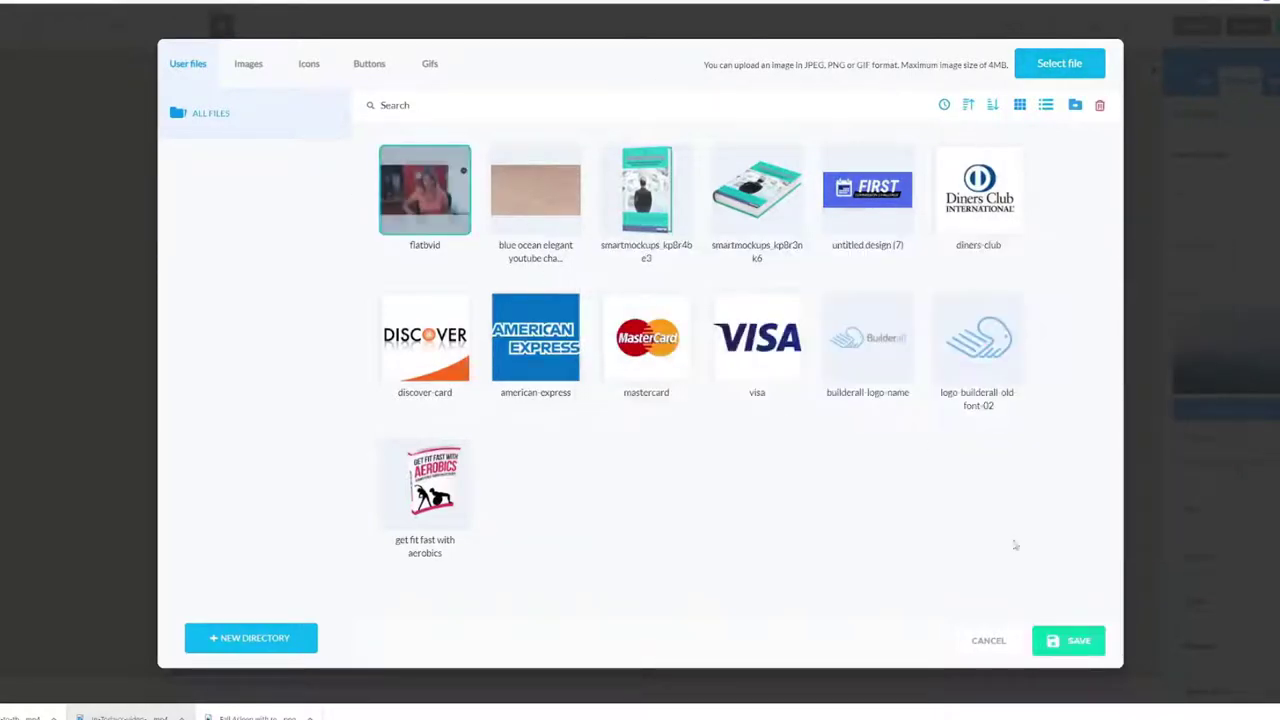
pyautogui.click(1068, 640)
# Give the flatbvid image a thin solid black border
pyautogui.scroll(-2, 1210, 360)
pyautogui.scroll(1, 1220, 375)
pyautogui.scroll(-3, 1220, 420)
pyautogui.click(1220, 440)
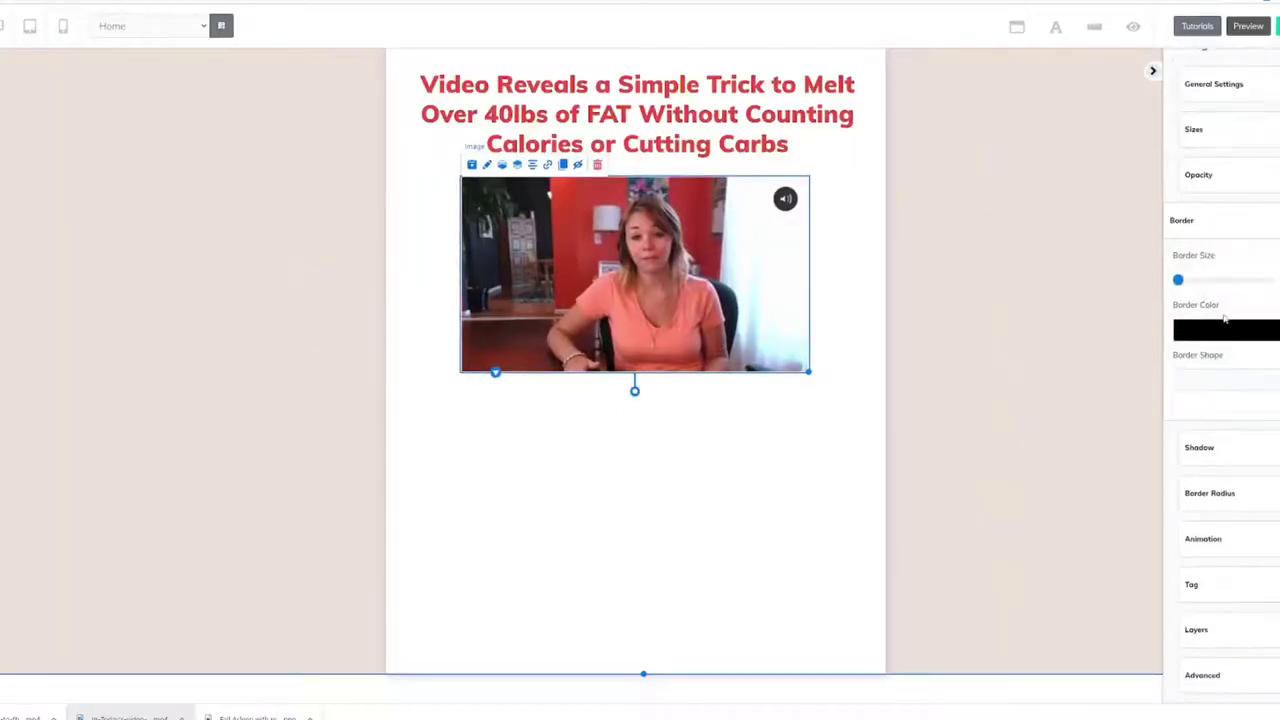
pyautogui.click(1233, 392)
pyautogui.click(1229, 451)
pyautogui.moveTo(1178, 280); pyautogui.dragTo(1180, 280)
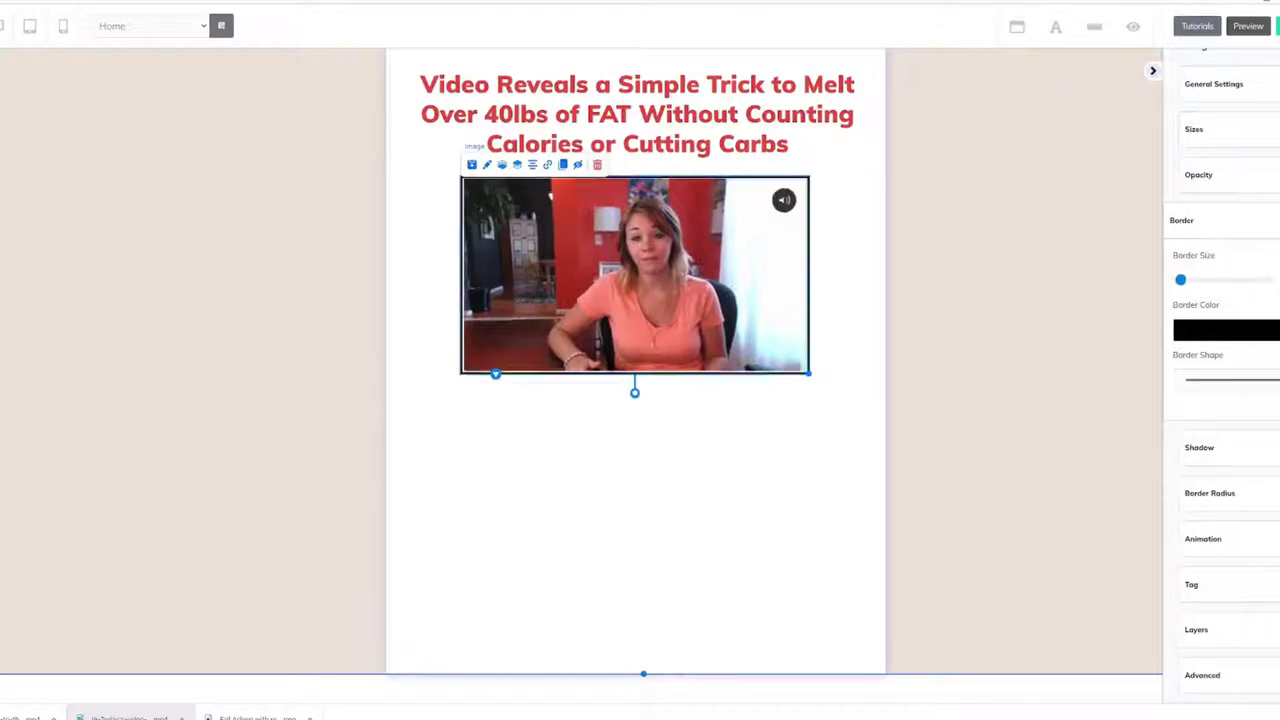
# Add a Title H5 text element centered just below the image
pyautogui.click(1048, 298)
pyautogui.click(1250, 297)
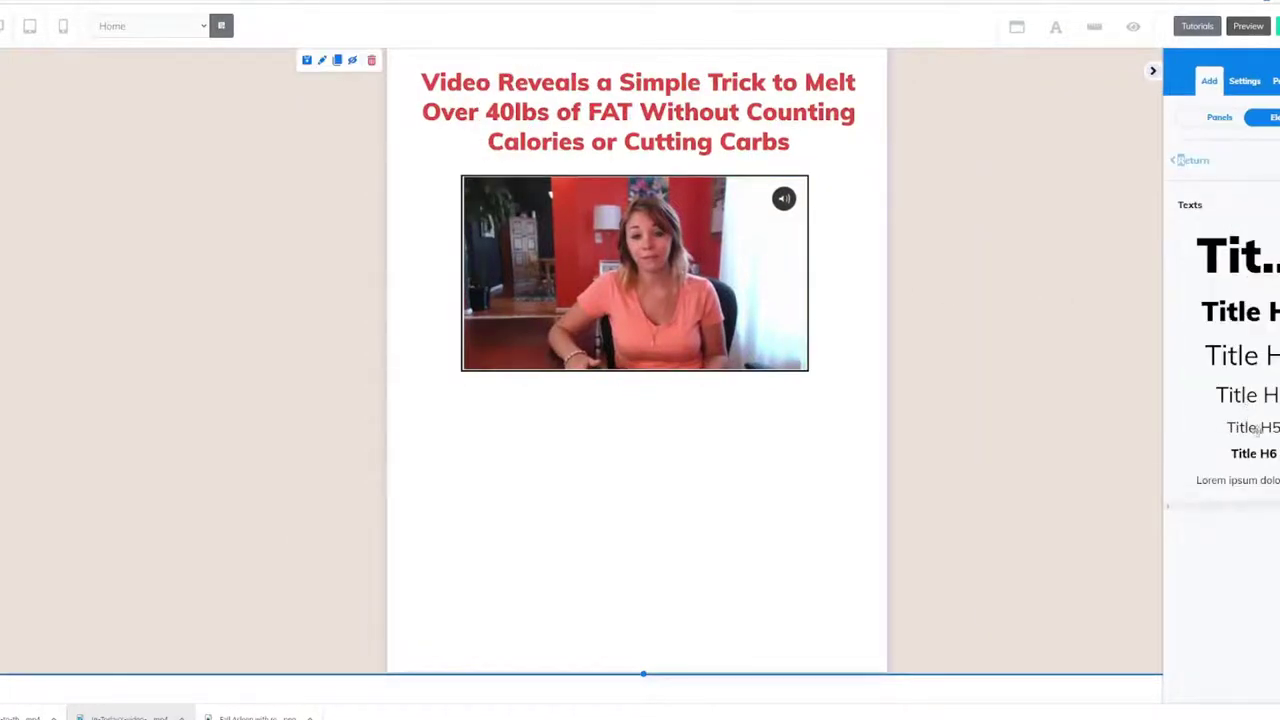
pyautogui.click(1253, 427)
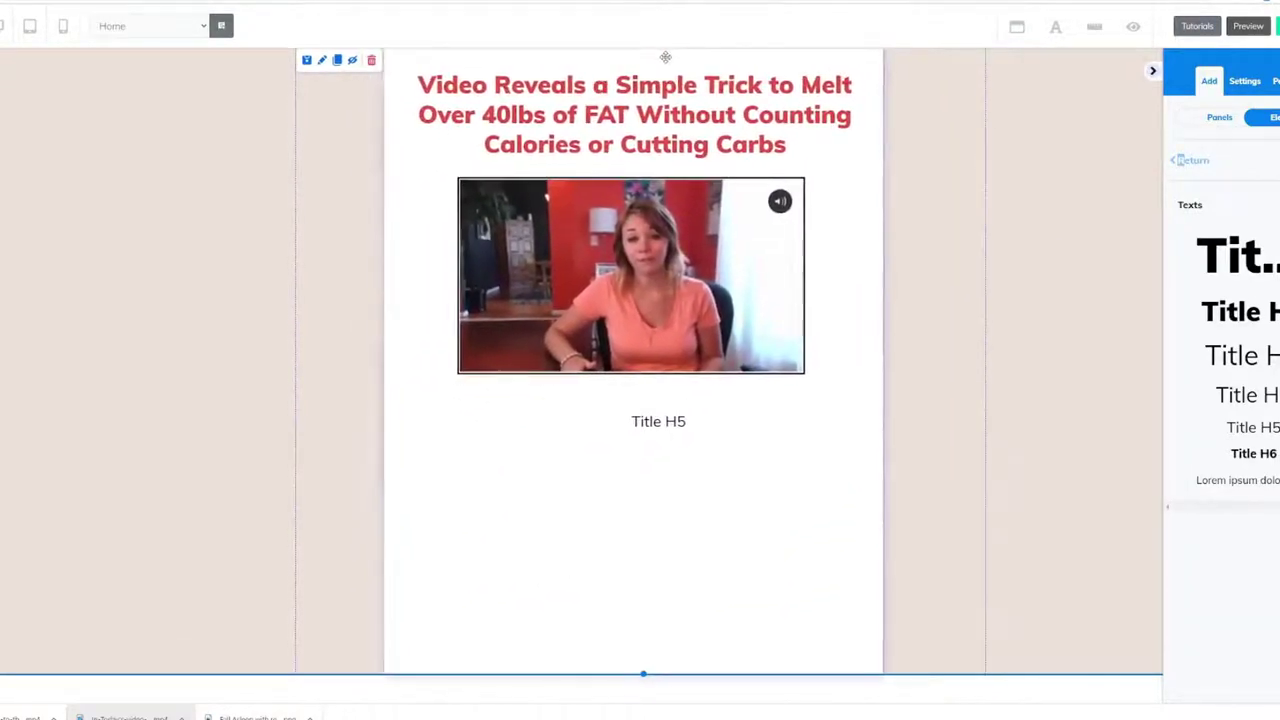
pyautogui.click(683, 463)
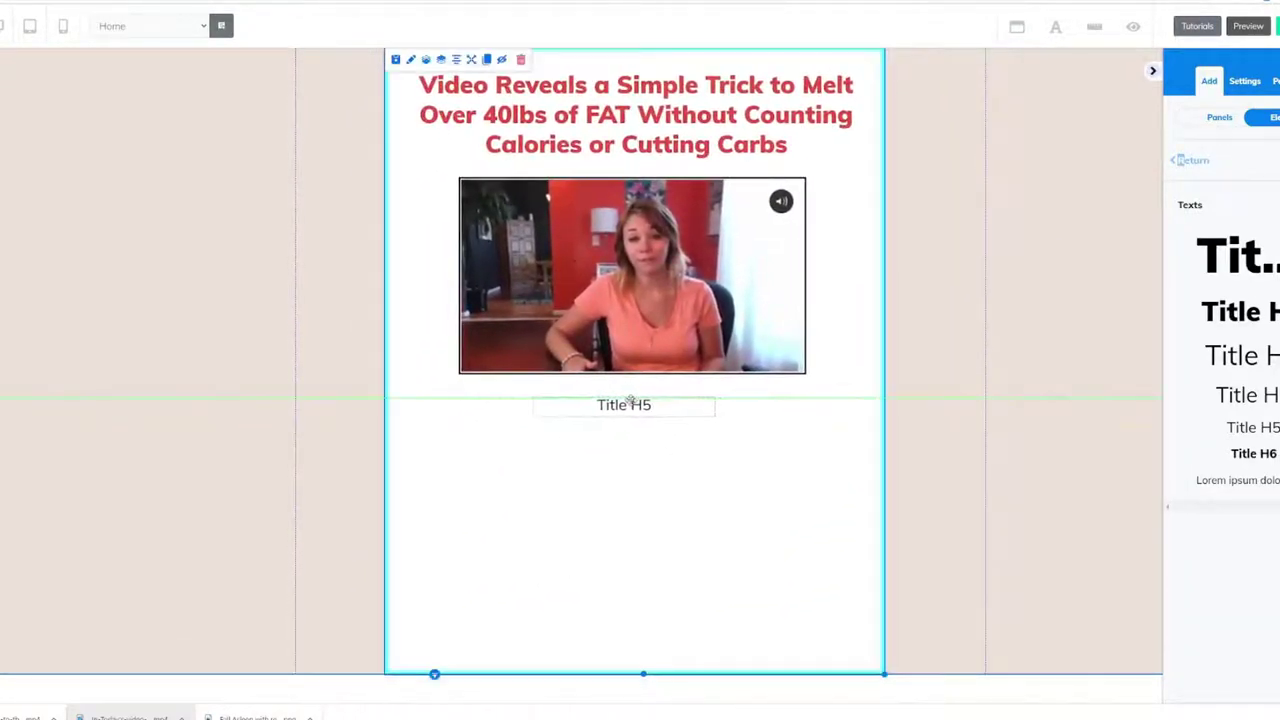
pyautogui.click(631, 402)
# Replace the Title H5 text with the Notepad line "The Simple Proven Way To Get a Flat Belly" and widen its box to one line
pyautogui.hotkey('alt', 'Tab')
pyautogui.tripleClick(995, 260)
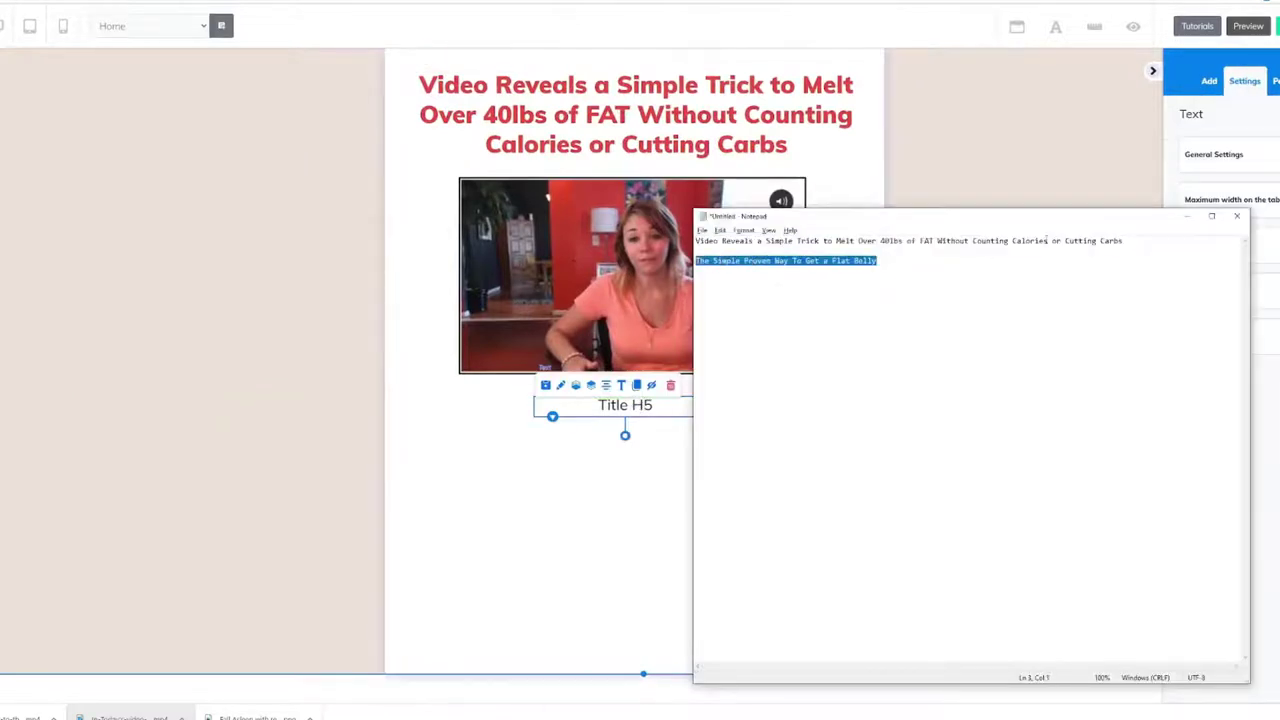
pyautogui.hotkey('ctrl', 'c')
pyautogui.hotkey('alt', 'Tab')
pyautogui.doubleClick(625, 405)
pyautogui.hotkey('ctrl', 'a')
pyautogui.hotkey('ctrl', 'v')
pyautogui.click(705, 450)
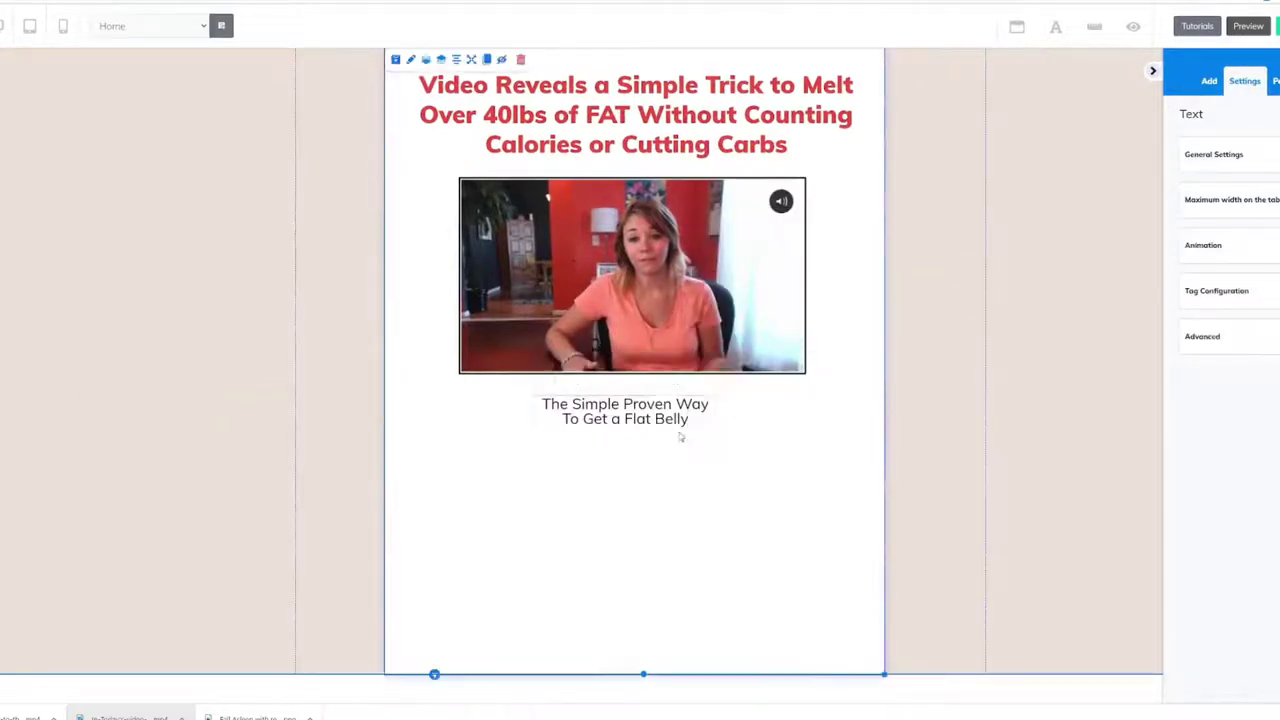
pyautogui.moveTo(750, 422); pyautogui.dragTo(662, 435)
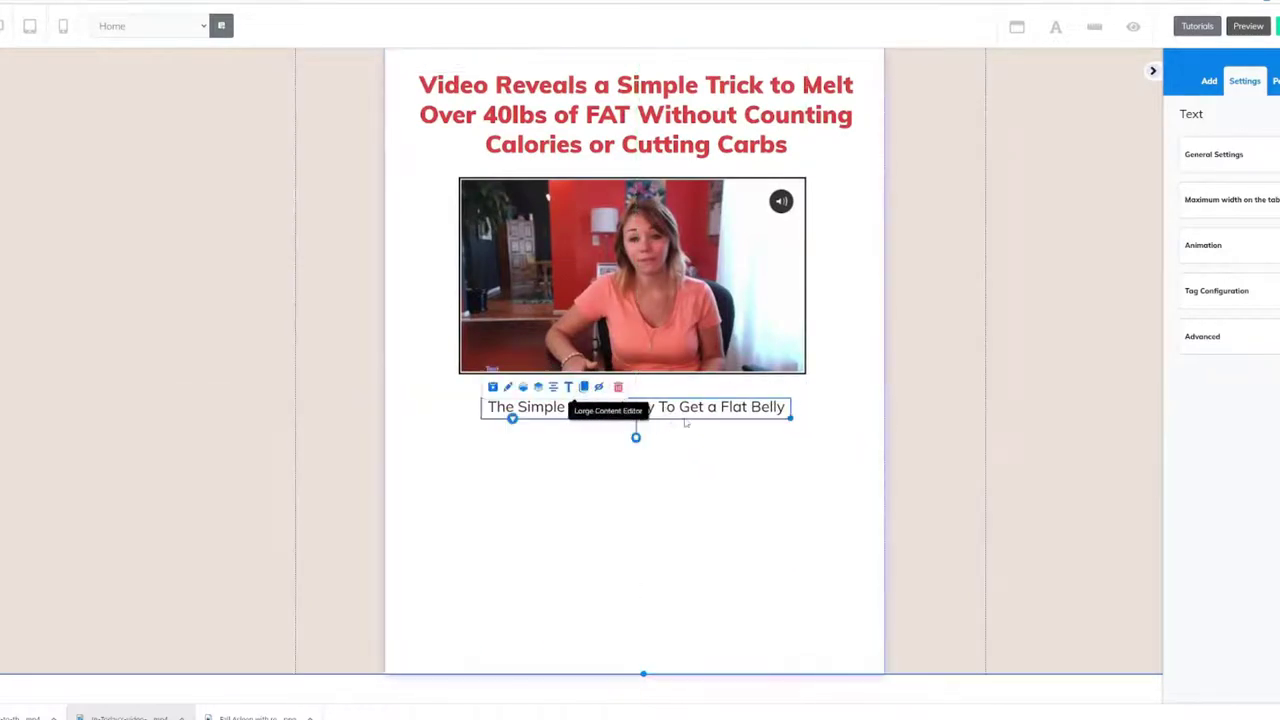
# Give the subheadline below the image an orange background color and white text
pyautogui.doubleClick(670, 408)
pyautogui.click(825, 385)
pyautogui.click(840, 440)
pyautogui.click(800, 389)
pyautogui.click(772, 477)
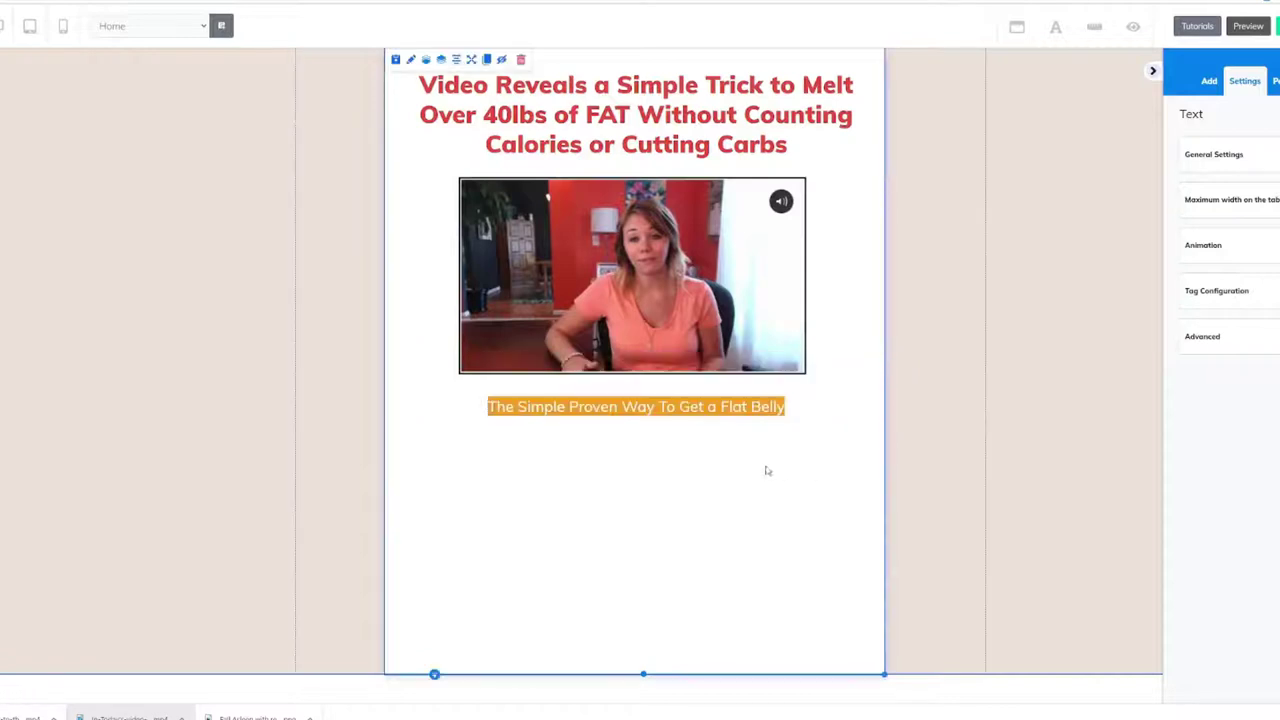
# Pad the highlighted subheadline with a space at each end and realign it under the image
pyautogui.click(788, 410)
pyautogui.doubleClick(500, 407)
pyautogui.doubleClick(500, 407)
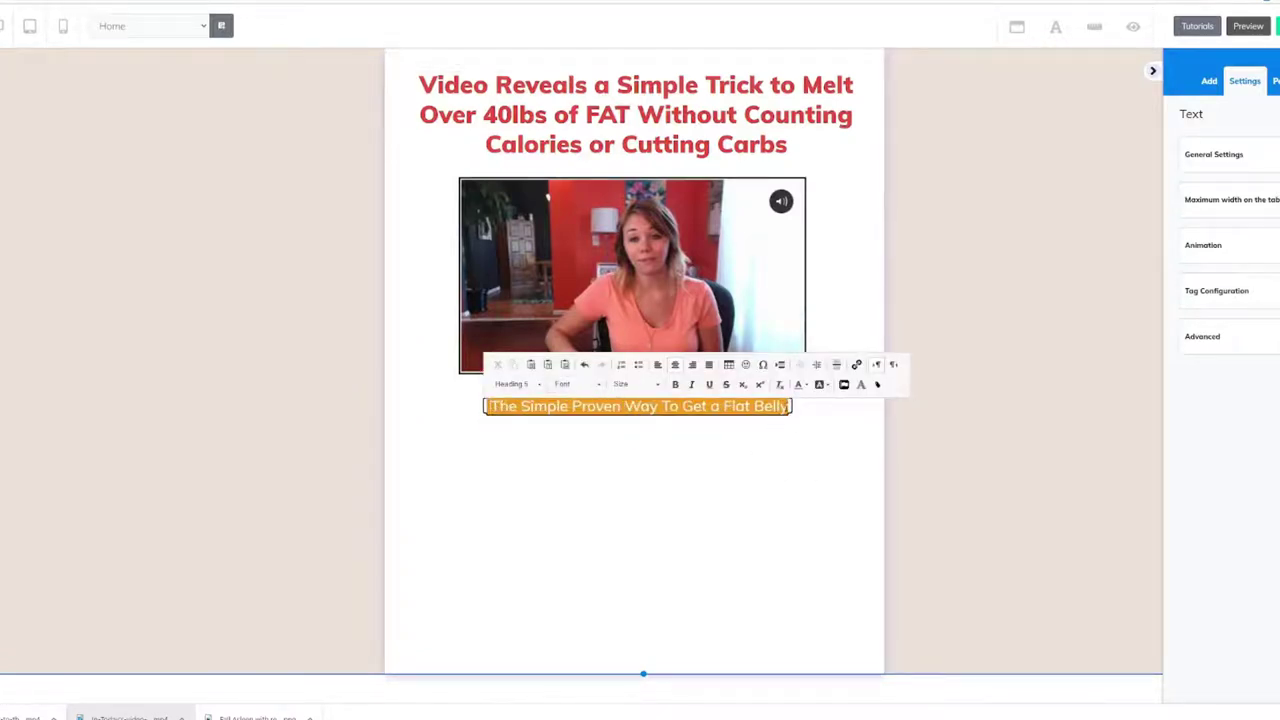
pyautogui.click(837, 443)
pyautogui.moveTo(619, 413); pyautogui.dragTo(623, 403)
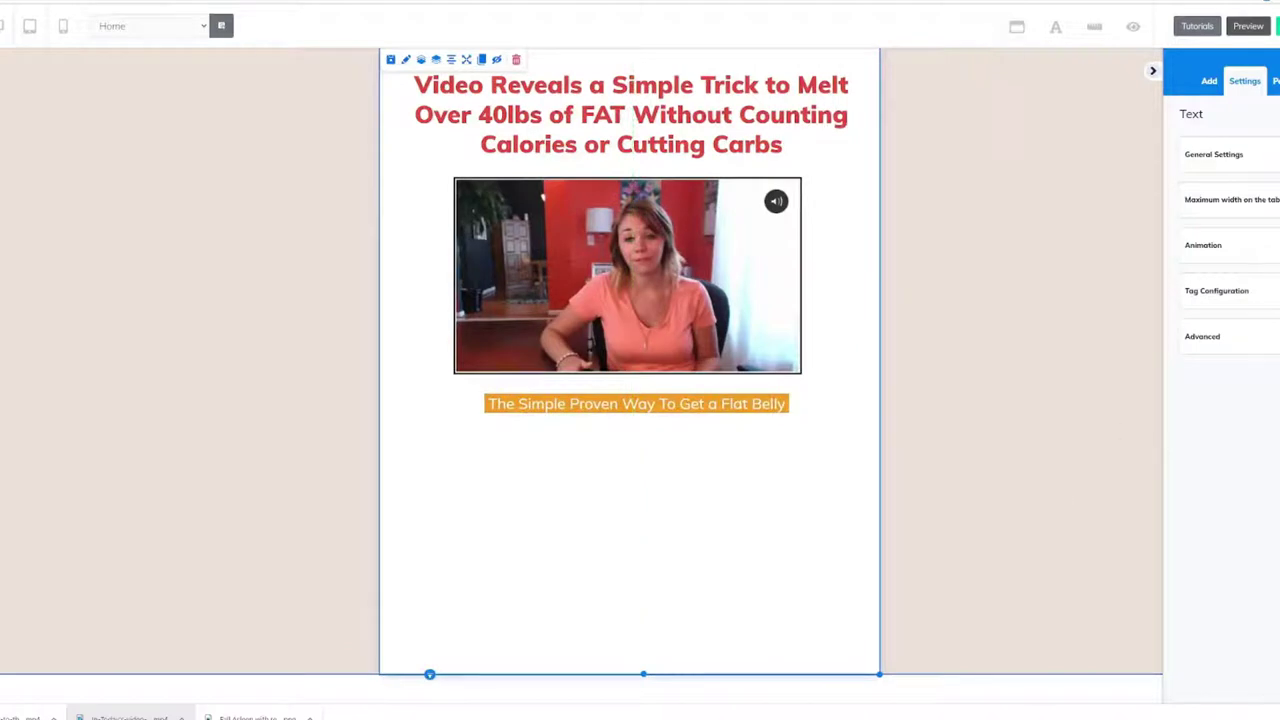
# Add the email marketing form with the blue button below the subheadline and connect it to the Flat Belly Code list
pyautogui.click(926, 497)
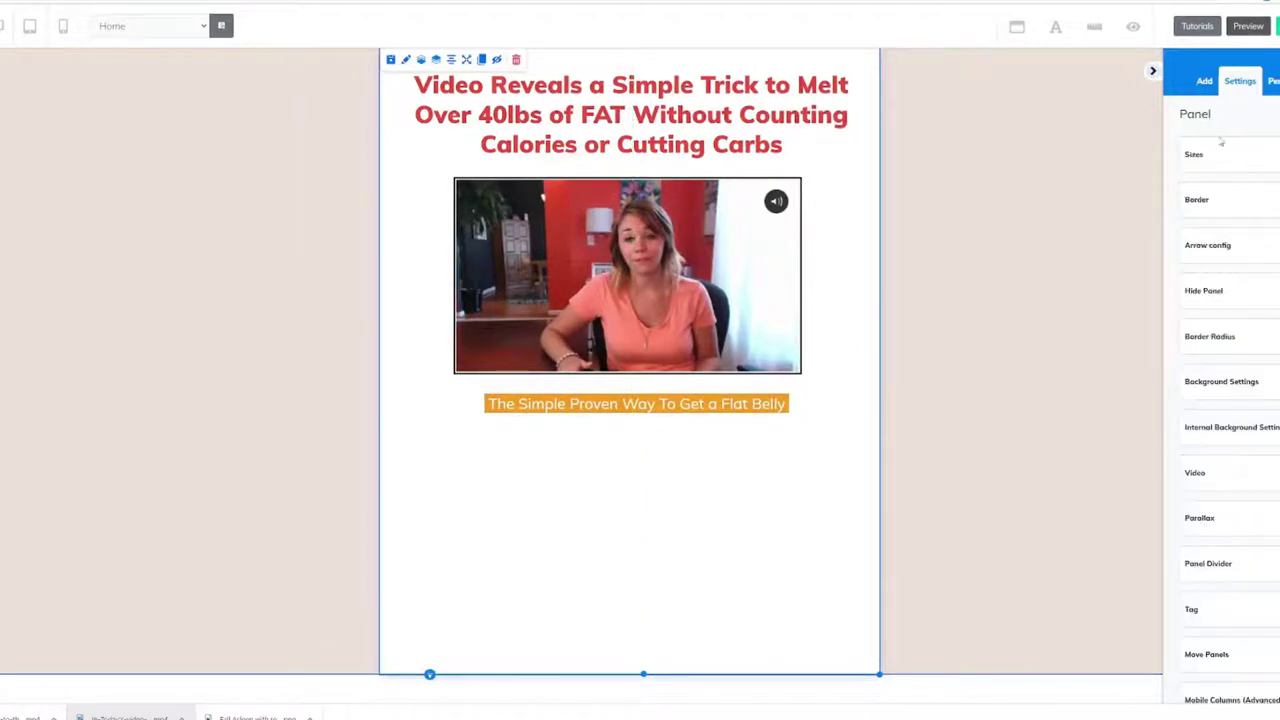
pyautogui.click(1209, 81)
pyautogui.click(1274, 117)
pyautogui.scroll(-5, 1261, 441)
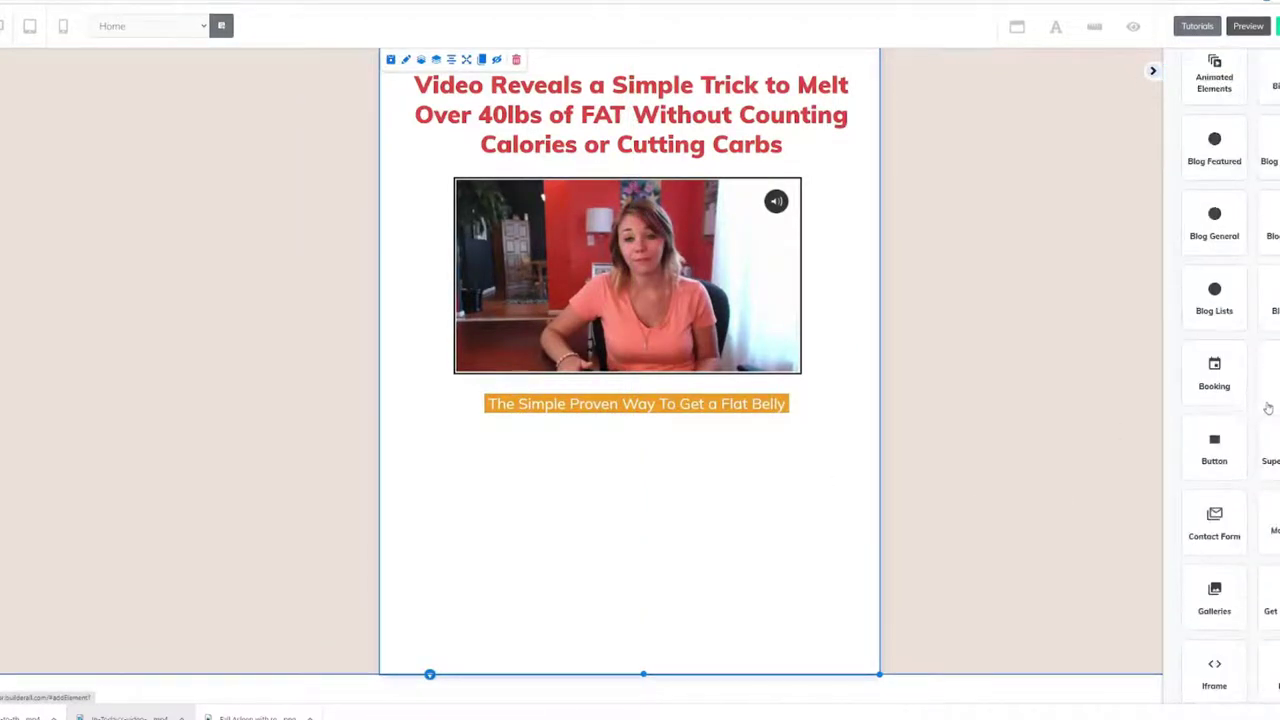
pyautogui.scroll(-1, 1262, 420)
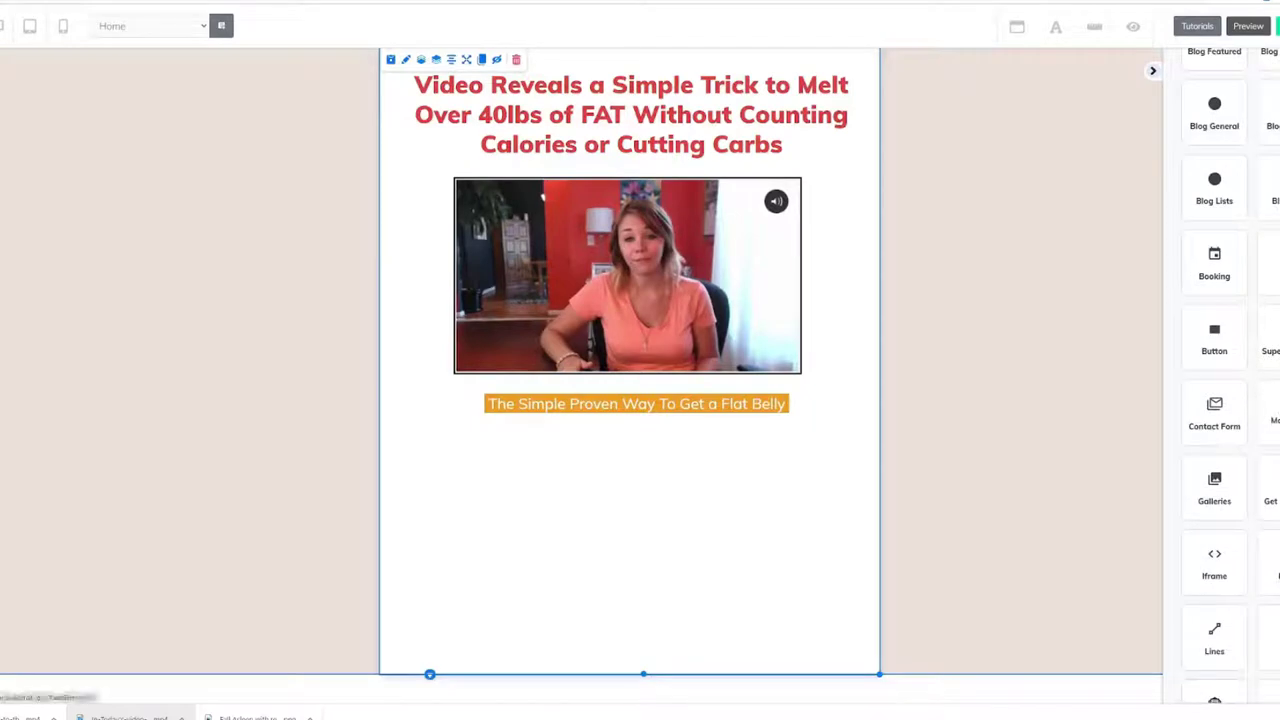
pyautogui.moveTo(1270, 430)
pyautogui.mouseDown()
pyautogui.moveTo(766, 466)
pyautogui.moveTo(1278, 432)
pyautogui.mouseUp()
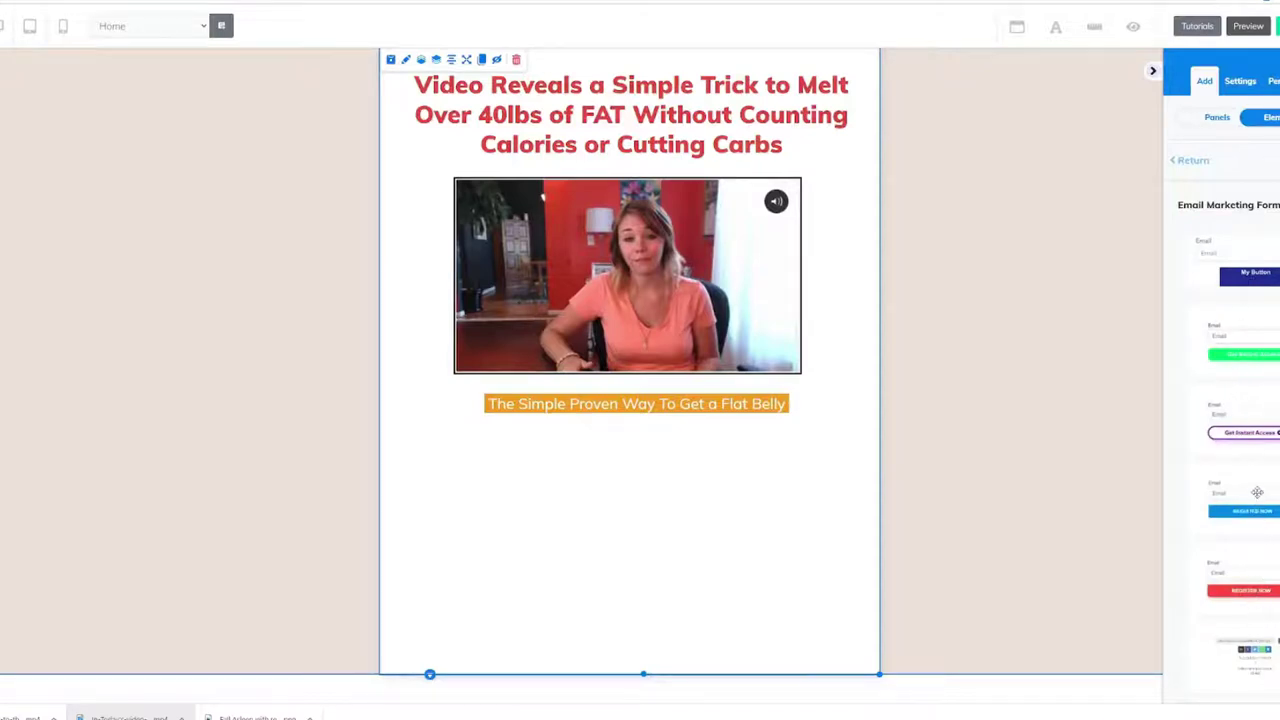
pyautogui.moveTo(1258, 498); pyautogui.dragTo(667, 489)
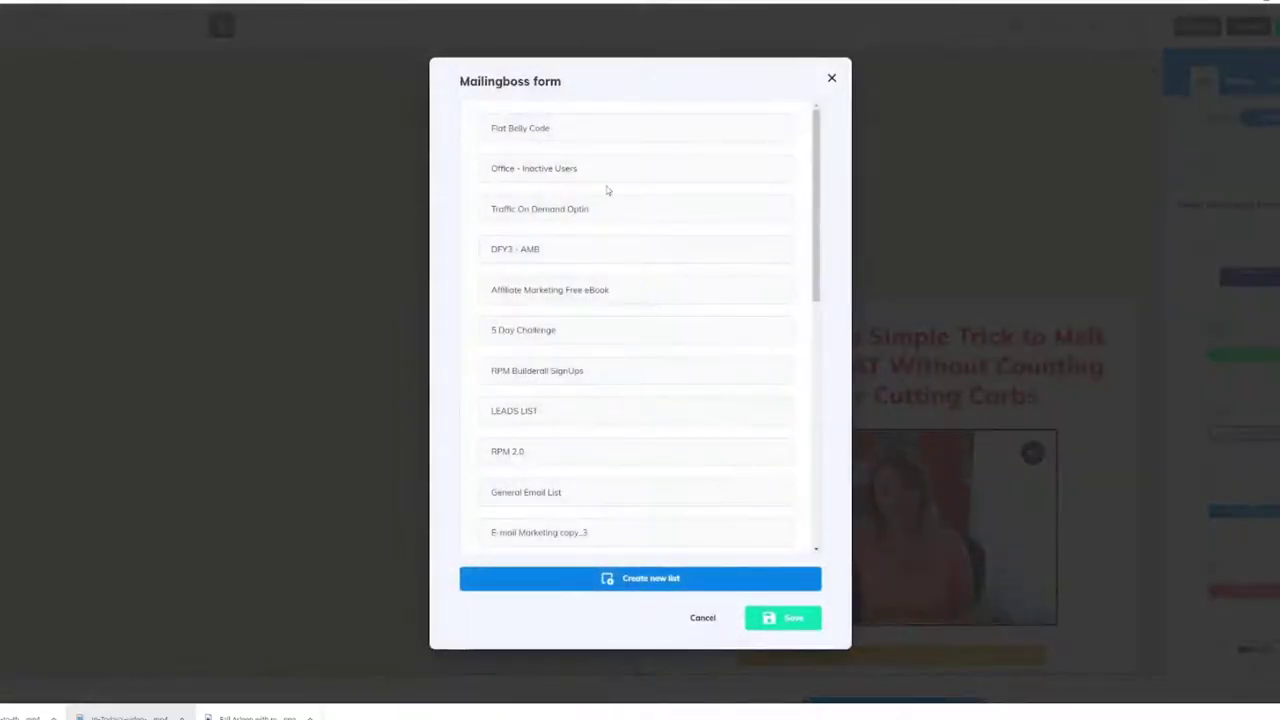
pyautogui.click(607, 132)
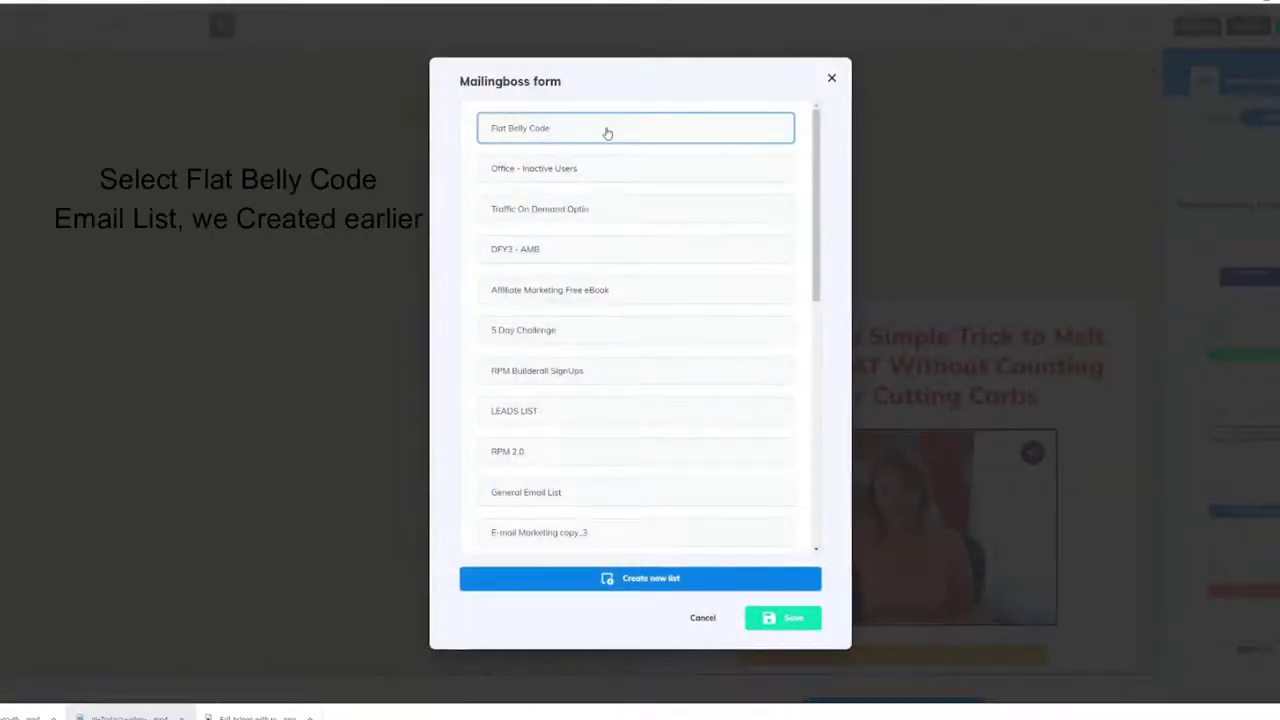
pyautogui.click(780, 619)
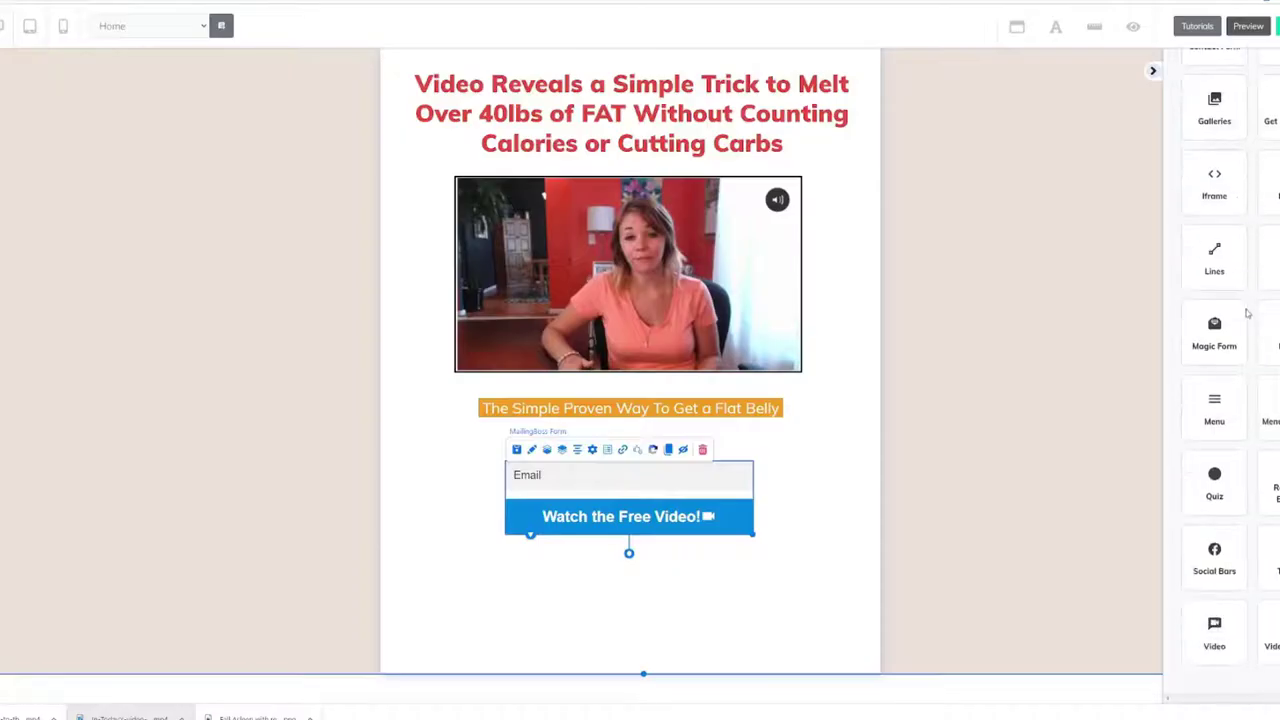
# Add a horizontal image element to the page, placed beside the opt-in form
pyautogui.scroll(10, 1243, 566)
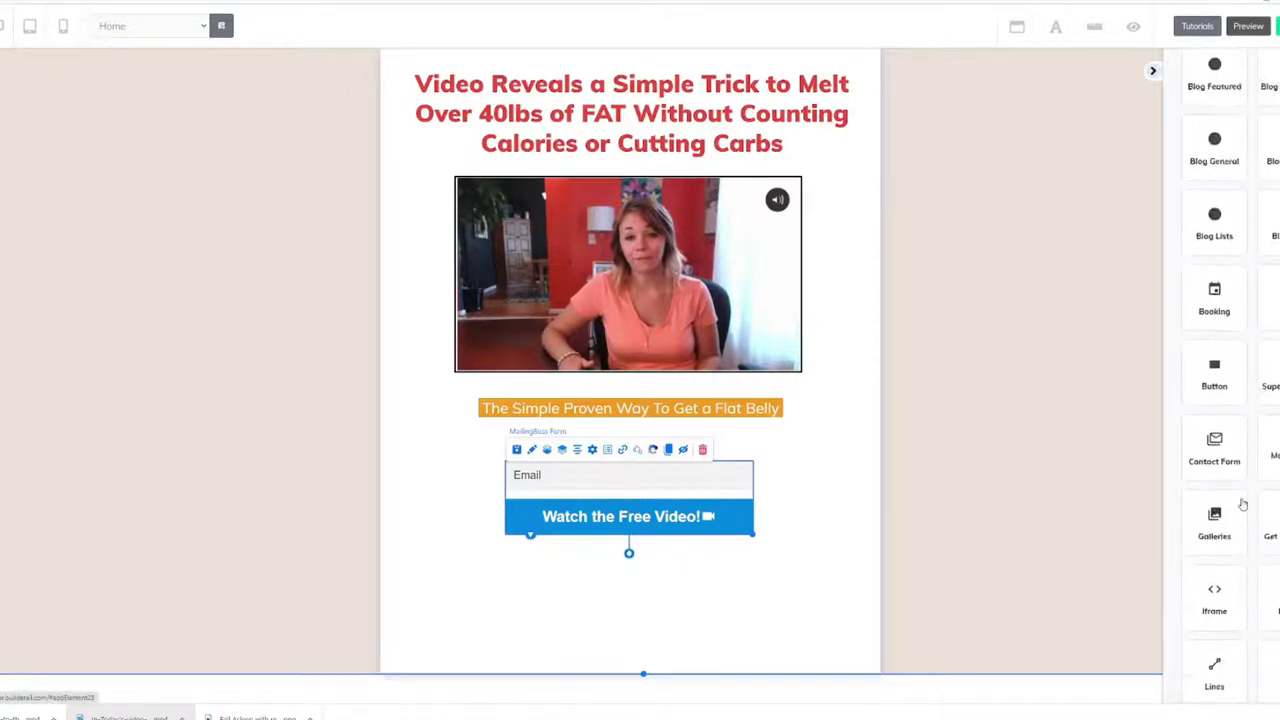
pyautogui.scroll(-2, 1240, 330)
pyautogui.scroll(2, 1225, 300)
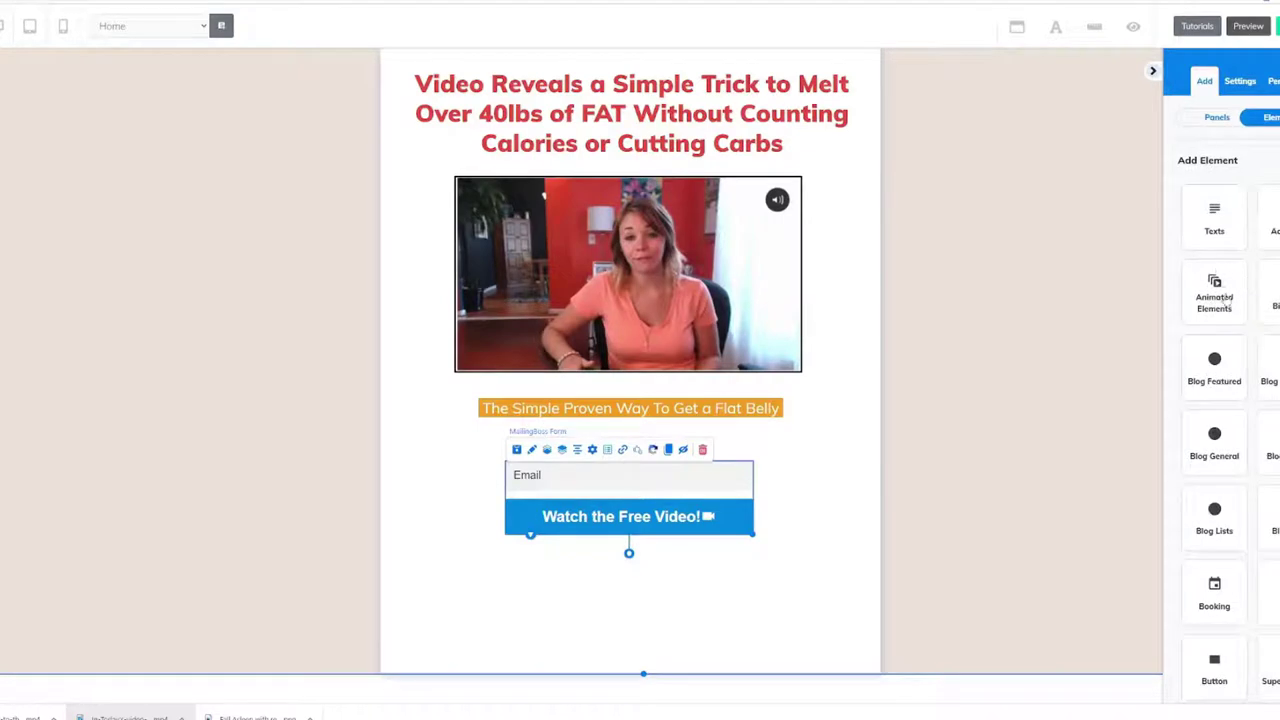
pyautogui.scroll(-3, 1245, 450)
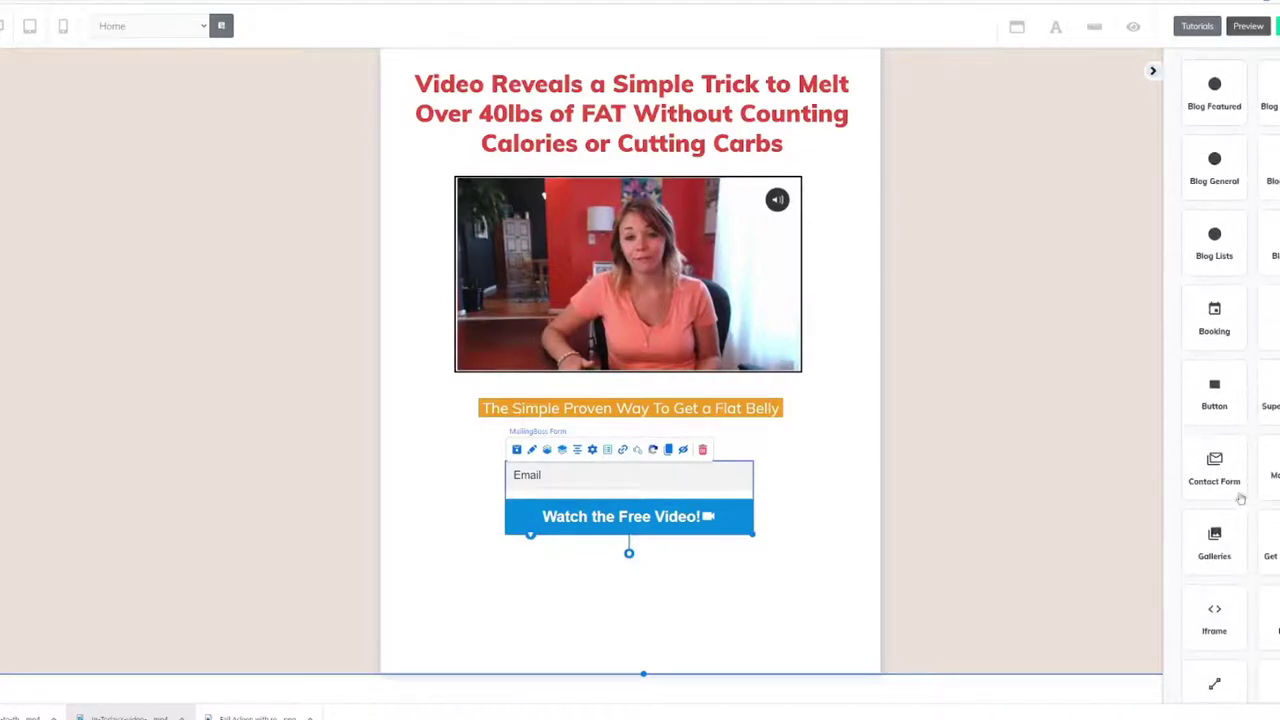
pyautogui.click(1228, 562)
pyautogui.moveTo(1255, 346); pyautogui.dragTo(427, 530)
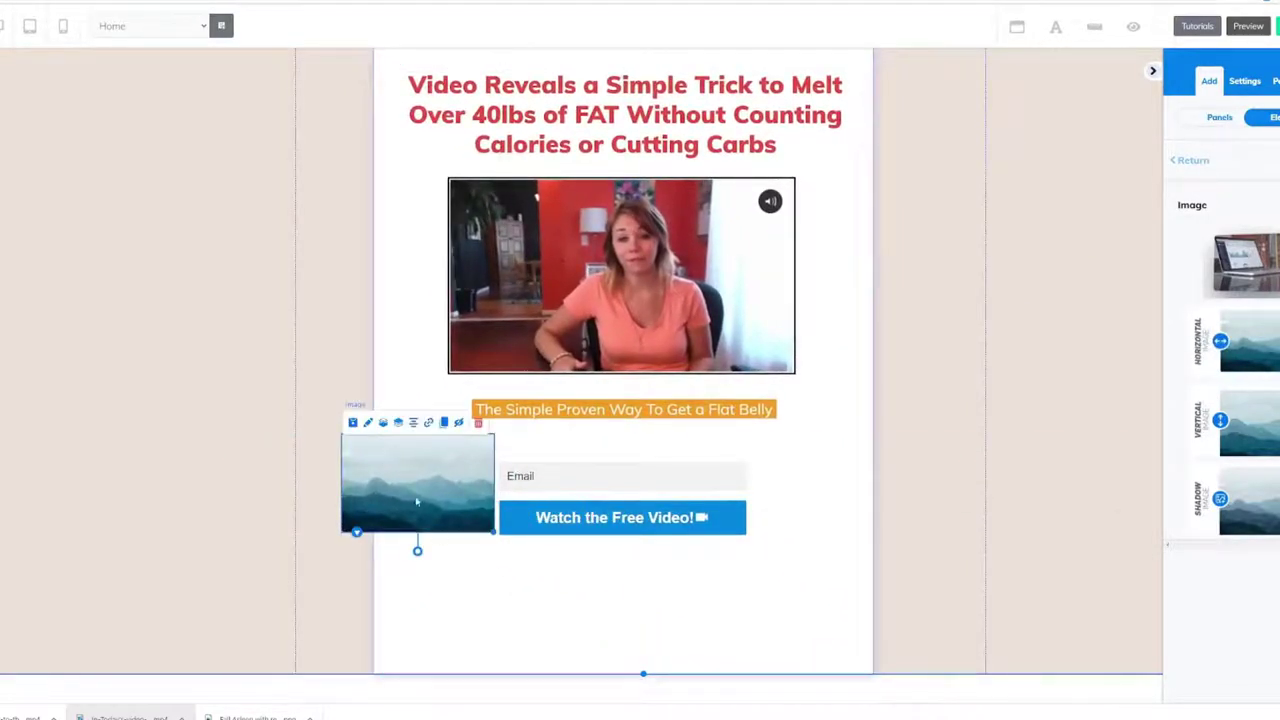
# Replace the placeholder picture beside the form with the arrow_00016 icon from the icon library, found by searching for "arrow"
pyautogui.click(367, 422)
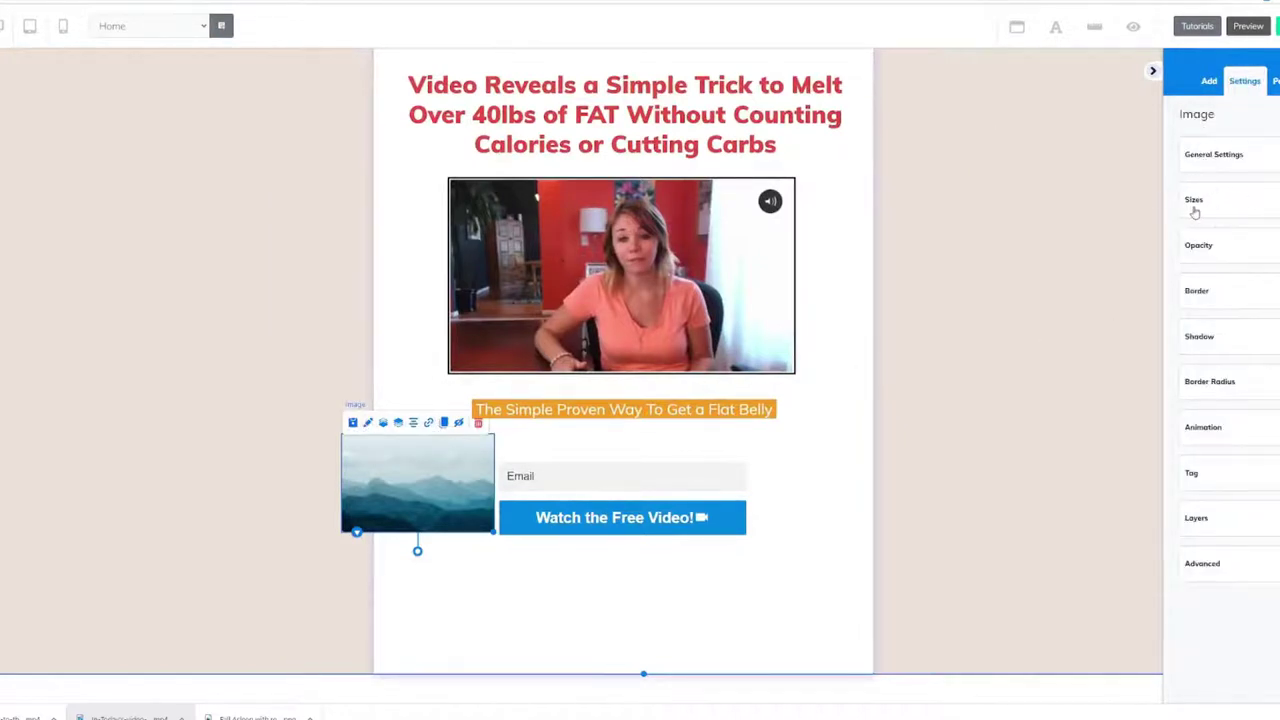
pyautogui.click(1249, 171)
pyautogui.click(1240, 172)
pyautogui.click(1253, 163)
pyautogui.click(1256, 172)
pyautogui.click(1259, 173)
pyautogui.click(1234, 416)
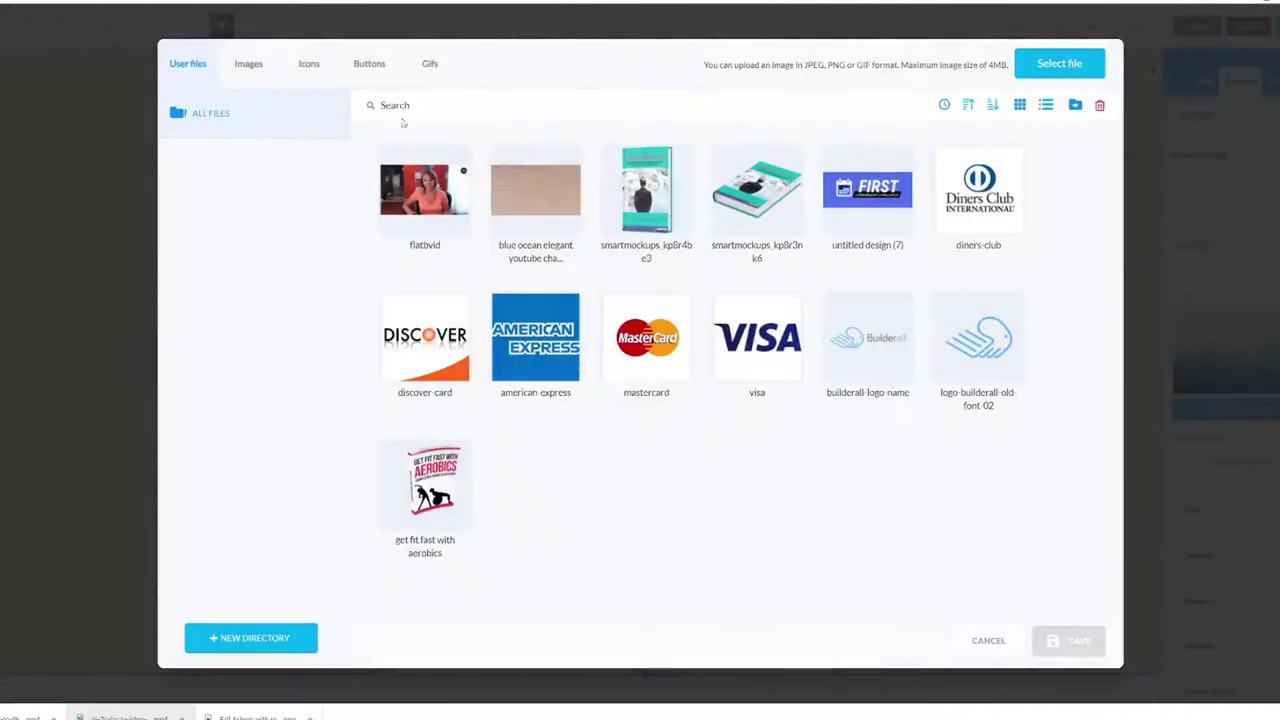
pyautogui.click(248, 63)
pyautogui.write('arrow')
pyautogui.click(309, 64)
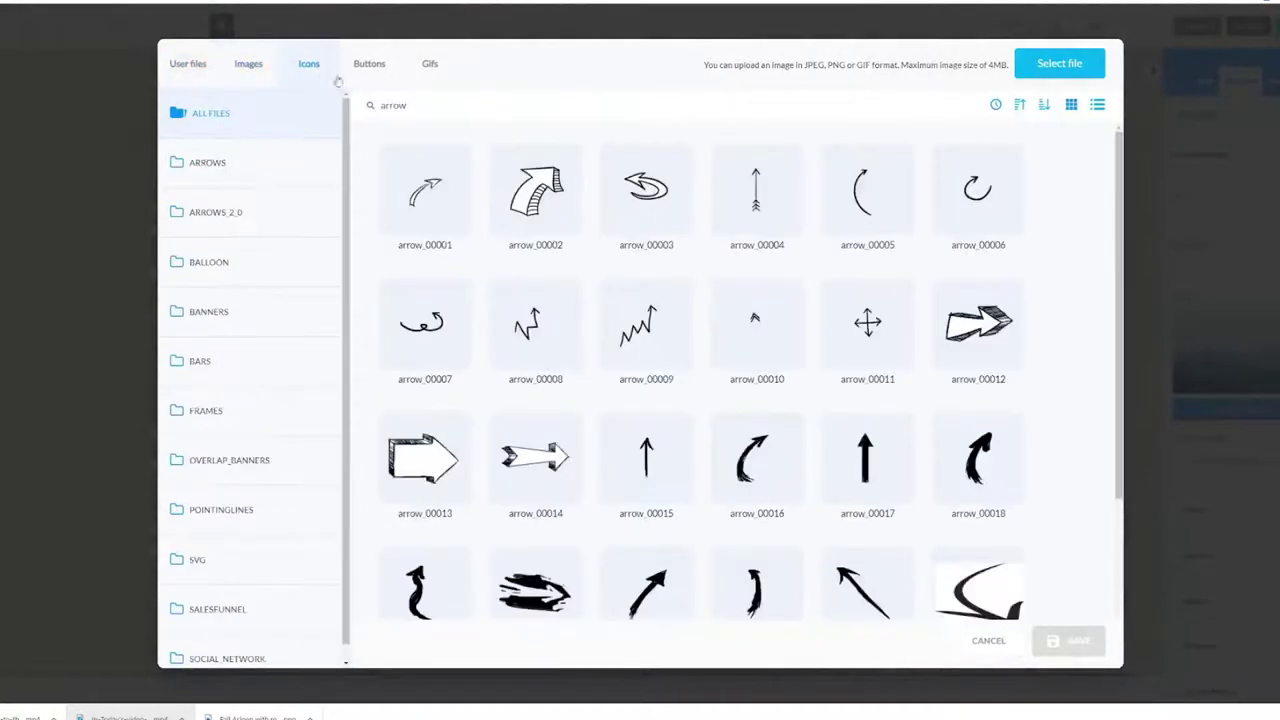
pyautogui.scroll(-2, 686, 500)
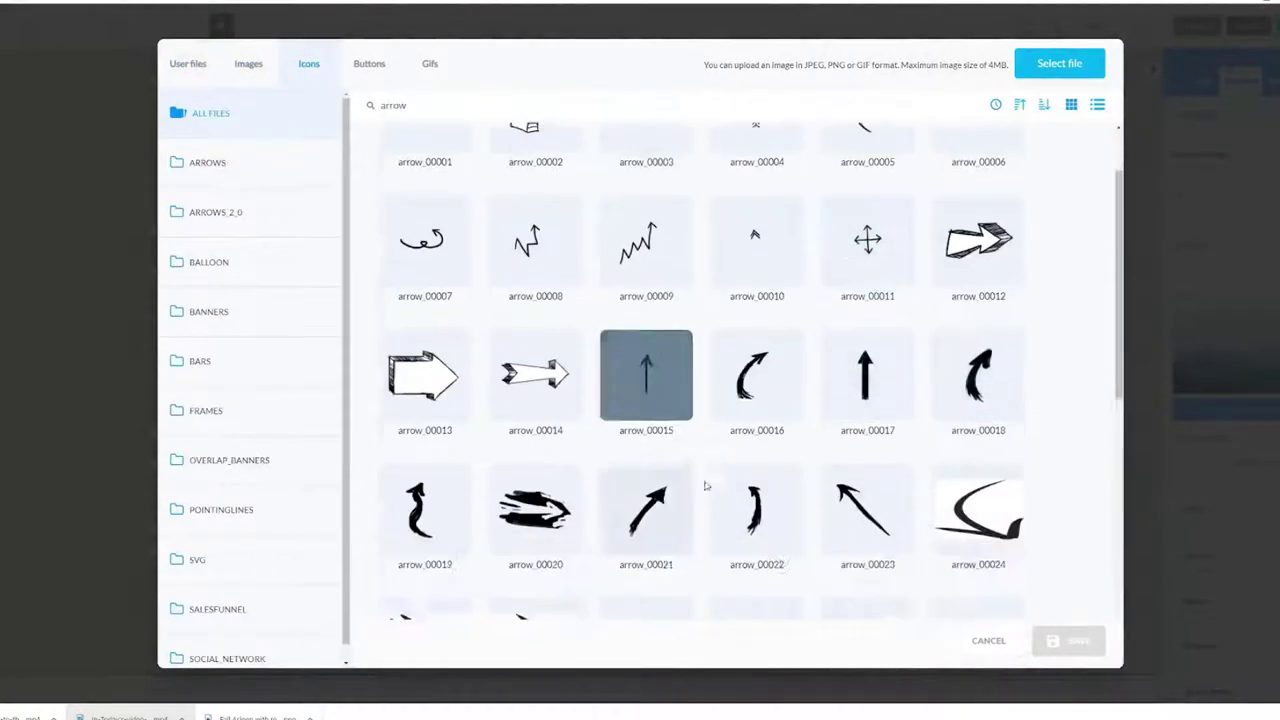
pyautogui.click(975, 235)
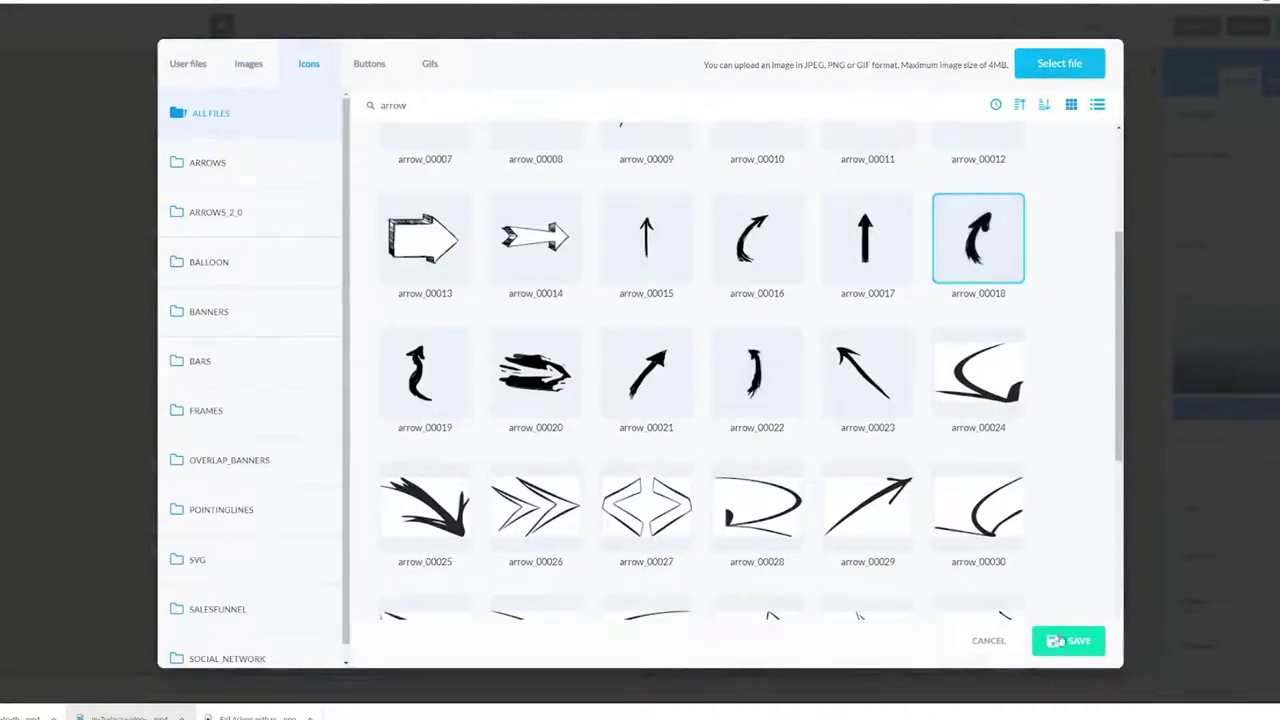
pyautogui.click(770, 250)
pyautogui.click(1068, 641)
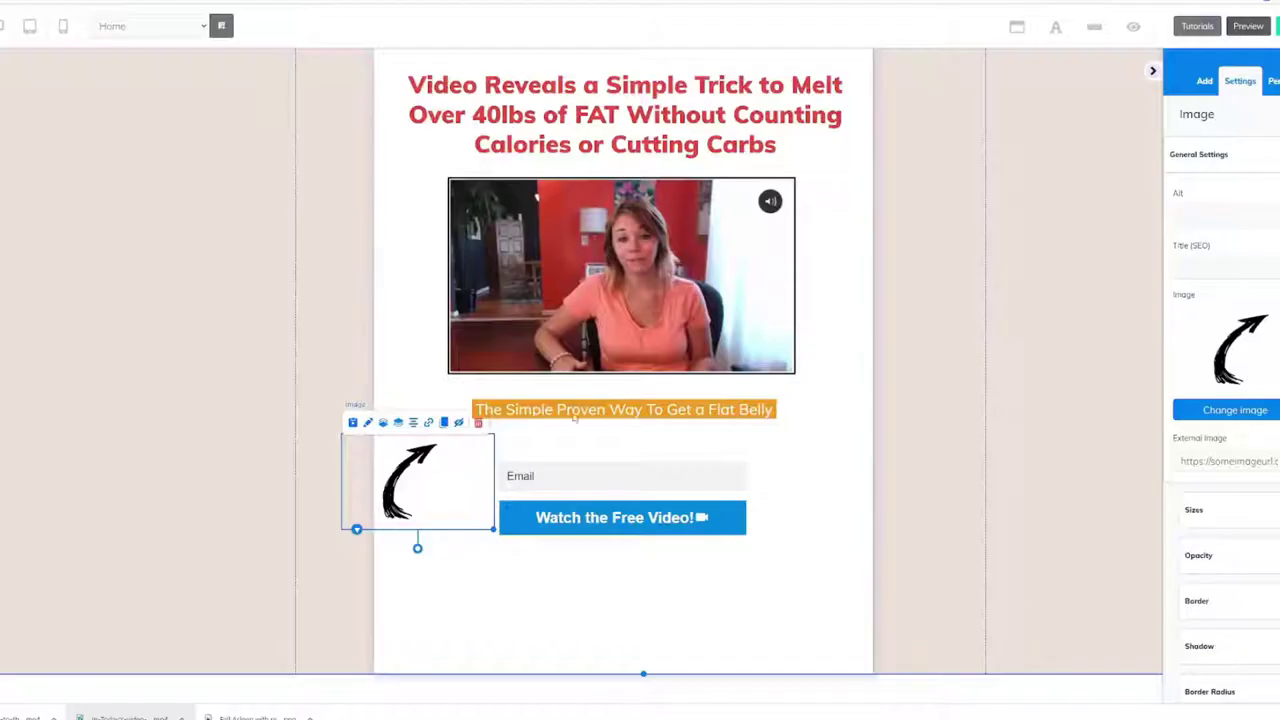
# Rotate the arrow and place it on the opposite side of the form so it points at the Watch the Free Video! button
pyautogui.moveTo(418, 551); pyautogui.dragTo(417, 414)
pyautogui.moveTo(418, 480); pyautogui.dragTo(808, 506)
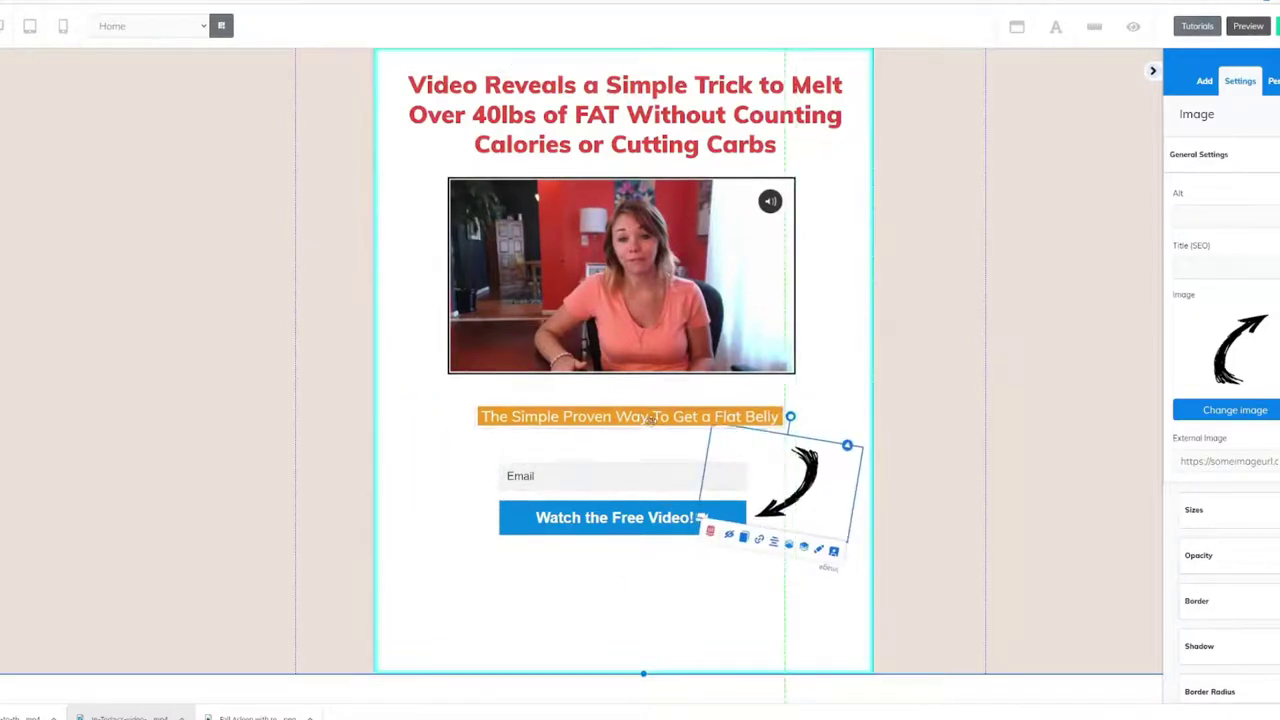
pyautogui.click(697, 447)
pyautogui.click(730, 490)
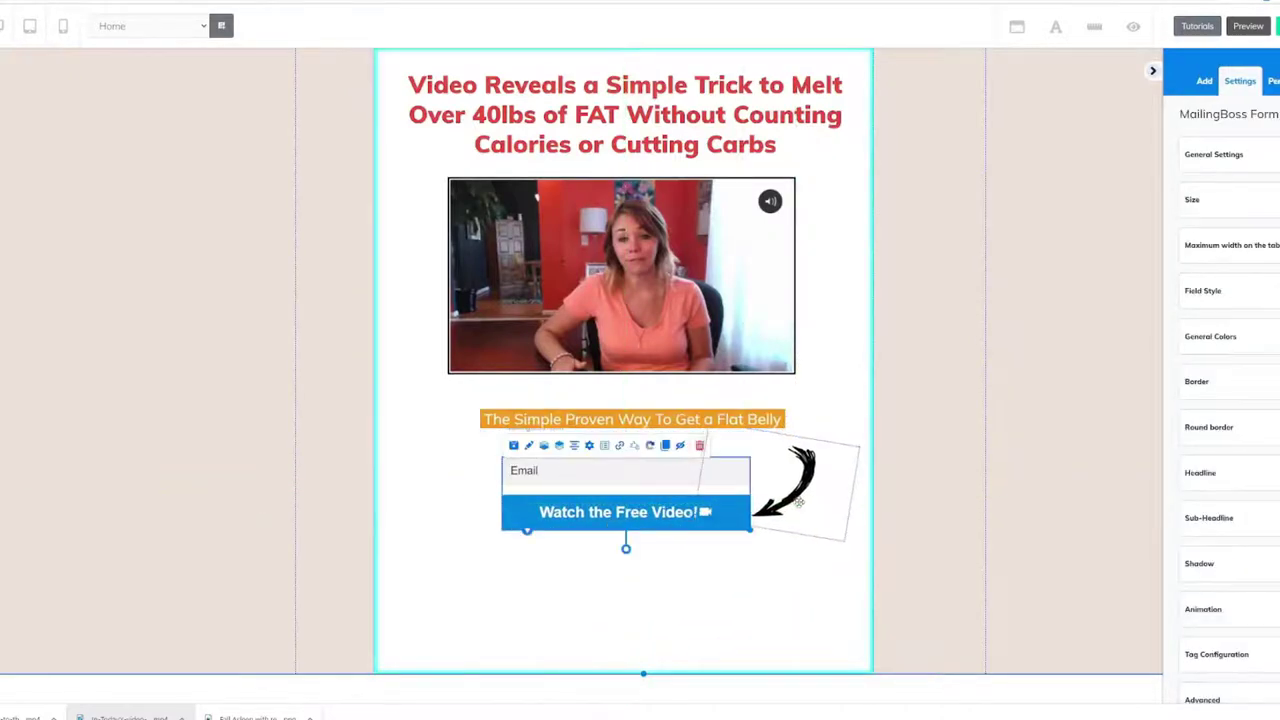
pyautogui.click(616, 536)
pyautogui.click(620, 520)
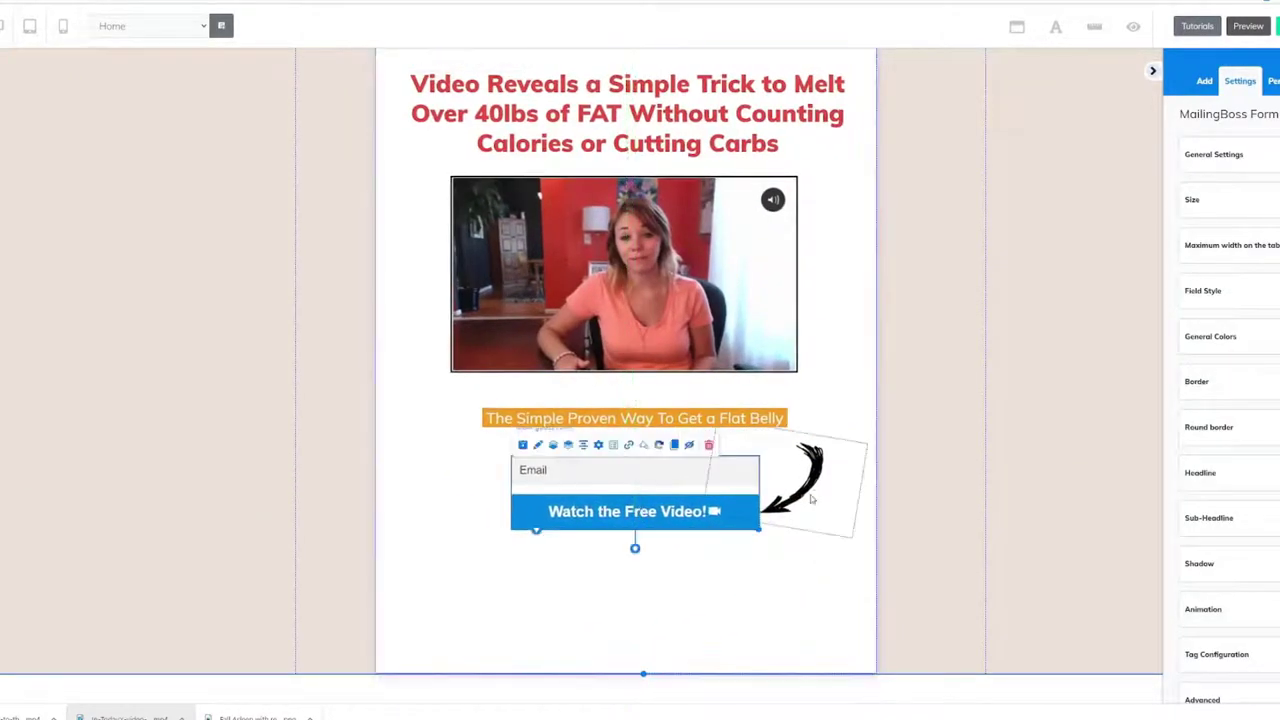
# Move the orange subheadline up close beneath the image, and raise the form and arrow to follow it
pyautogui.click(771, 420)
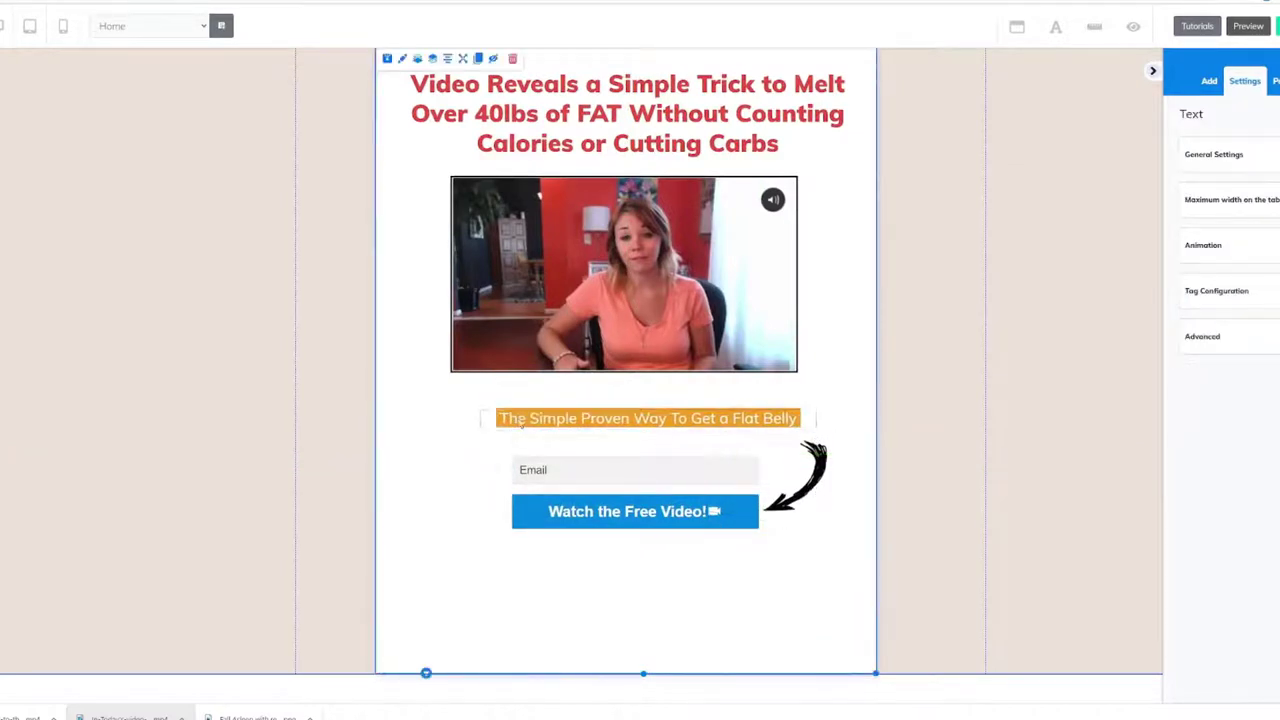
pyautogui.moveTo(673, 420); pyautogui.dragTo(660, 395)
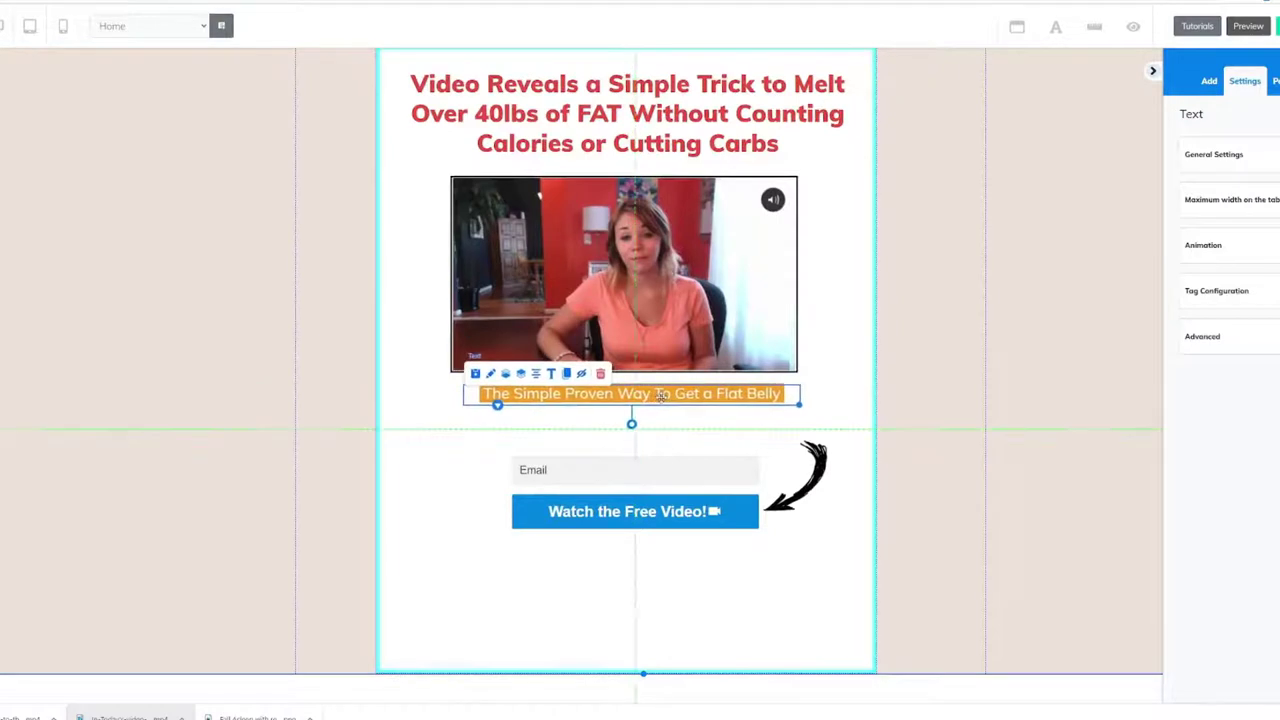
pyautogui.moveTo(795, 475); pyautogui.dragTo(792, 450)
pyautogui.click(727, 598)
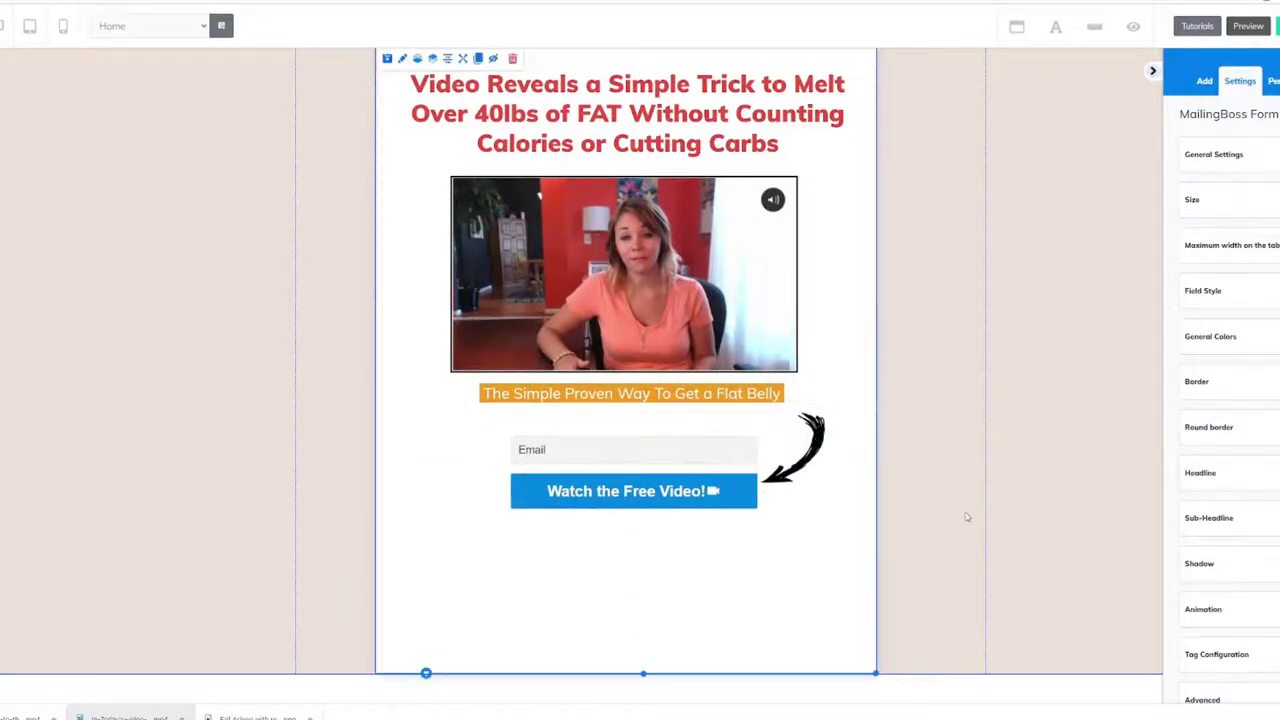
pyautogui.click(666, 445)
# Add a second line reading "Enter Your Email to Get Instant Access!" to the orange subheadline
pyautogui.click(700, 393)
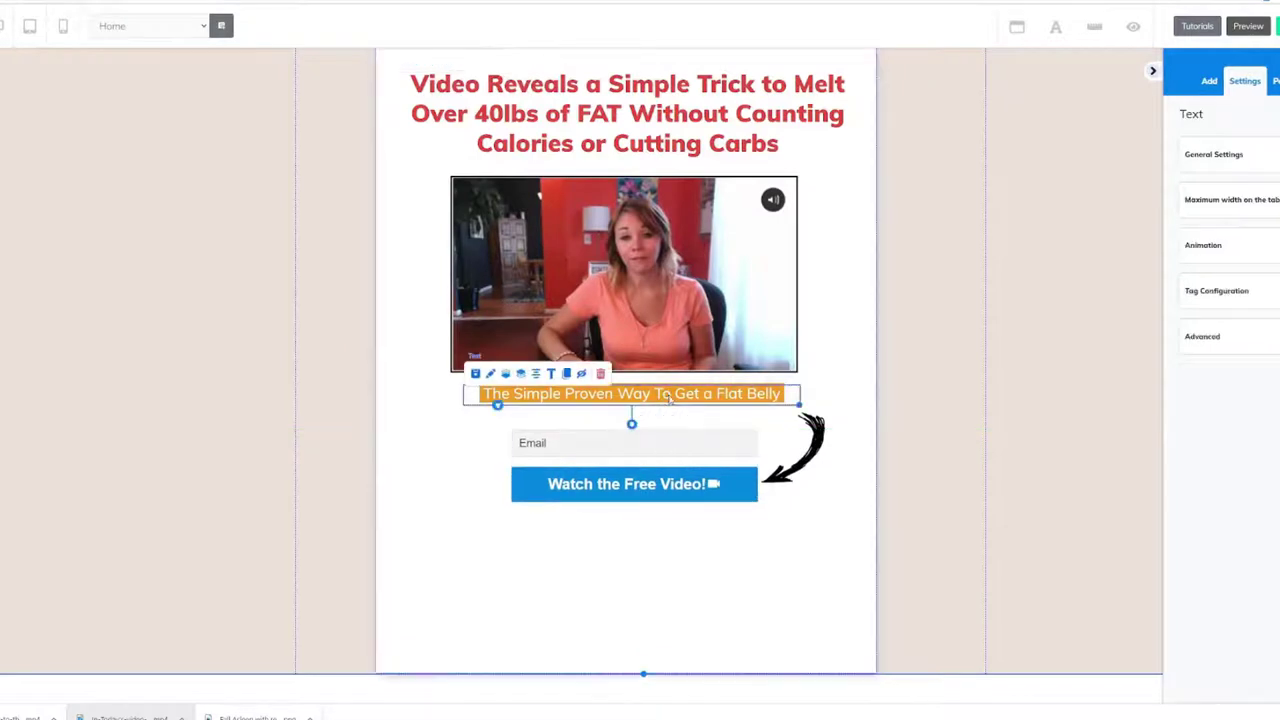
pyautogui.click(772, 396)
pyautogui.press('BackSpace')
pyautogui.press('Return')
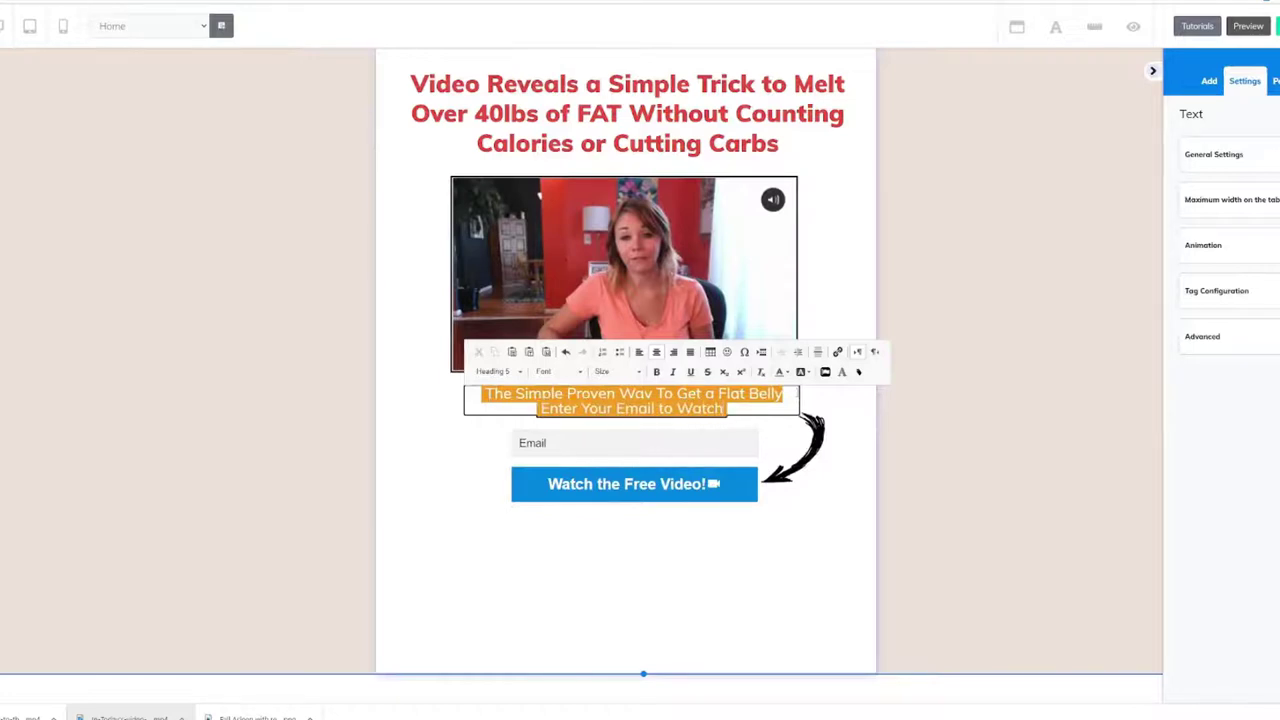
pyautogui.press('BackSpace')
pyautogui.press('BackSpace')
pyautogui.press('BackSpace')
pyautogui.press('BackSpace')
pyautogui.press('BackSpace')
pyautogui.press('BackSpace')
pyautogui.write('to Ge')
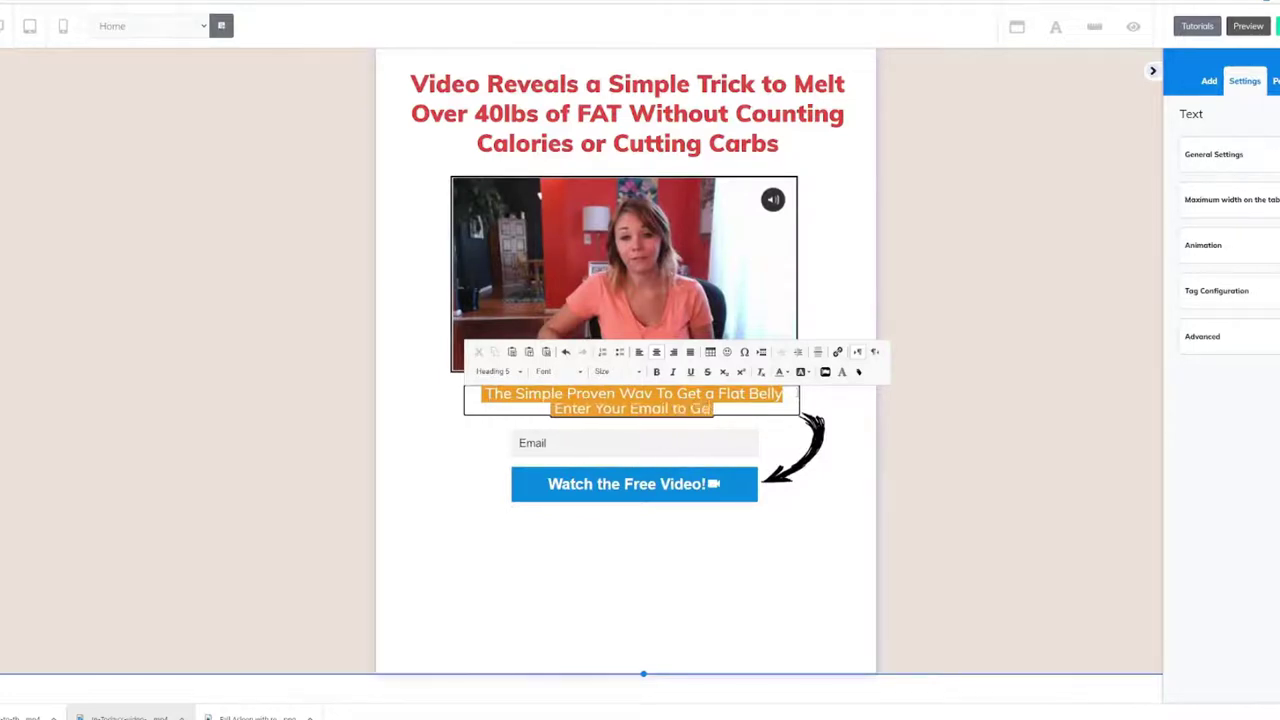
pyautogui.write('t Instant Access!')
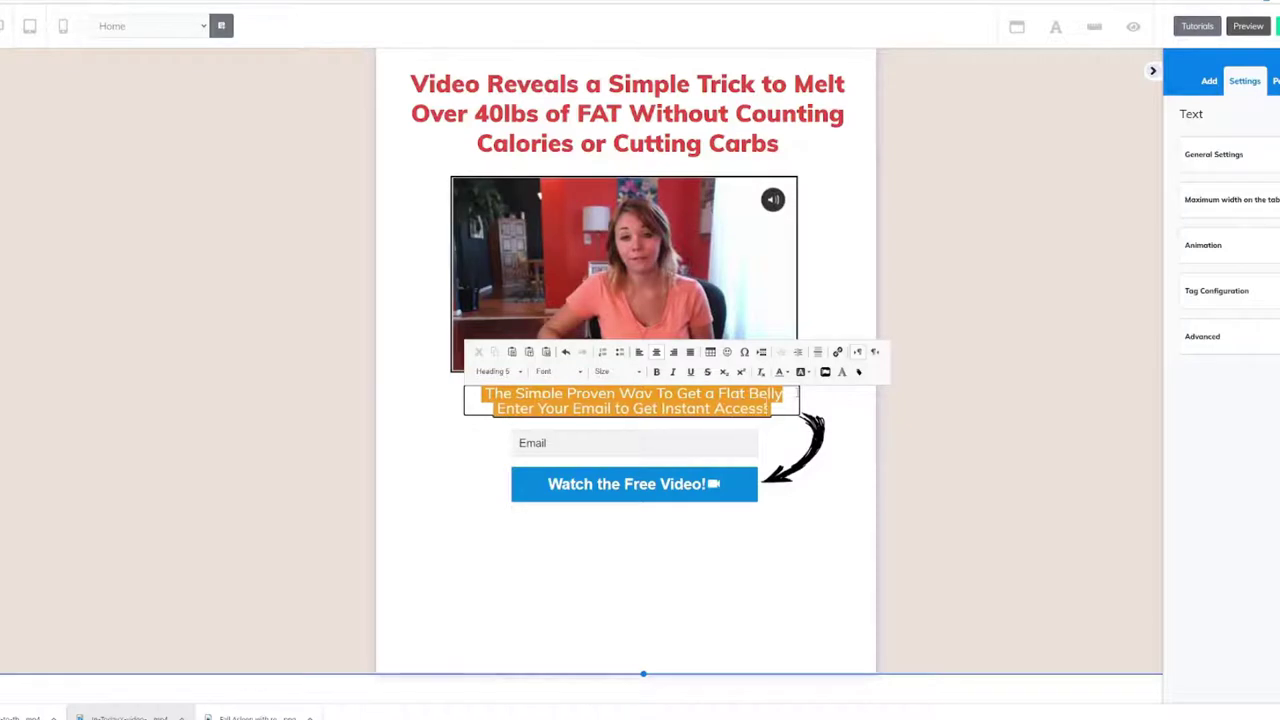
pyautogui.click(590, 413)
# Set the font size of both subheadline lines to 28
pyautogui.click(590, 413)
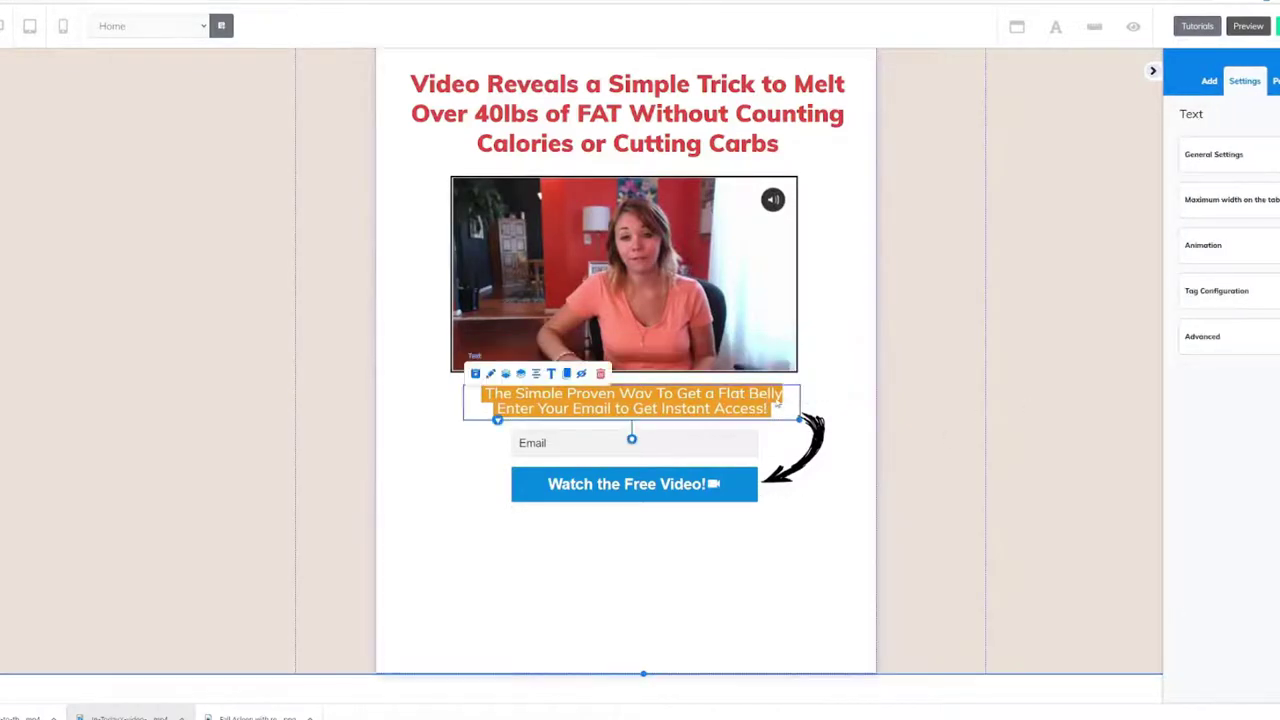
pyautogui.click(590, 413)
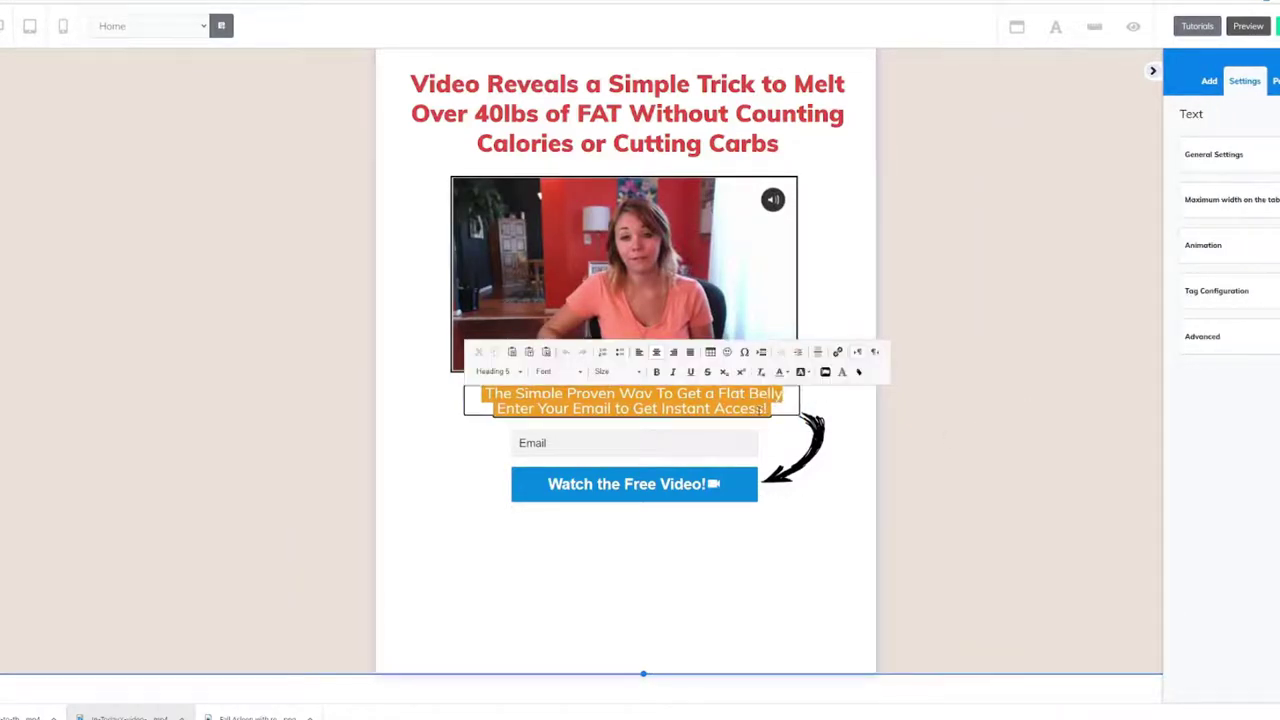
pyautogui.moveTo(764, 410); pyautogui.dragTo(484, 393)
pyautogui.click(612, 371)
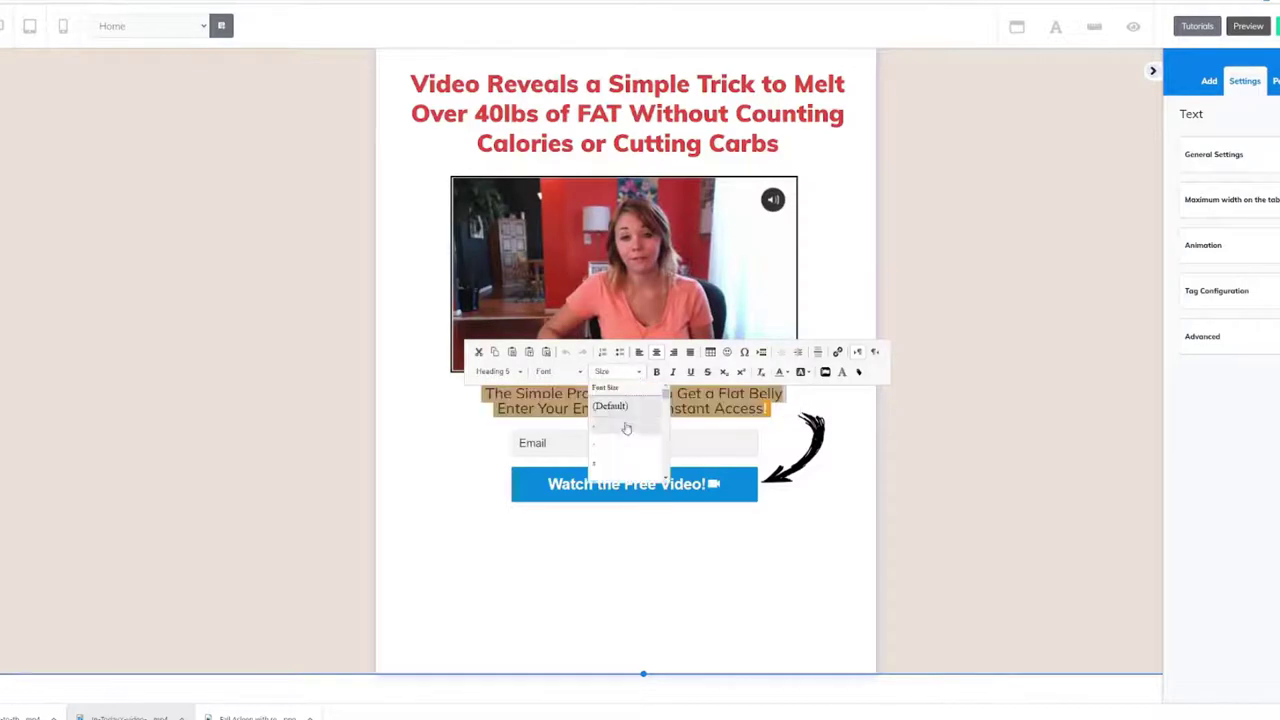
pyautogui.scroll(-5, 631, 435)
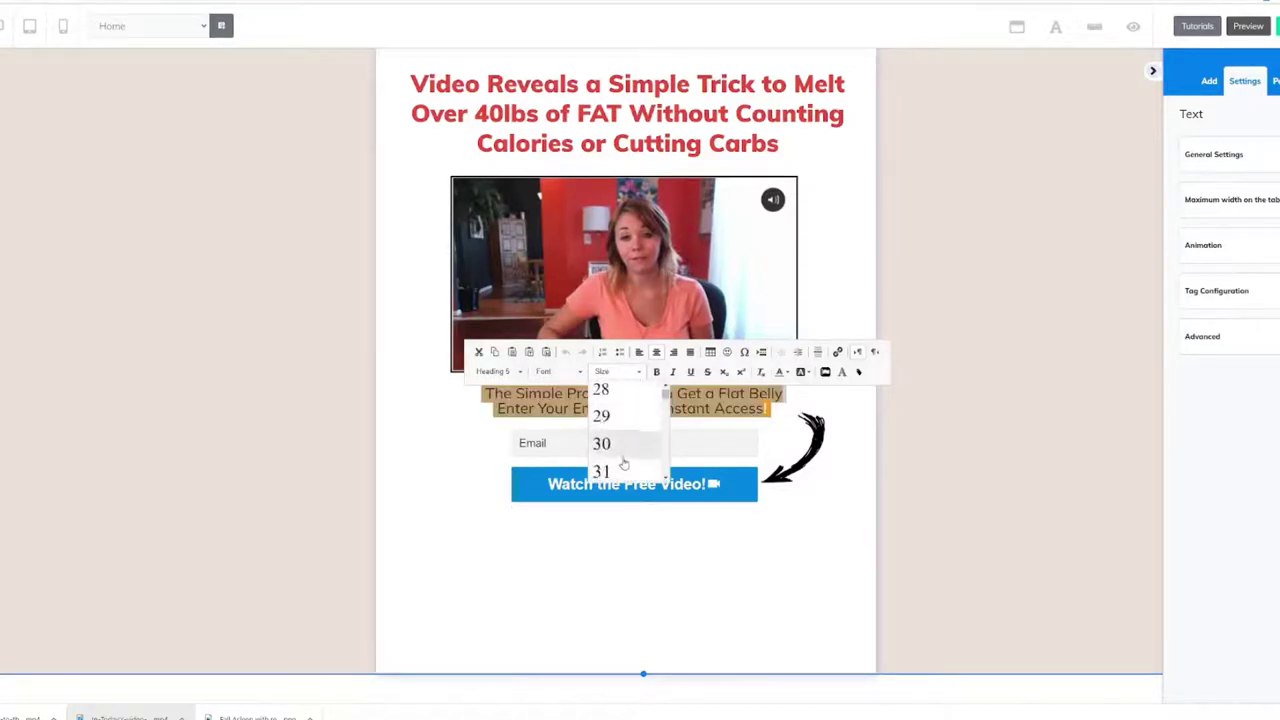
pyautogui.scroll(-1, 627, 470)
pyautogui.click(622, 453)
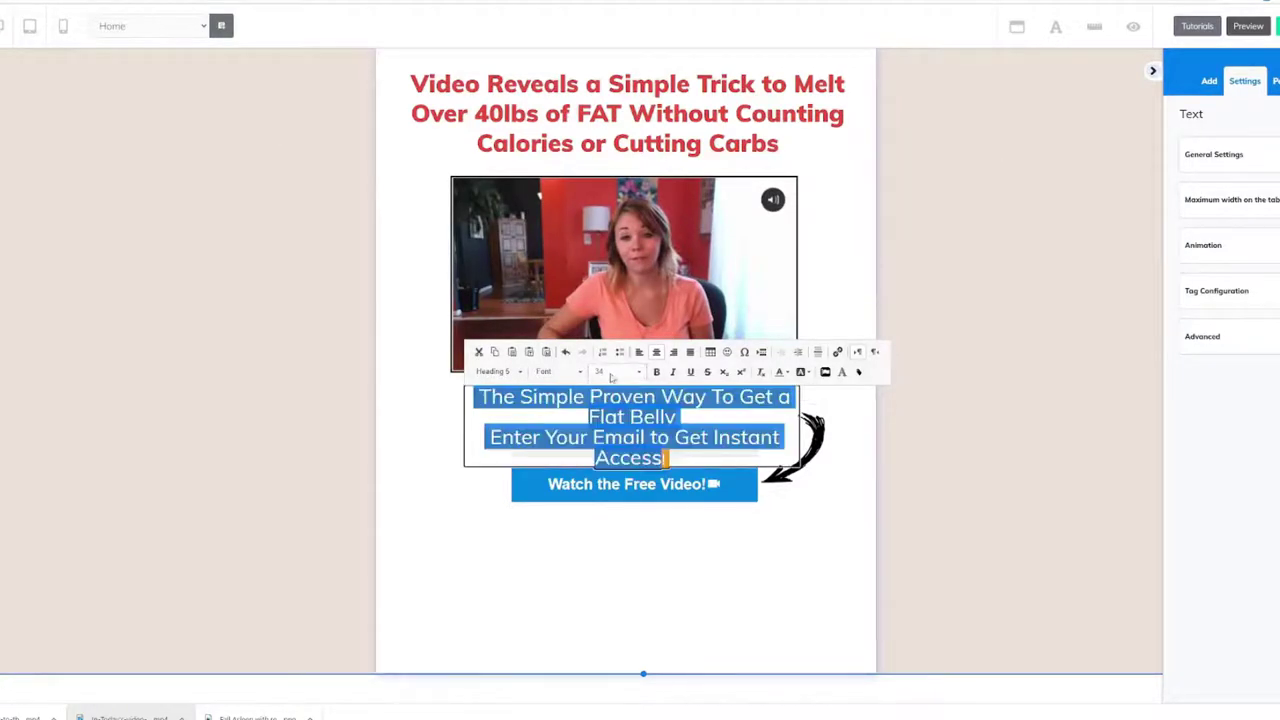
pyautogui.click(612, 371)
pyautogui.click(603, 412)
pyautogui.click(610, 372)
pyautogui.click(606, 403)
pyautogui.click(610, 372)
pyautogui.click(636, 455)
pyautogui.click(636, 455)
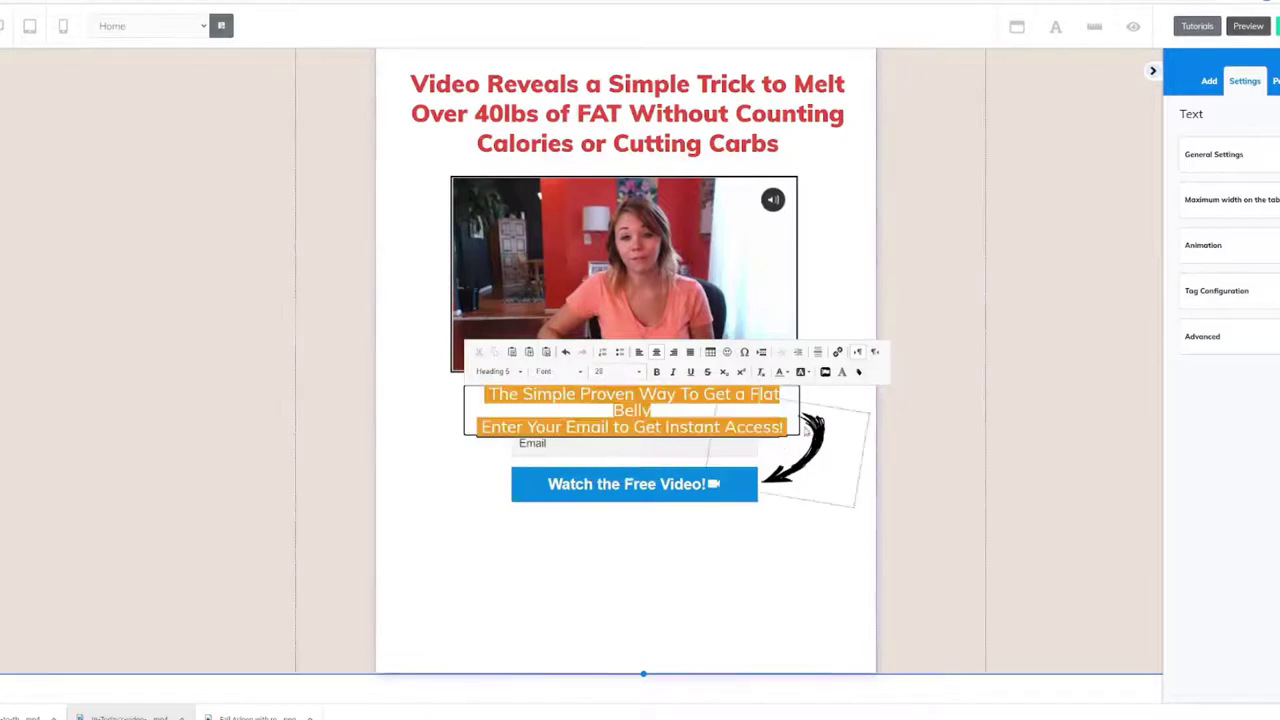
# Widen the subheadline so each sentence fits on one line, and reposition the form and arrow slightly lower beneath it
pyautogui.click(664, 430)
pyautogui.moveTo(664, 430); pyautogui.dragTo(608, 418)
pyautogui.click(570, 508)
pyautogui.moveTo(790, 478); pyautogui.dragTo(807, 510)
pyautogui.click(721, 601)
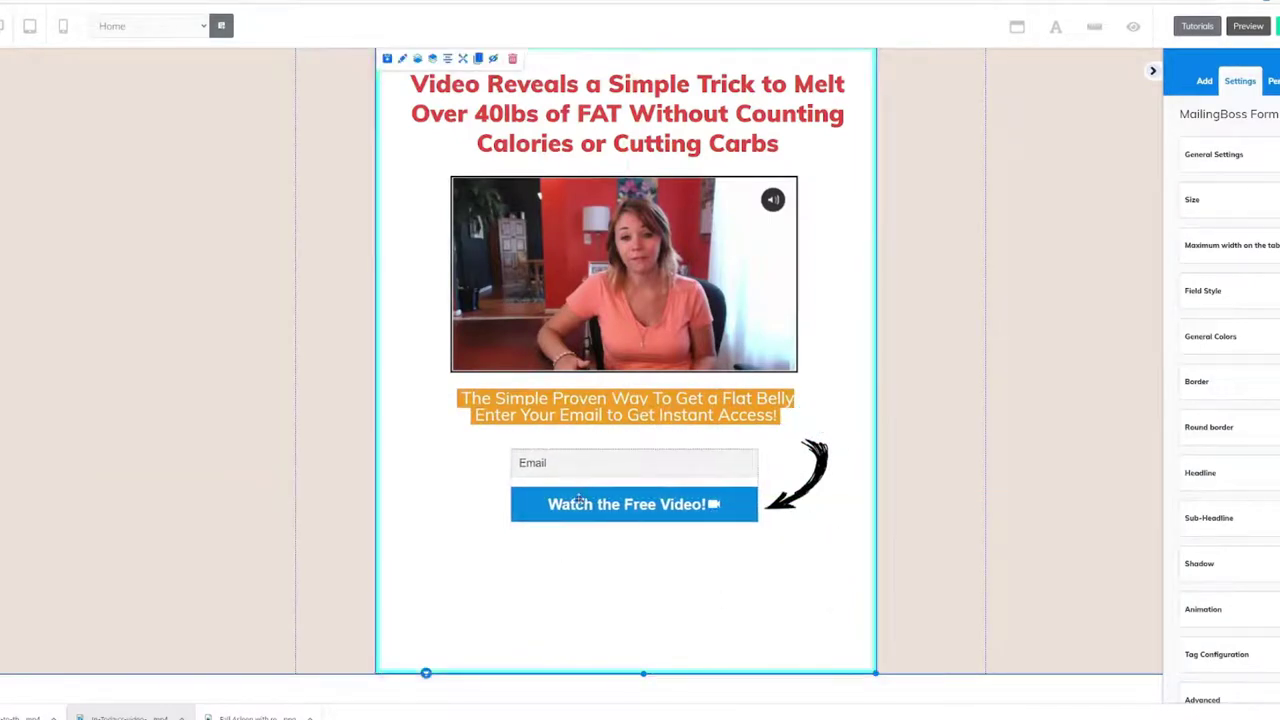
pyautogui.click(802, 503)
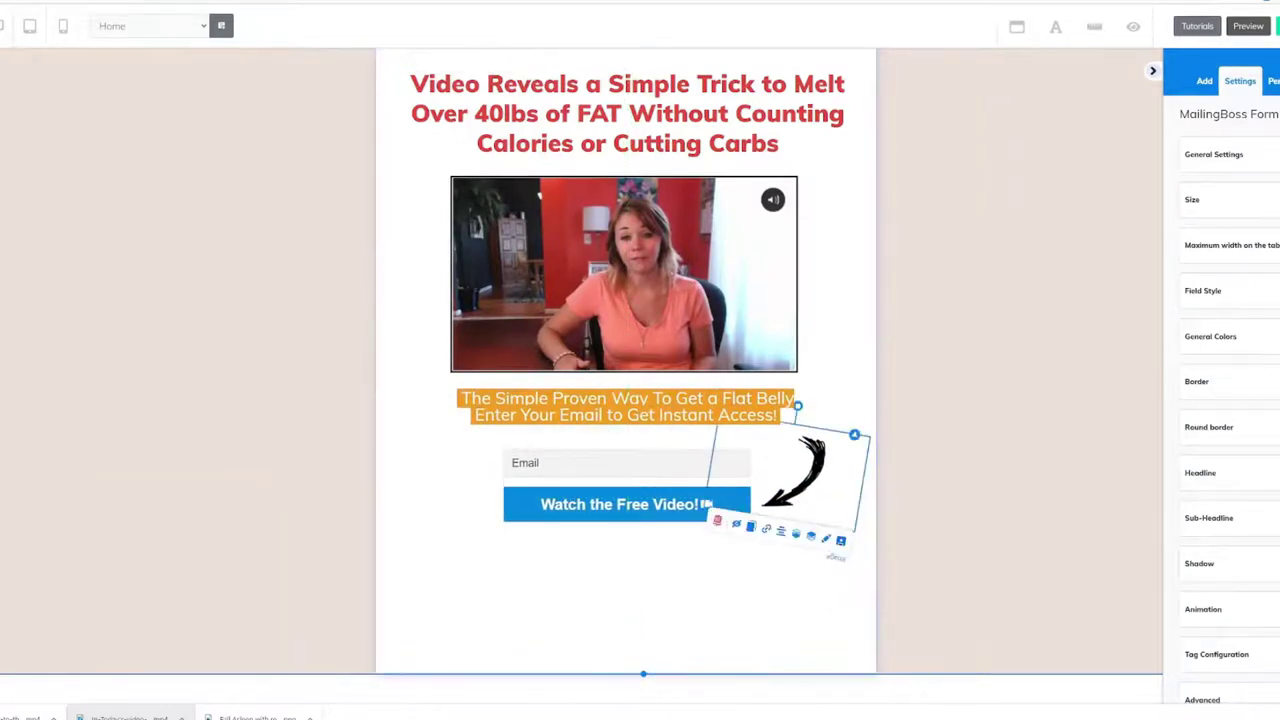
pyautogui.click(591, 626)
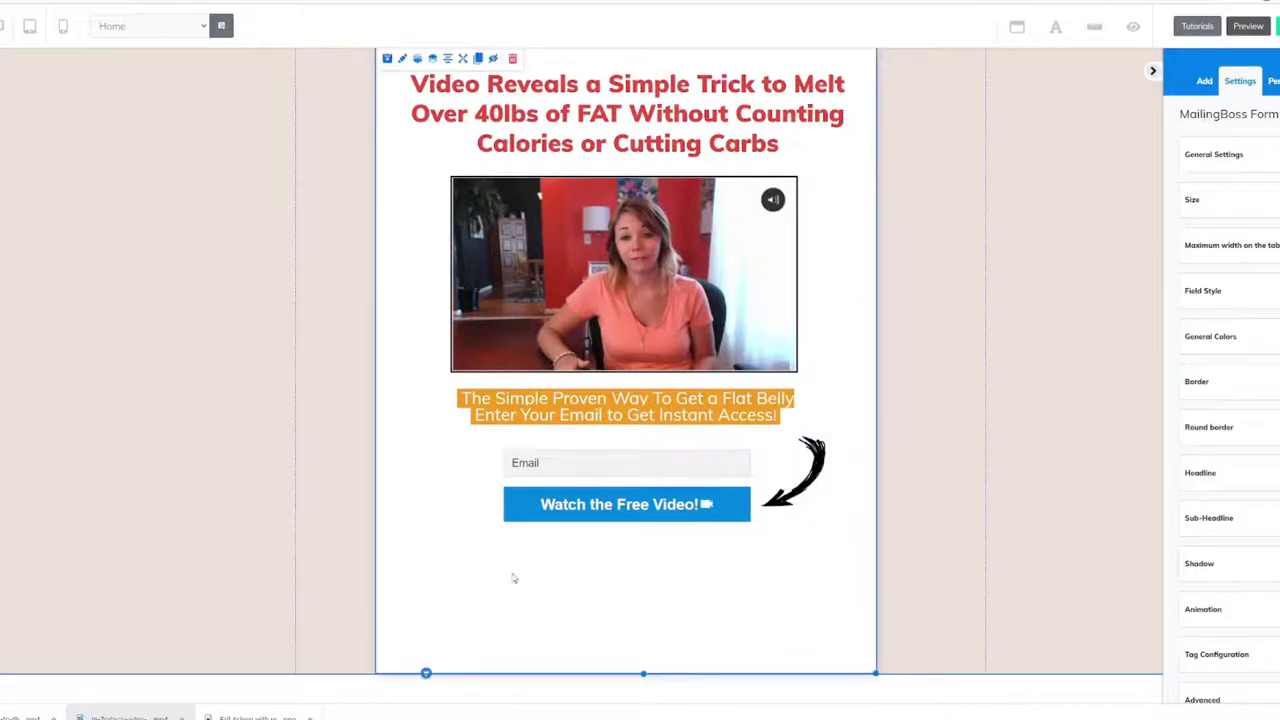
# Switch the page to the tablet layout and hide the arrow image there
pyautogui.click(1207, 81)
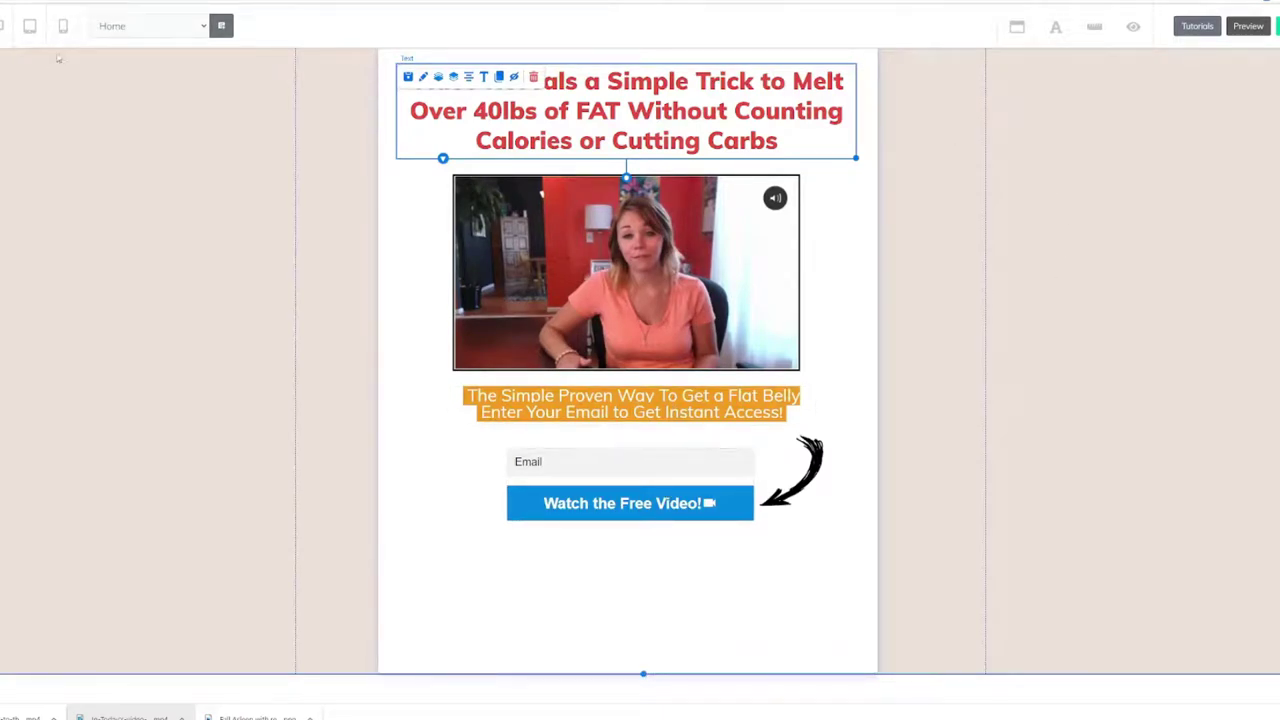
pyautogui.click(29, 27)
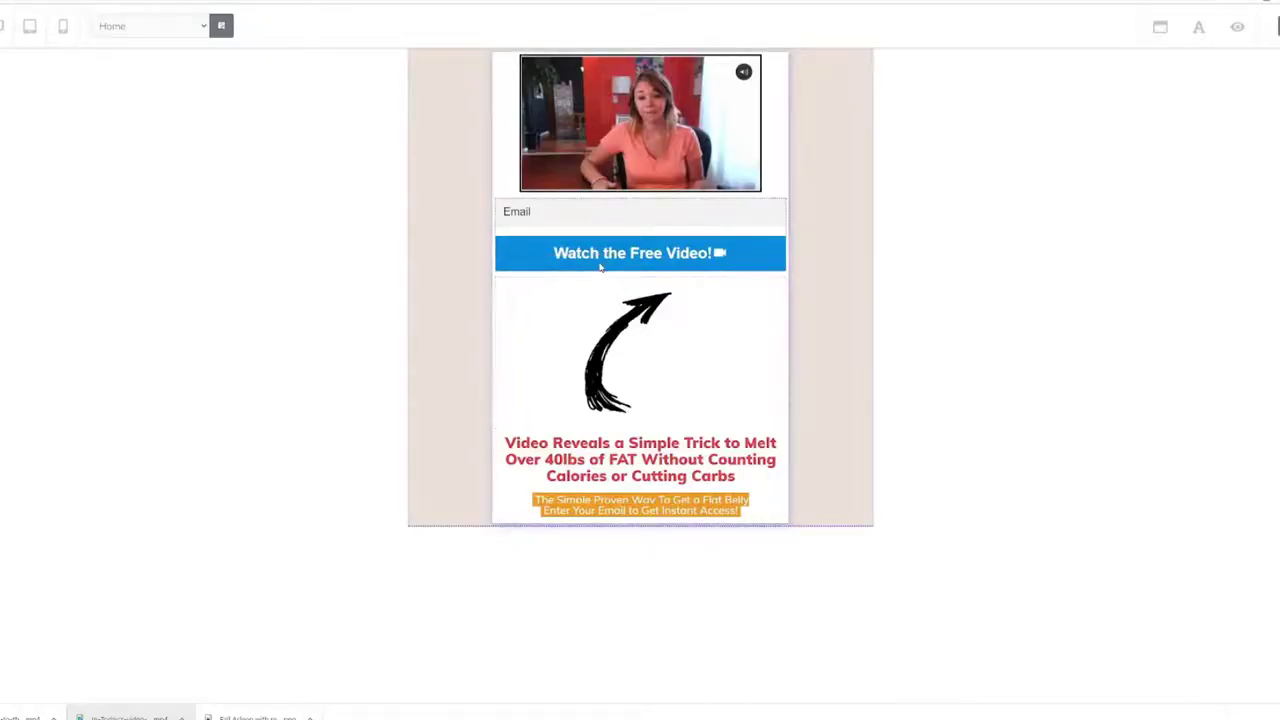
pyautogui.click(612, 264)
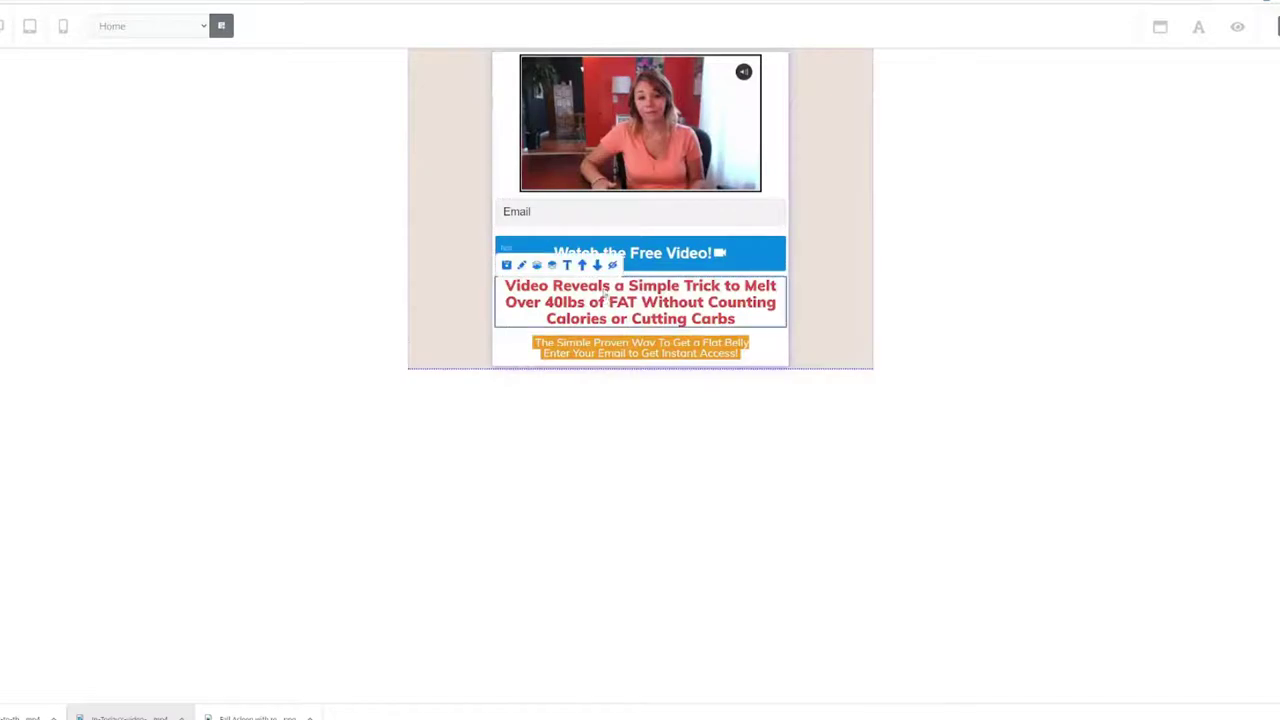
# Move the red headline above the form and image to the start of the tablet layout
pyautogui.click(583, 265)
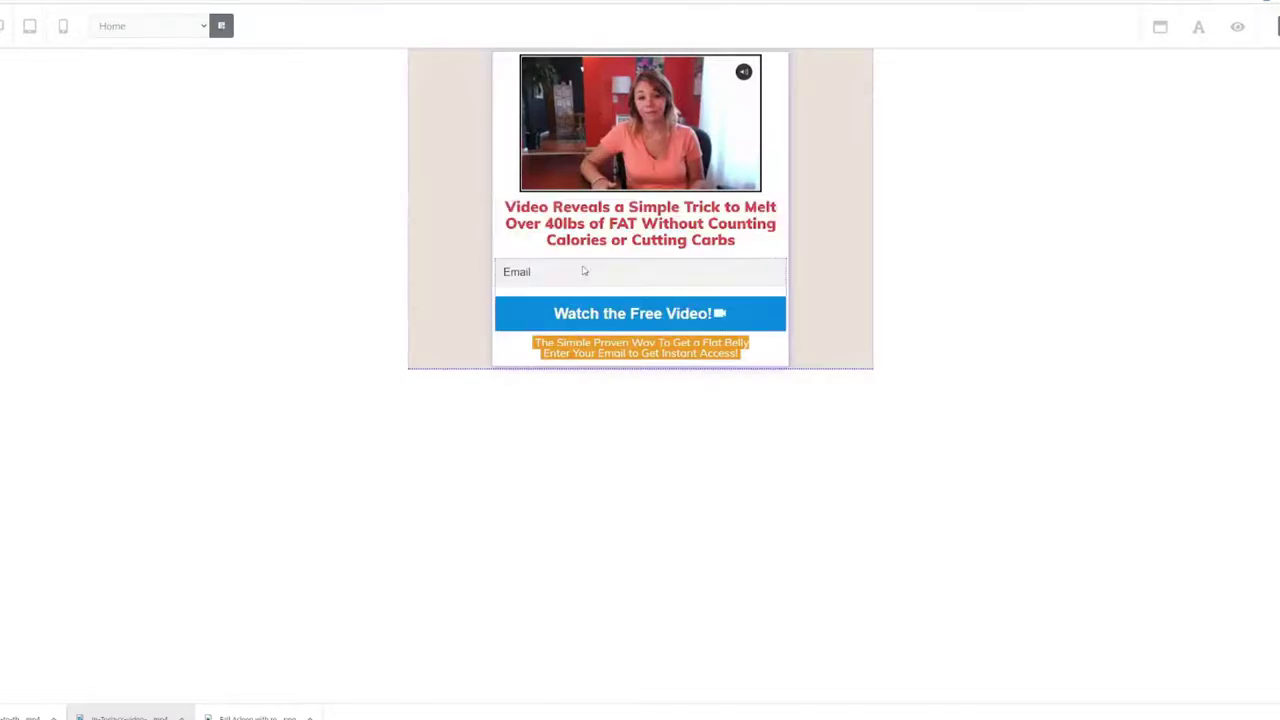
pyautogui.click(585, 185)
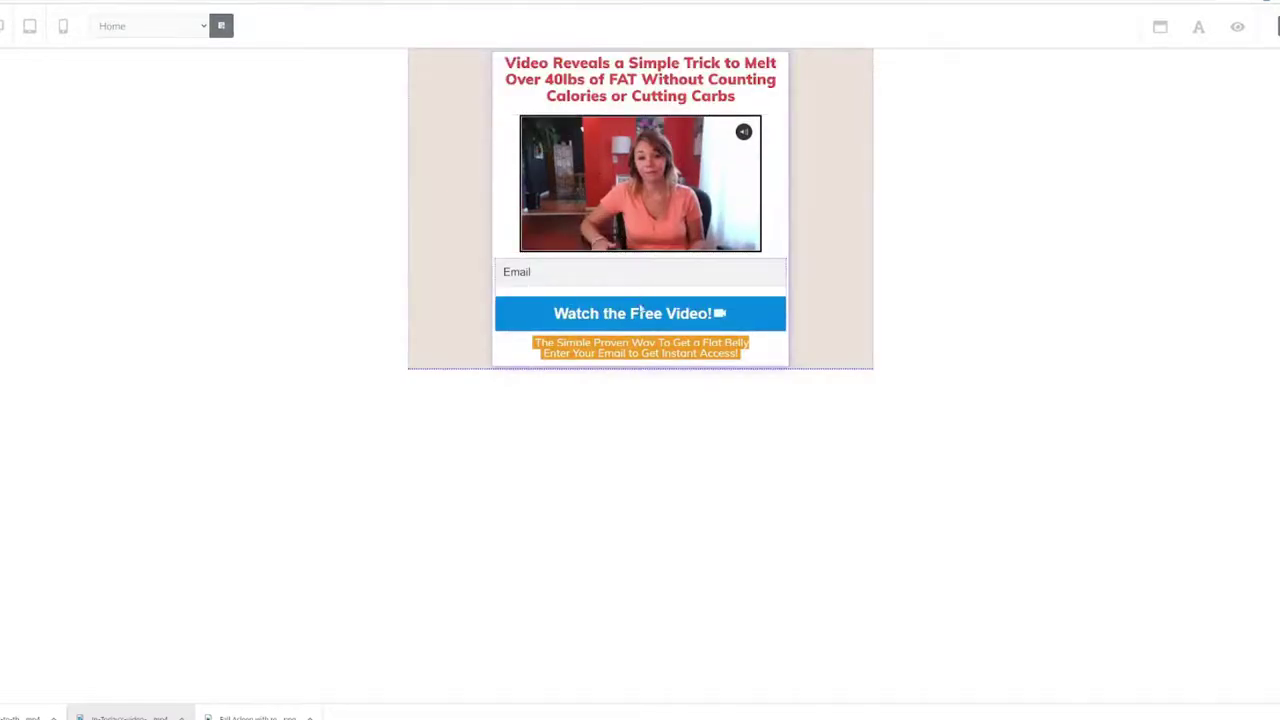
pyautogui.moveTo(575, 297)
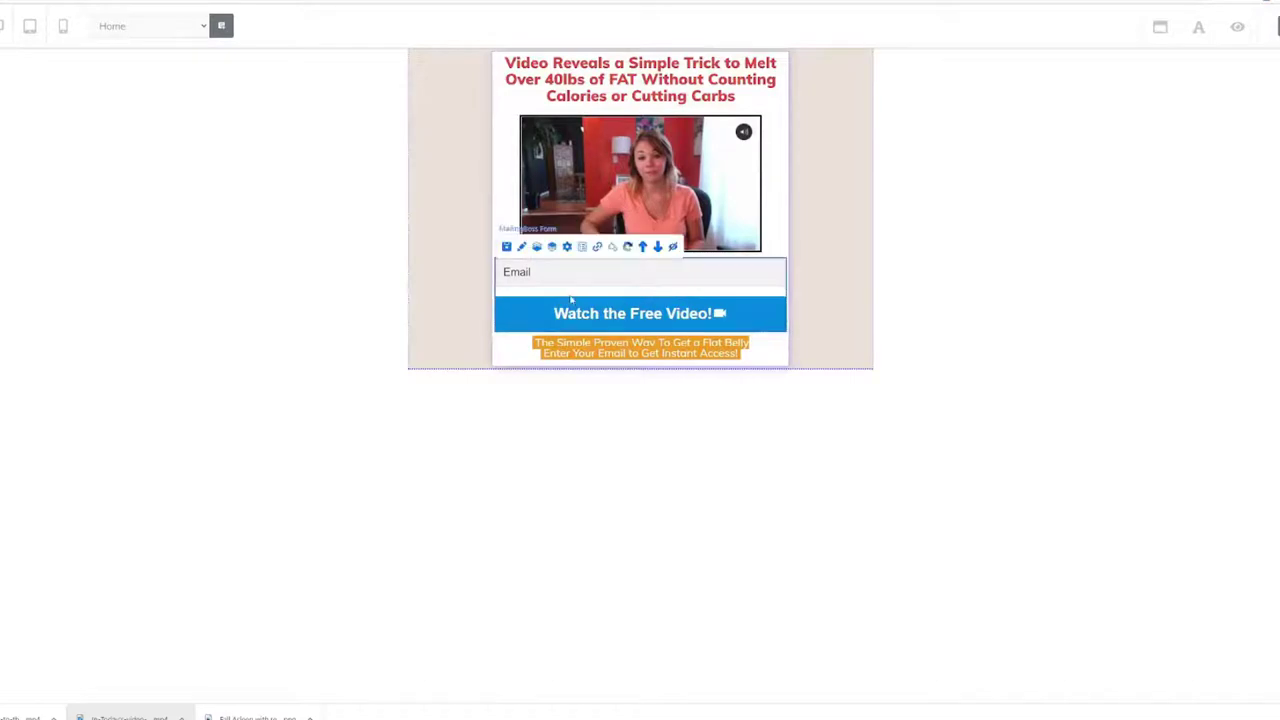
# Move the orange subheadline between the image and the form in the tablet layout, and check the arrangement in the mobile layout
pyautogui.moveTo(657, 363)
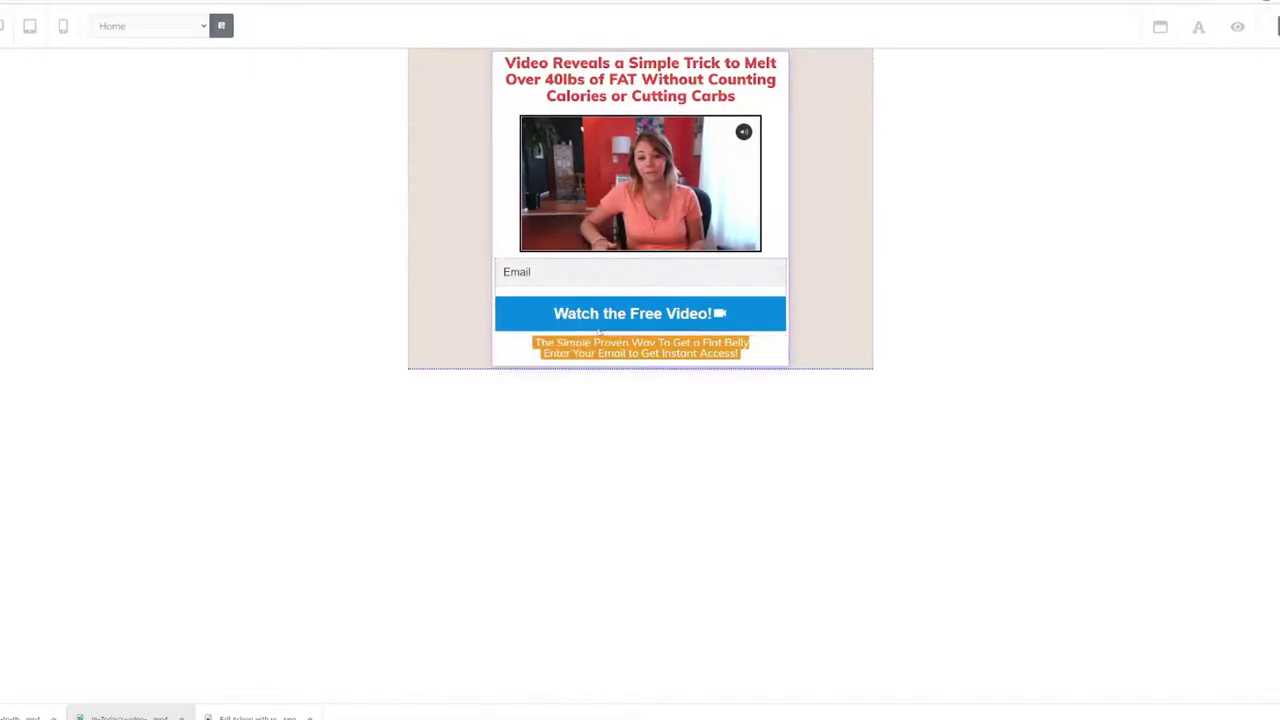
pyautogui.click(583, 327)
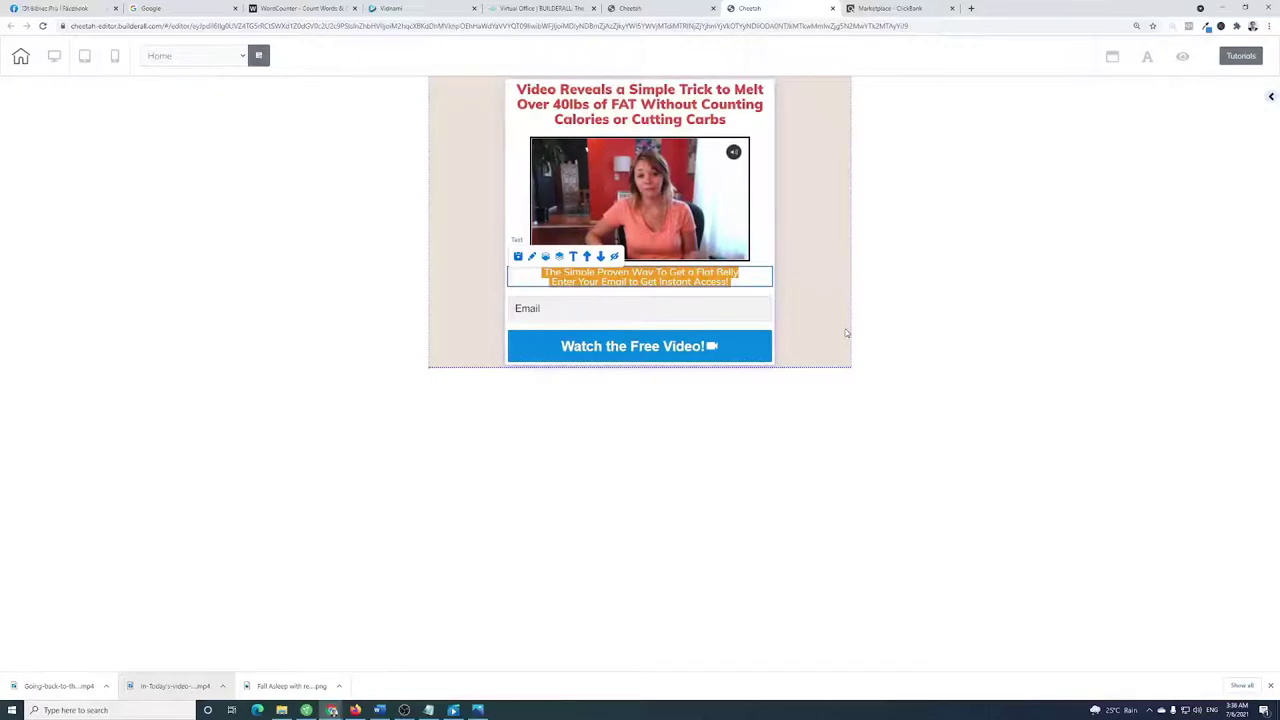
pyautogui.click(114, 56)
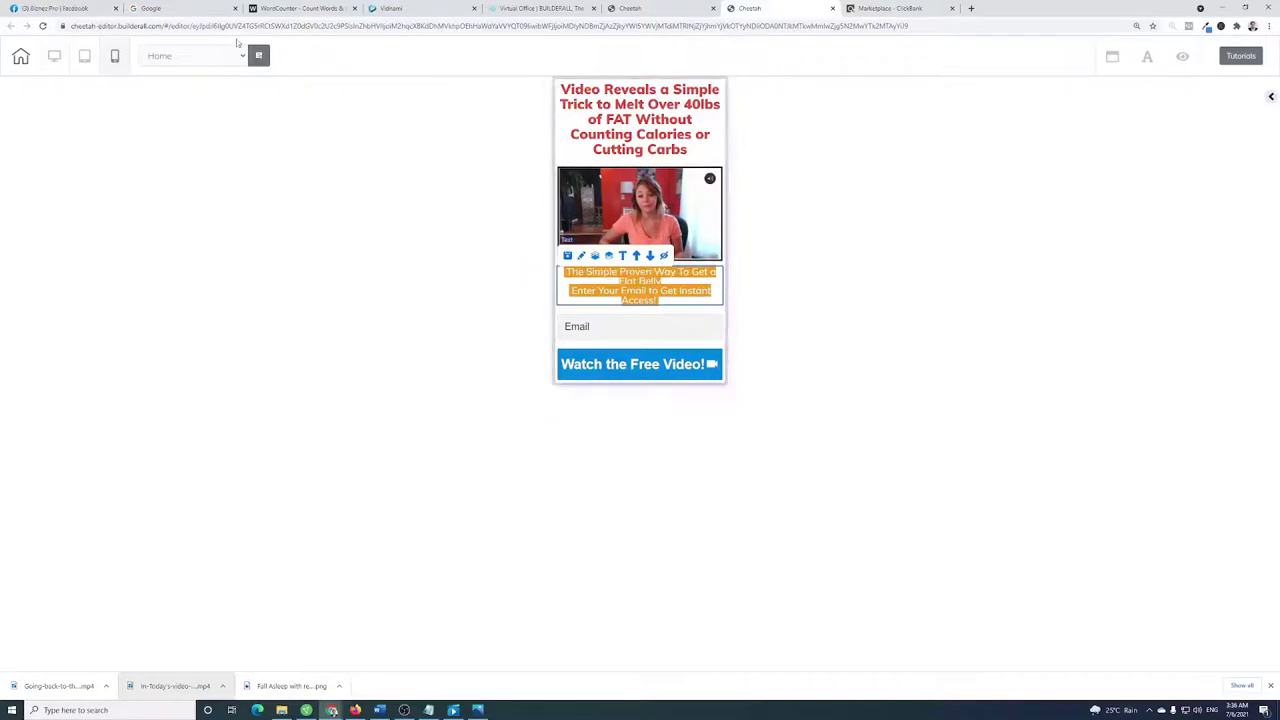
pyautogui.click(54, 56)
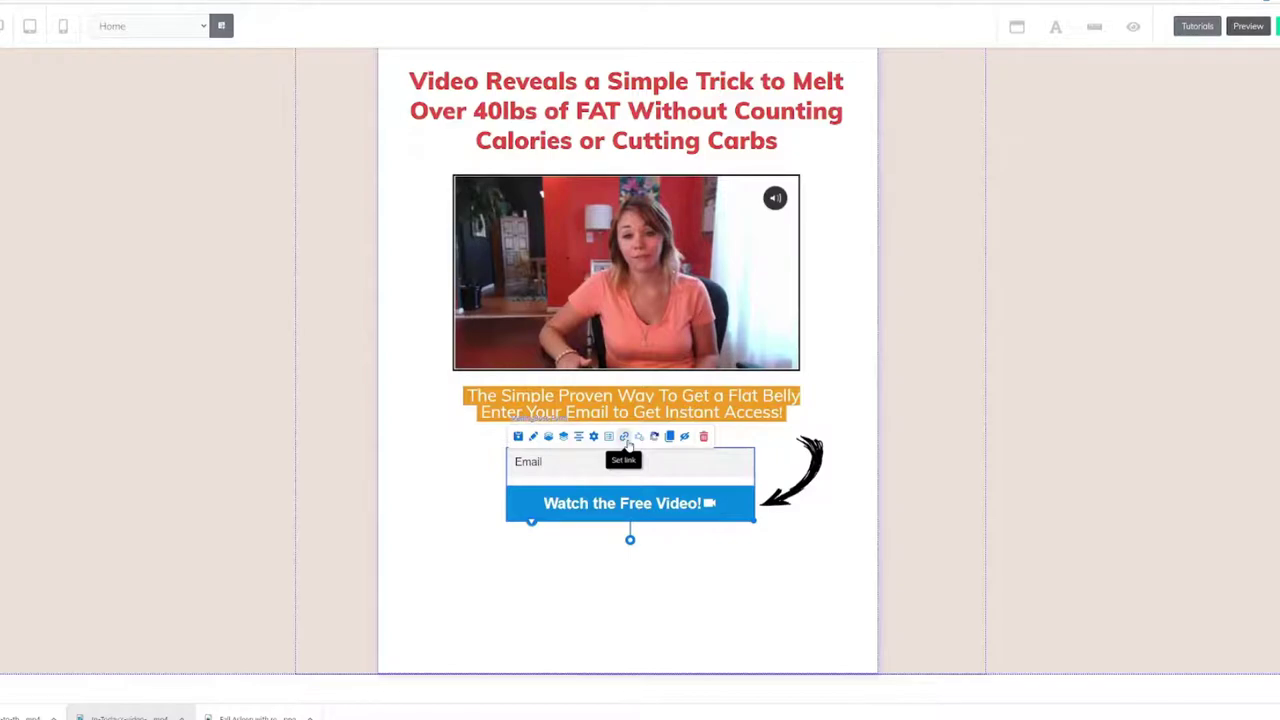
pyautogui.click(626, 441)
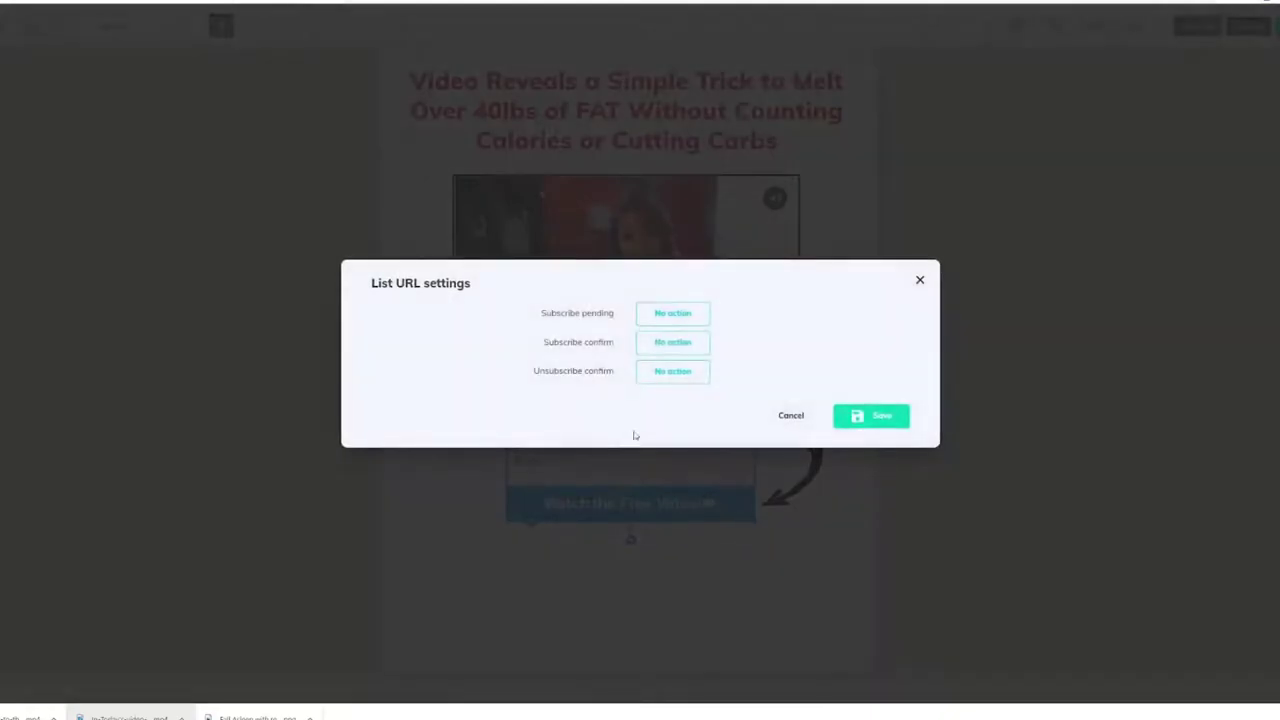
pyautogui.click(665, 318)
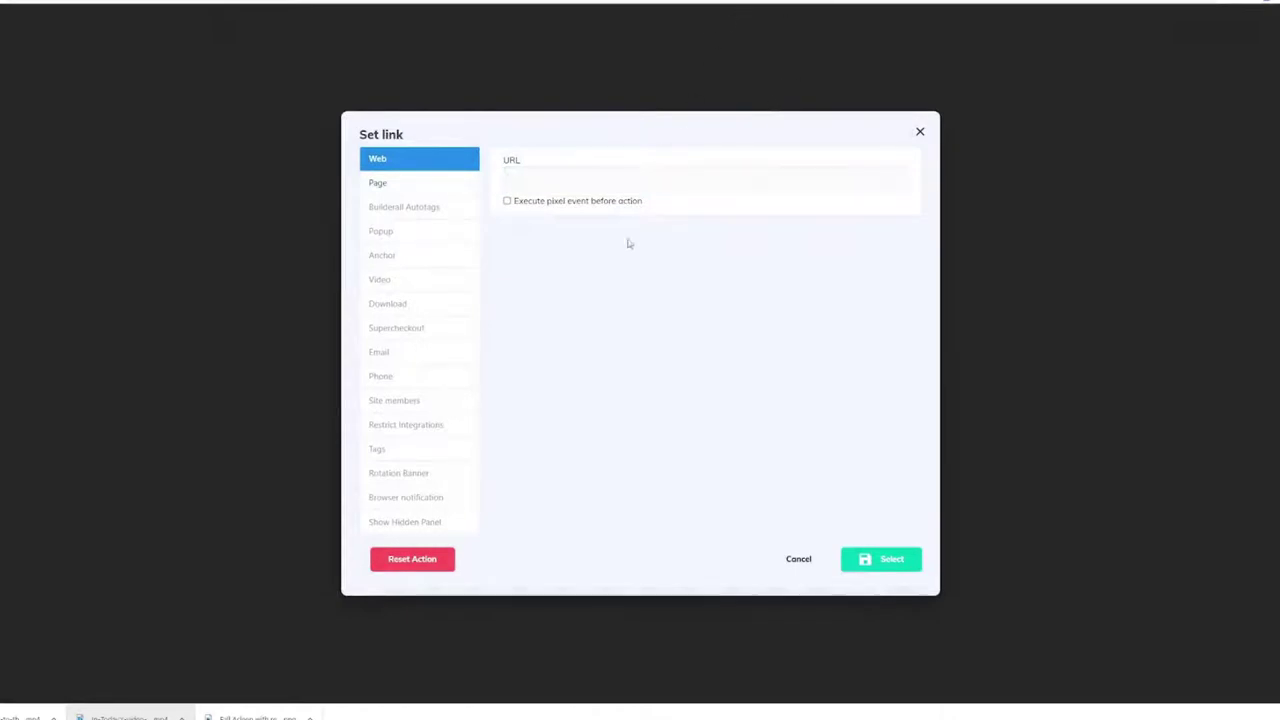
pyautogui.write('http://webincome.fbcode.hop.clickbank.net')
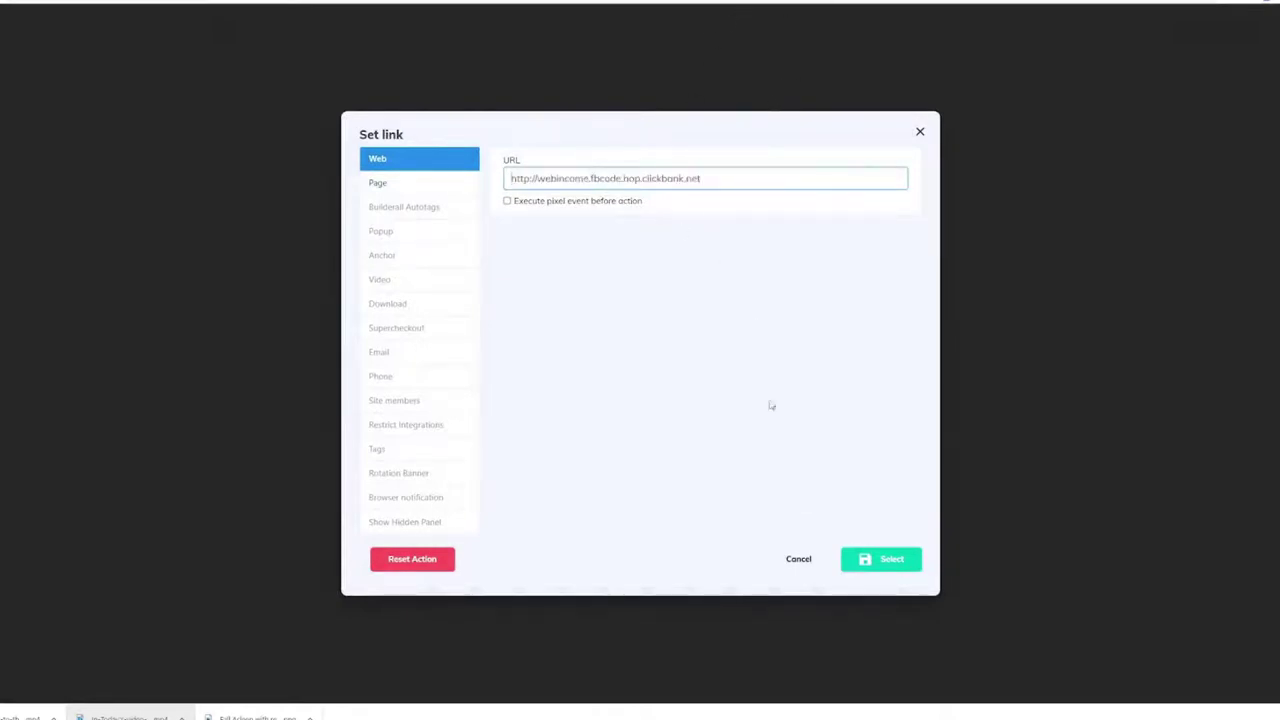
pyautogui.click(892, 561)
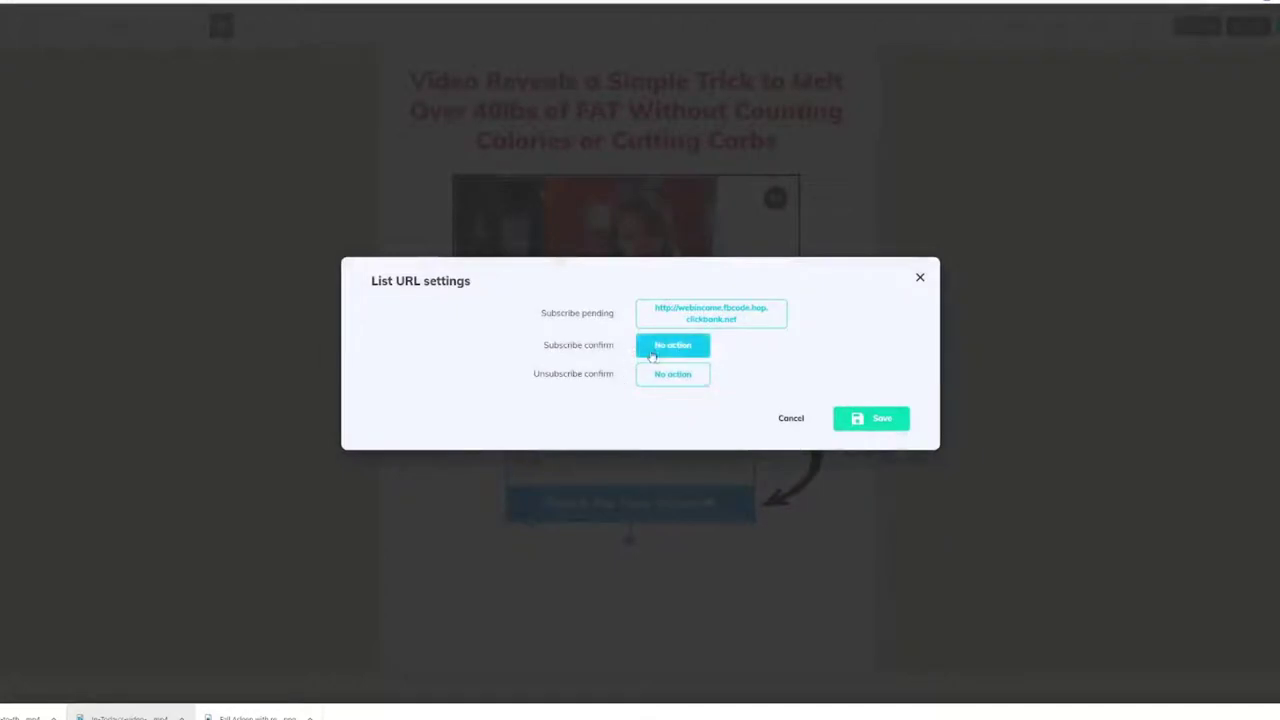
pyautogui.click(652, 352)
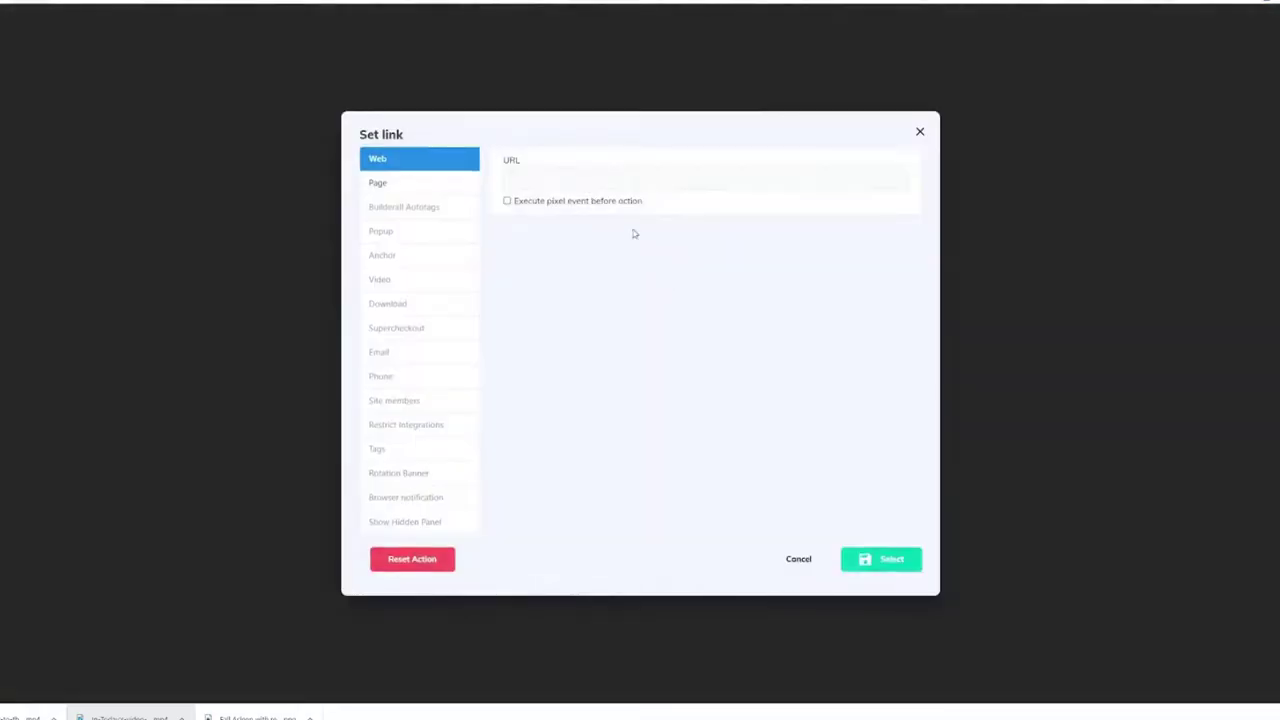
pyautogui.click(623, 180)
pyautogui.write('http://webincome.fbcode.hop.clickbank.net')
pyautogui.click(903, 563)
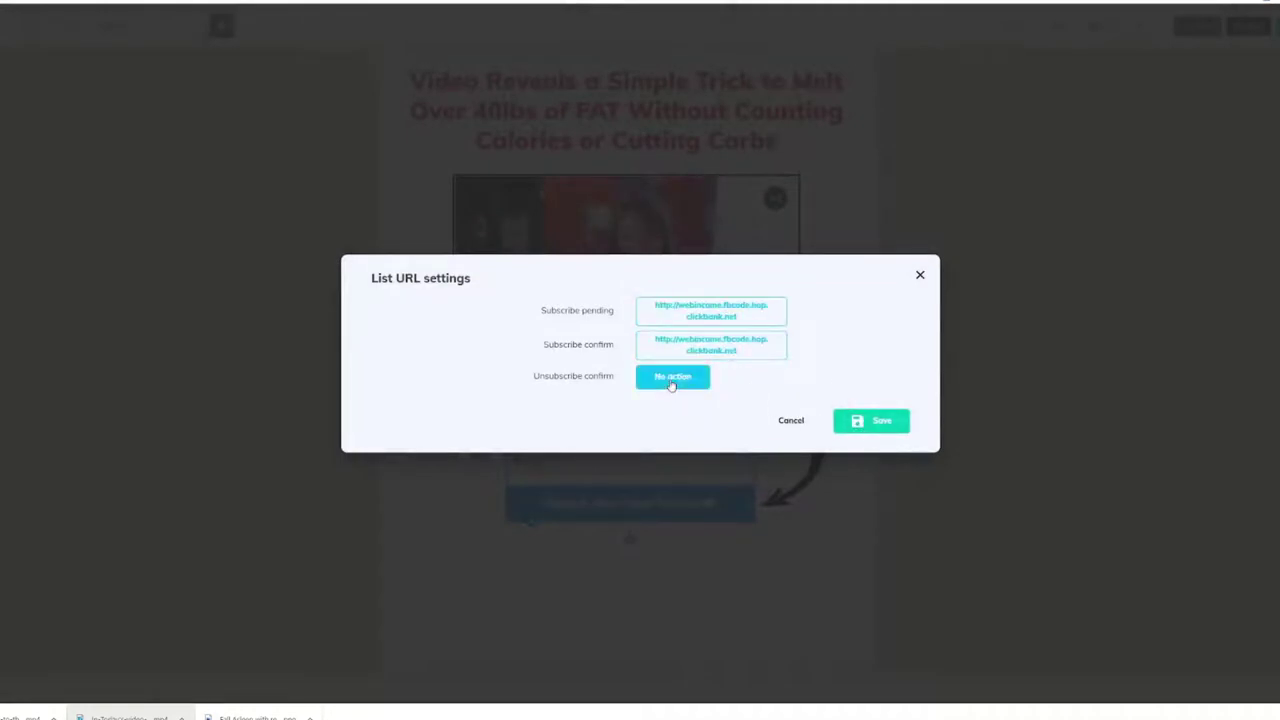
pyautogui.click(871, 420)
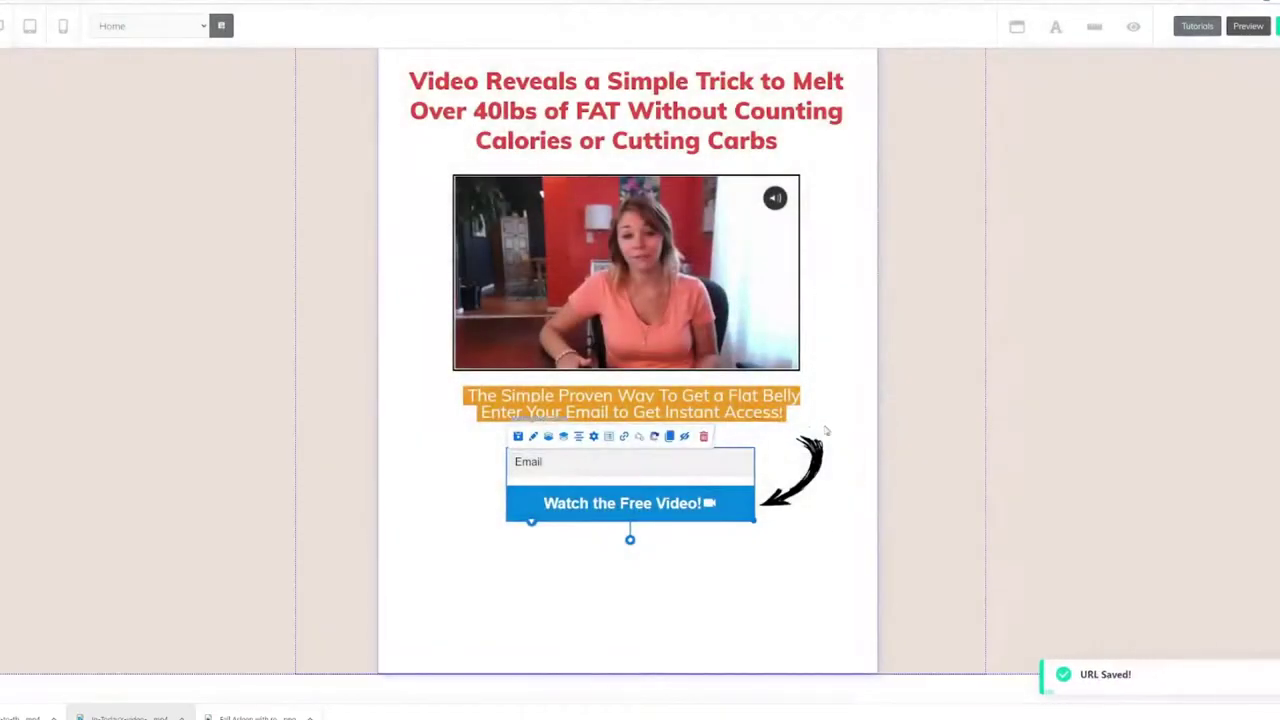
# Save the landing page, publish the site, and dismiss the publishing notice
pyautogui.click(662, 566)
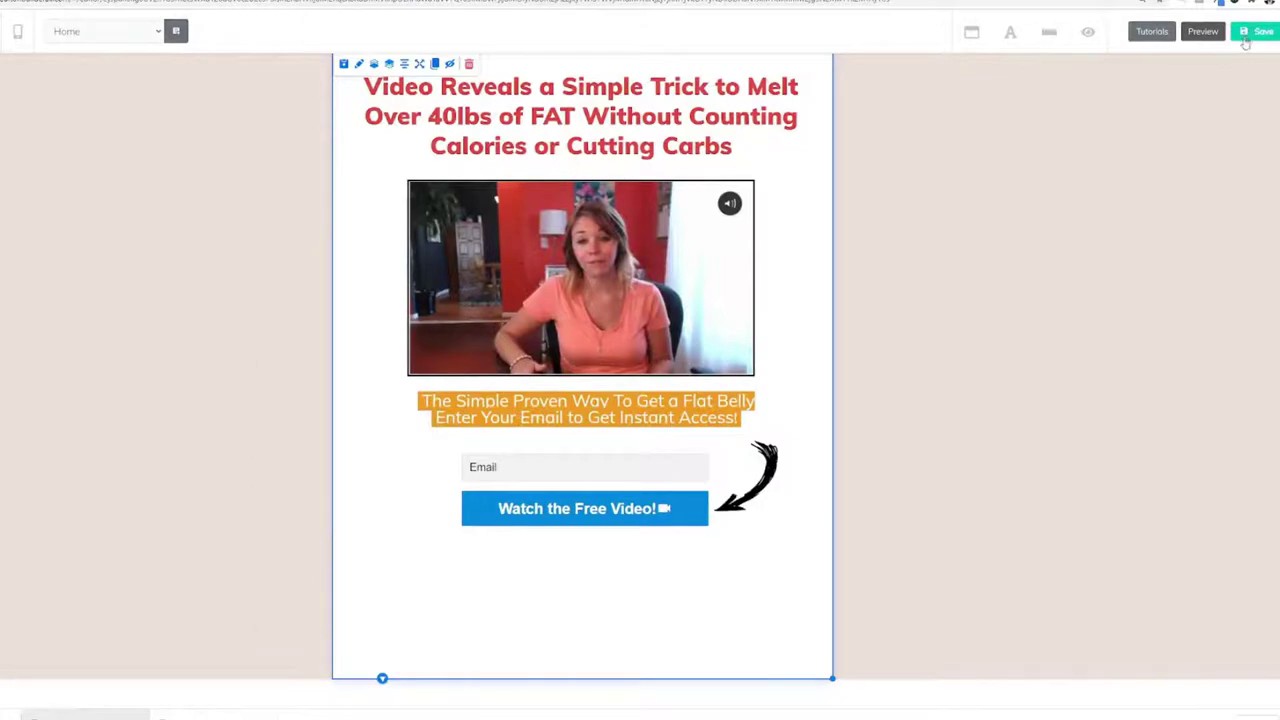
pyautogui.click(737, 248)
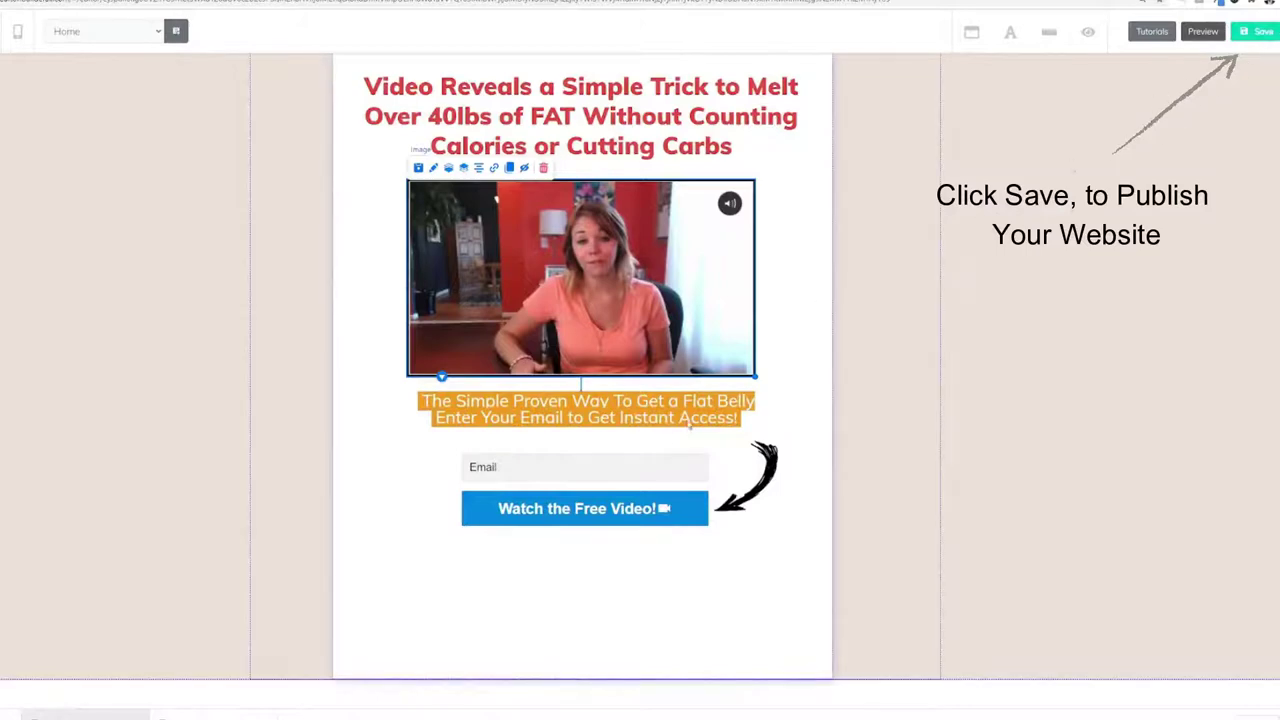
pyautogui.click(1256, 34)
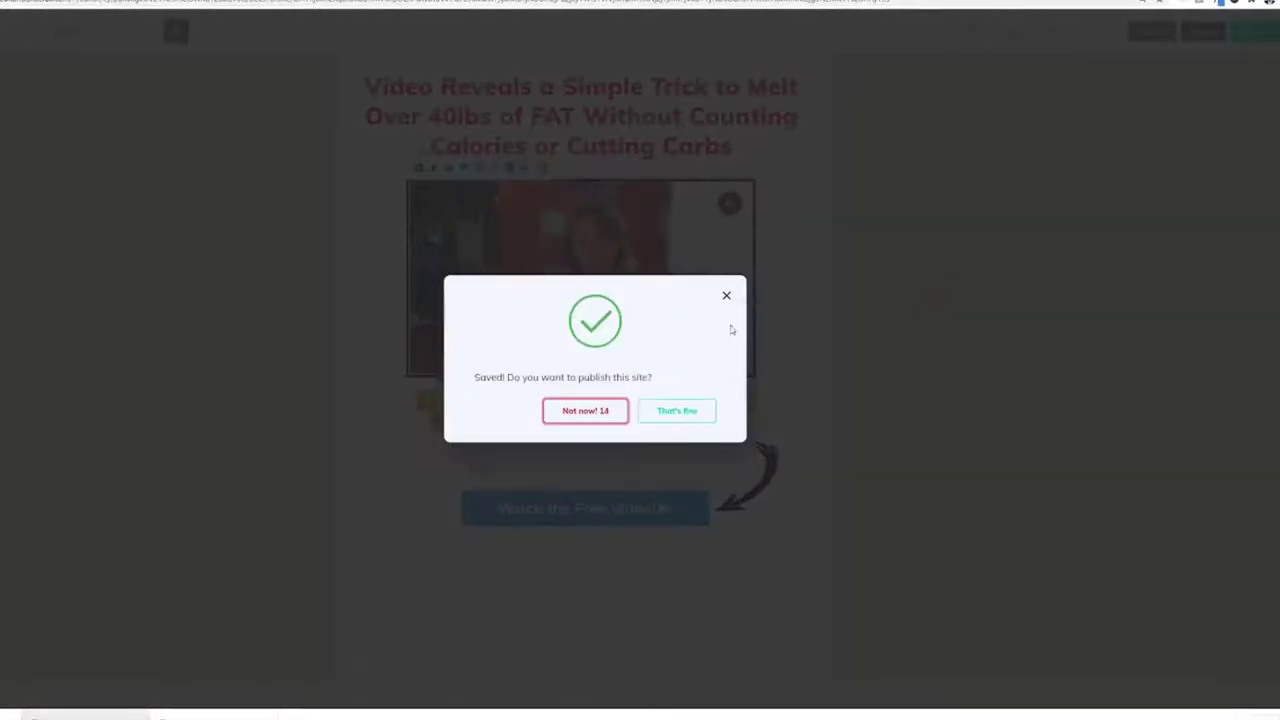
pyautogui.click(685, 408)
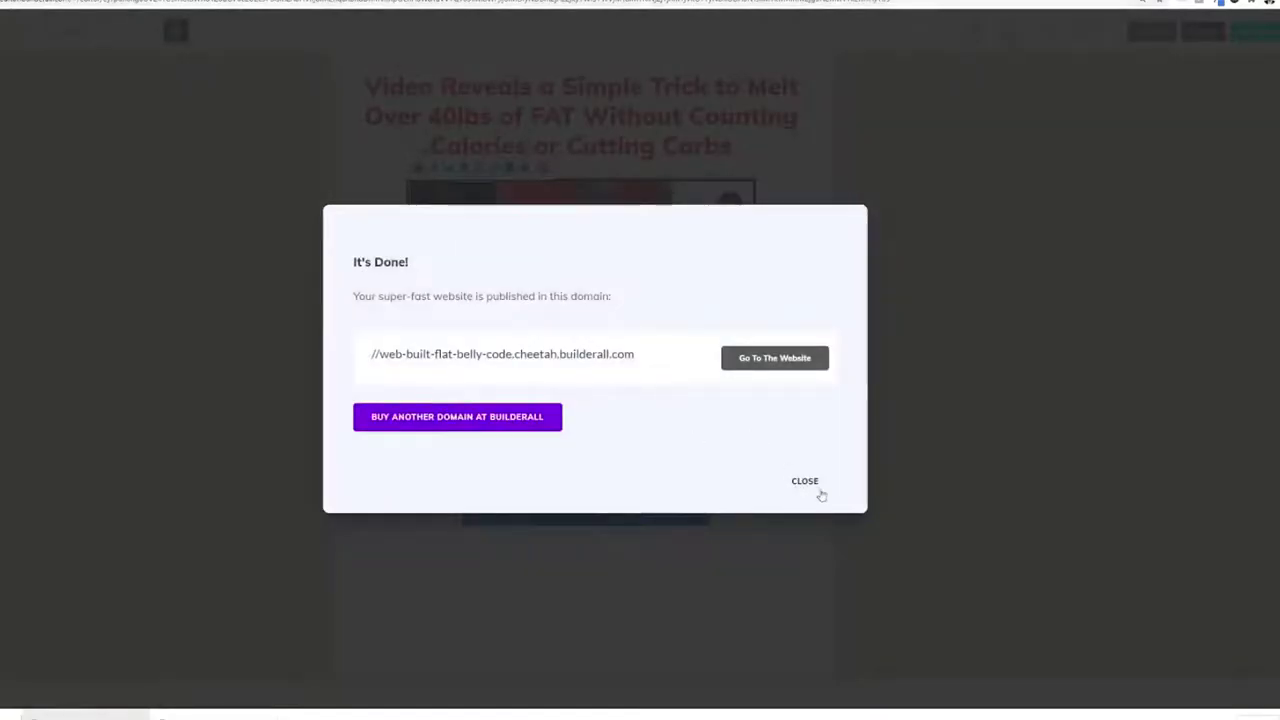
pyautogui.click(815, 488)
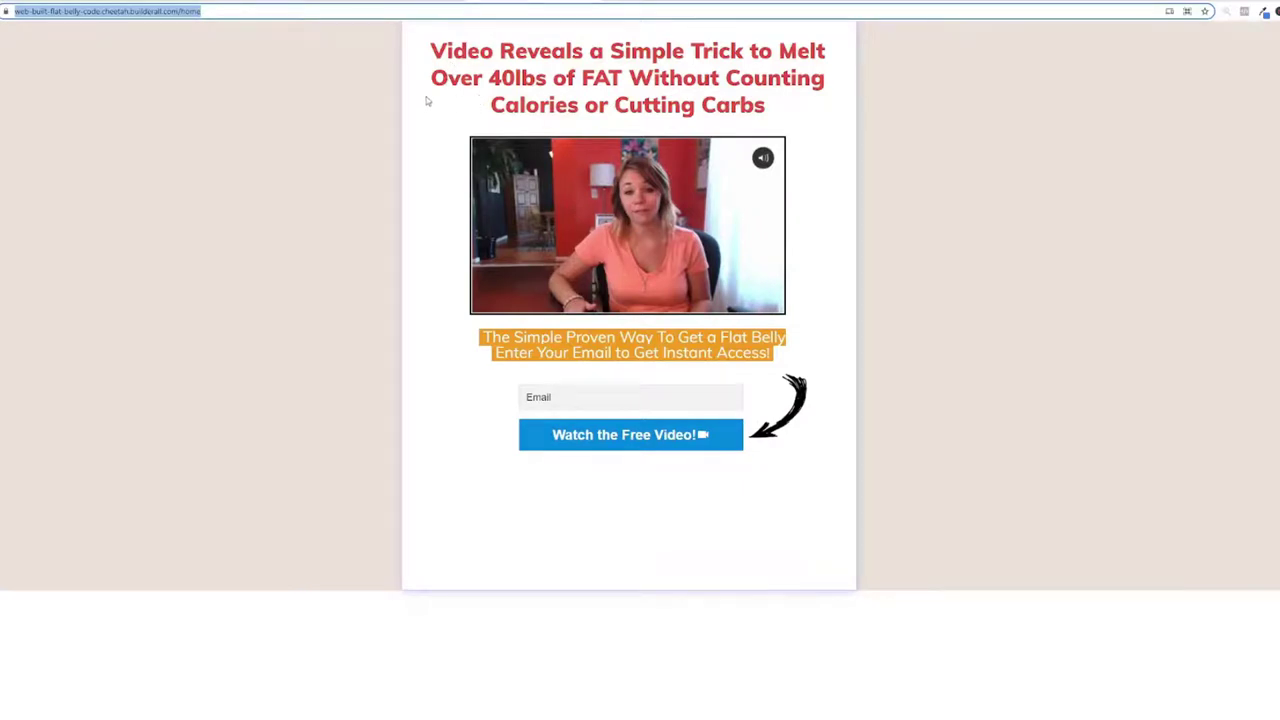
# Copy the published landing page's address, and open the Flat Belly Code list for updating in Mailingboss
pyautogui.click(222, 13)
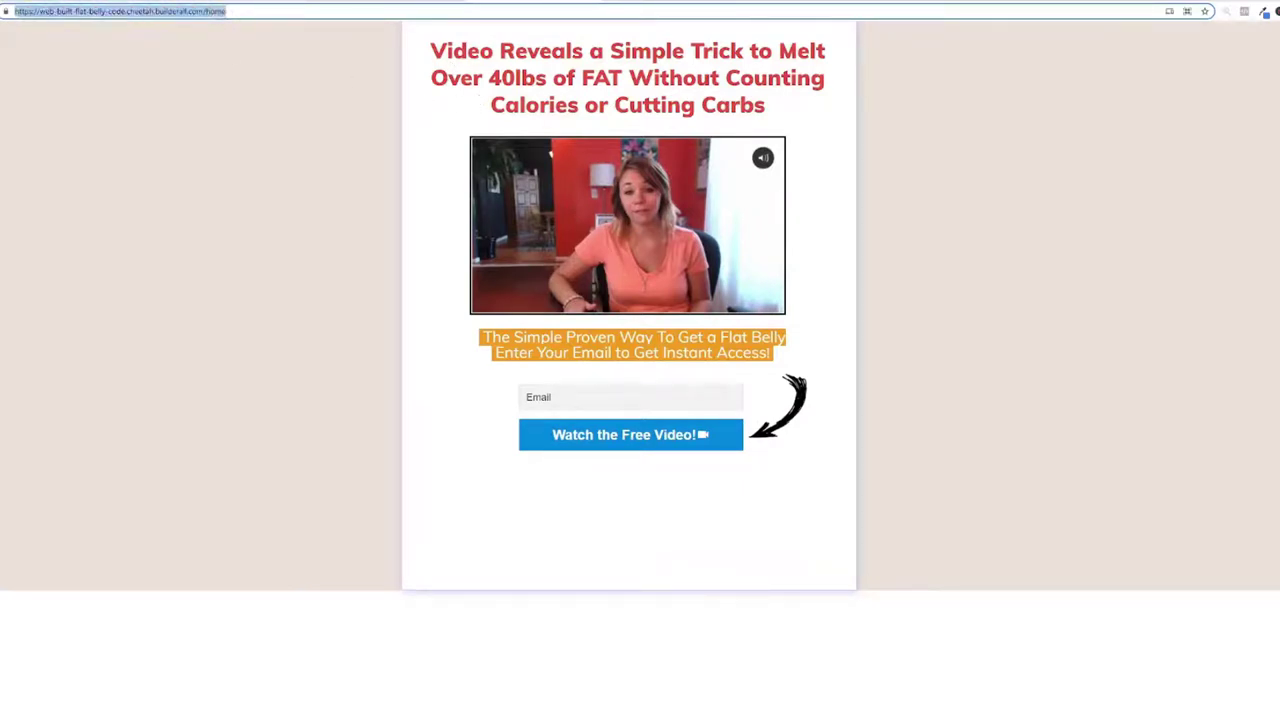
pyautogui.click(397, 5)
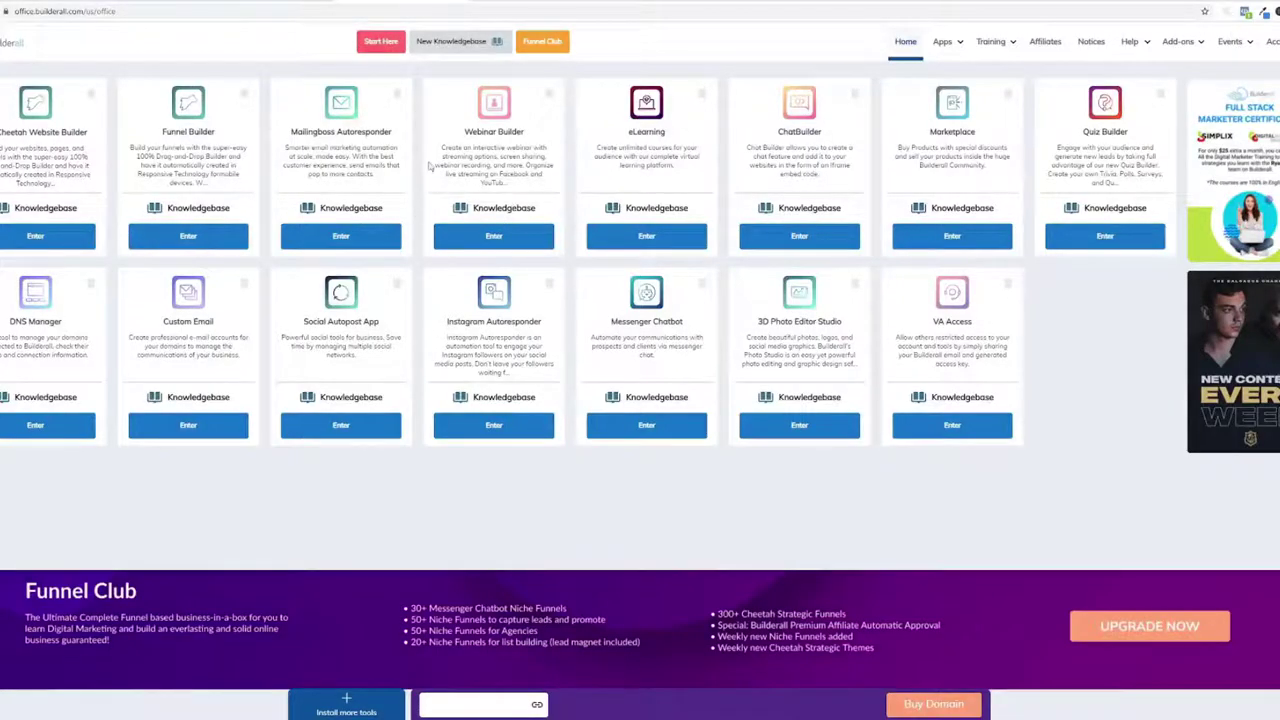
pyautogui.click(945, 58)
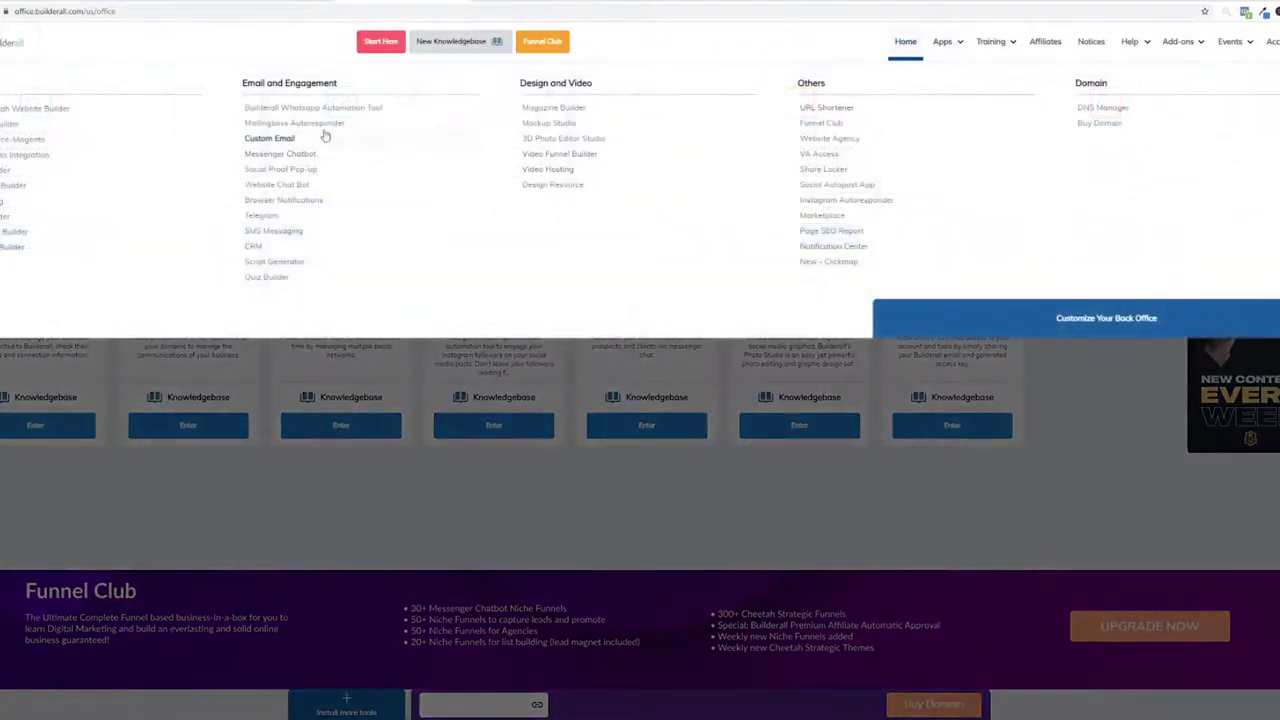
pyautogui.click(313, 124)
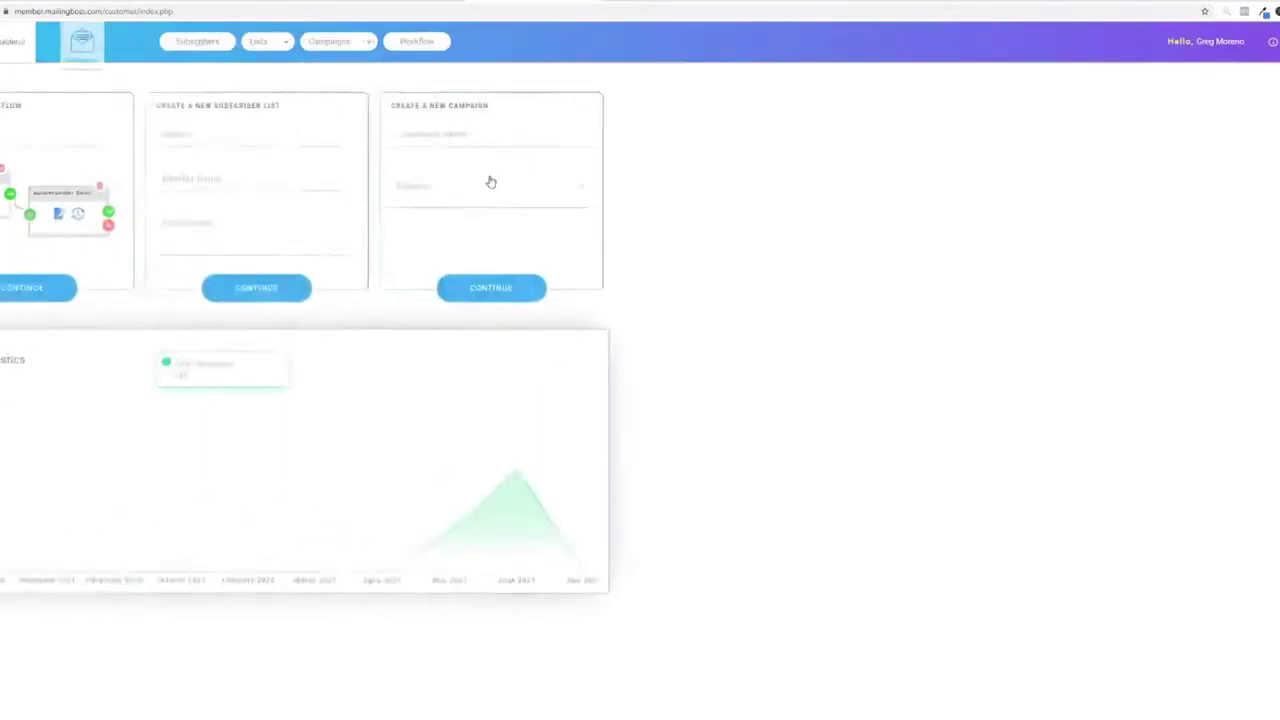
pyautogui.click(280, 52)
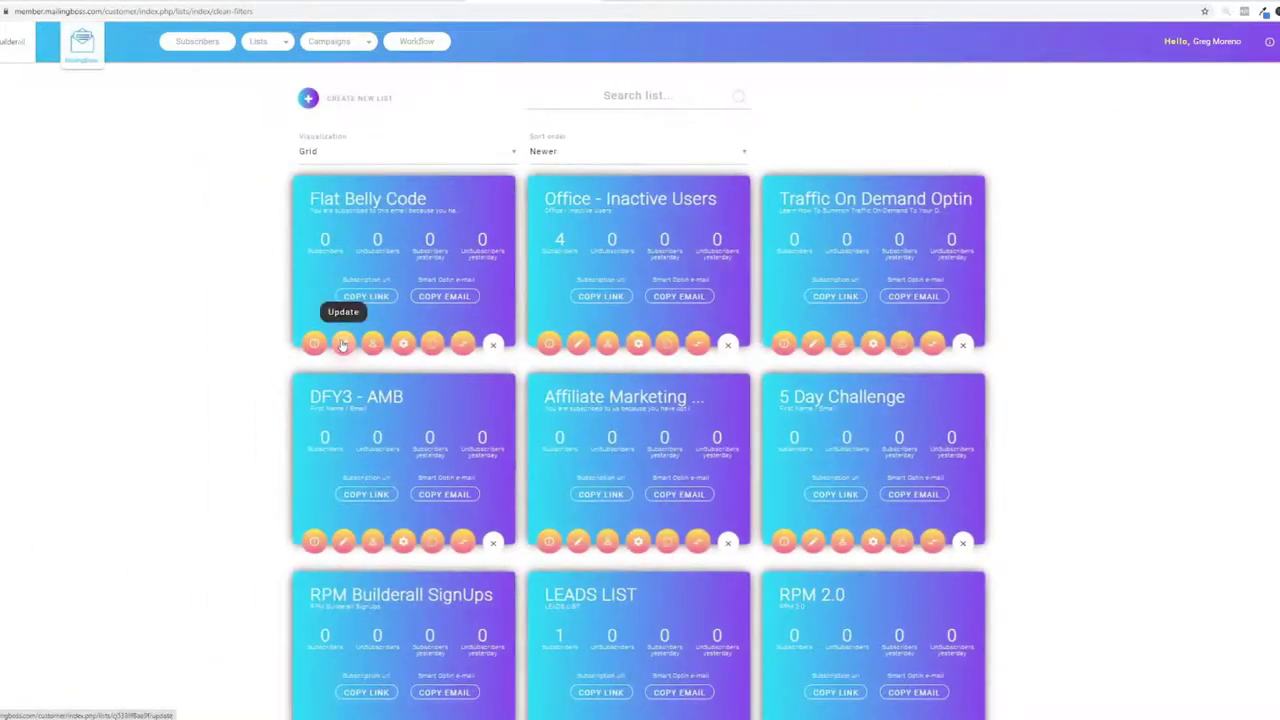
pyautogui.click(342, 345)
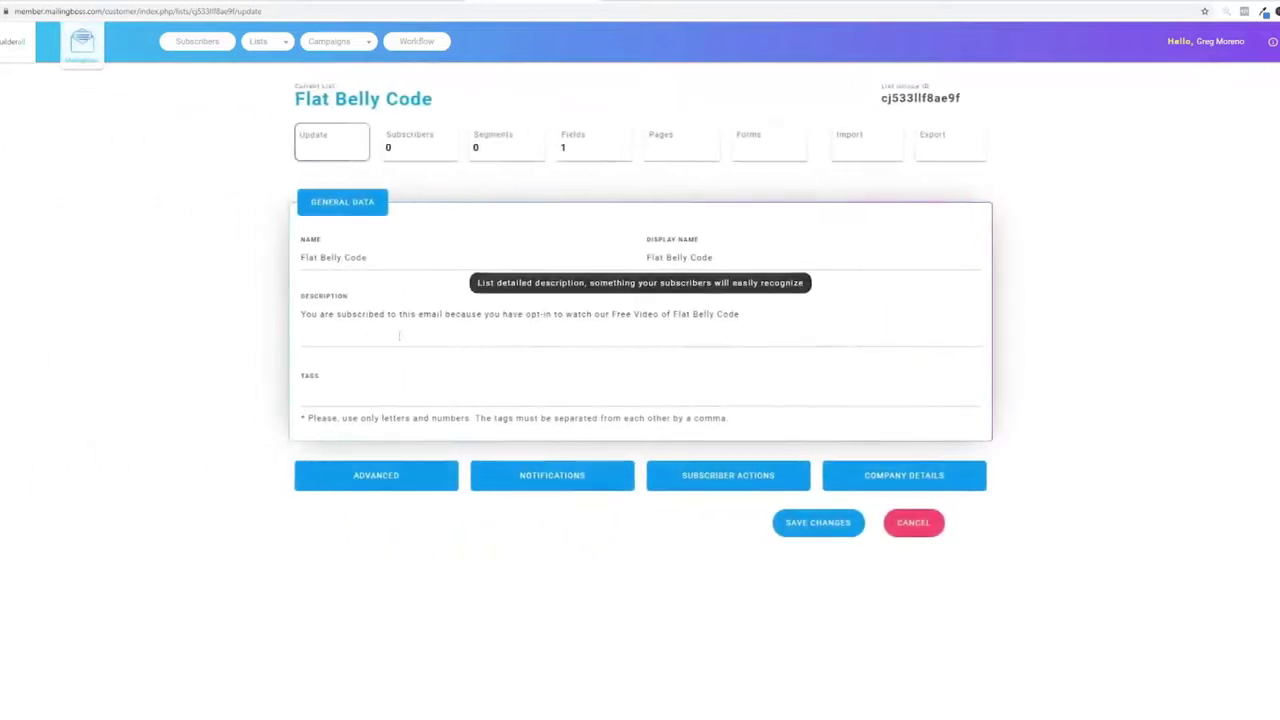
# Set Opt in to Single opt-in in the list's advanced settings
pyautogui.click(409, 474)
pyautogui.click(385, 456)
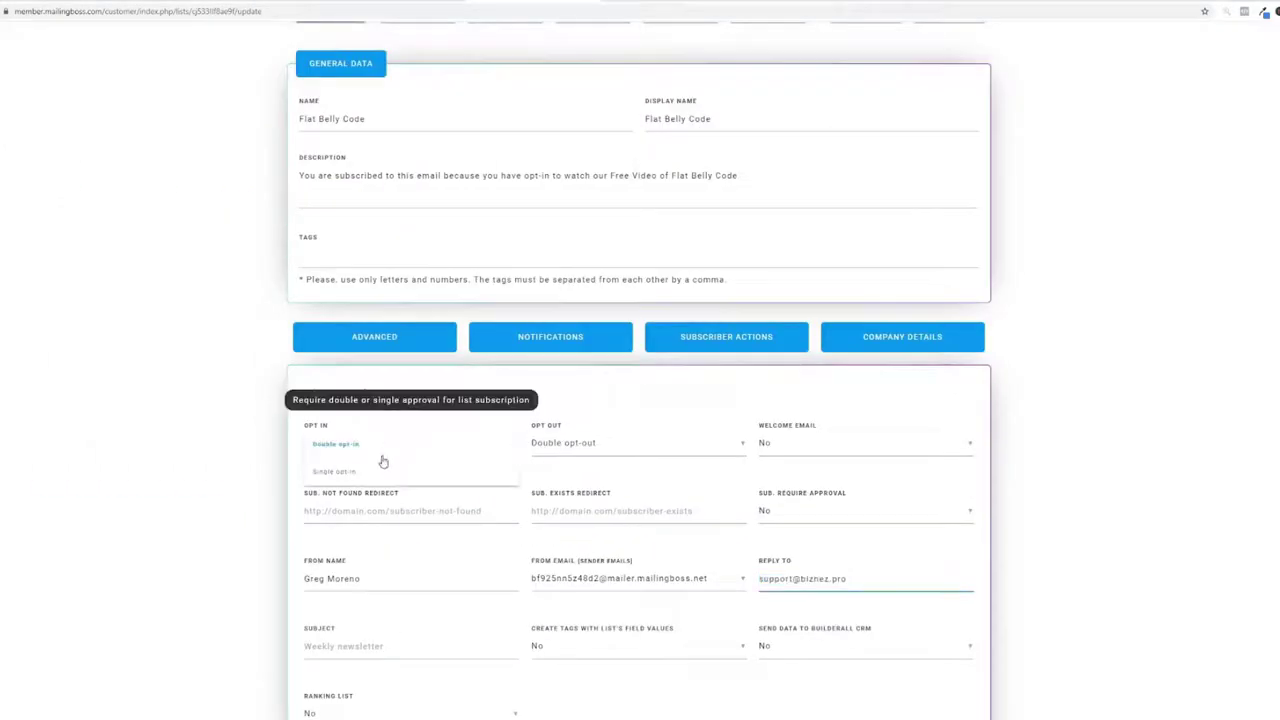
pyautogui.click(420, 476)
# Change the list's From name to Your Weight Loss Guru and save the changes
pyautogui.scroll(-1, 686, 488)
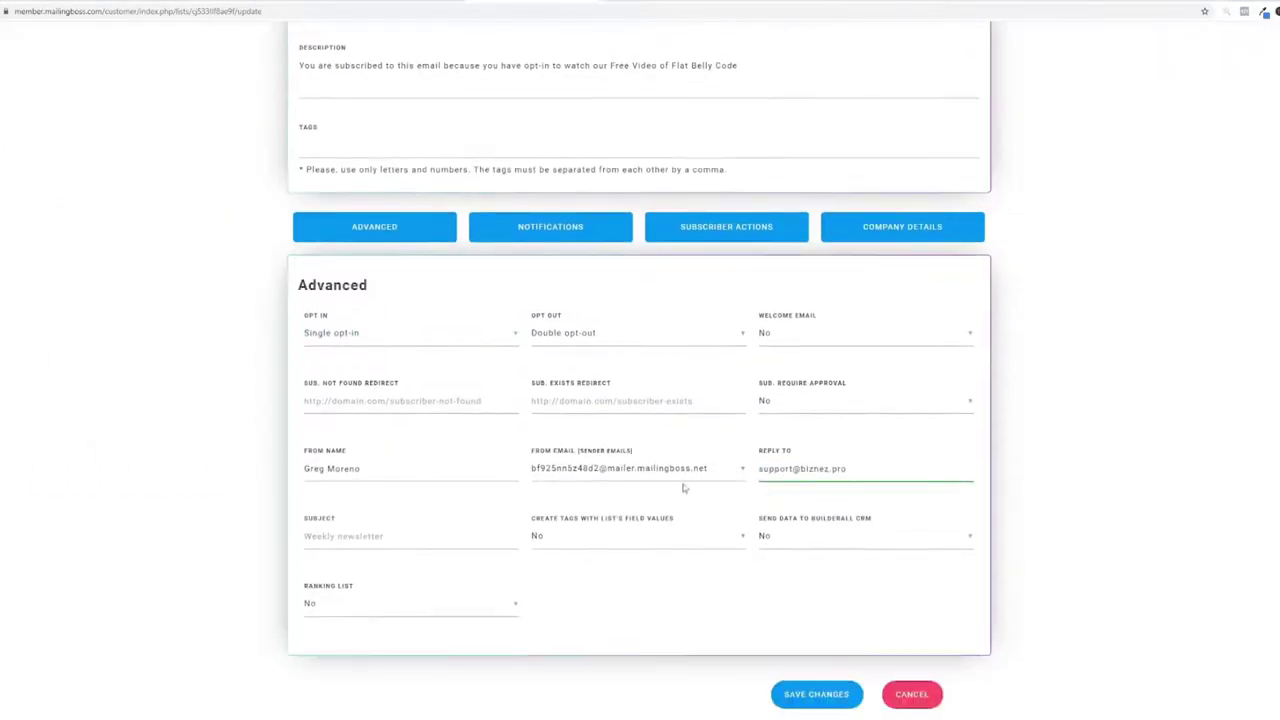
pyautogui.scroll(1, 600, 600)
pyautogui.moveTo(520, 578); pyautogui.dragTo(194, 574)
pyautogui.write('You')
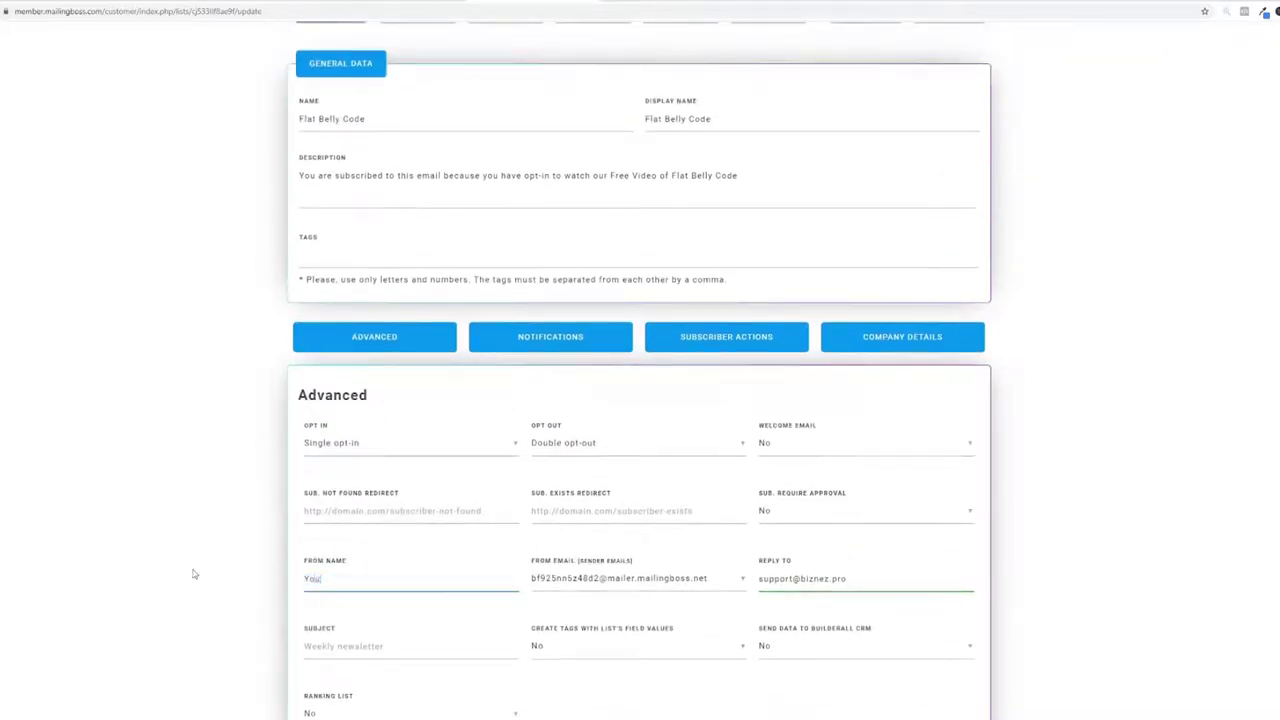
pyautogui.scroll(-1, 194, 574)
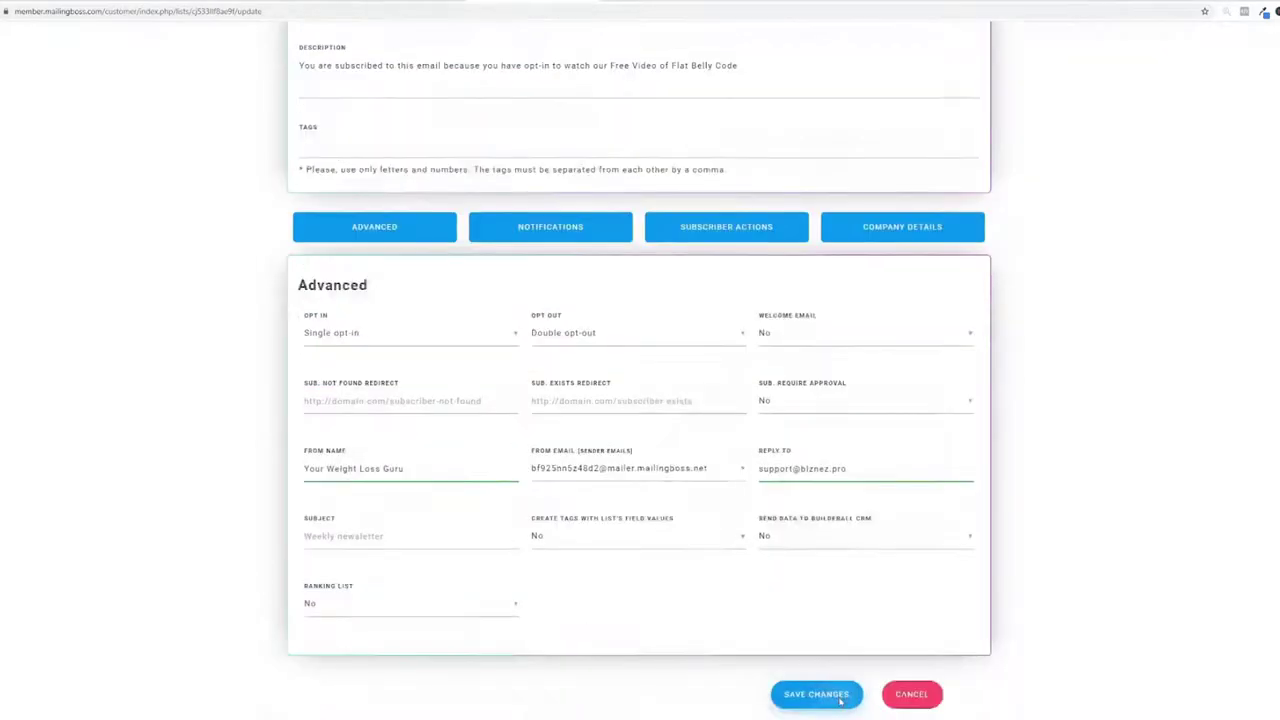
pyautogui.click(829, 688)
pyautogui.click(421, 275)
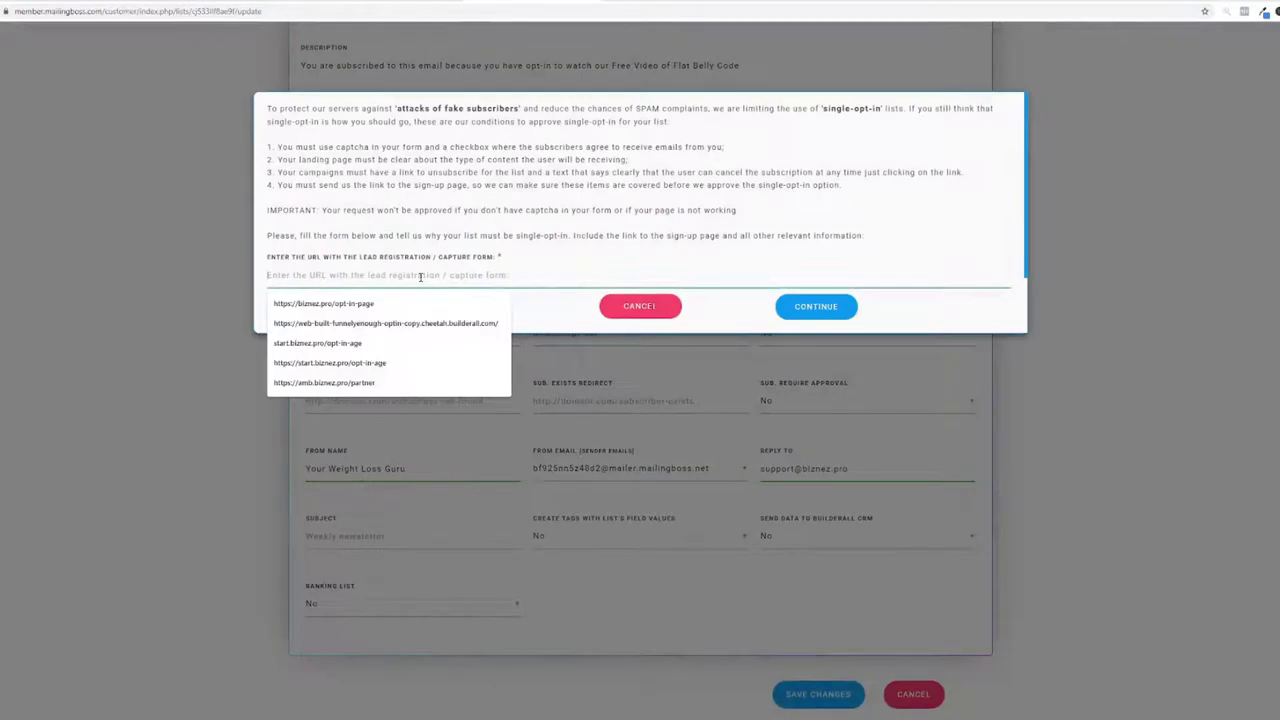
pyautogui.write('https://web-built-flat-belly-code.cheetah.builderall.com/home.')
pyautogui.scroll(-1, 523, 288)
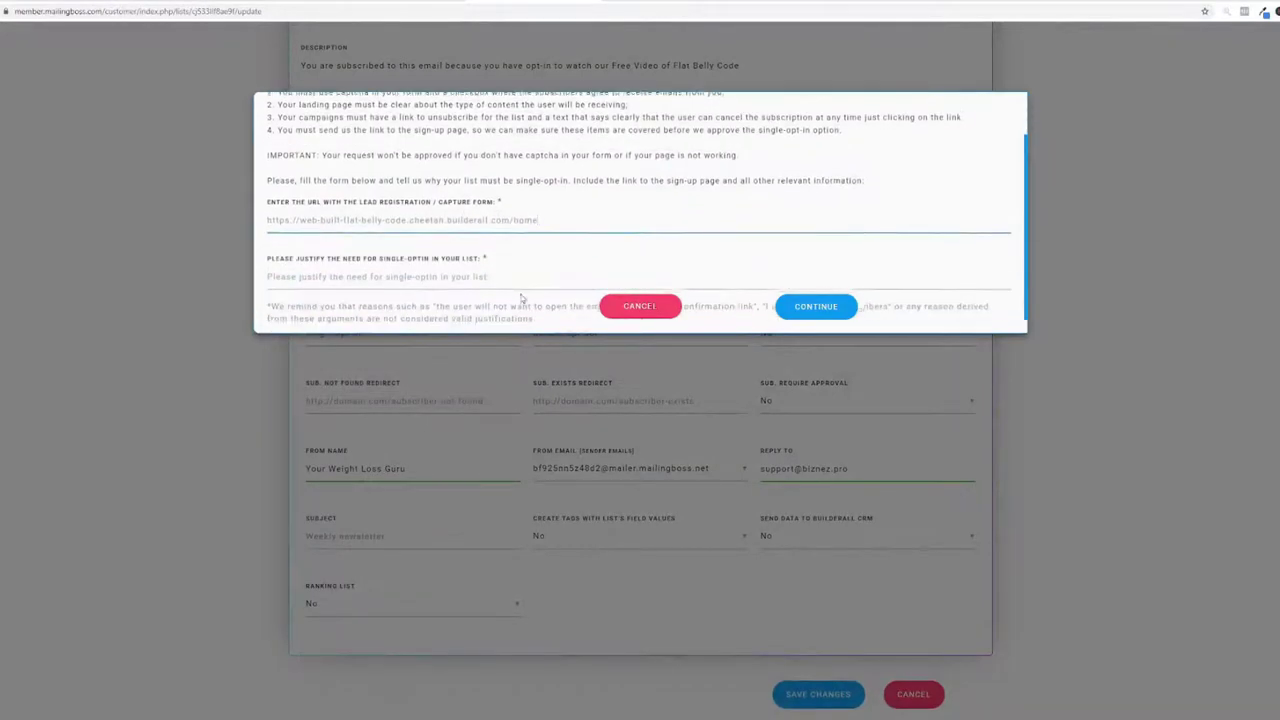
# Justify single opt-in with running ads, leads needing to see the video immediately and updating unengaged leads to keep the list fresh, and submit the request
pyautogui.click(420, 262)
pyautogui.click(418, 290)
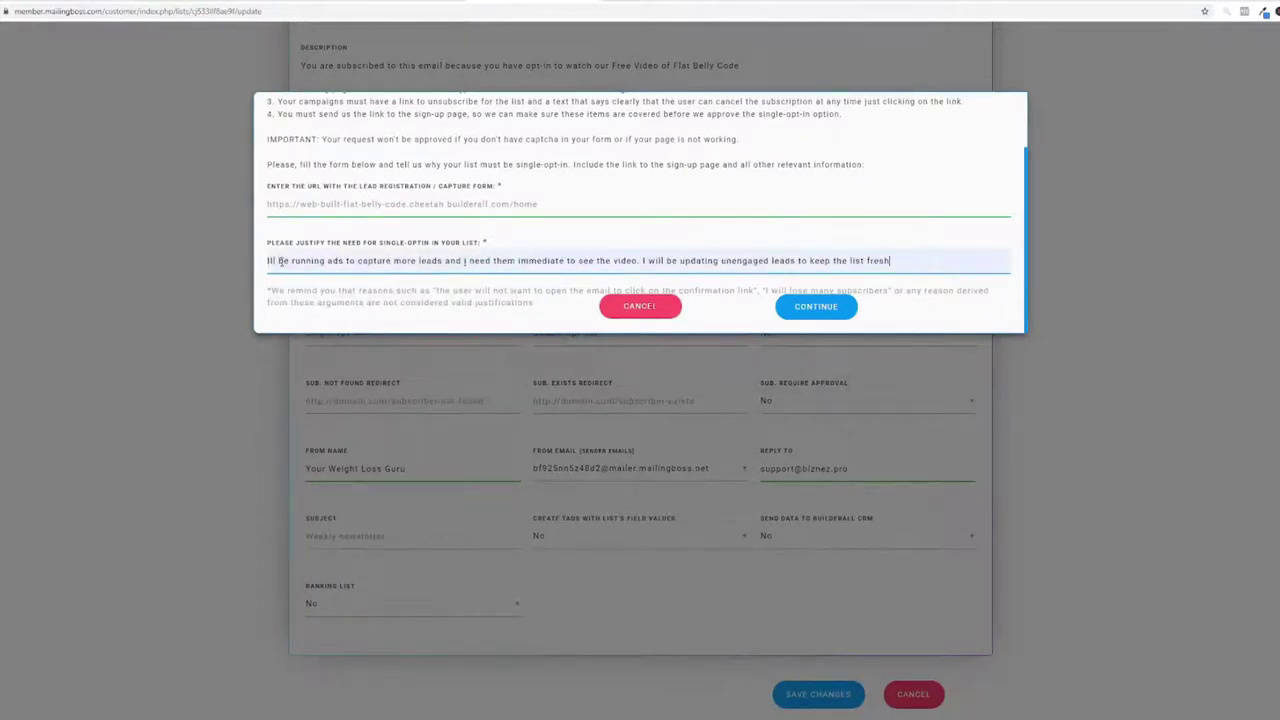
pyautogui.moveTo(269, 261); pyautogui.dragTo(880, 262)
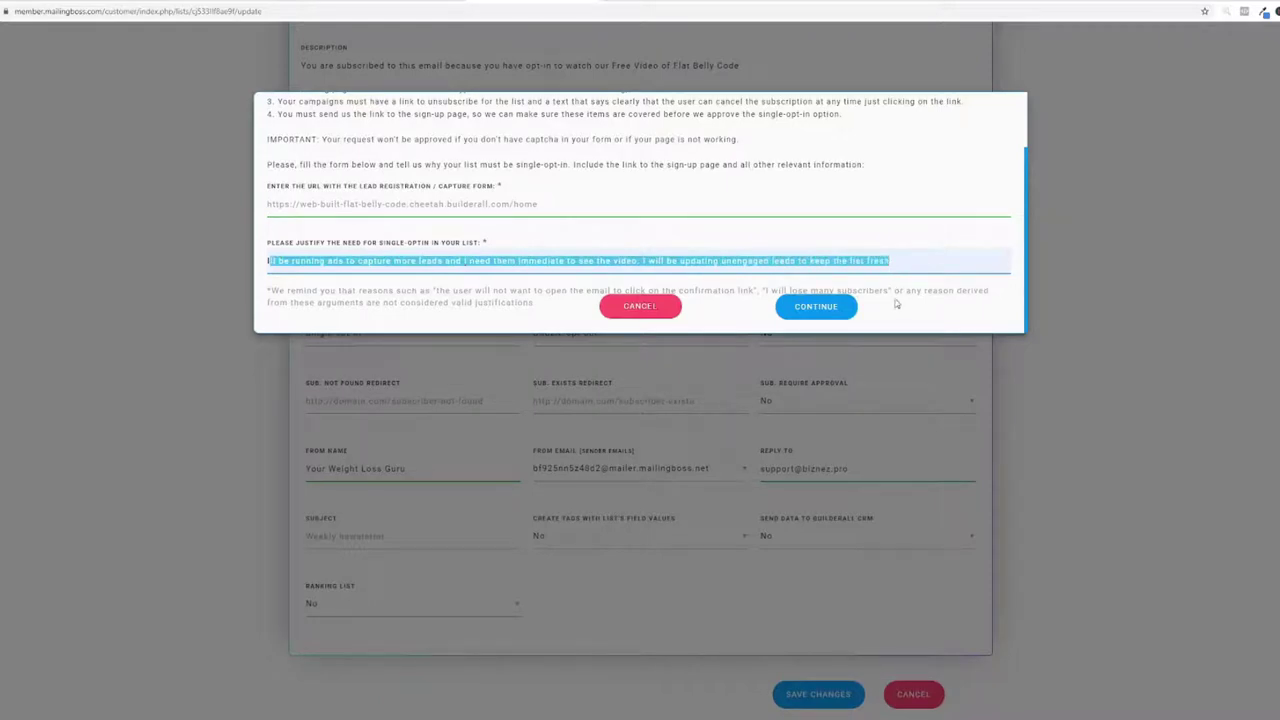
pyautogui.click(898, 305)
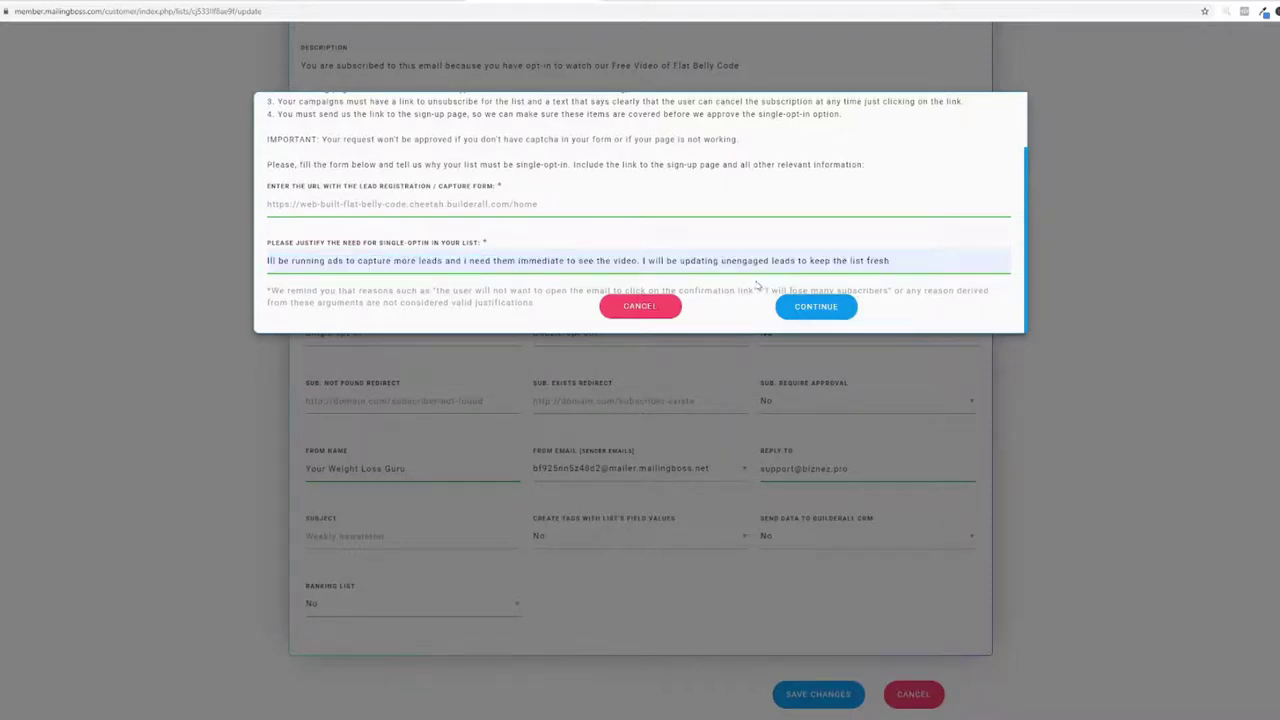
pyautogui.click(818, 314)
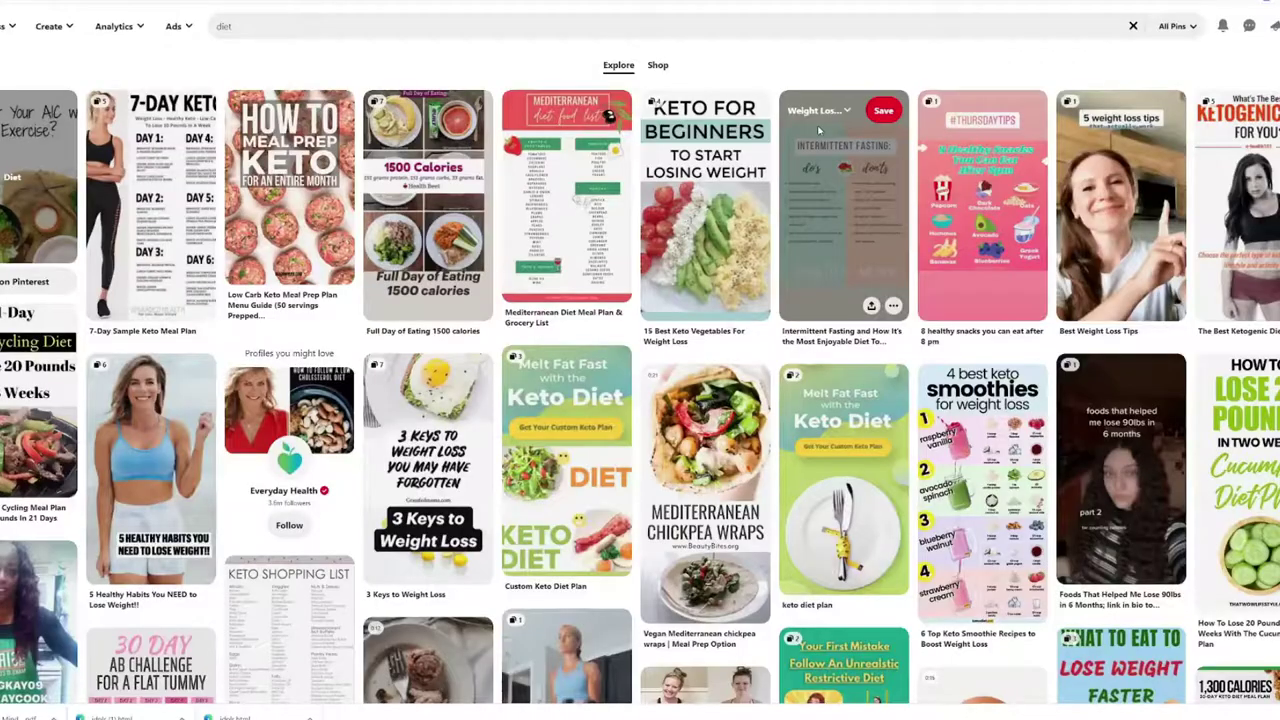
# Browse the Pinterest search results for diet to examine the weight-loss and meal-plan pins
pyautogui.scroll(-3, 818, 130)
pyautogui.scroll(-3, 817, 126)
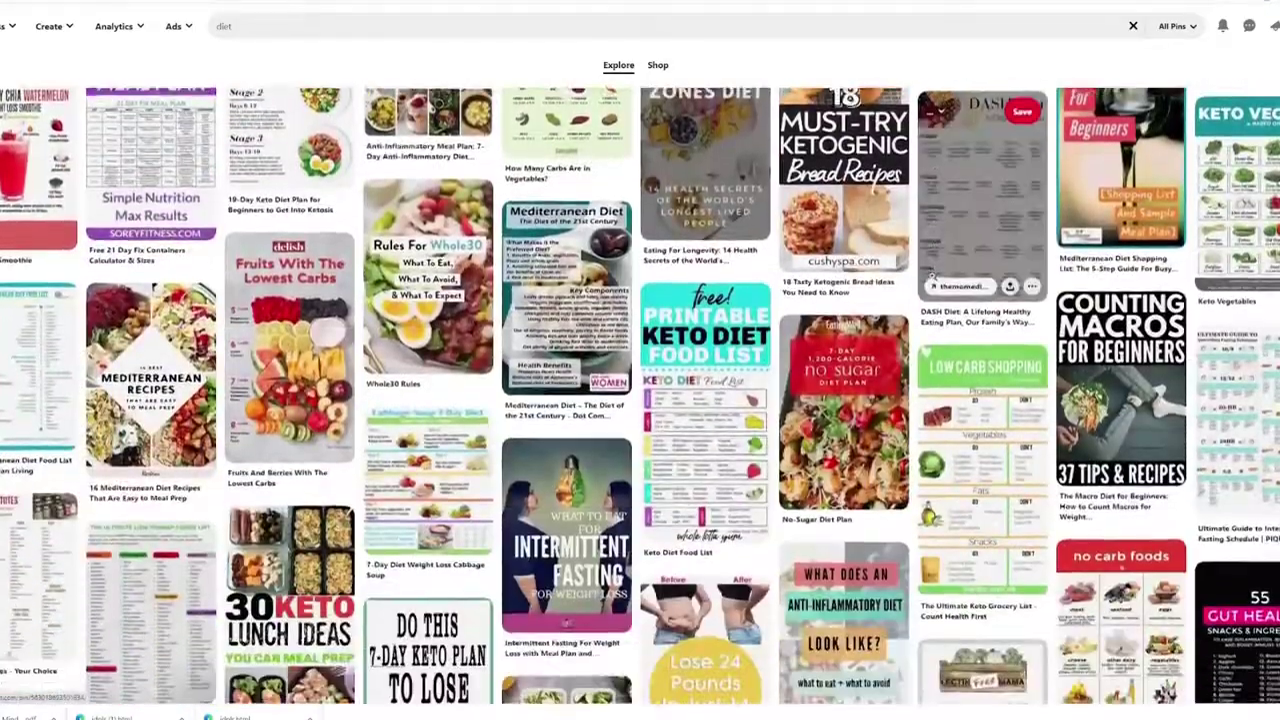
pyautogui.scroll(-10, 935, 285)
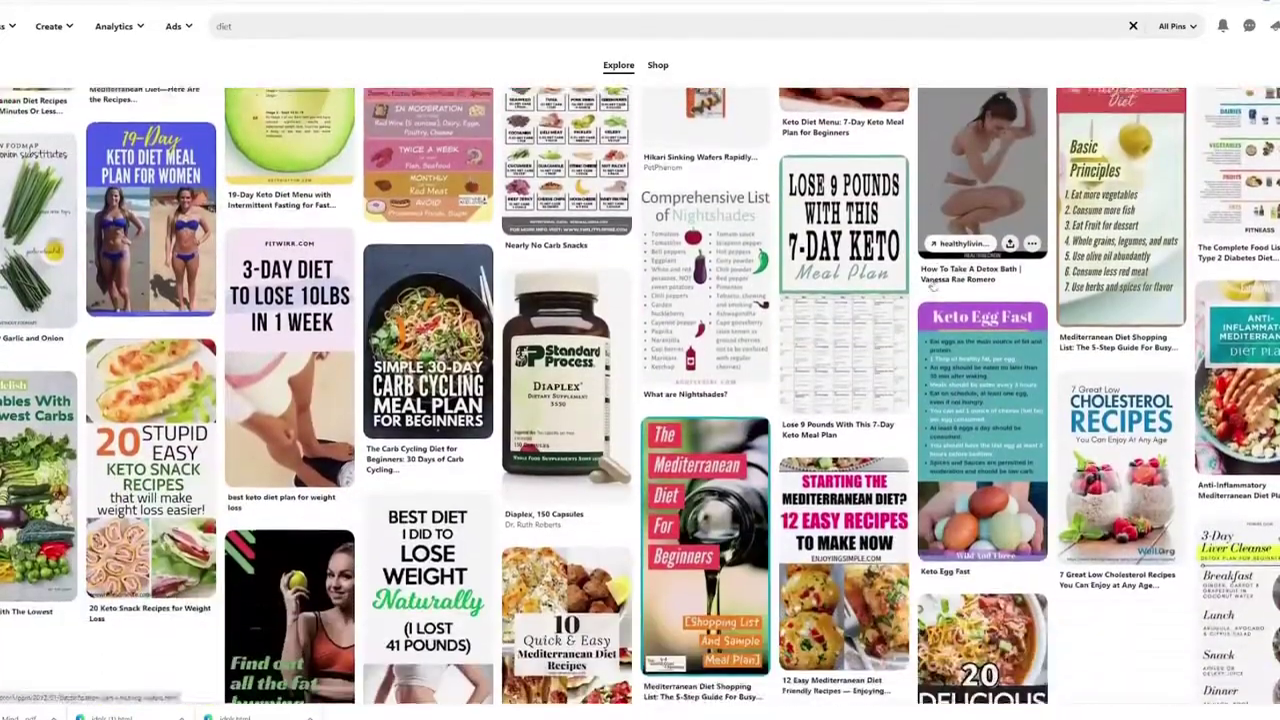
pyautogui.scroll(-2, 932, 283)
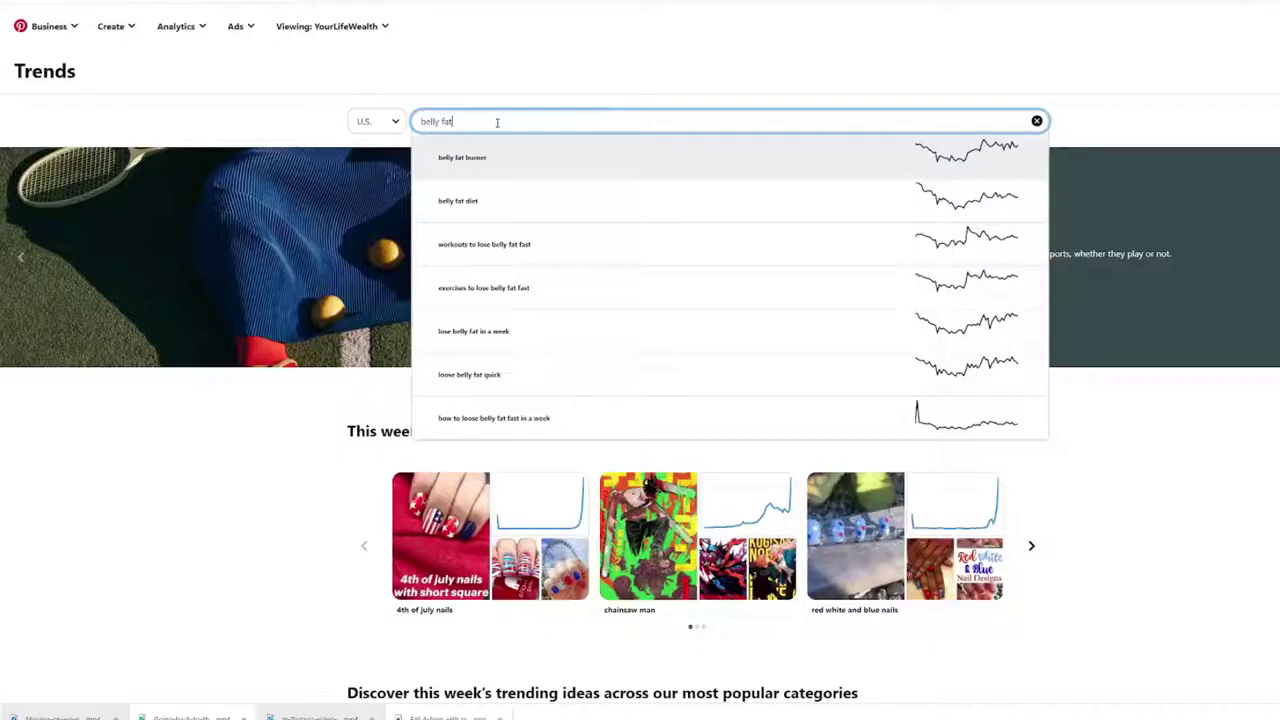
# Look up the trend suggestions for belly fat and weight loss in the Pinterest Trends search
pyautogui.press('BackSpace')
pyautogui.write('bell')
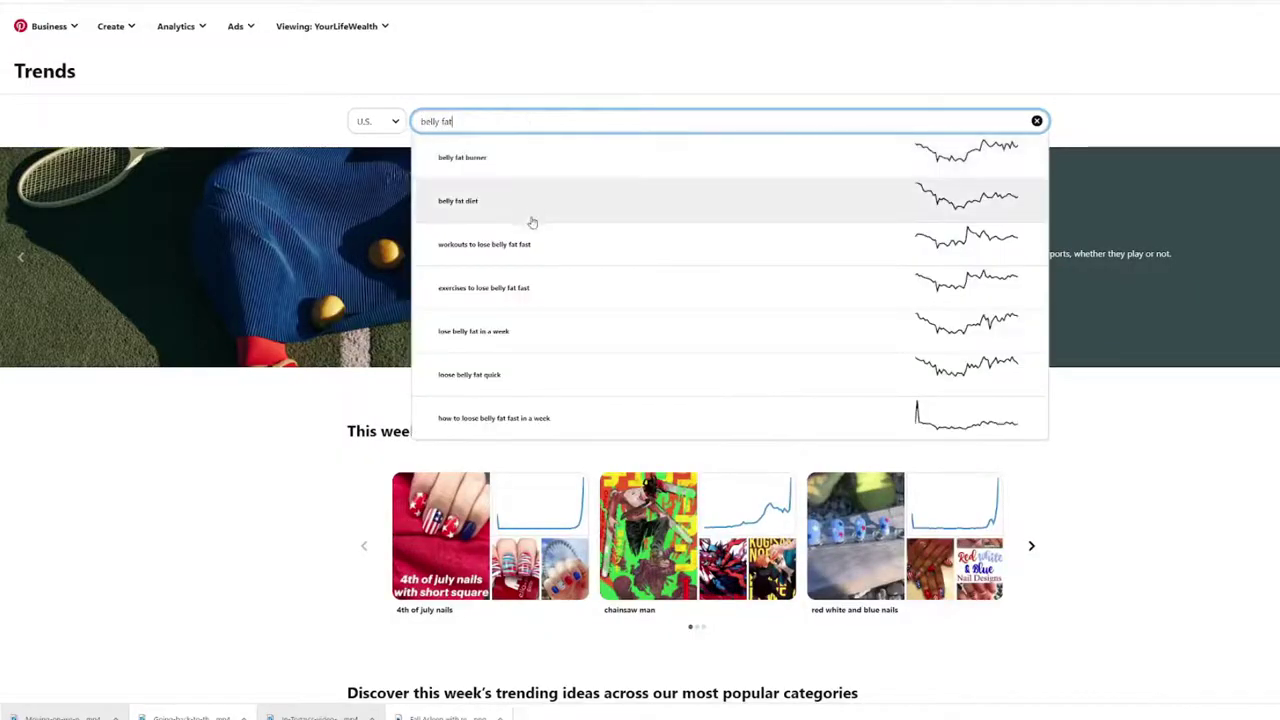
pyautogui.doubleClick(446, 121)
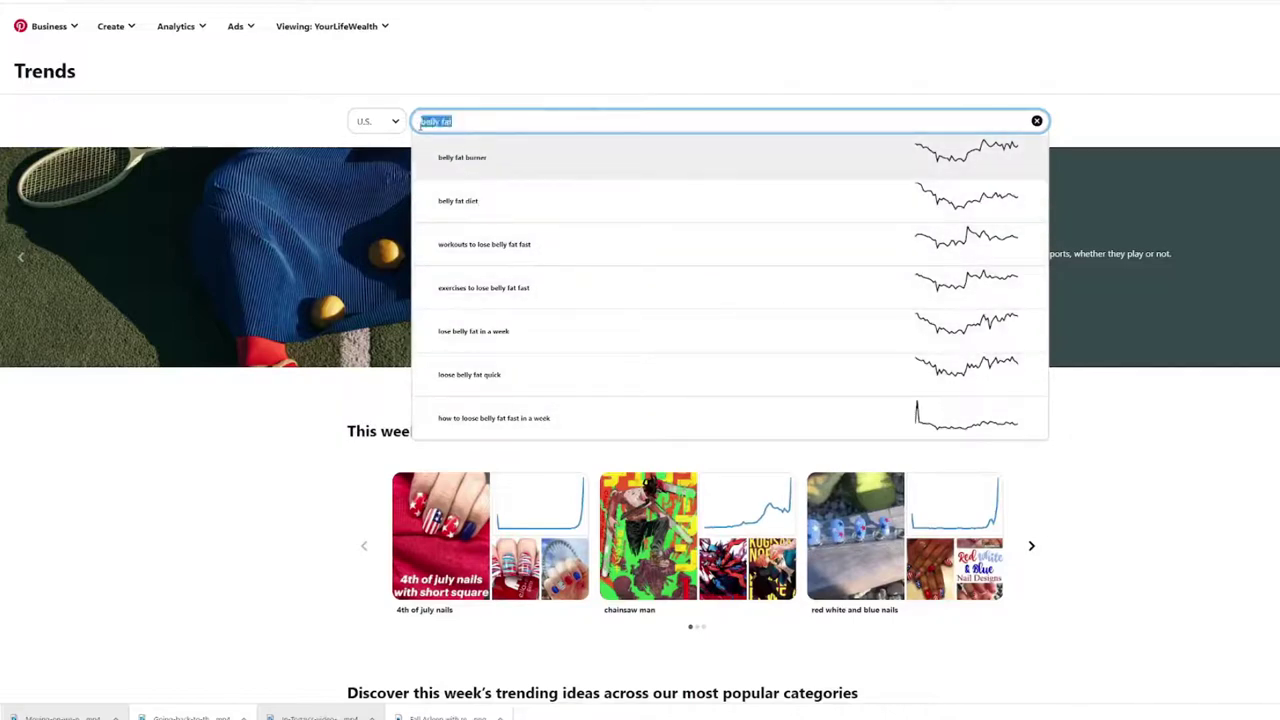
pyautogui.press('BackSpace')
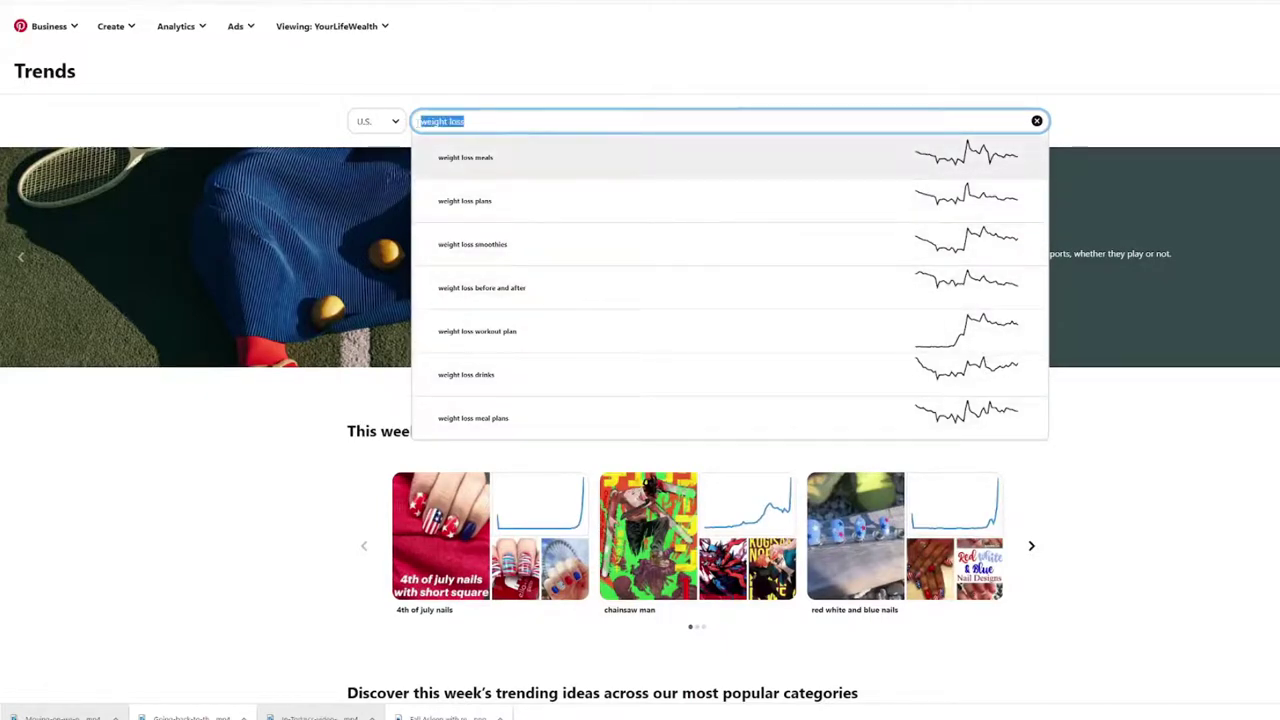
pyautogui.write('d')
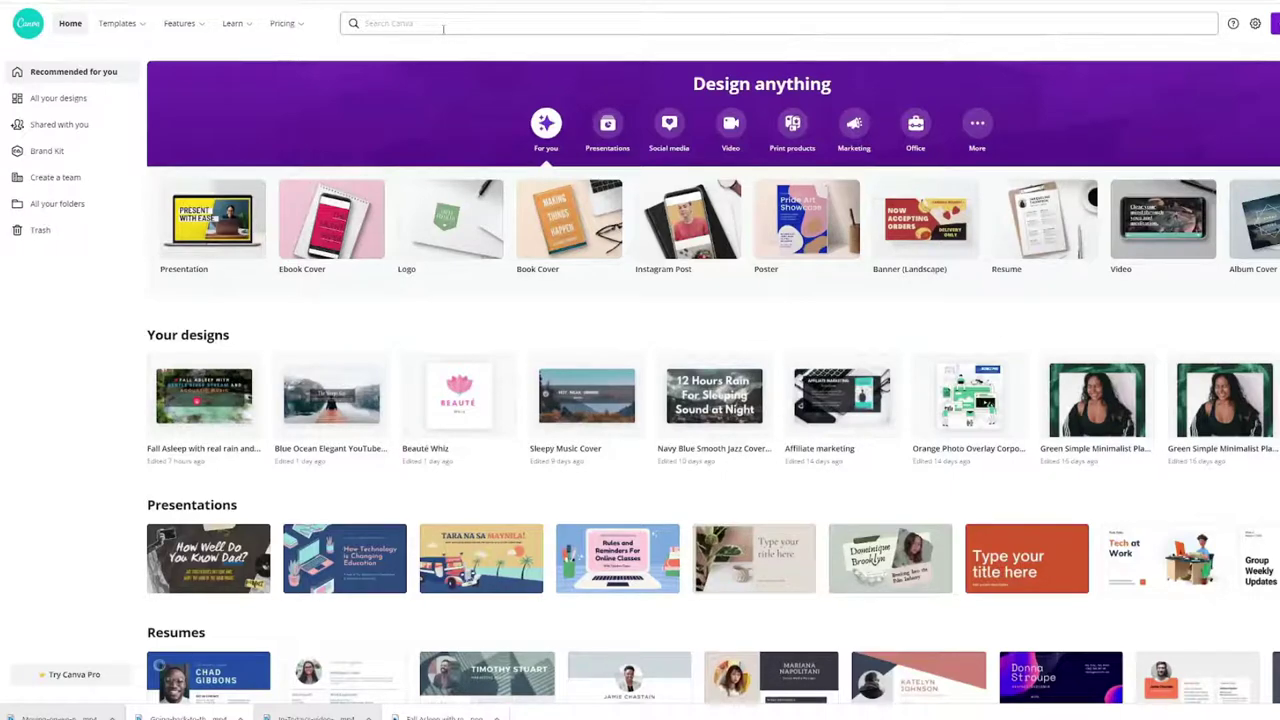
# Switch to Canva and search for pinterest, choosing the Pinterest Pin suggestion
pyautogui.click(443, 29)
pyautogui.write('p')
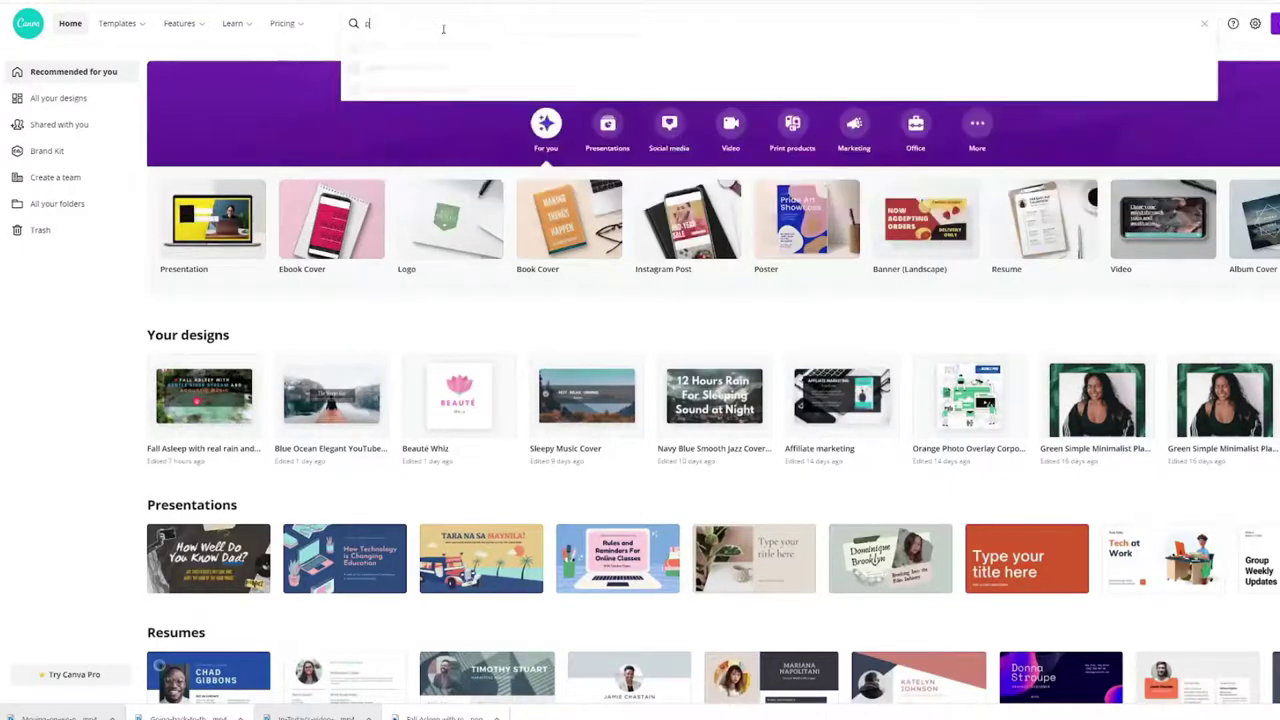
pyautogui.write('interest')
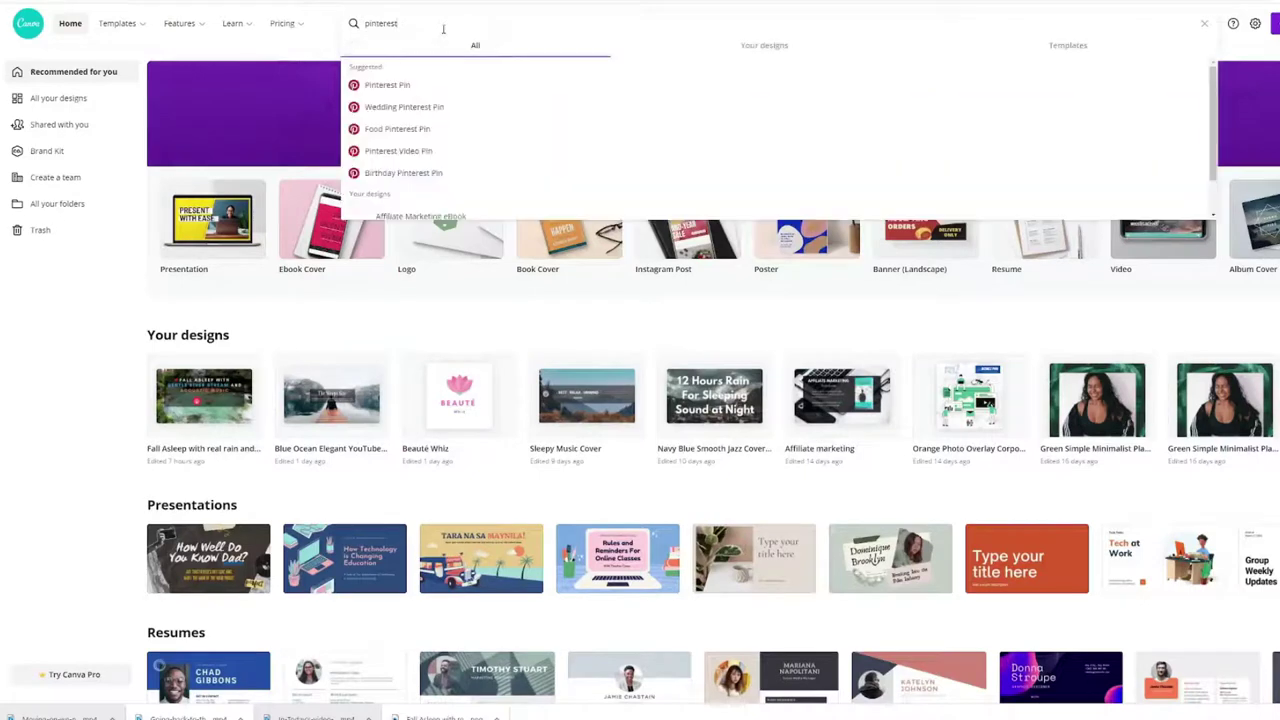
pyautogui.click(375, 88)
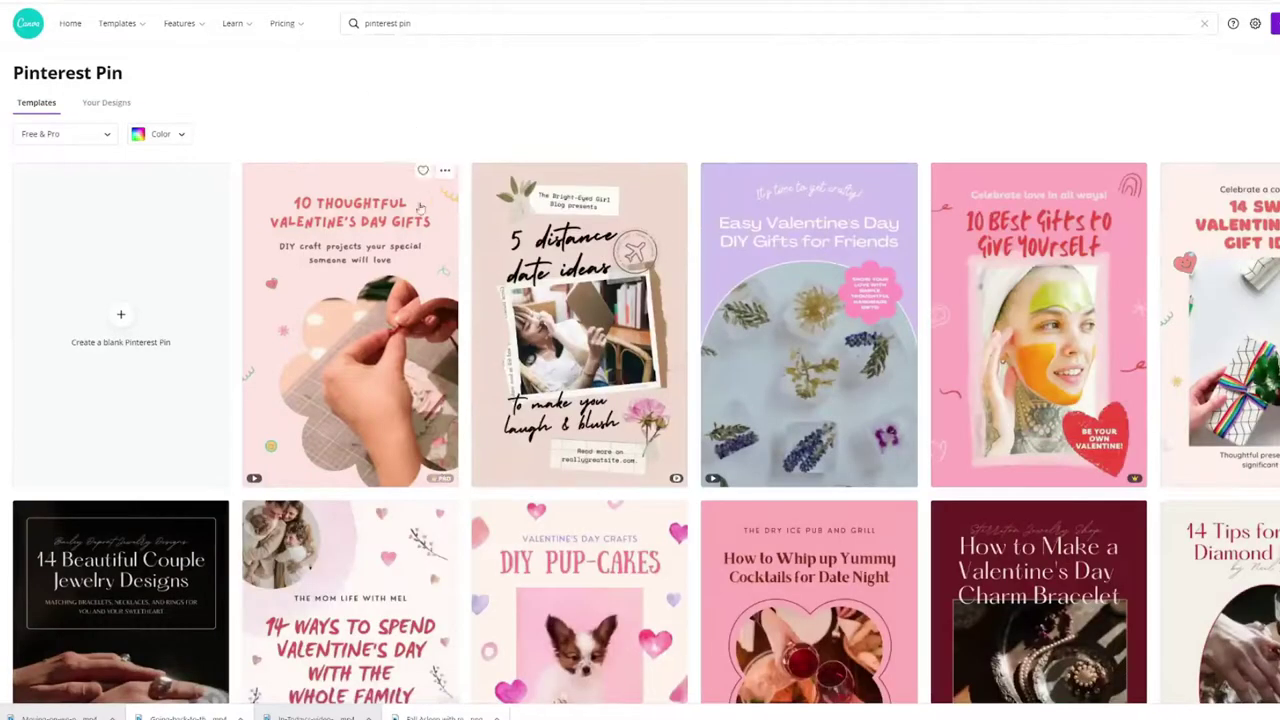
# Look through the Pinterest Pin templates and create a blank Pinterest Pin
pyautogui.scroll(-2, 430, 197)
pyautogui.scroll(-6, 1217, 219)
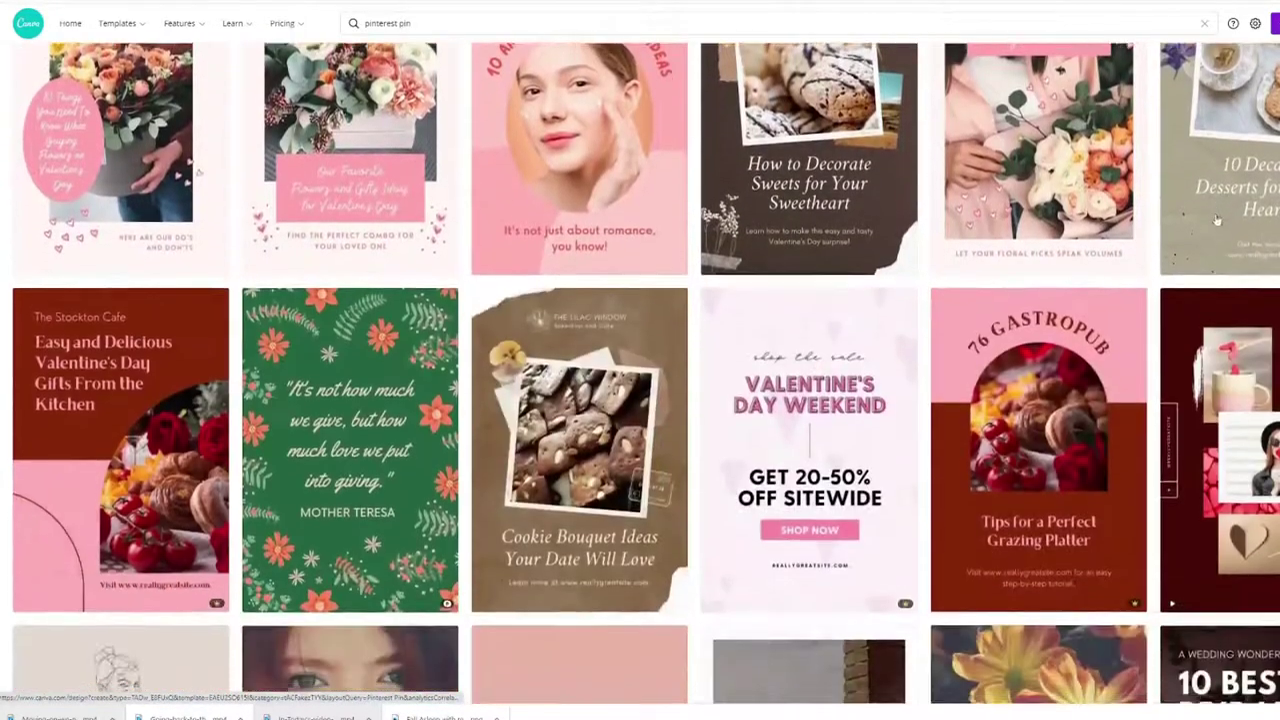
pyautogui.scroll(-9, 1217, 219)
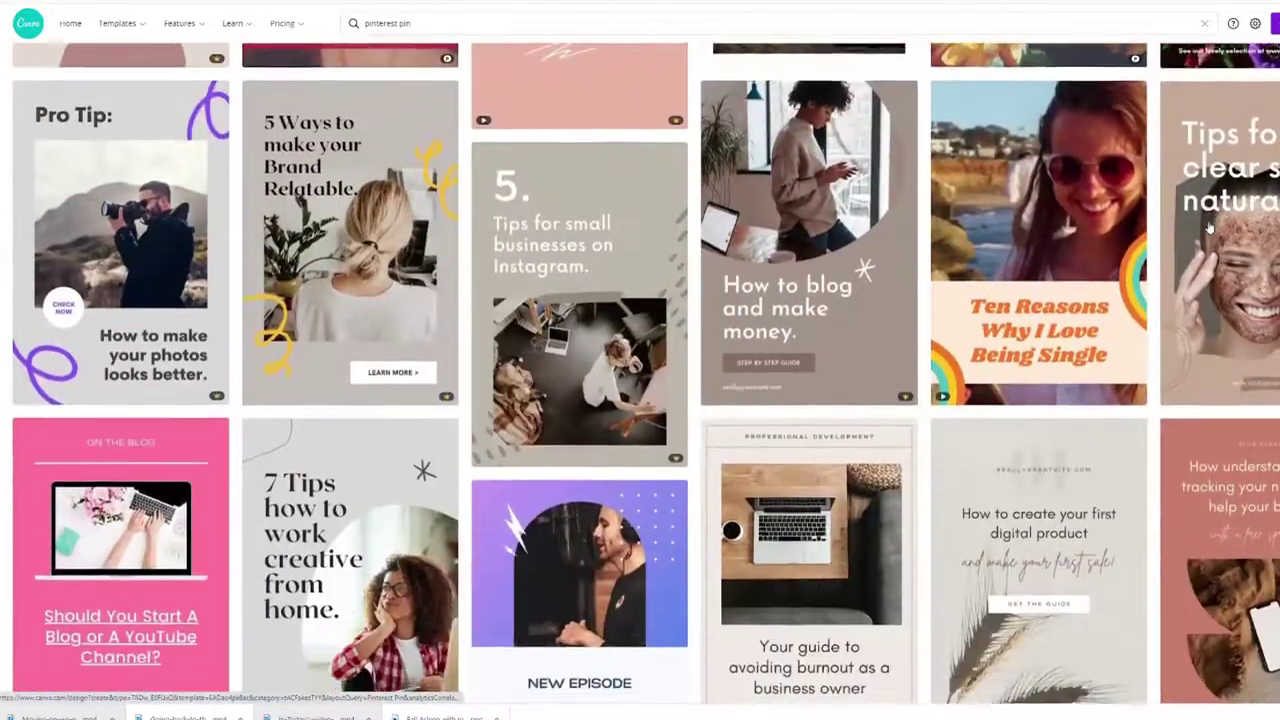
pyautogui.scroll(-3, 1208, 228)
pyautogui.scroll(12, 1205, 230)
pyautogui.scroll(10, 1201, 233)
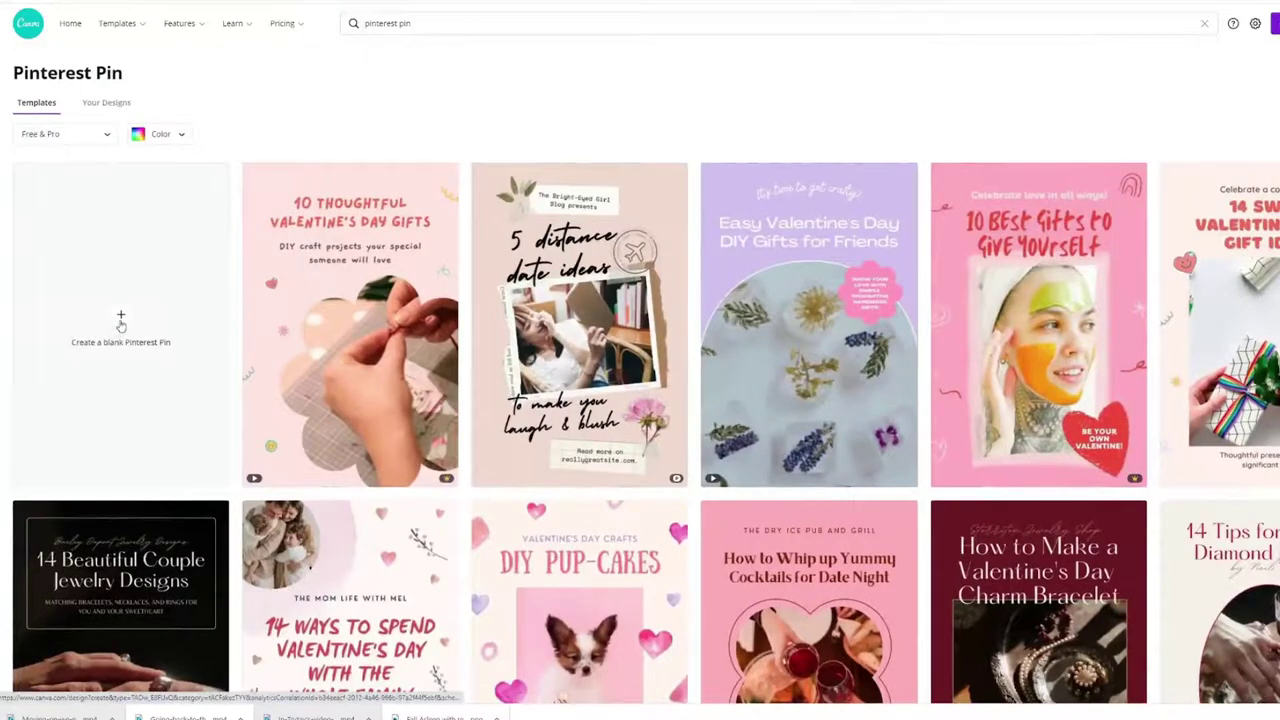
pyautogui.click(120, 320)
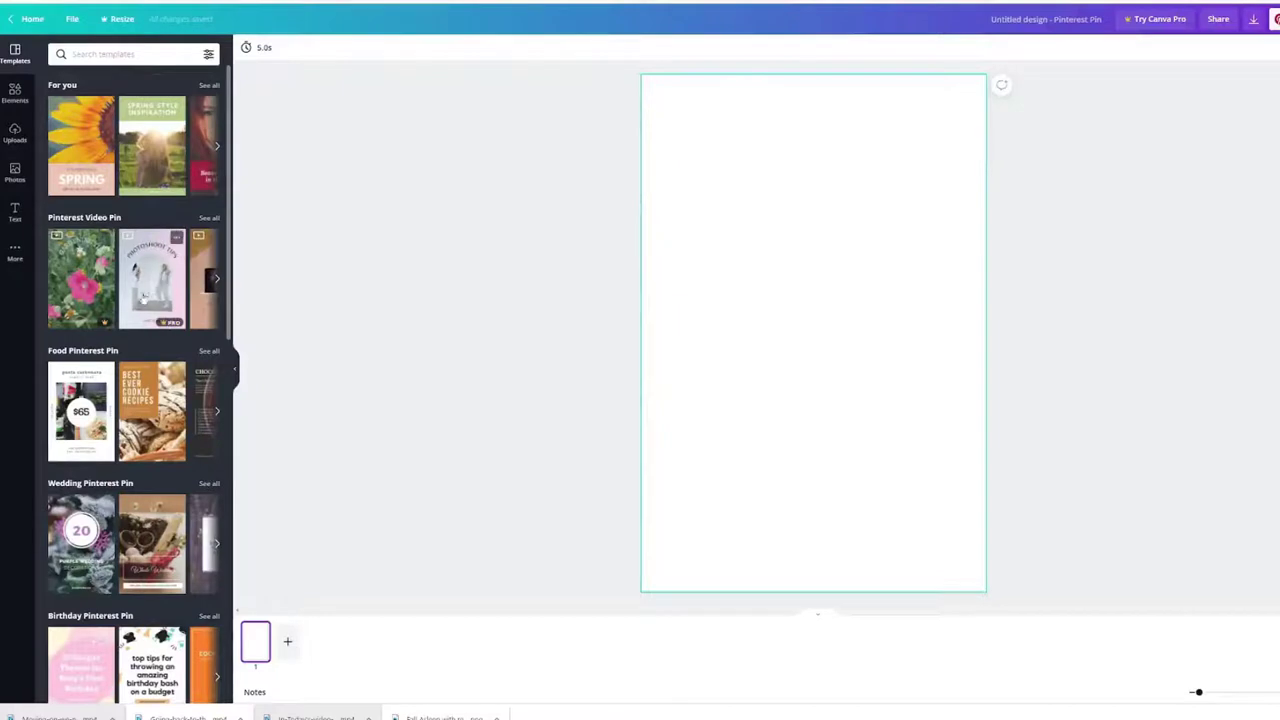
# Search photos for weight loss and place the salad-bowl and tape-measure picture across the middle of the pin at full width
pyautogui.click(14, 172)
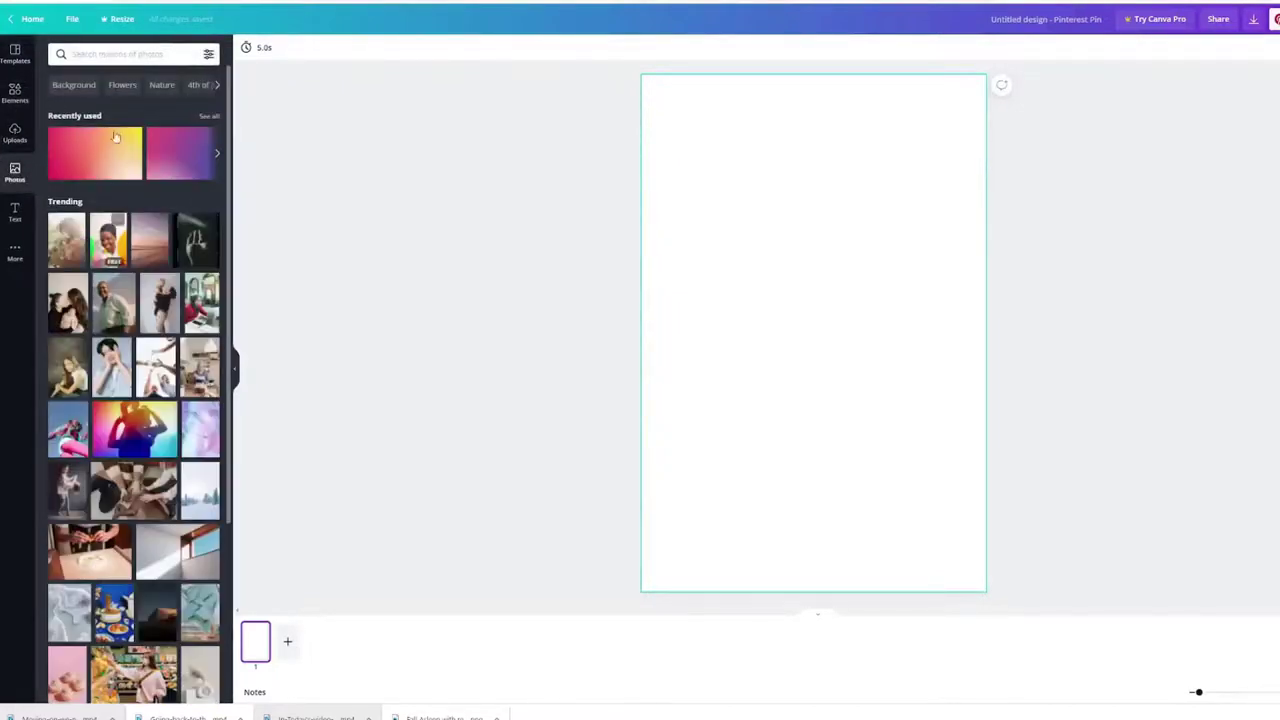
pyautogui.click(122, 58)
pyautogui.write('weight loss')
pyautogui.click(83, 103)
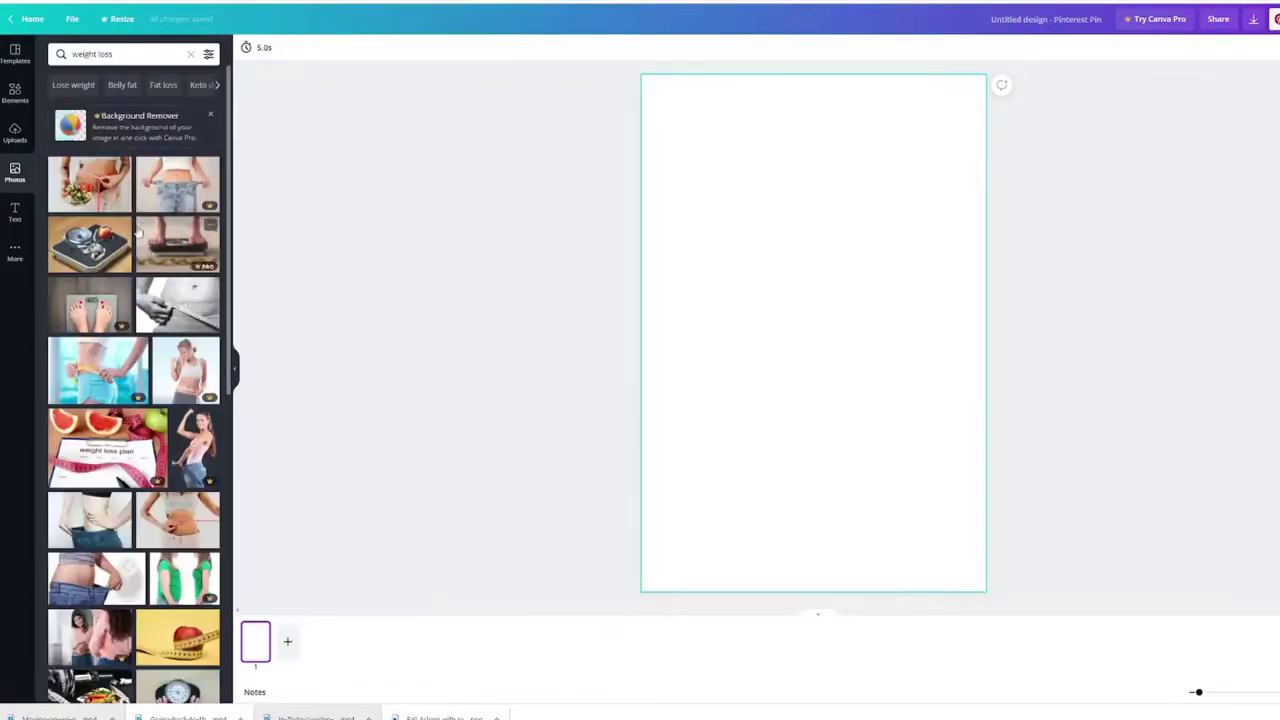
pyautogui.moveTo(110, 200); pyautogui.dragTo(850, 335)
pyautogui.moveTo(917, 377); pyautogui.dragTo(993, 441)
pyautogui.moveTo(931, 414); pyautogui.dragTo(927, 433)
pyautogui.click(636, 186)
# Add the pink-to-yellow gradient as a full-width band above the photo and again as the page background
pyautogui.click(15, 92)
pyautogui.moveTo(86, 144); pyautogui.dragTo(679, 115)
pyautogui.moveTo(917, 148); pyautogui.dragTo(986, 148)
pyautogui.moveTo(86, 144); pyautogui.dragTo(860, 500)
# Add a heading in the gradient band above the photo that starts with Video Reveals Secret Method to Lose
pyautogui.click(15, 212)
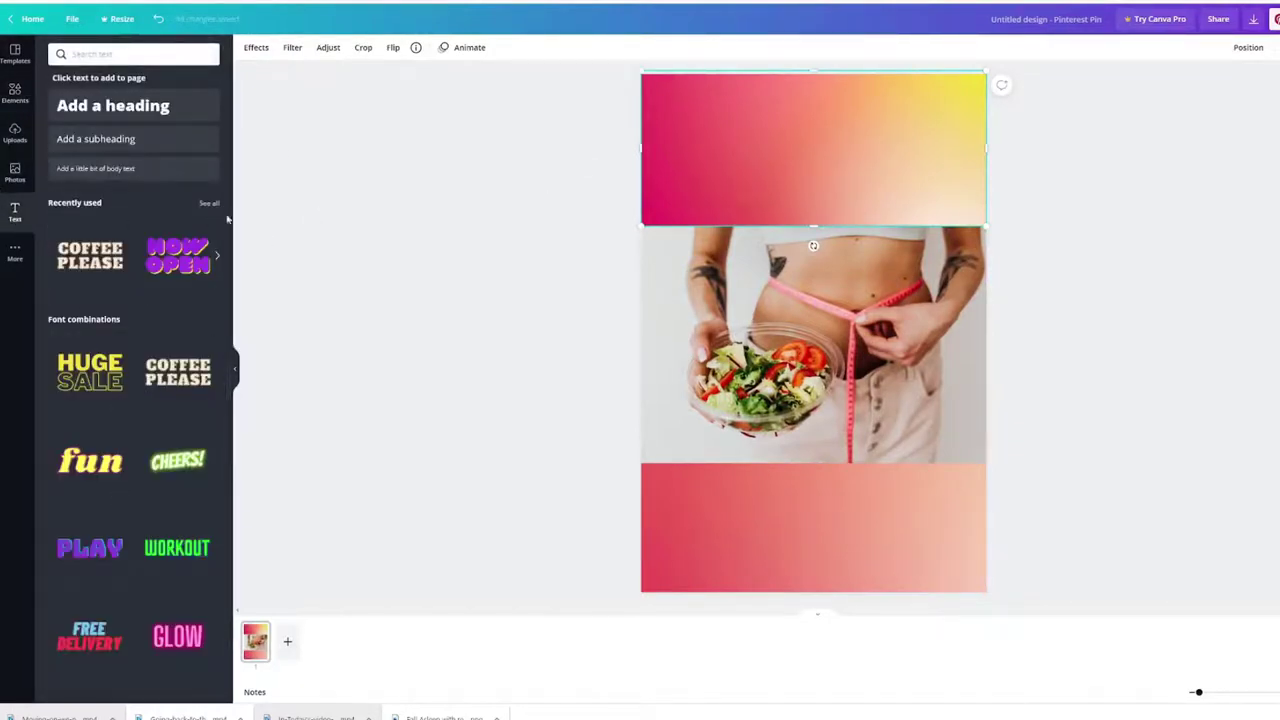
pyautogui.click(680, 260)
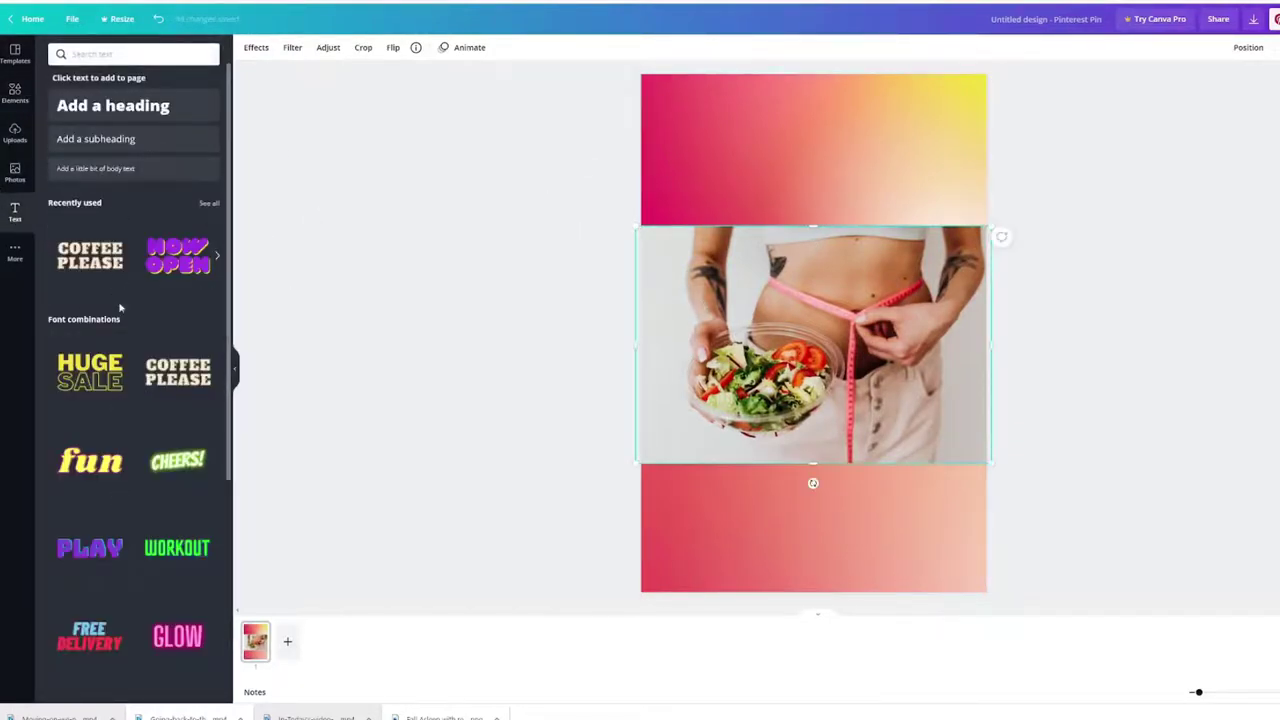
pyautogui.scroll(-3, 118, 380)
pyautogui.scroll(-5, 140, 360)
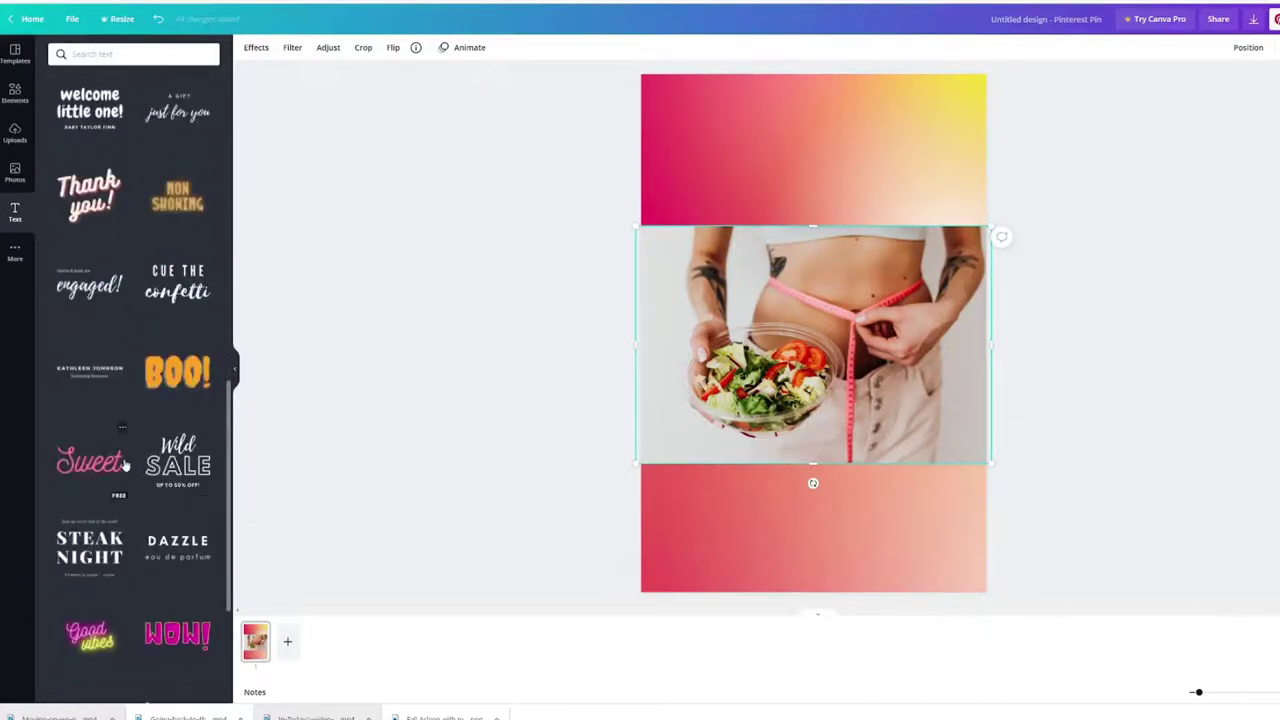
pyautogui.scroll(10, 125, 465)
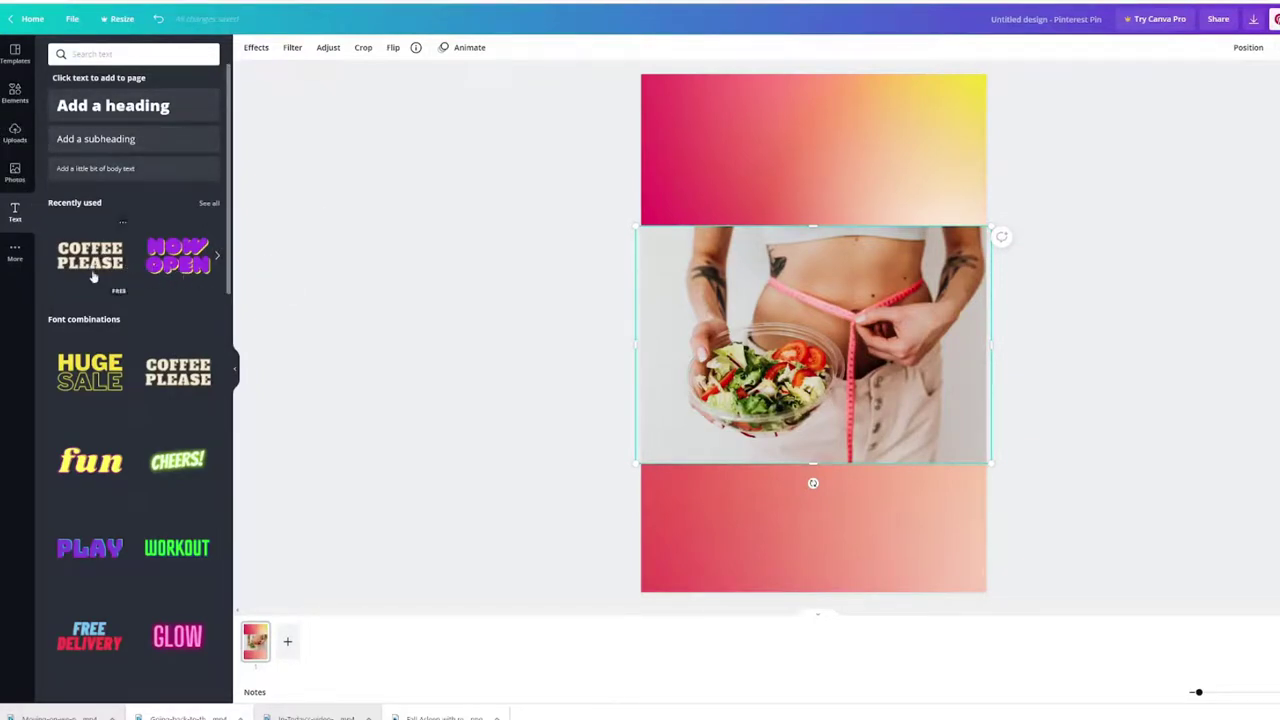
pyautogui.click(113, 105)
pyautogui.write('Video Reveals')
pyautogui.moveTo(813, 372); pyautogui.dragTo(803, 145)
pyautogui.write('Secret Method to Lose ')
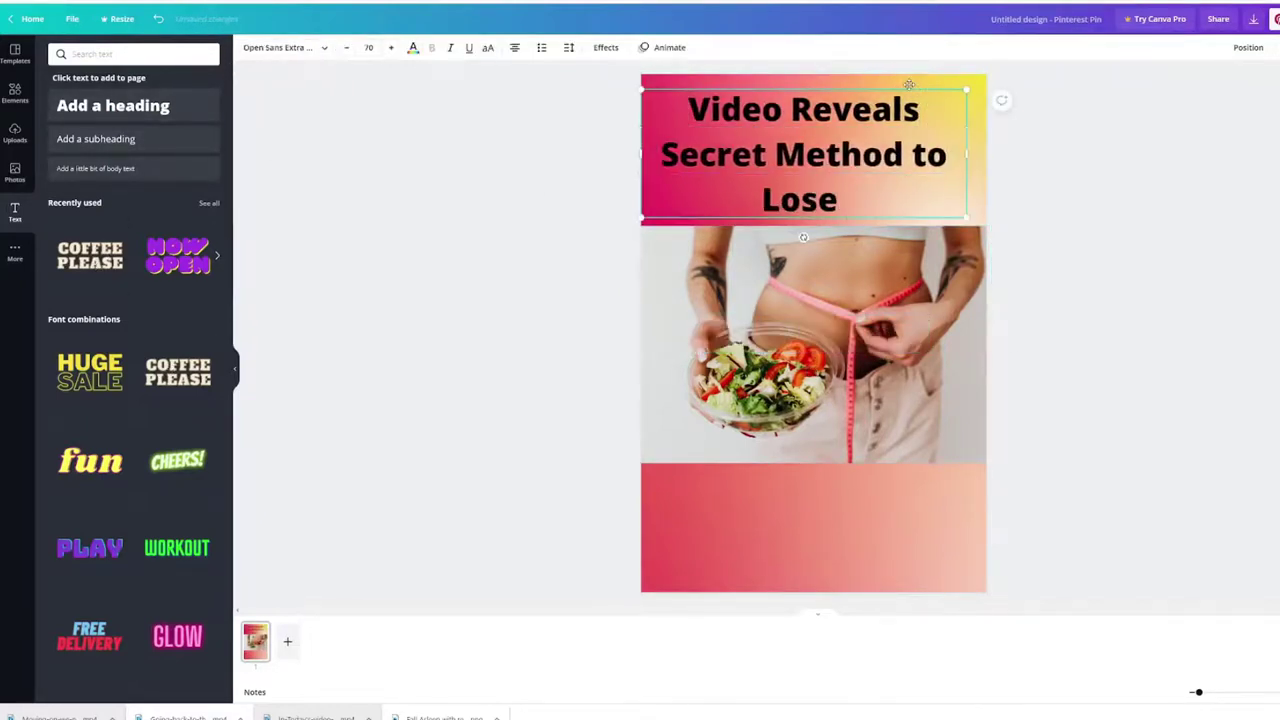
# Complete the heading as Video Reveals Secret Method to Lose up to 40lbs of Belly Fat and fit it on three lines in the band
pyautogui.write('W')
pyautogui.press('BackSpace')
pyautogui.press('BackSpace')
pyautogui.press('BackSpace')
pyautogui.press('BackSpace')
pyautogui.press('BackSpace')
pyautogui.press('BackSpace')
pyautogui.press('BackSpace')
pyautogui.write('Lose t')
pyautogui.press('BackSpace')
pyautogui.write('up to 40lbs of bell')
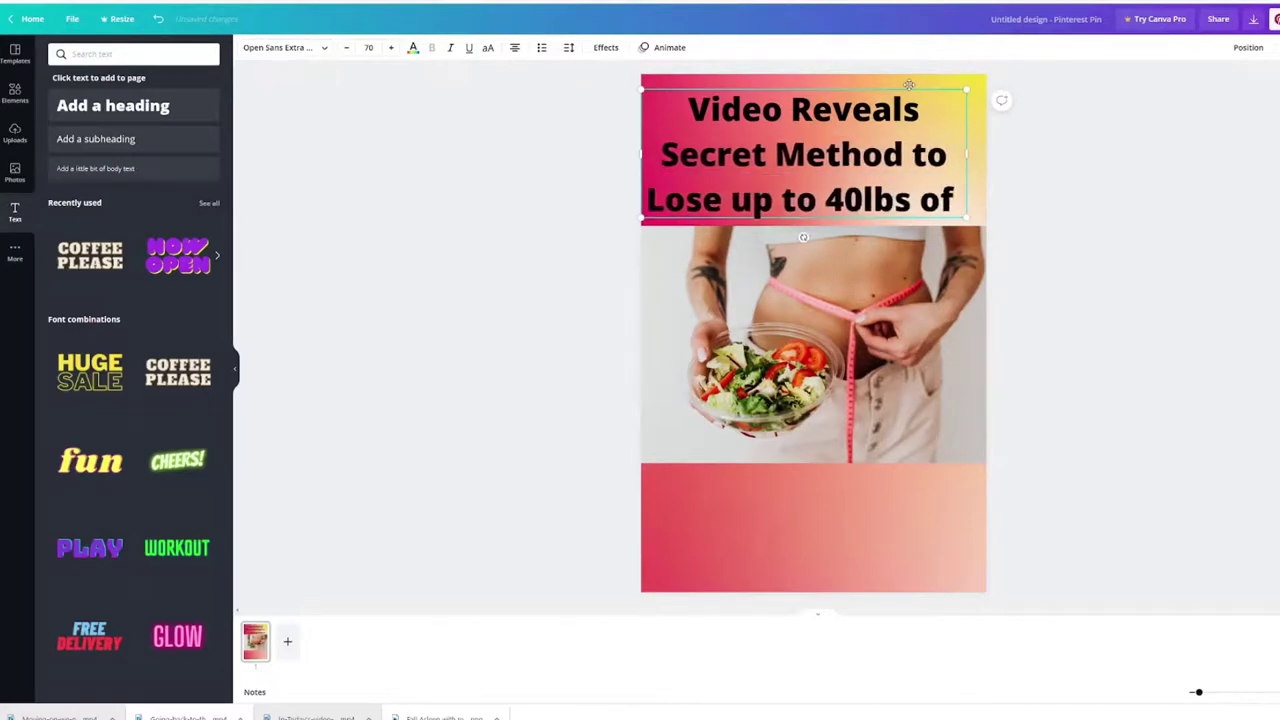
pyautogui.press('BackSpace')
pyautogui.press('BackSpace')
pyautogui.press('BackSpace')
pyautogui.press('BackSpace')
pyautogui.write('Belly Fat')
pyautogui.moveTo(966, 262); pyautogui.dragTo(988, 198)
pyautogui.moveTo(922, 225); pyautogui.dragTo(947, 222)
pyautogui.moveTo(806, 112); pyautogui.dragTo(793, 118)
# Apply the Shadow effect to the heading and color the words Video Reveals light blue
pyautogui.click(605, 47)
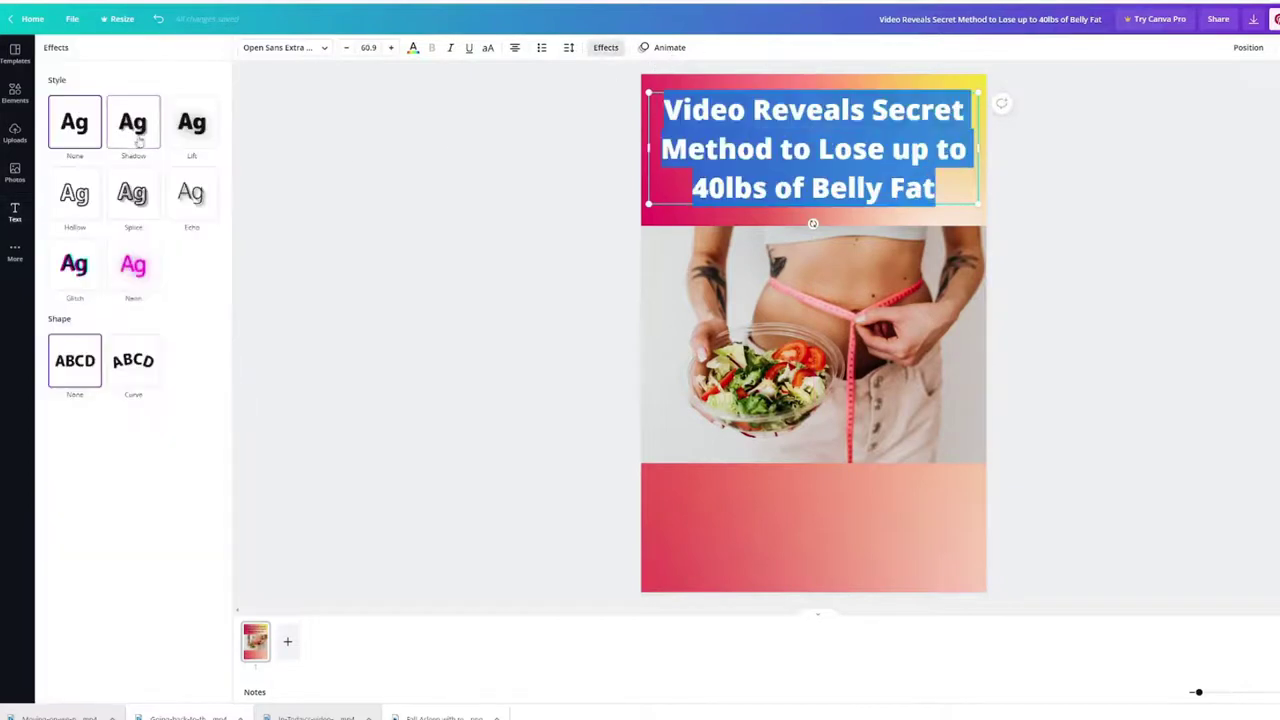
pyautogui.click(133, 122)
pyautogui.moveTo(664, 110); pyautogui.dragTo(840, 112)
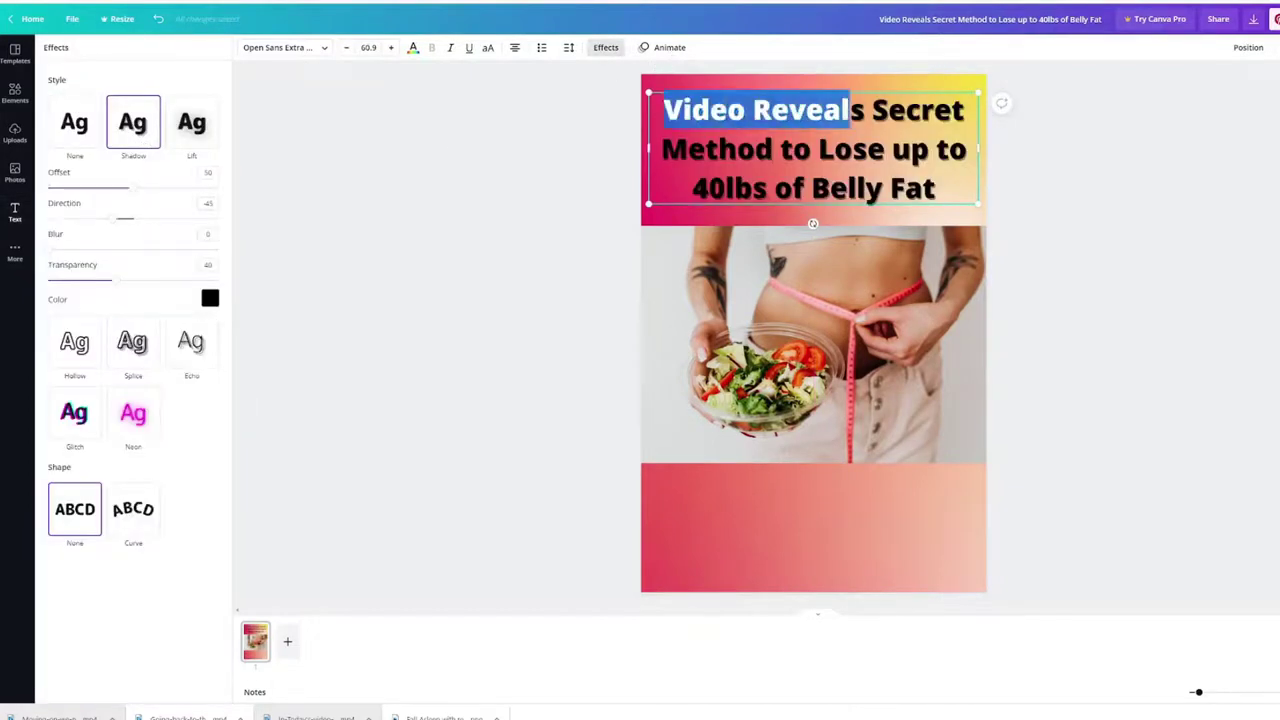
pyautogui.click(413, 47)
pyautogui.click(137, 366)
pyautogui.click(813, 340)
pyautogui.moveTo(664, 110); pyautogui.dragTo(866, 112)
pyautogui.click(813, 340)
# Color the words Lose up to 40lbs of Belly Fat lime (#c9e265) and slightly adjust the photo's lower edge
pyautogui.click(830, 150)
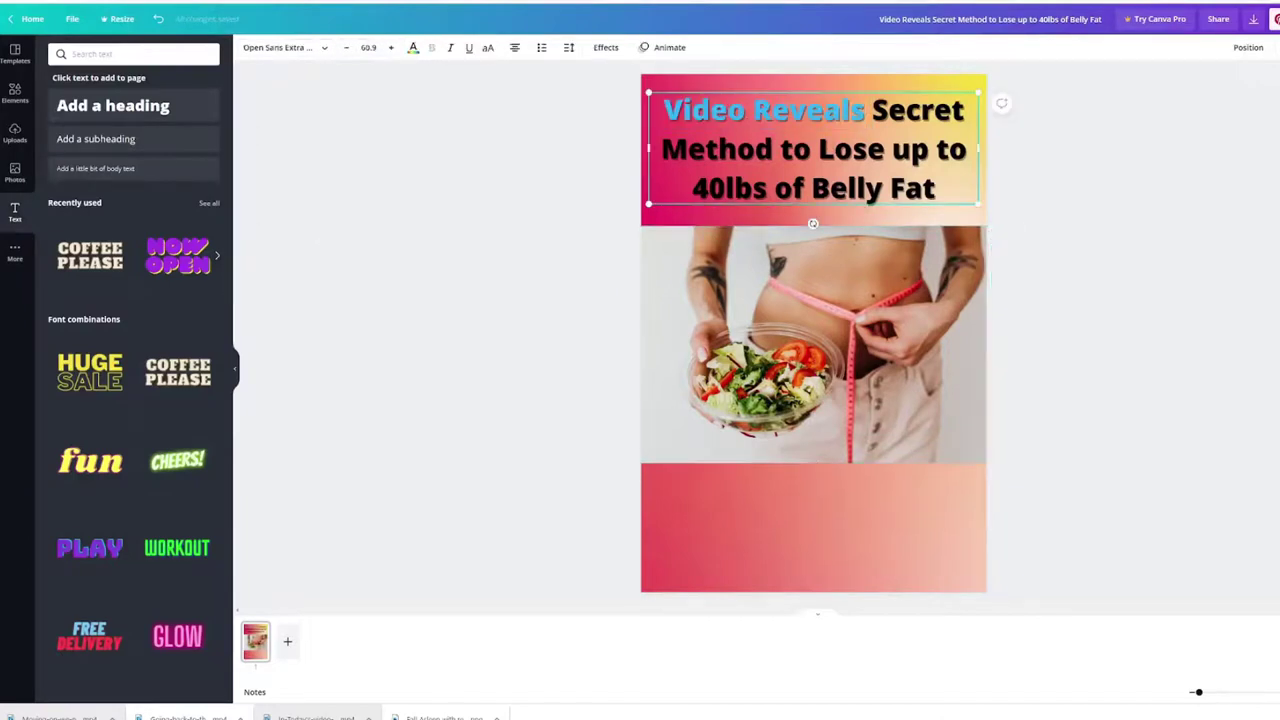
pyautogui.moveTo(820, 148); pyautogui.dragTo(936, 190)
pyautogui.click(413, 47)
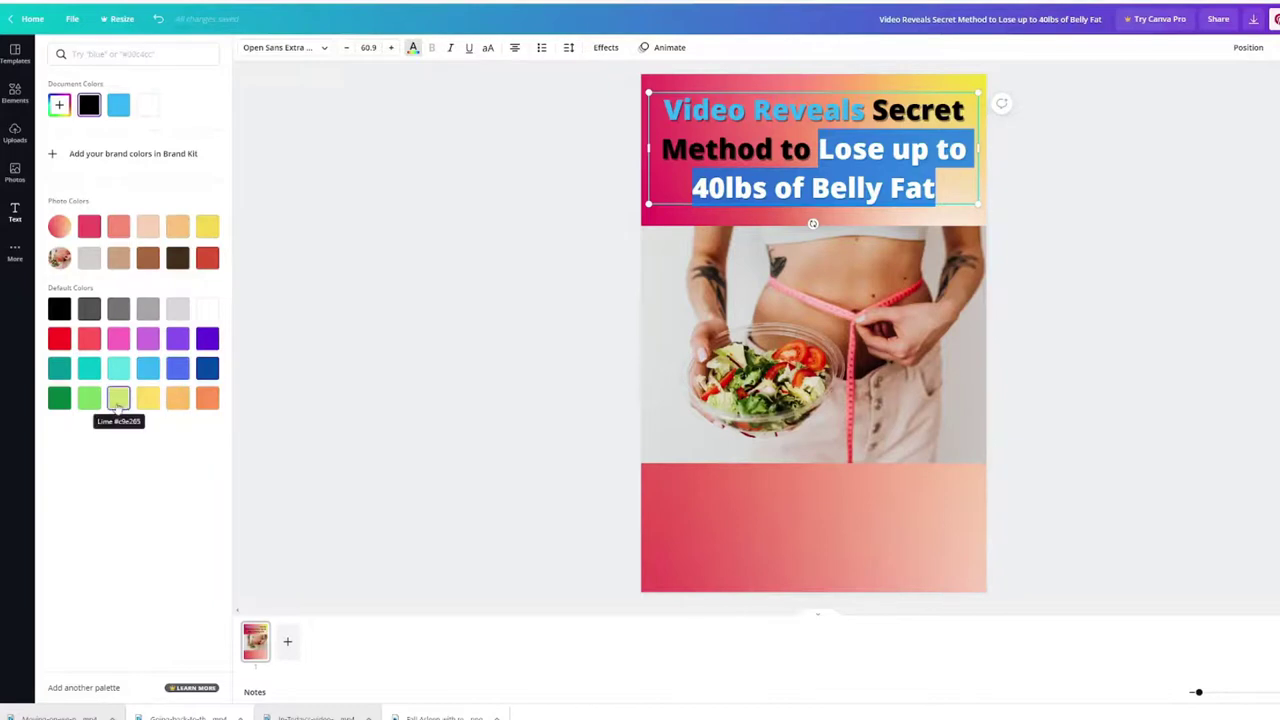
pyautogui.click(126, 406)
pyautogui.click(953, 261)
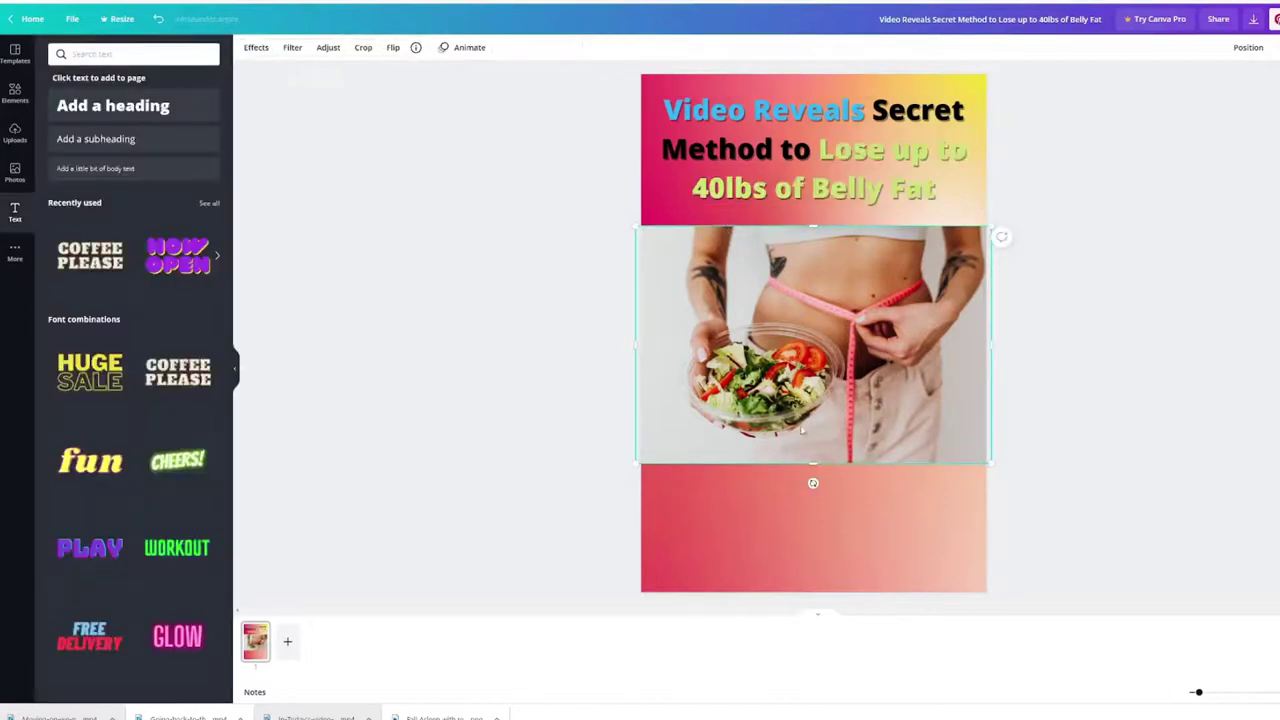
pyautogui.moveTo(813, 462); pyautogui.dragTo(814, 462)
pyautogui.click(964, 557)
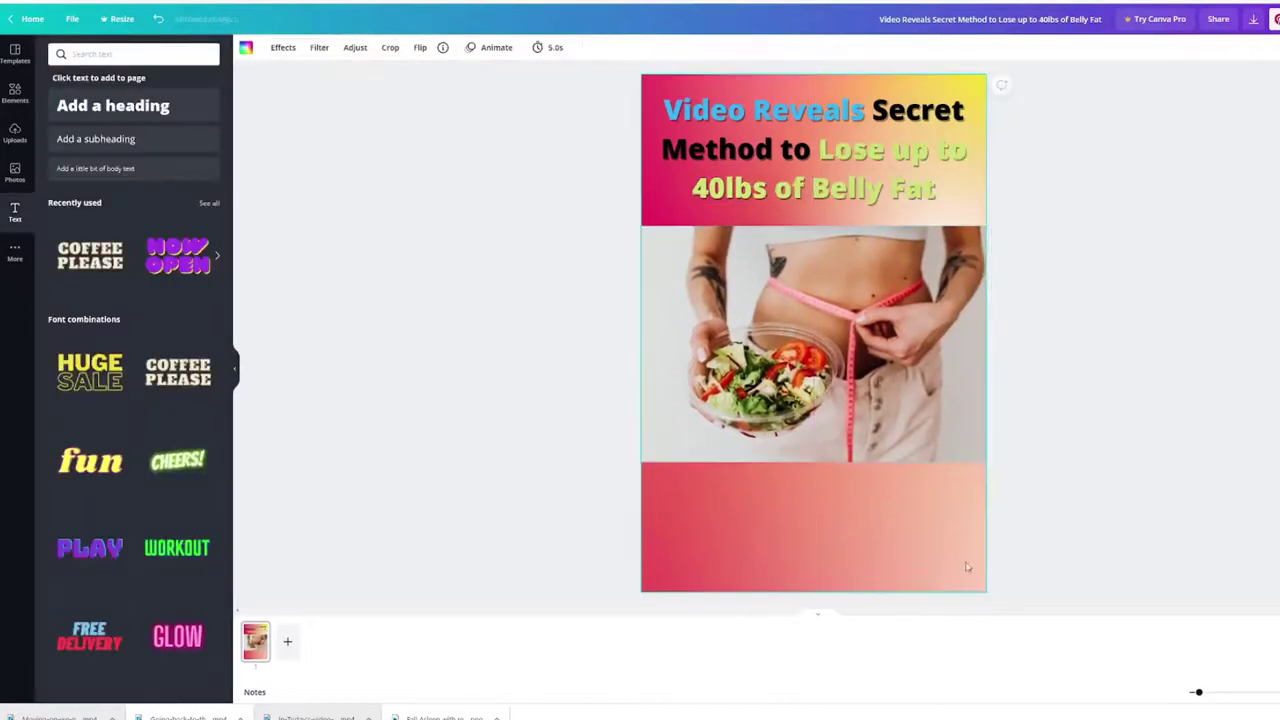
# Add a second heading and place it on the gradient area below the photo
pyautogui.click(113, 105)
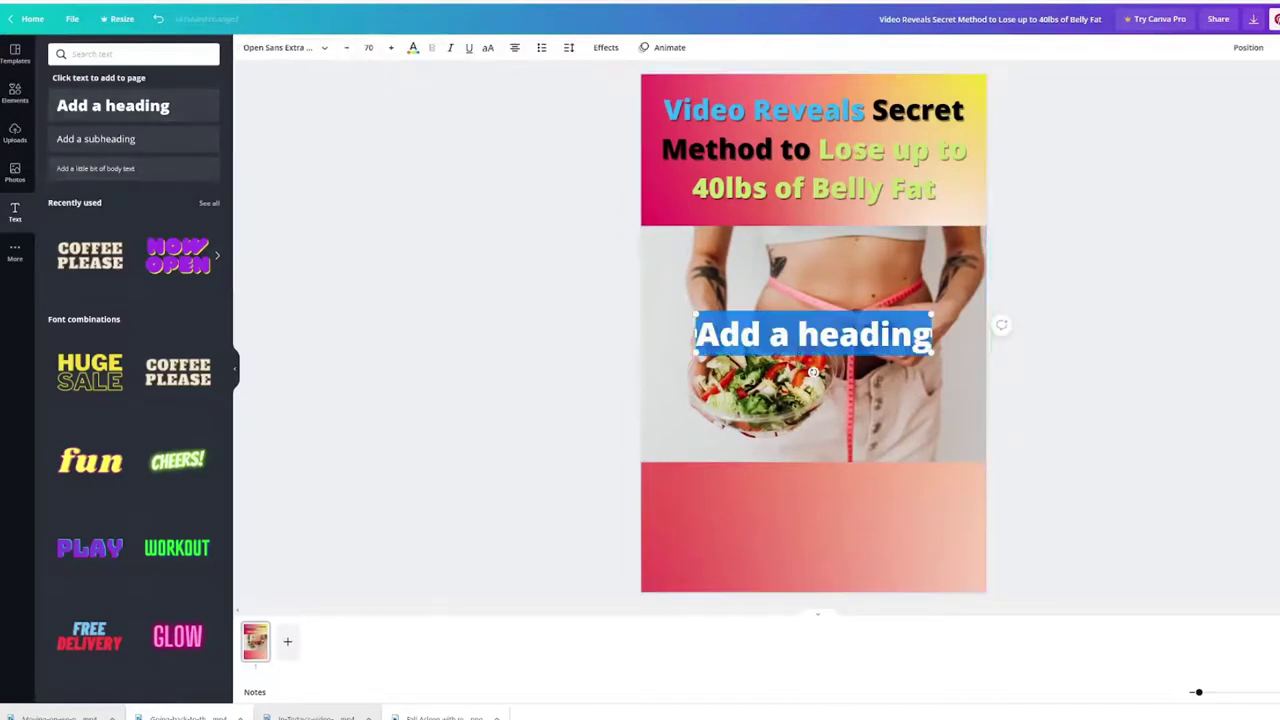
pyautogui.moveTo(838, 316); pyautogui.dragTo(838, 488)
pyautogui.moveTo(936, 507)
pyautogui.mouseDown()
pyautogui.moveTo(700, 507)
pyautogui.moveTo(936, 507)
pyautogui.mouseUp()
pyautogui.write('Check the Link in the Desc')
pyautogui.press('BackSpace')
pyautogui.press('BackSpace')
pyautogui.press('BackSpace')
pyautogui.press('BackSpace')
pyautogui.press('BackSpace')
pyautogui.press('BackSpace')
pyautogui.press('BackSpace')
pyautogui.hotkey('ctrl', 'a')
pyautogui.press('BackSpace')
pyautogui.write('Go to the Link')
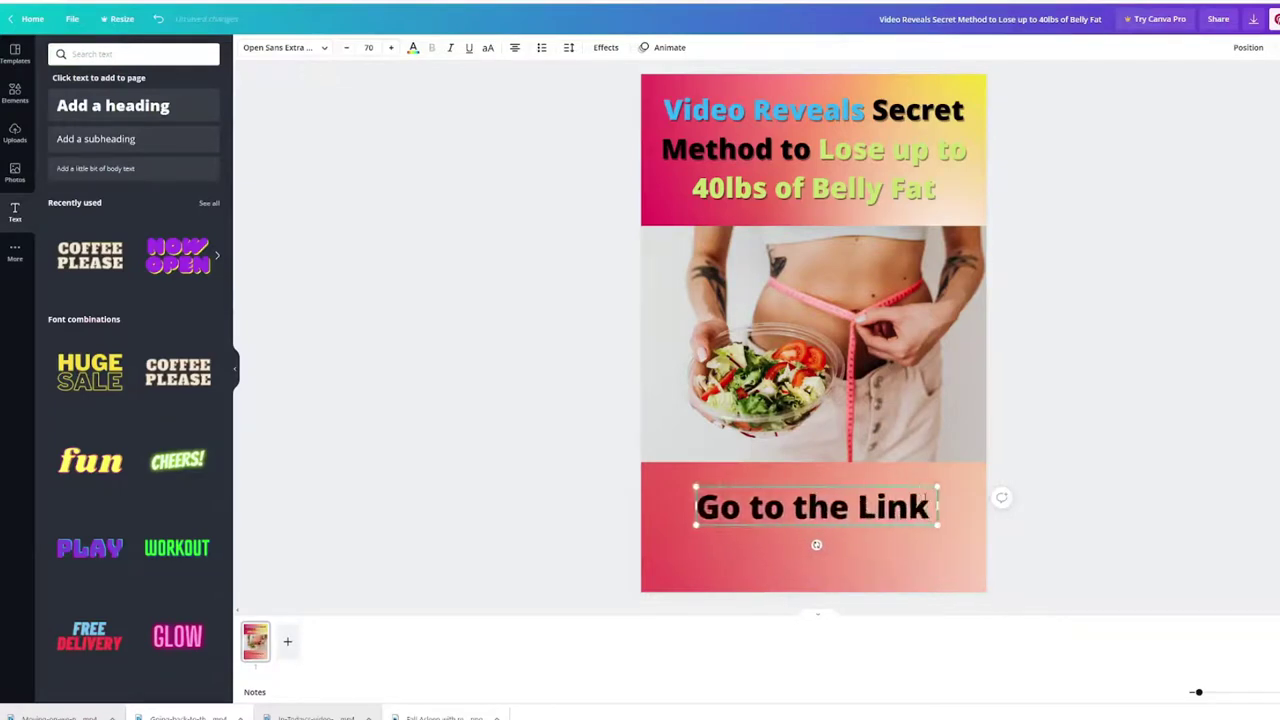
pyautogui.write(' in the Des')
pyautogui.press('BackSpace')
pyautogui.press('BackSpace')
pyautogui.press('BackSpace')
pyautogui.press('BackSpace')
pyautogui.press('BackSpace')
pyautogui.press('BackSpace')
pyautogui.press('BackSpace')
pyautogui.press('BackSpace')
pyautogui.press('BackSpace')
pyautogui.press('BackSpace')
pyautogui.press('BackSpace')
pyautogui.press('BackSpace')
pyautogui.press('BackSpace')
pyautogui.press('BackSpace')
pyautogui.press('BackSpace')
pyautogui.press('BackSpace')
pyautogui.press('BackSpace')
pyautogui.press('BackSpace')
pyautogui.press('BackSpace')
pyautogui.press('BackSpace')
# Enter Go to Link to Know More as the lower heading's text and shift the heading toward the pin's left edge
pyautogui.write('Go to Lin')
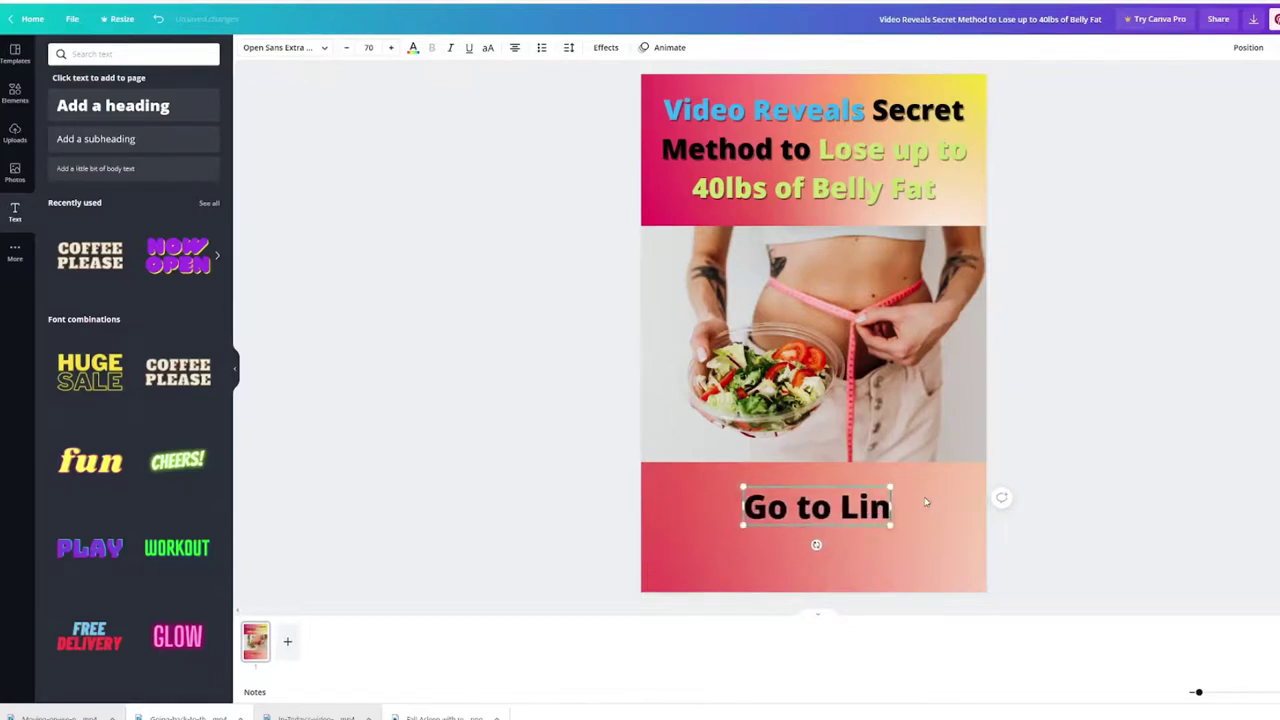
pyautogui.write('k to Know More')
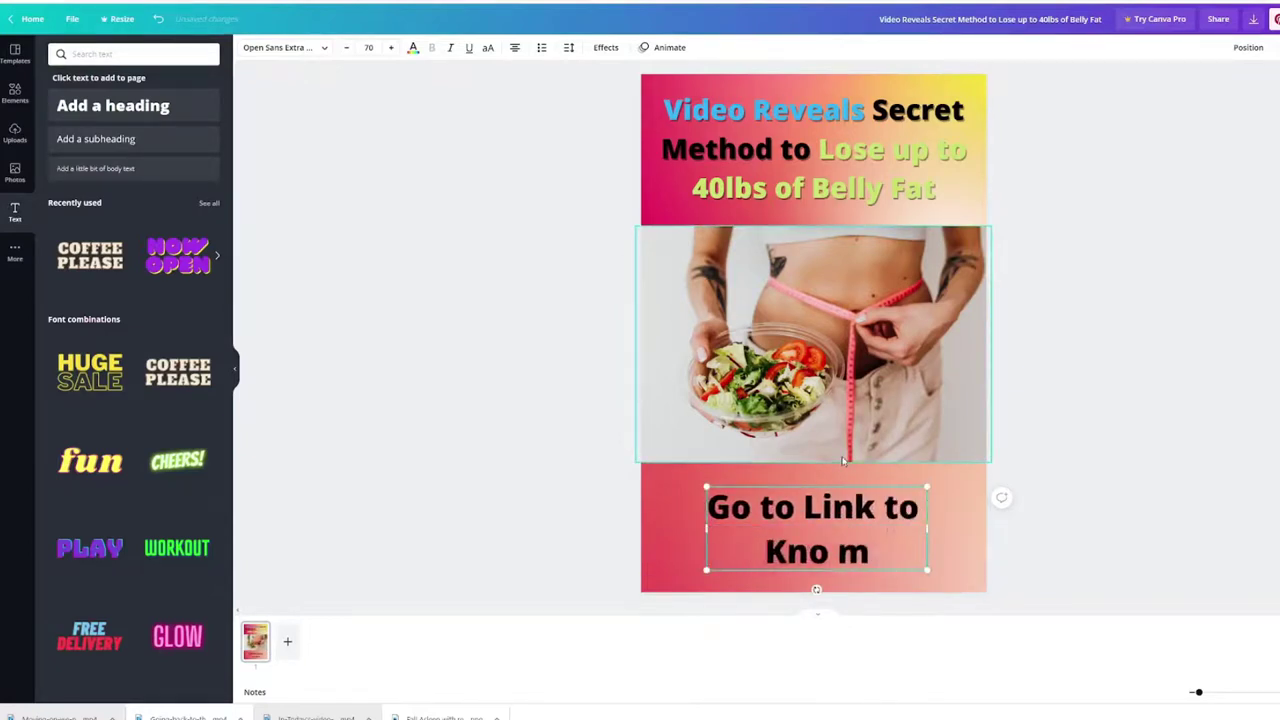
pyautogui.moveTo(812, 530); pyautogui.dragTo(777, 518)
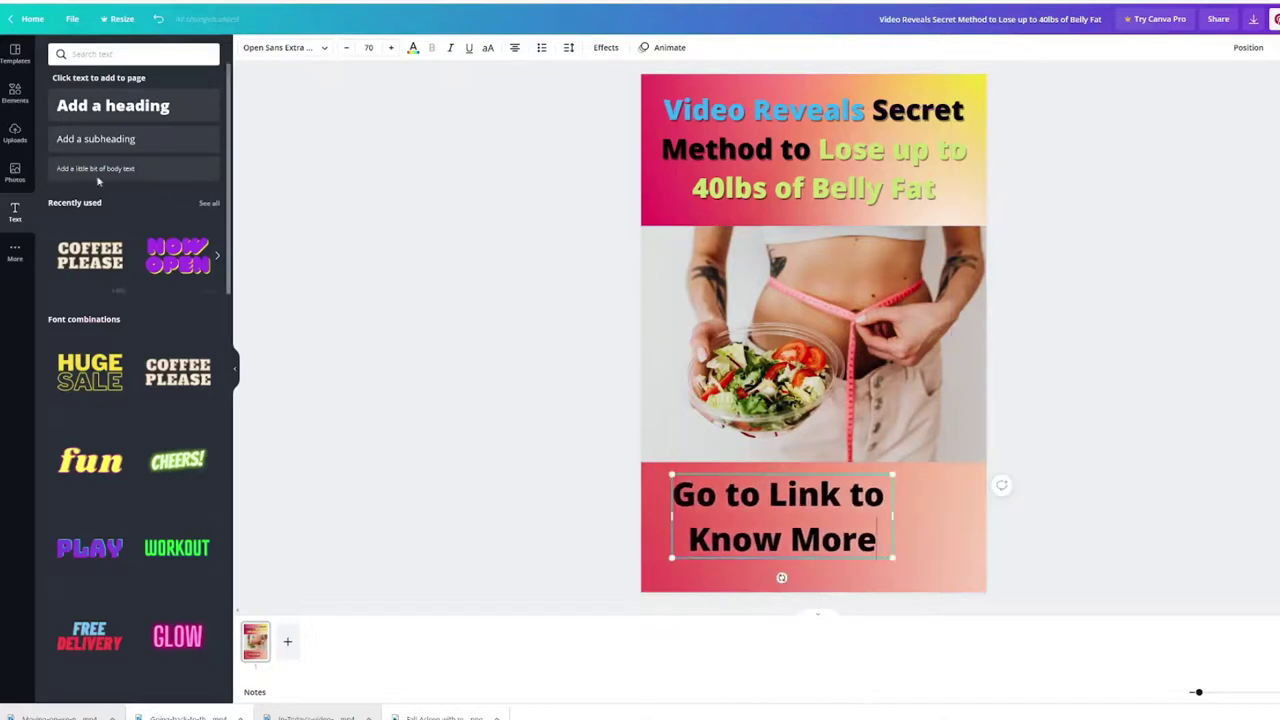
# Search elements for arrow, then add a black arrow rotated to point up and right, placed beside the Go to Link to Know More text
pyautogui.click(15, 92)
pyautogui.write('arrow')
pyautogui.press('Return')
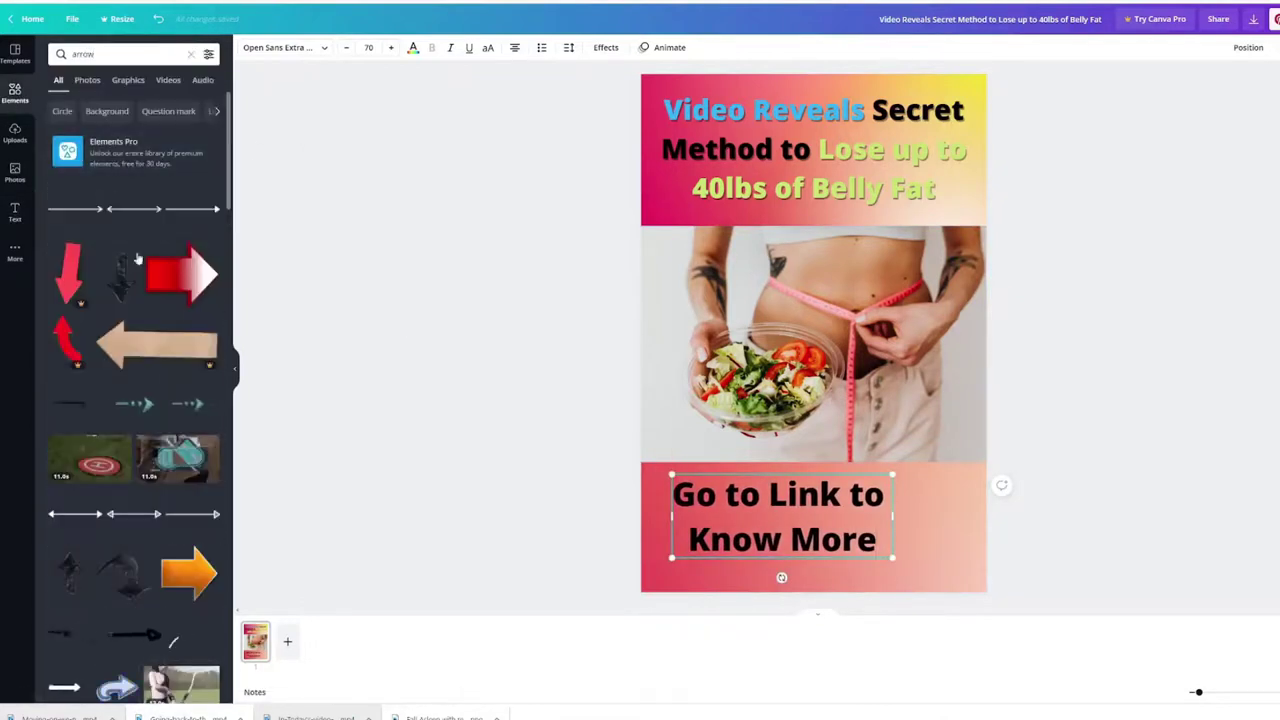
pyautogui.scroll(-4, 160, 388)
pyautogui.moveTo(130, 469); pyautogui.dragTo(800, 337)
pyautogui.moveTo(680, 372); pyautogui.dragTo(851, 322)
pyautogui.moveTo(916, 288); pyautogui.dragTo(958, 532)
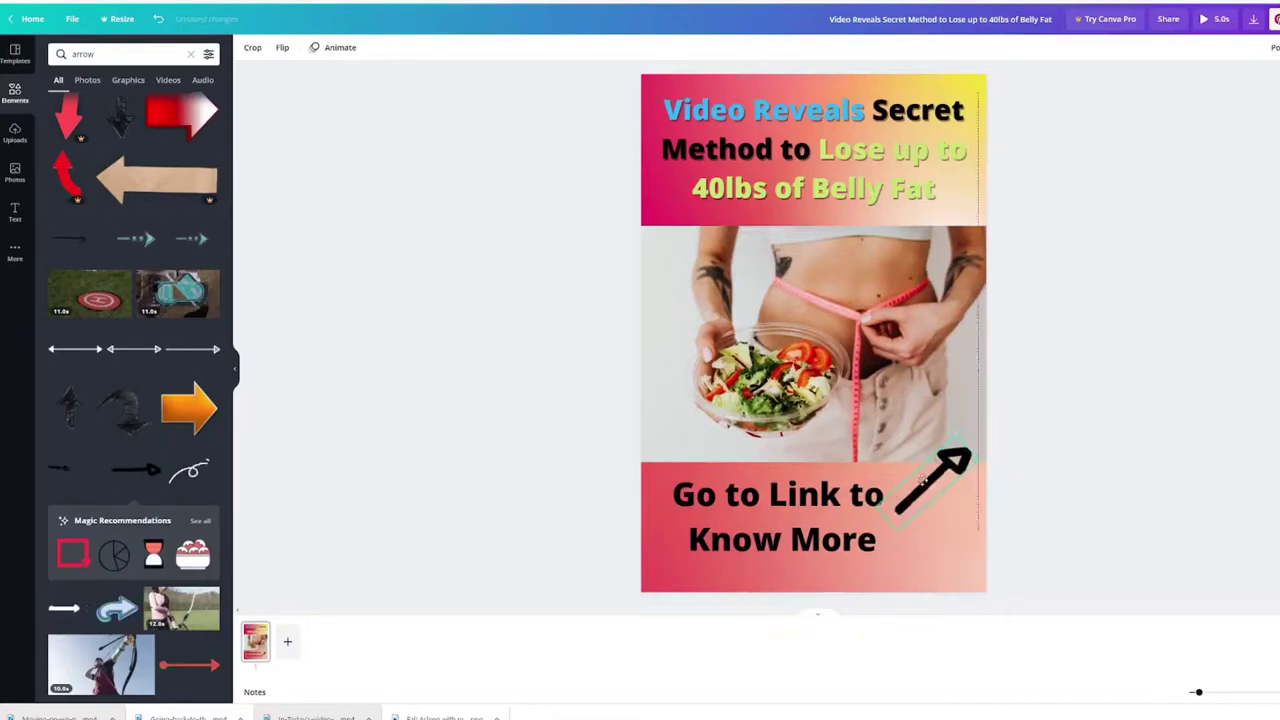
pyautogui.click(1000, 484)
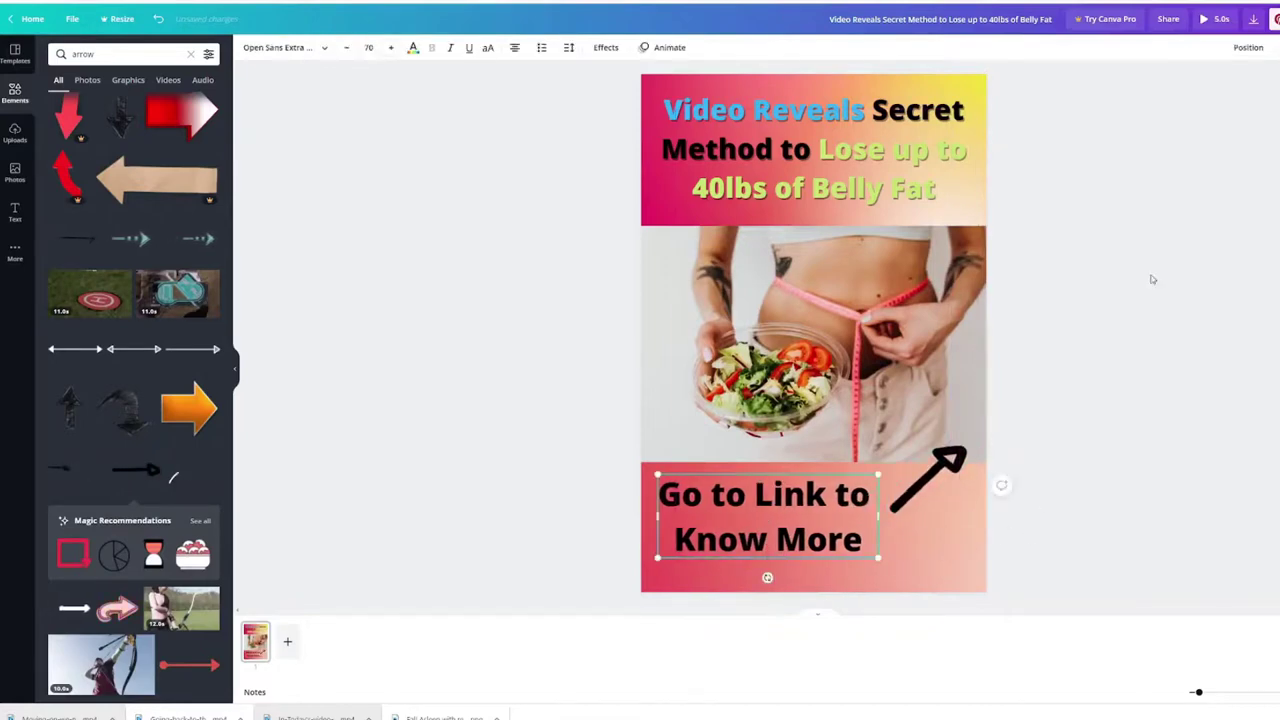
# Apply the Pan animation to the pin page and open the sharing and download options
pyautogui.click(272, 47)
pyautogui.click(128, 172)
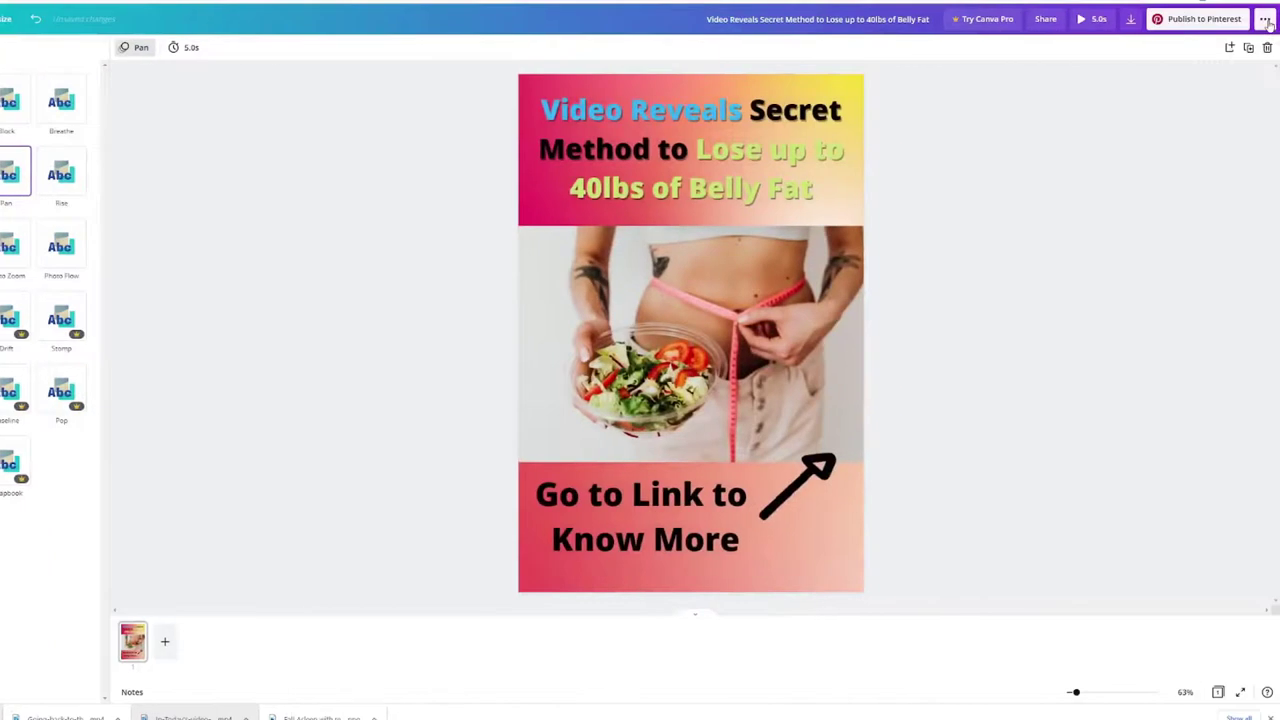
pyautogui.click(1265, 18)
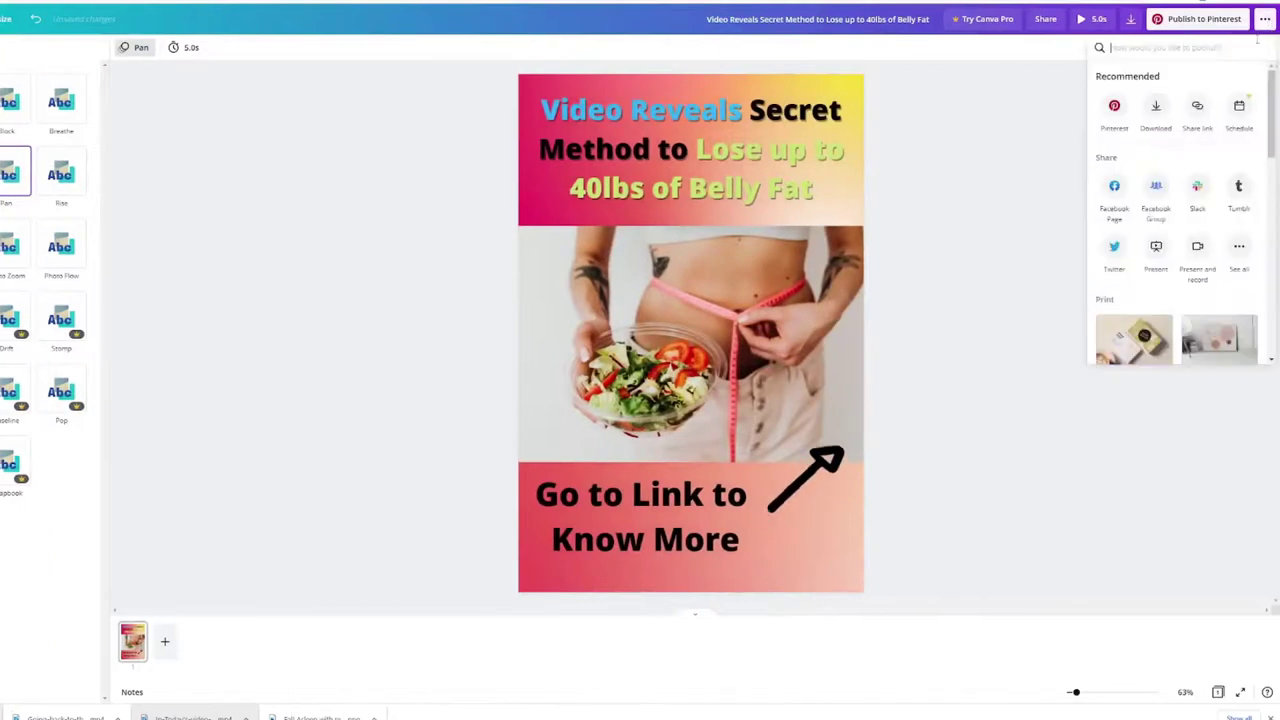
# Open the pin's download settings and review the available file types without changing the selected format
pyautogui.click(1156, 108)
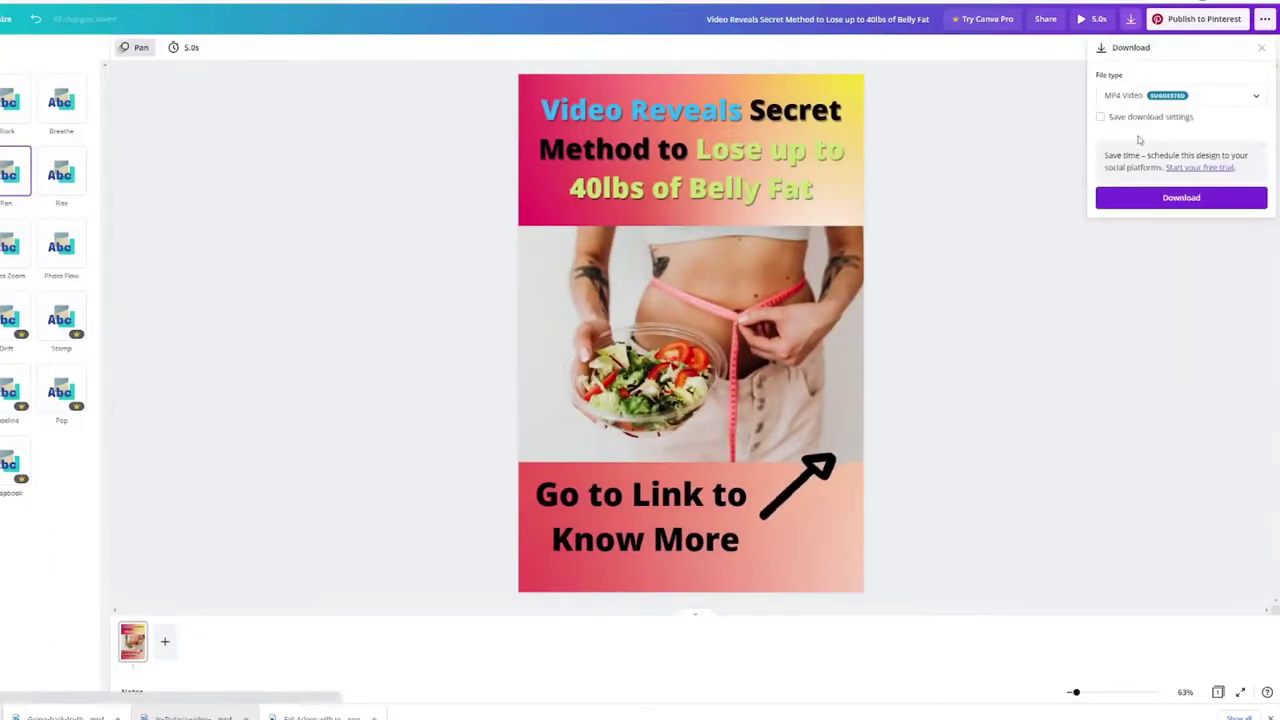
pyautogui.click(1138, 99)
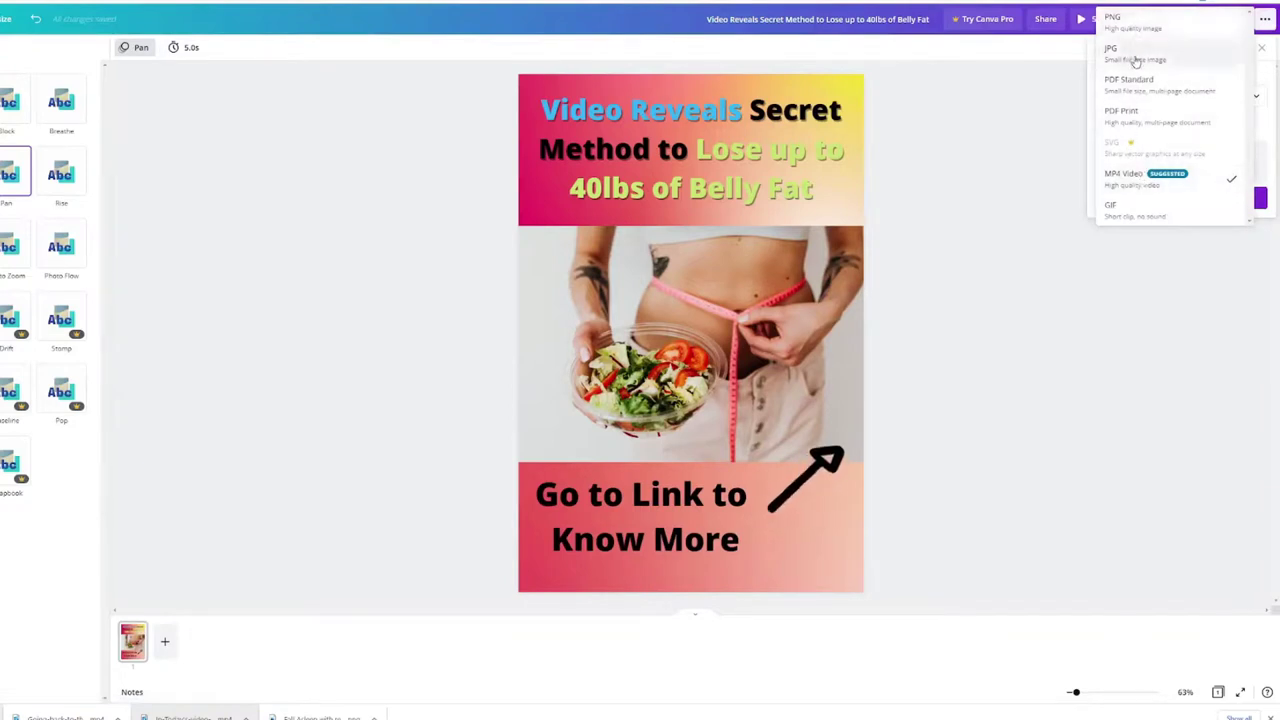
pyautogui.click(985, 335)
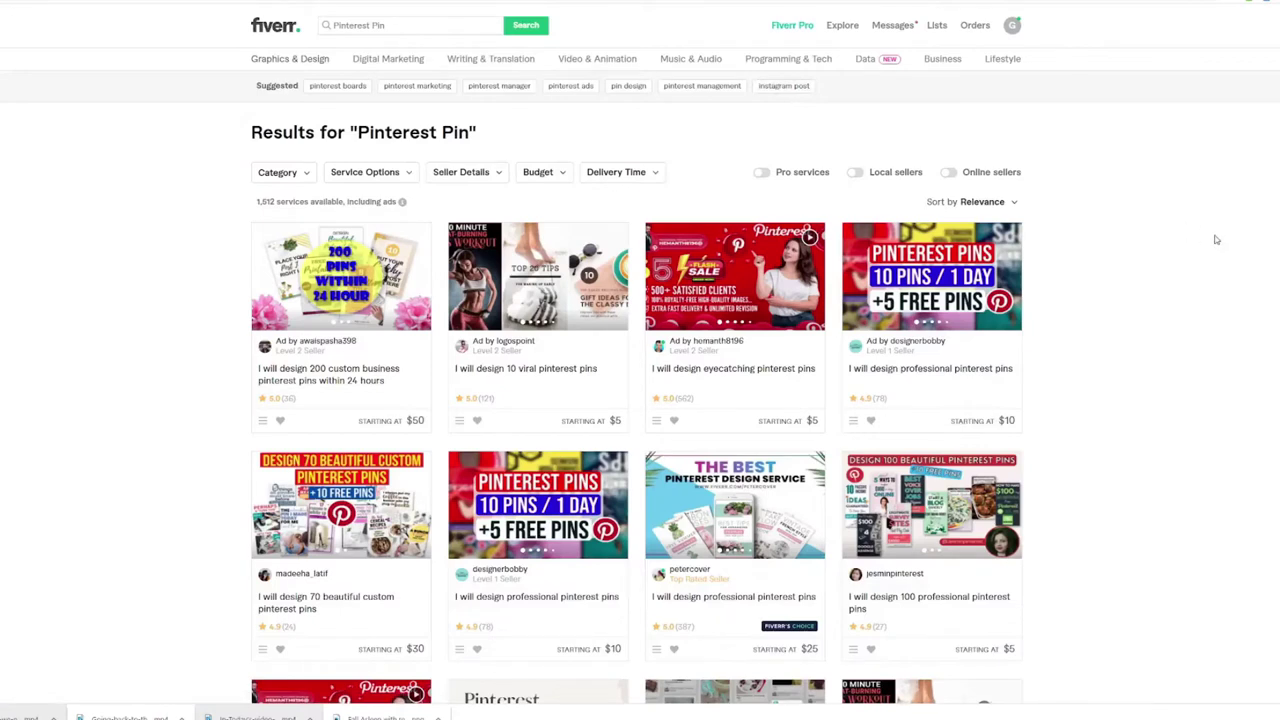
# Switch to Fiverr's Pinterest Pin results, browse the services, and open the eyecatching pinterest pins gig to read its description
pyautogui.scroll(-9, 1187, 241)
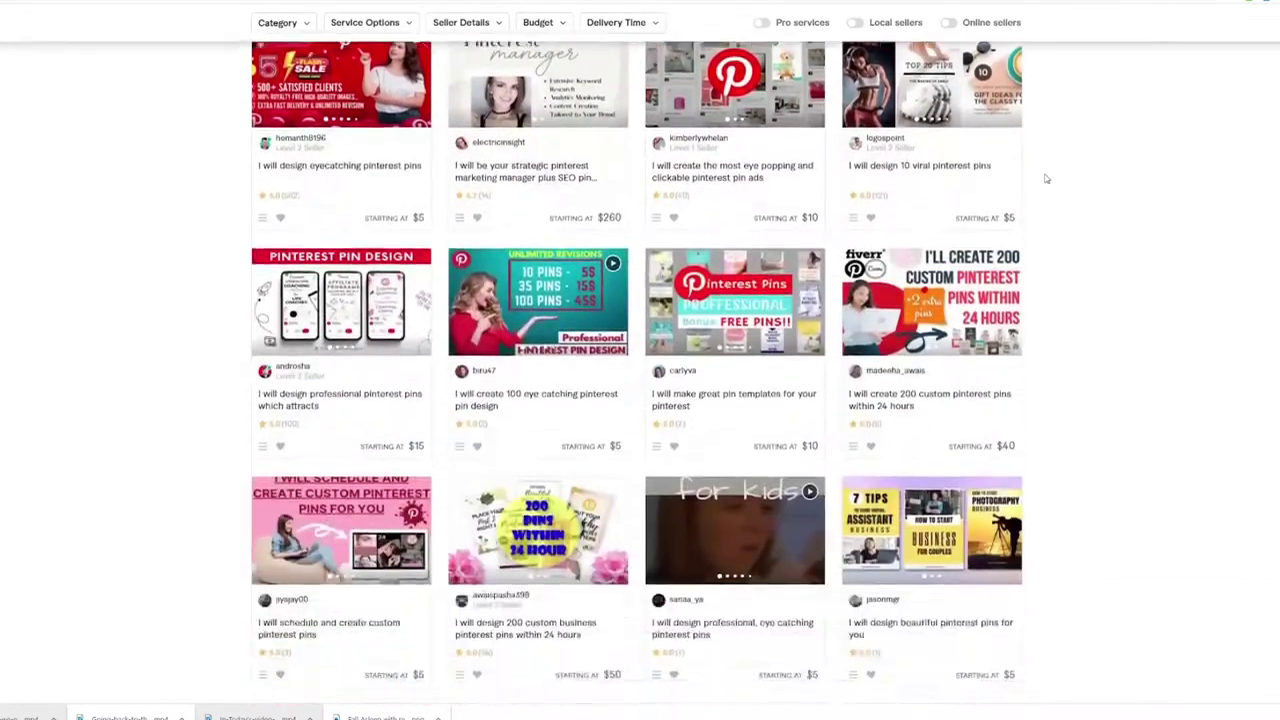
pyautogui.scroll(9, 1046, 178)
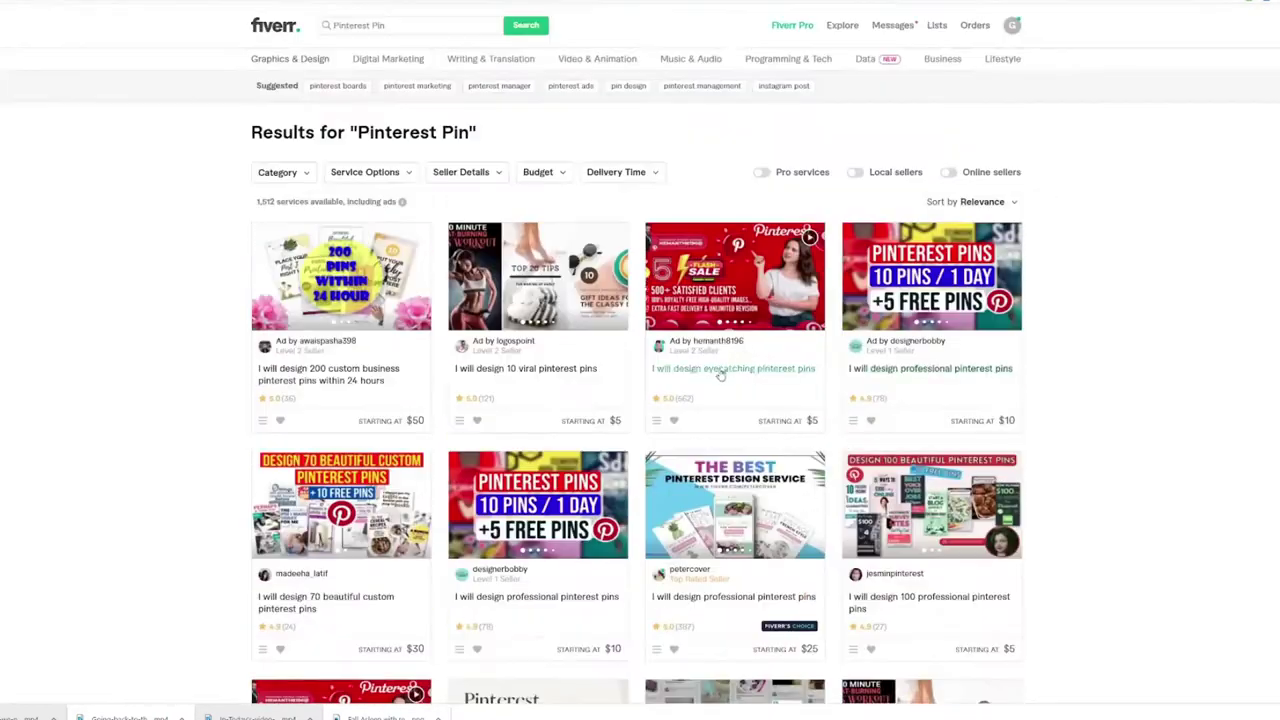
pyautogui.click(717, 371)
pyautogui.scroll(-4, 344, 419)
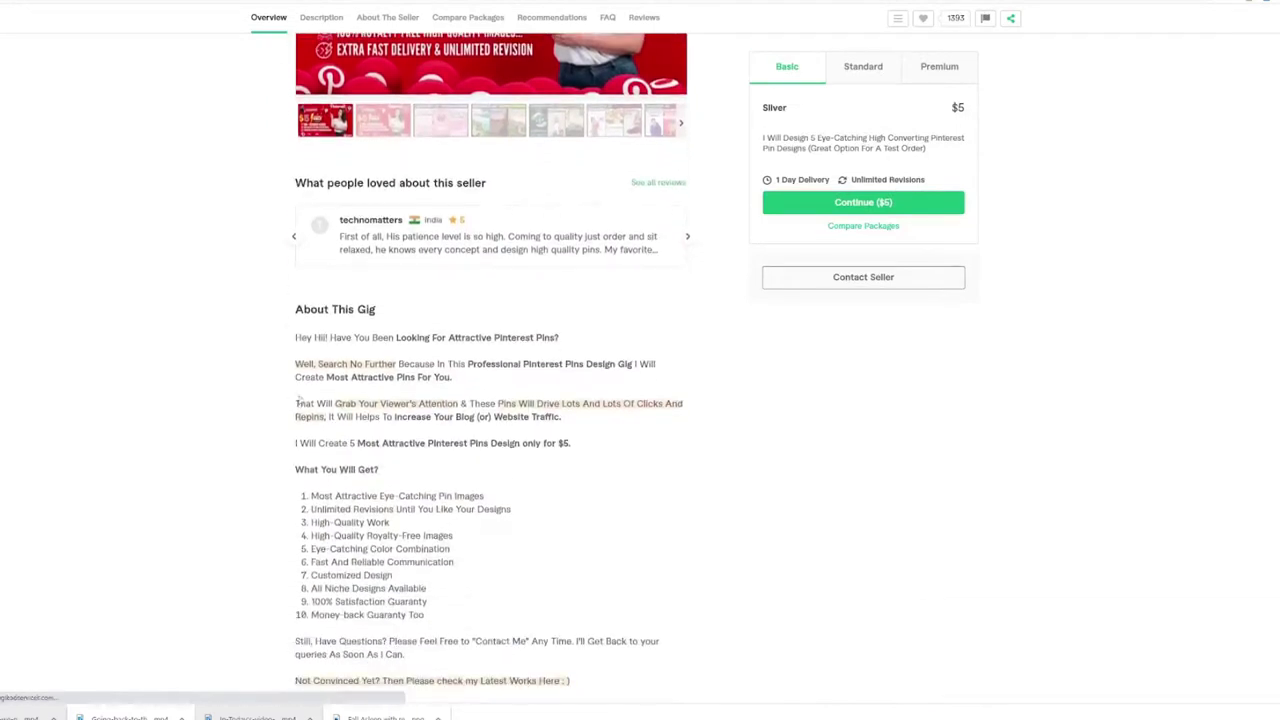
pyautogui.scroll(-9, 344, 419)
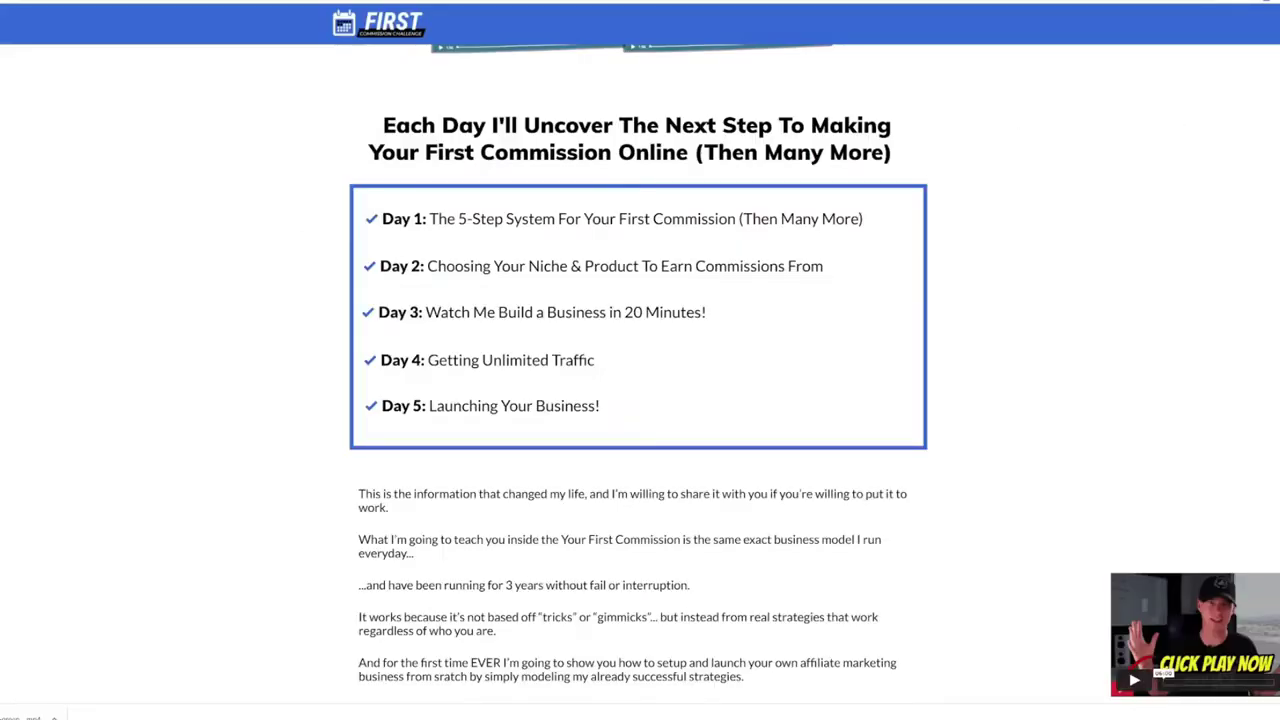
# Switch to the First Commission Challenge page and read from the five-day outline through the sign-up bonuses
pyautogui.scroll(-3, 638, 374)
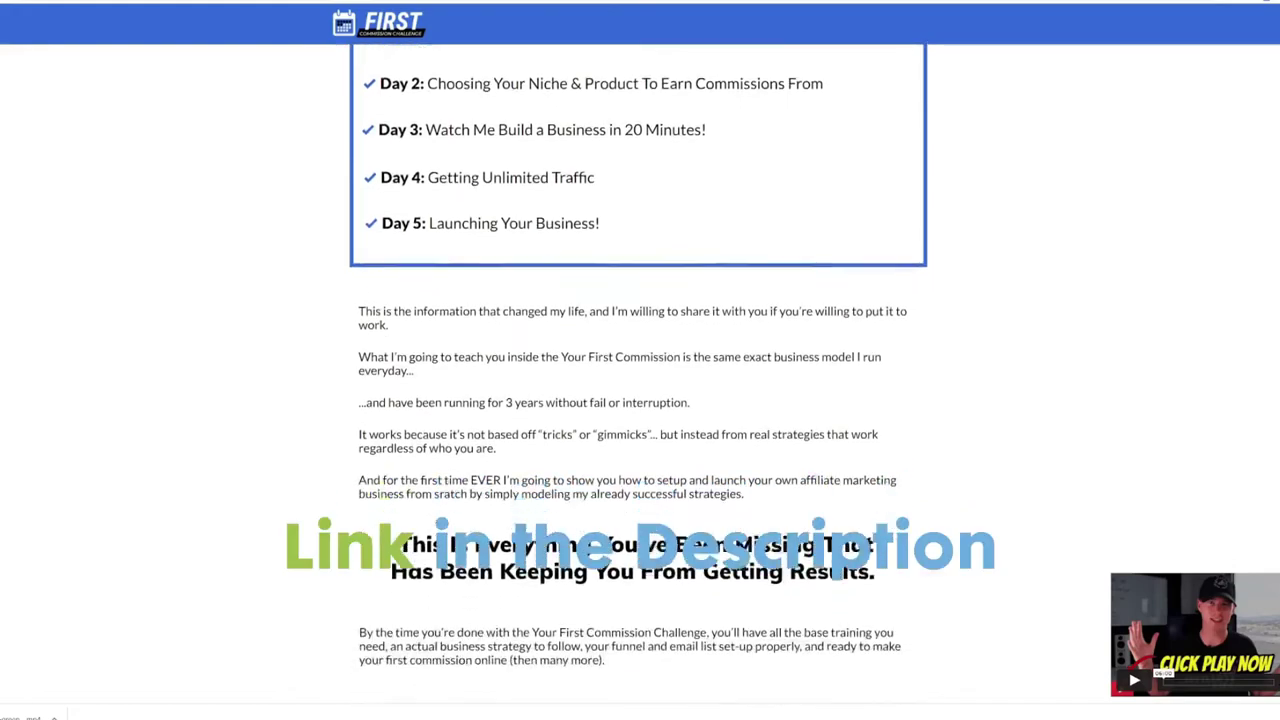
pyautogui.scroll(-7, 638, 374)
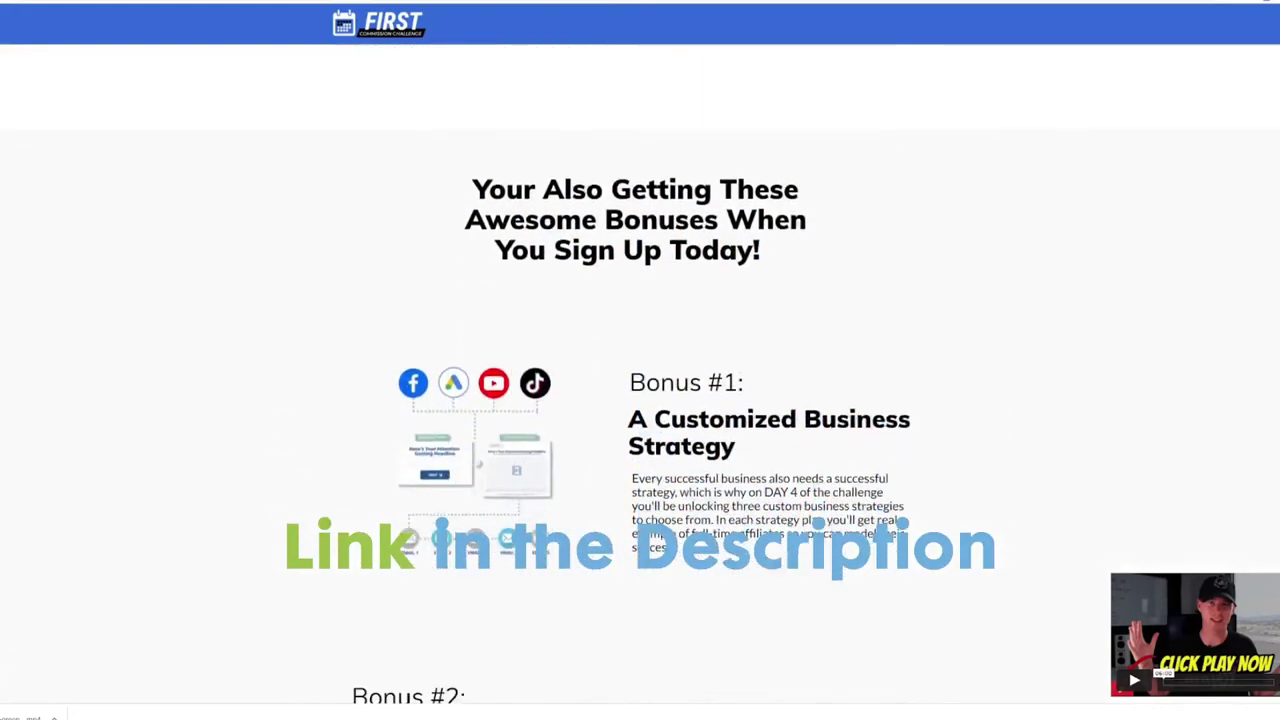
pyautogui.scroll(-2, 638, 374)
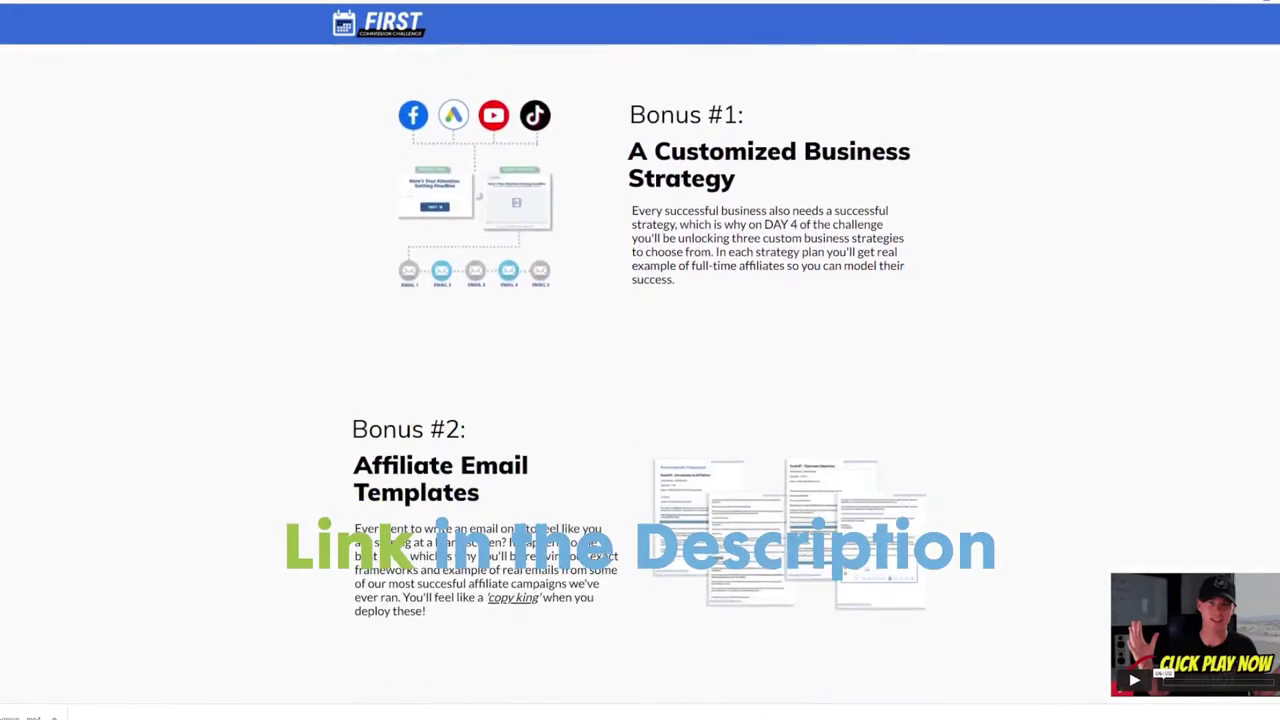
pyautogui.scroll(-6, 638, 374)
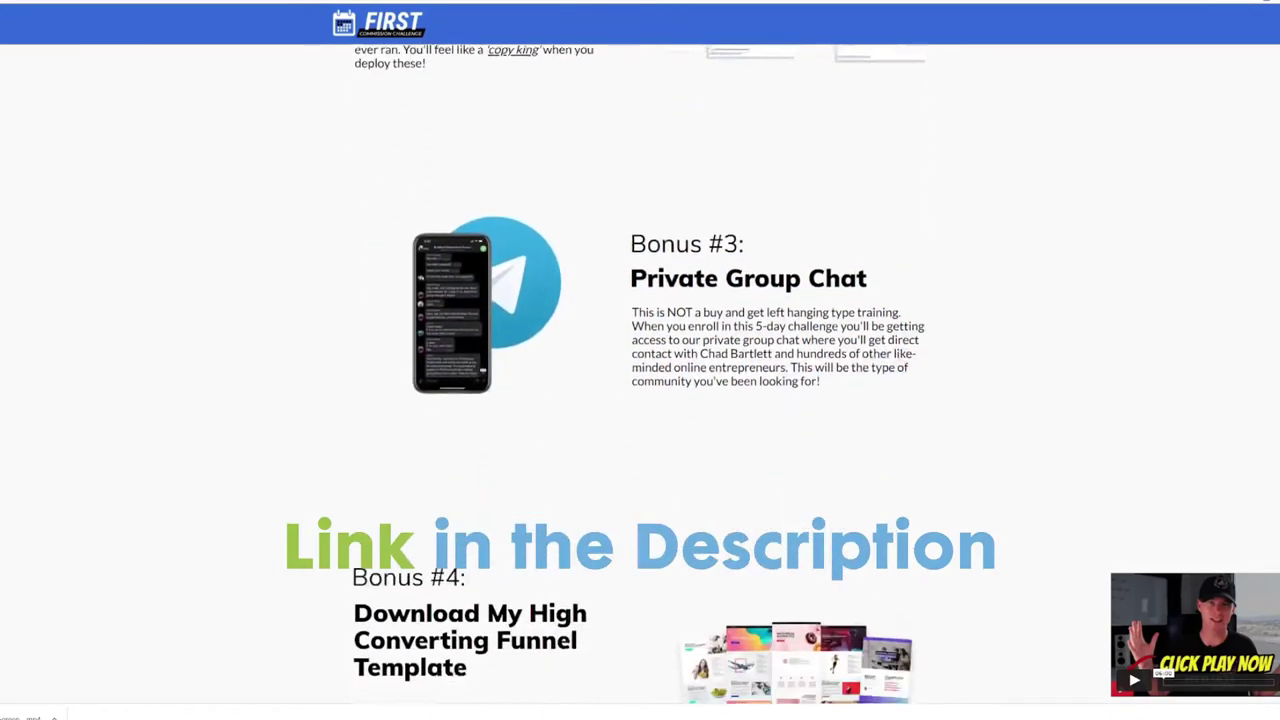